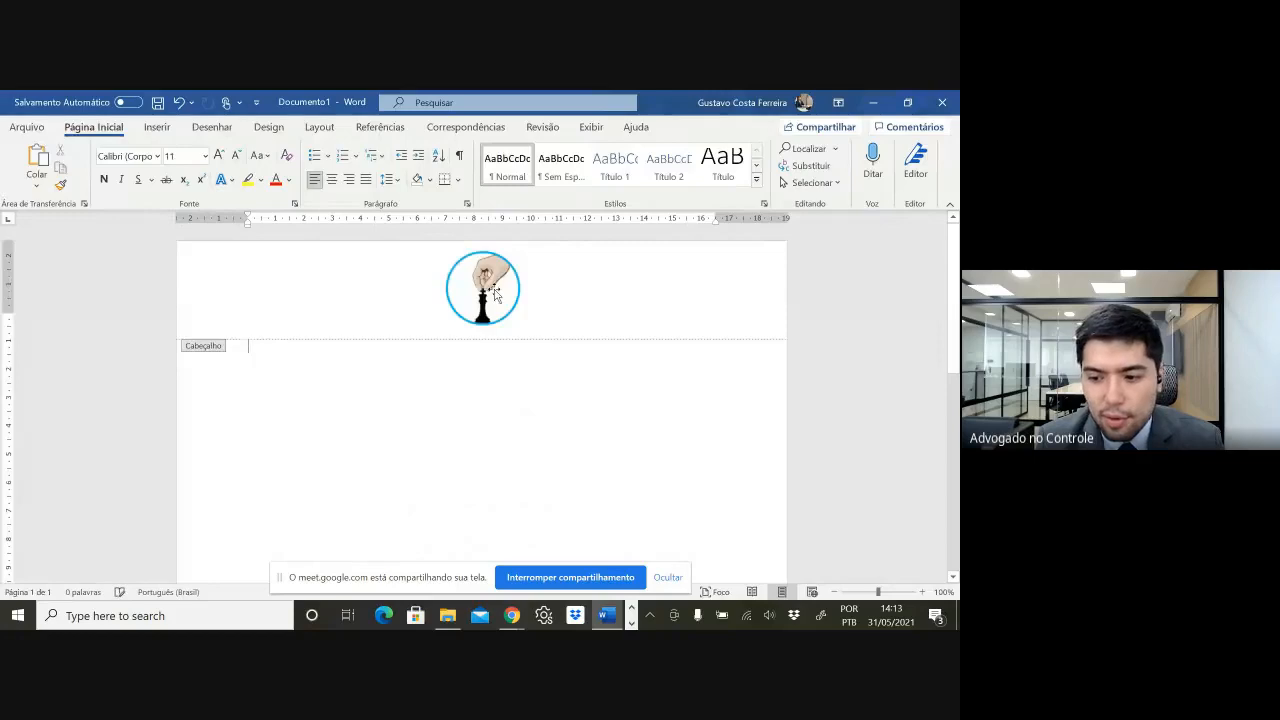
- Delete the chess logo from the page header and return to the empty body
click(494, 295)
key(Delete)
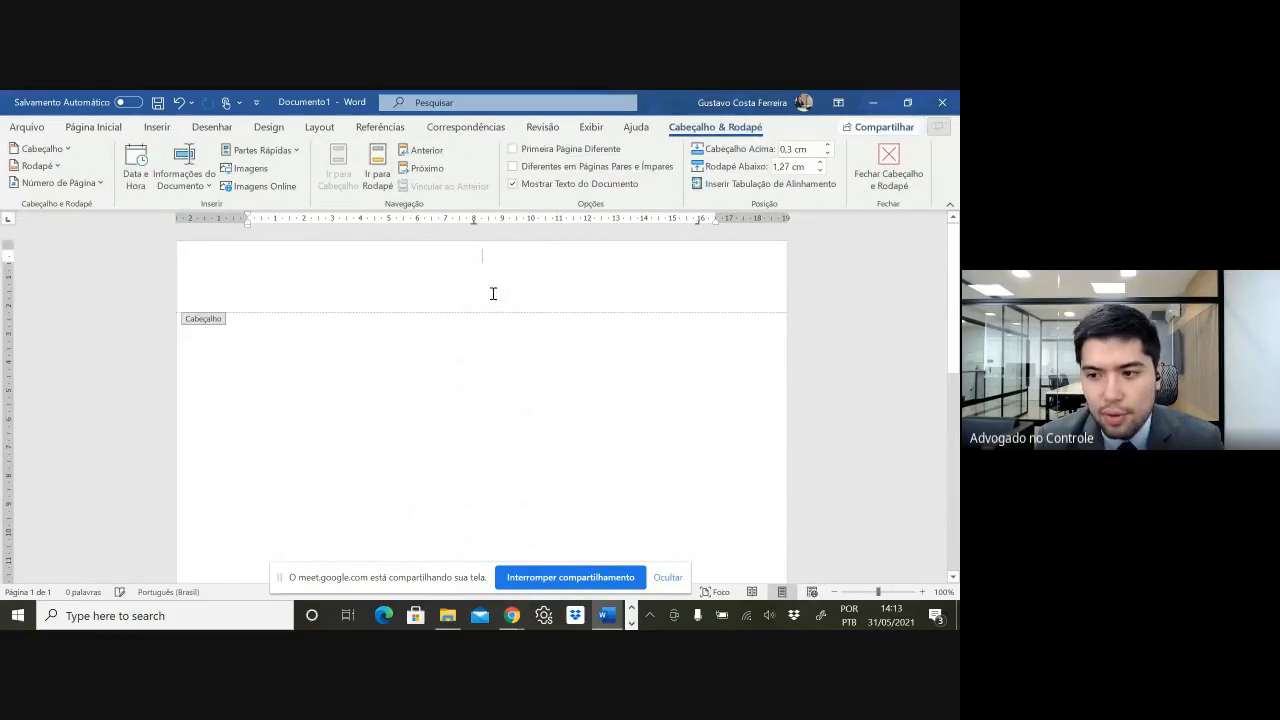
double_click(423, 380)
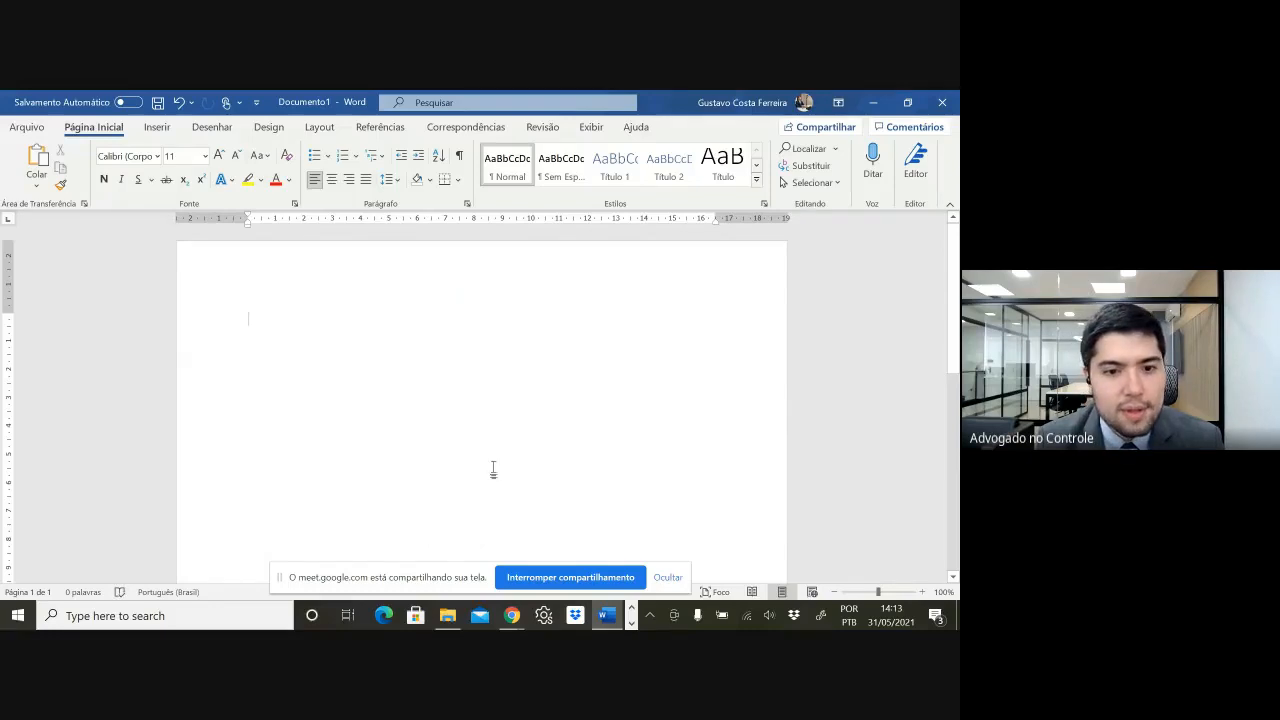
mouse_move(511, 615)
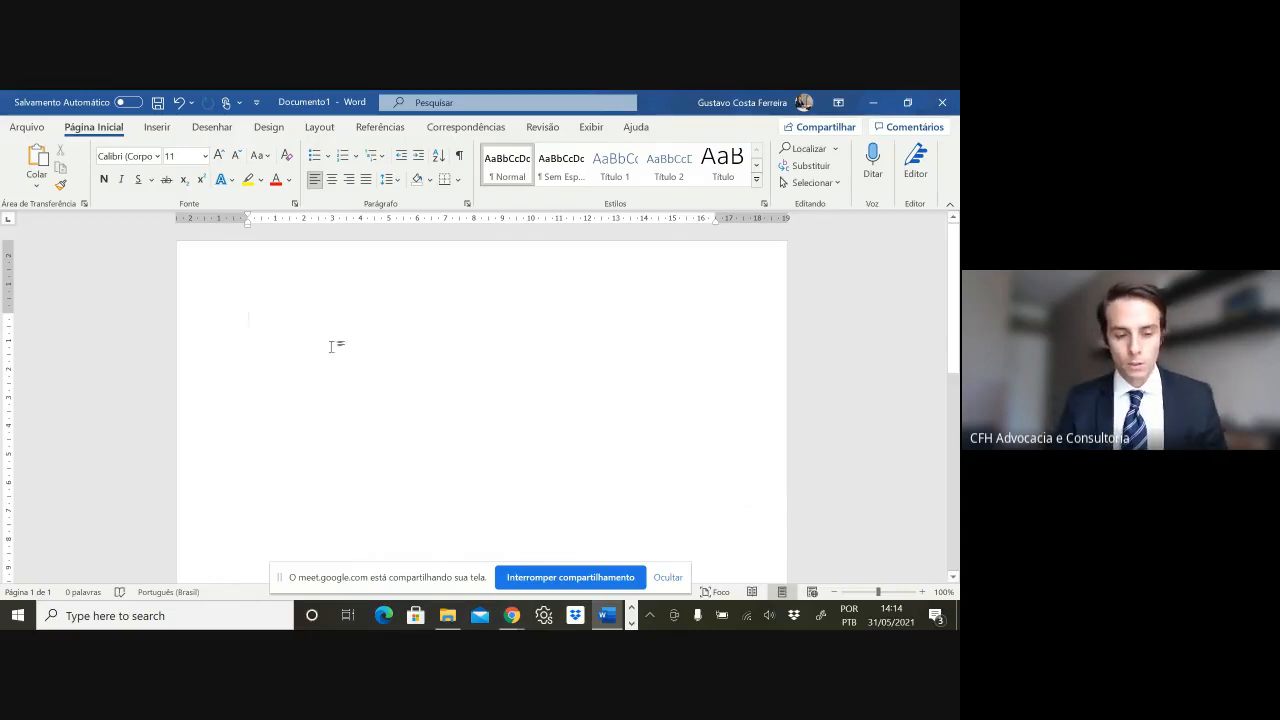
- Change the document font to Times New Roman
scroll(335, 336, down, 1)
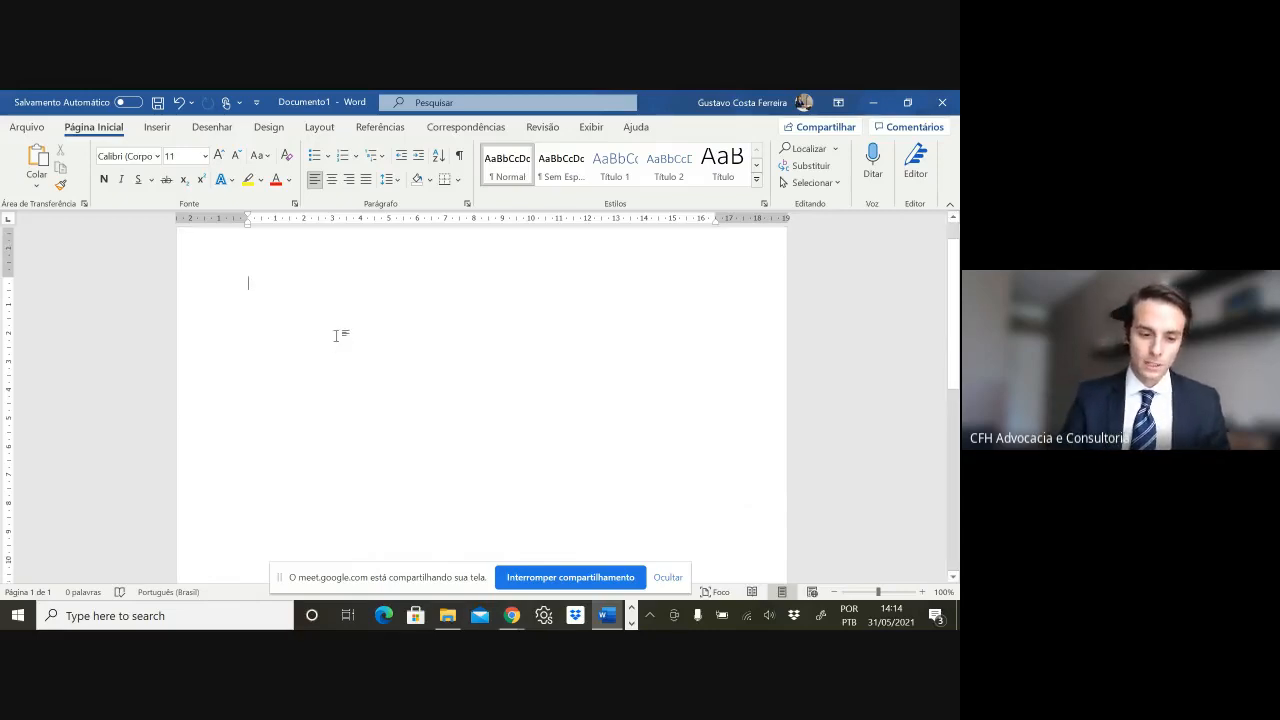
scroll(335, 336, up, 1)
click(668, 576)
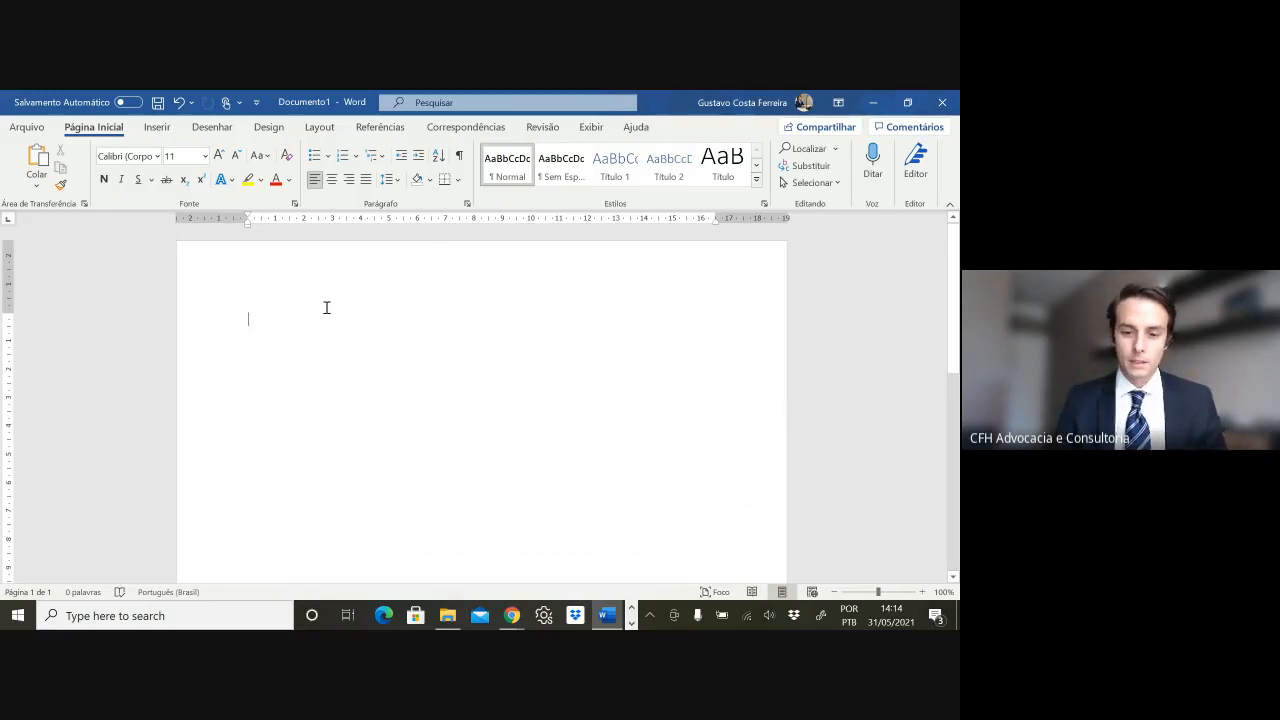
click(126, 155)
text(Times New Roman)
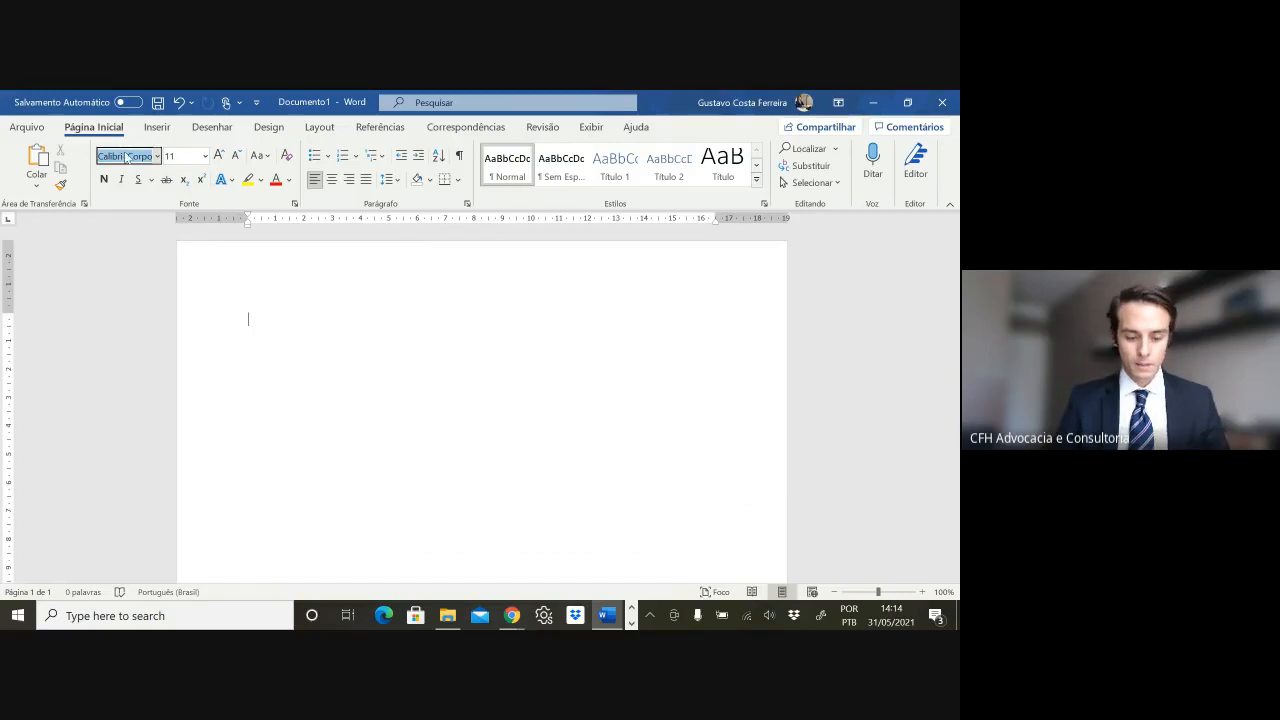
key(Return)
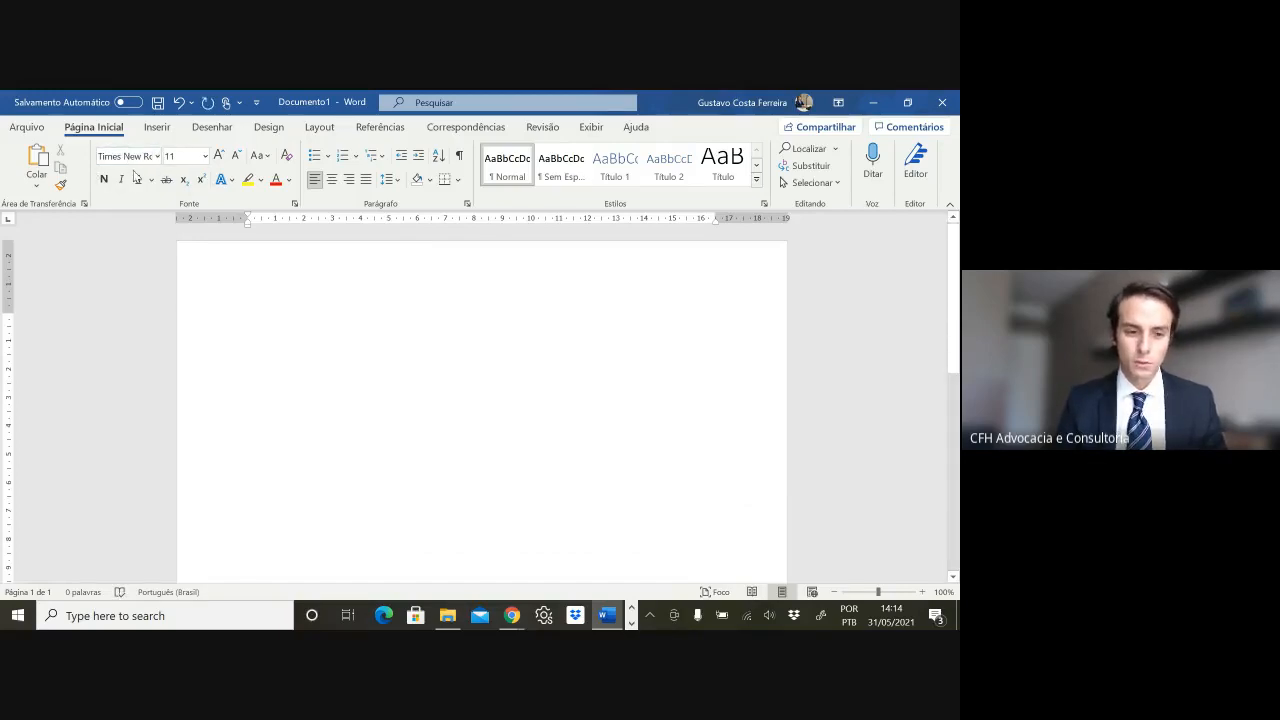
- Set the font size to 11,5
click(127, 156)
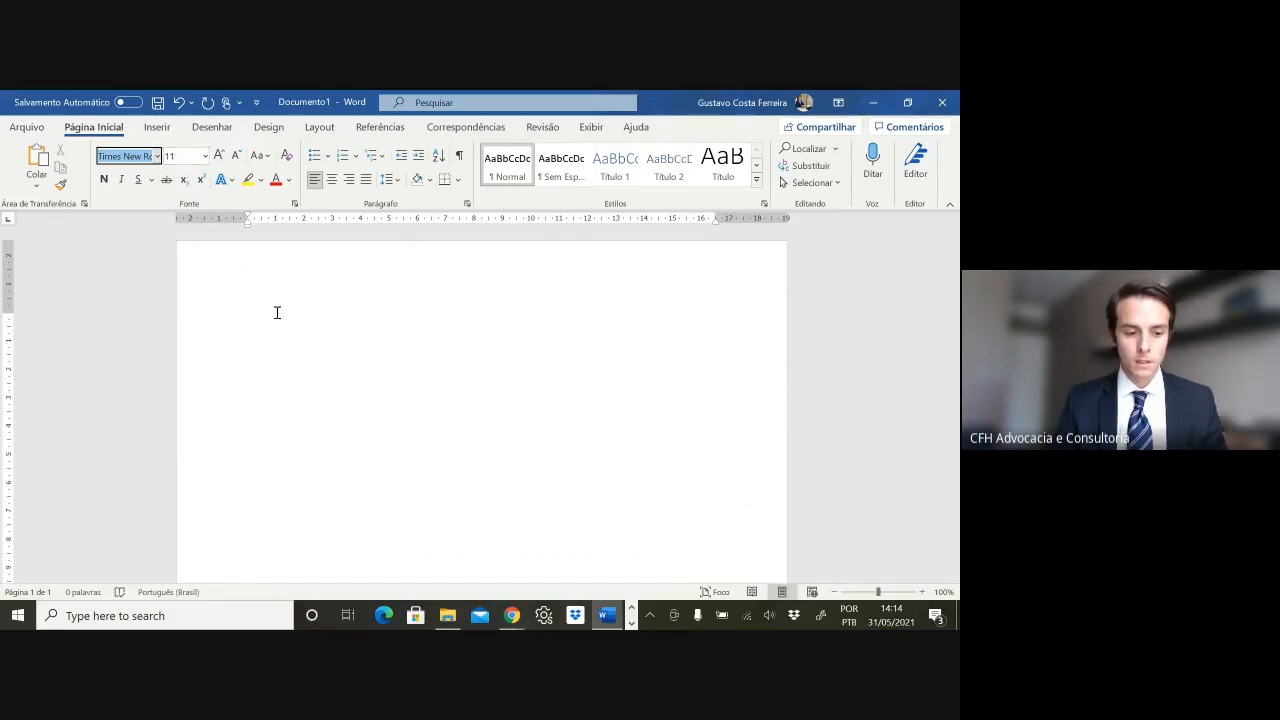
click(183, 157)
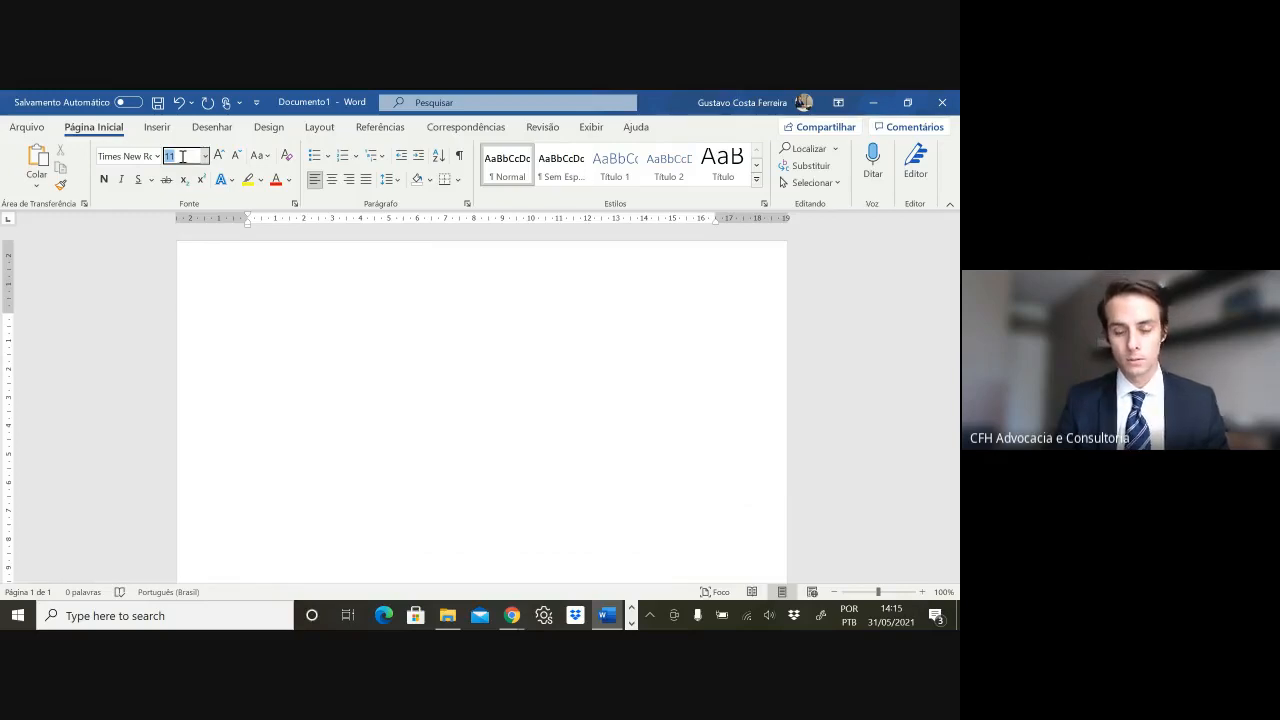
text(11)
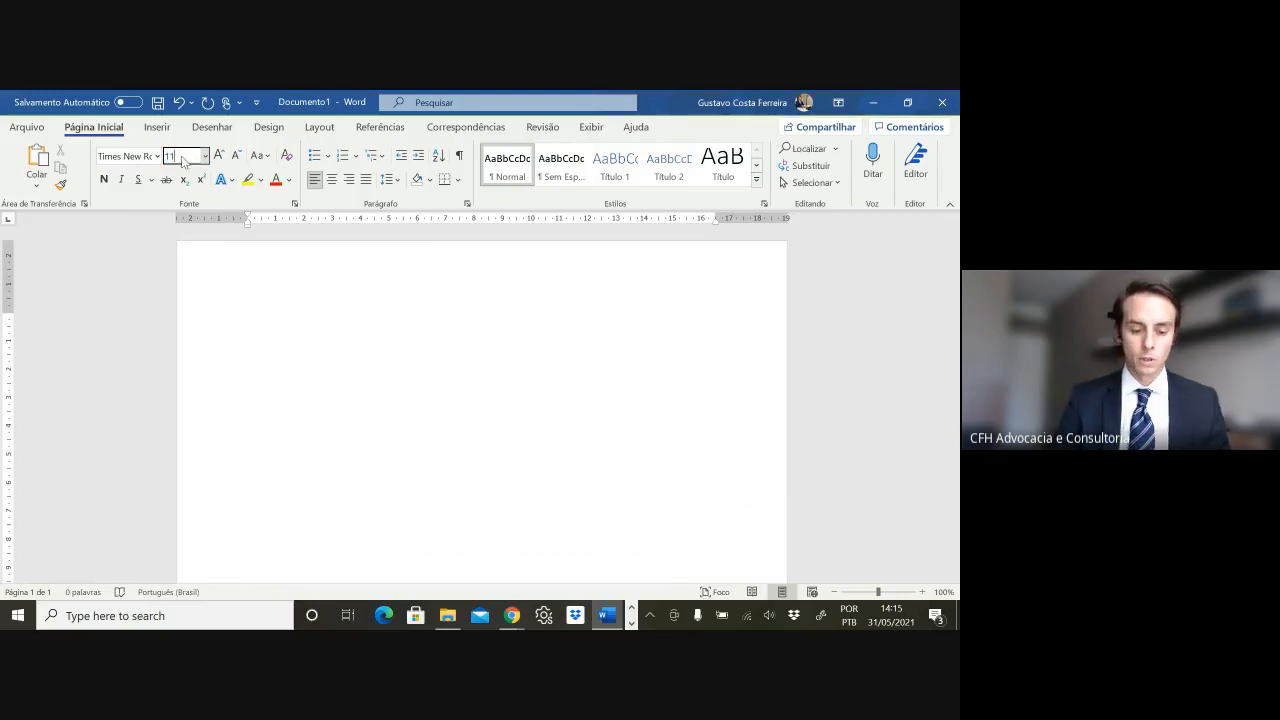
key(Return)
click(185, 156)
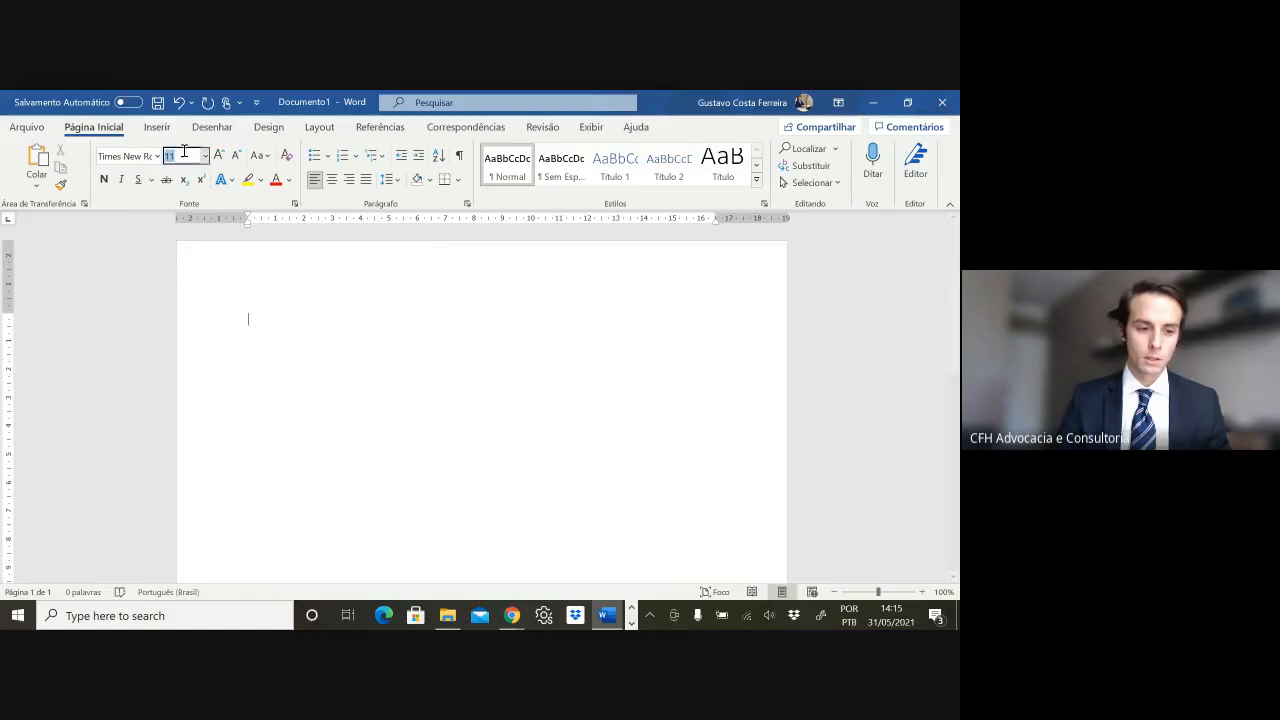
text(11,5)
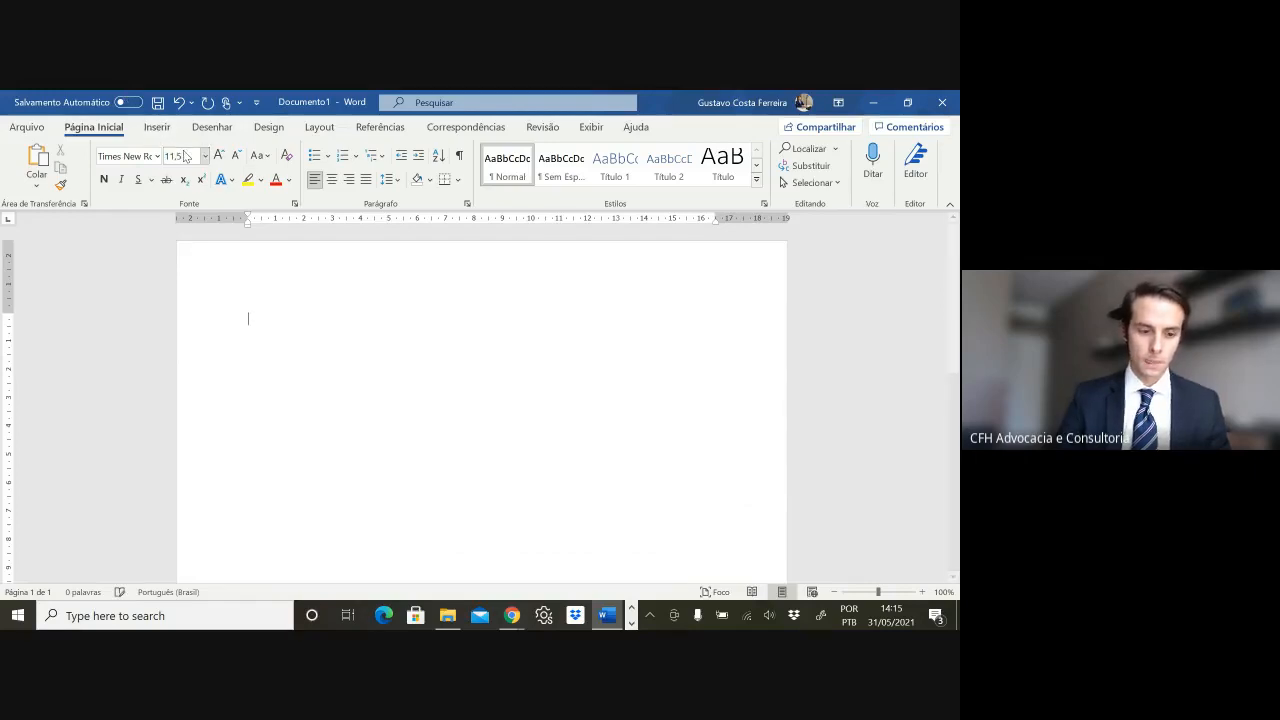
key(Return)
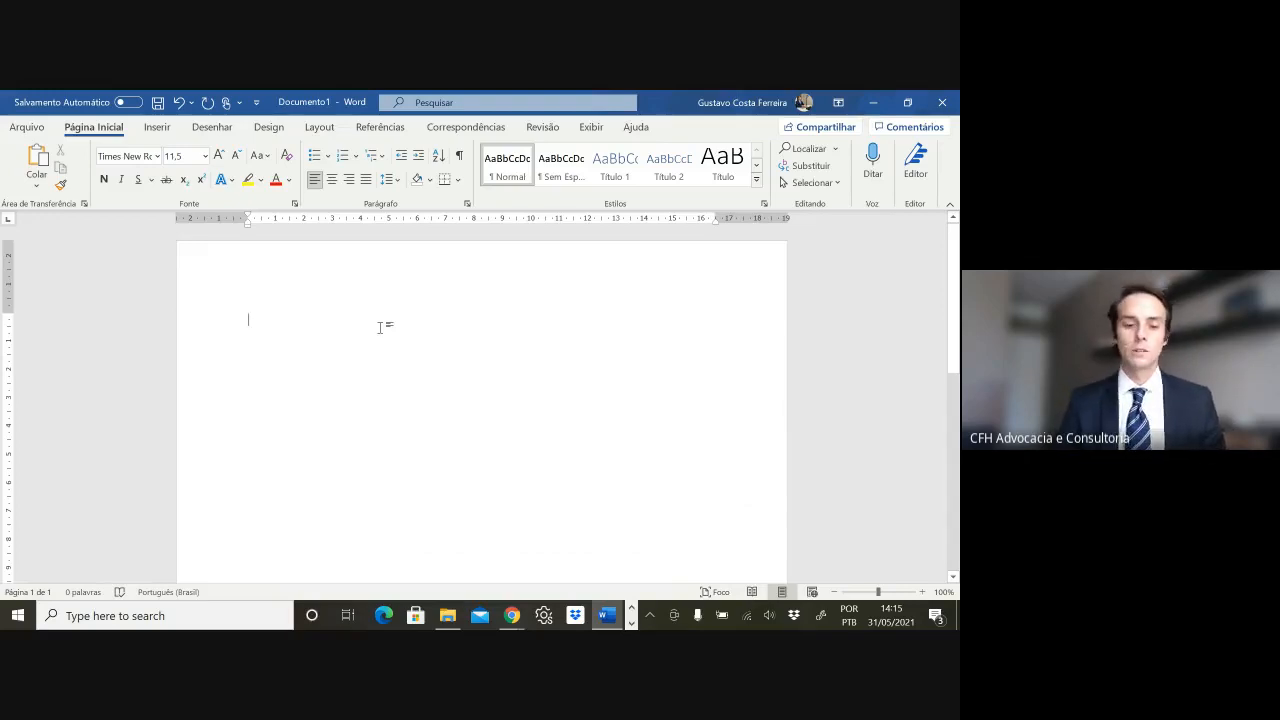
- Paste the chess logo into the page header and drag it toward the middle
double_click(457, 264)
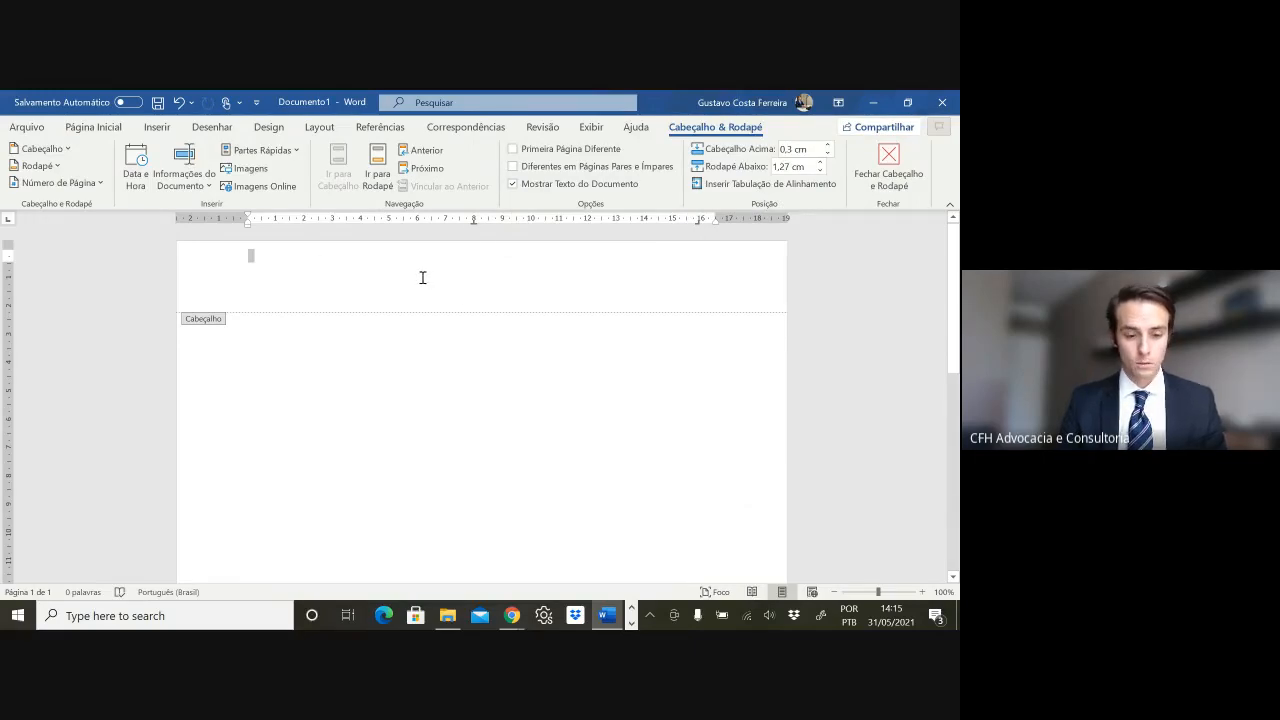
key(ctrl+v)
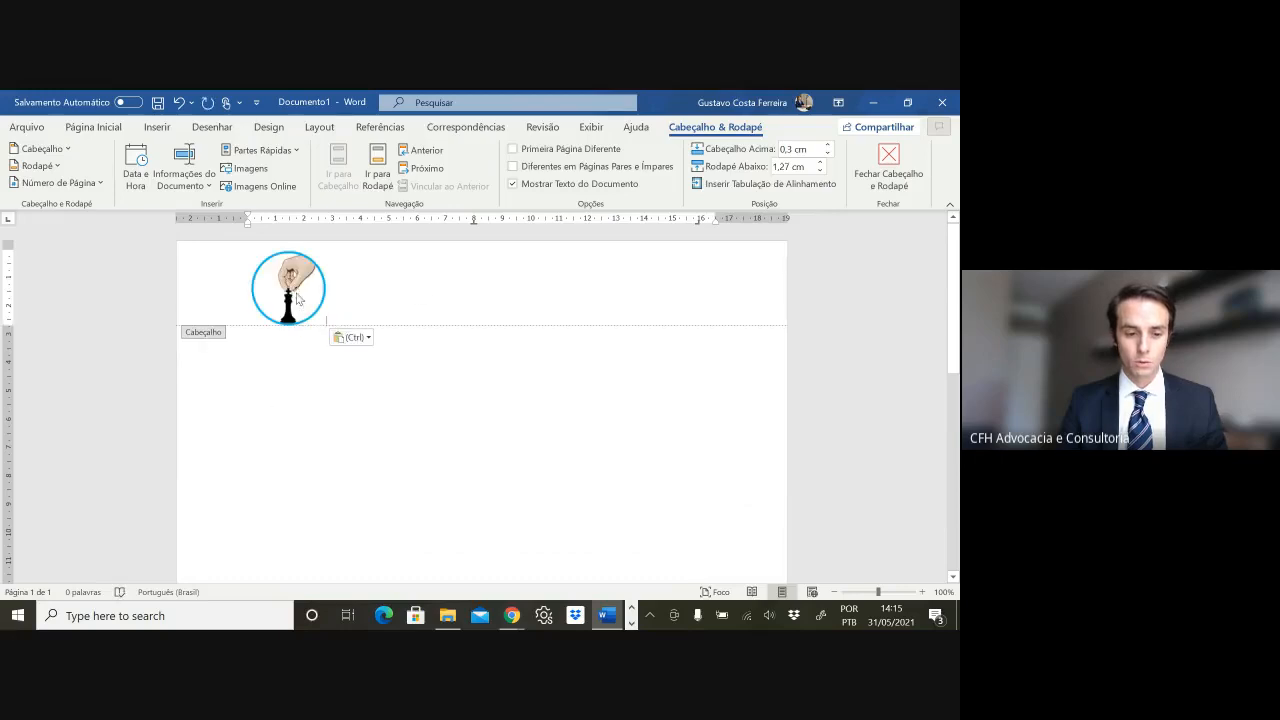
click(297, 298)
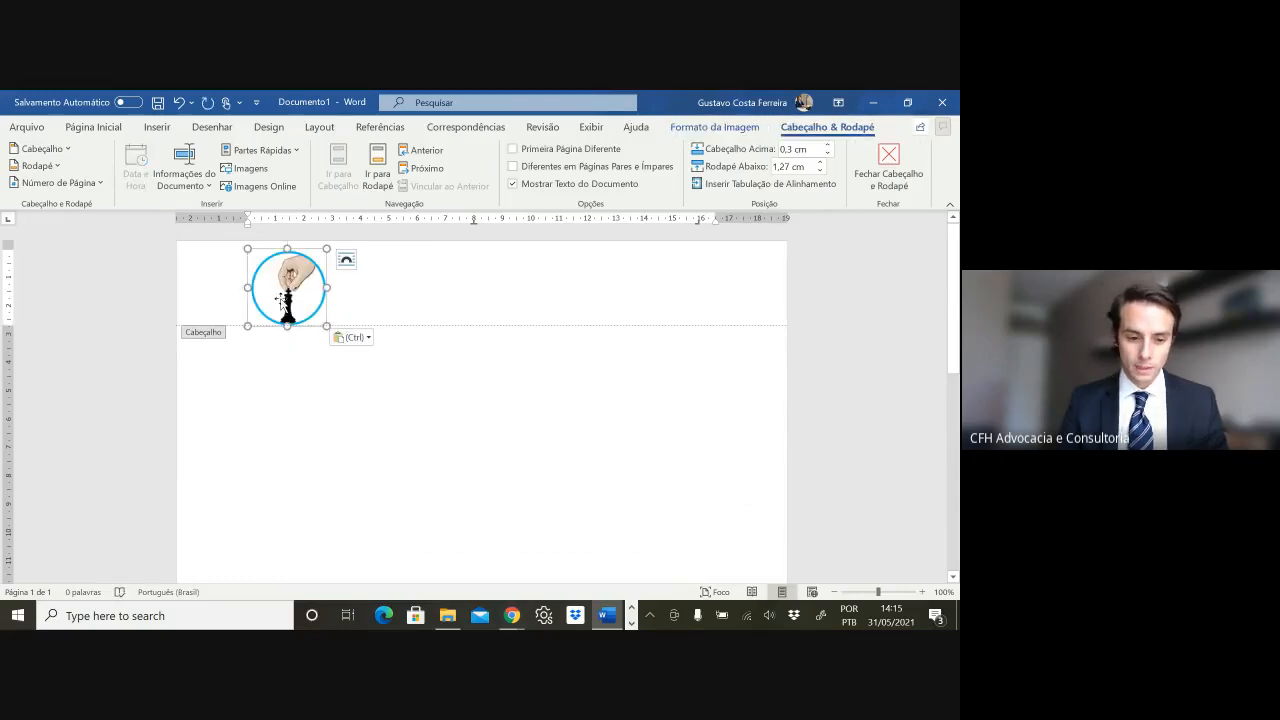
drag(285, 298, 472, 298)
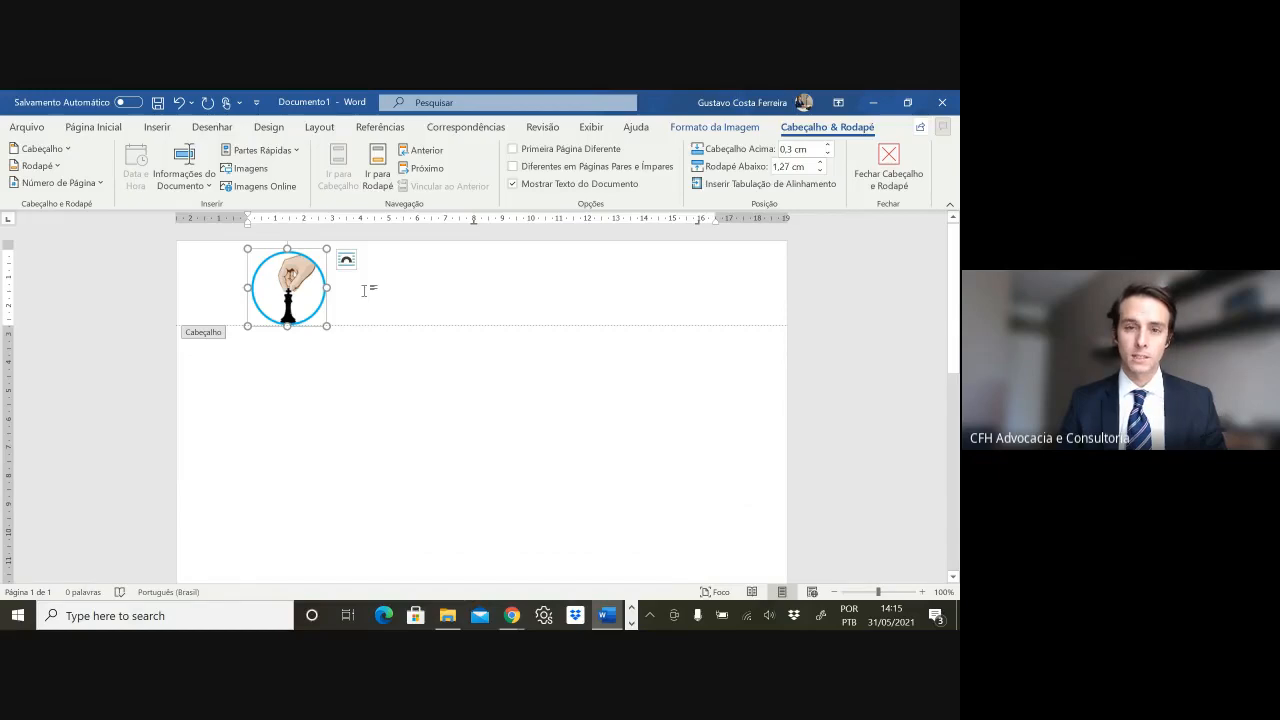
- Try left, right and centre alignment on the logo, ending with it centred
key(ctrl+e)
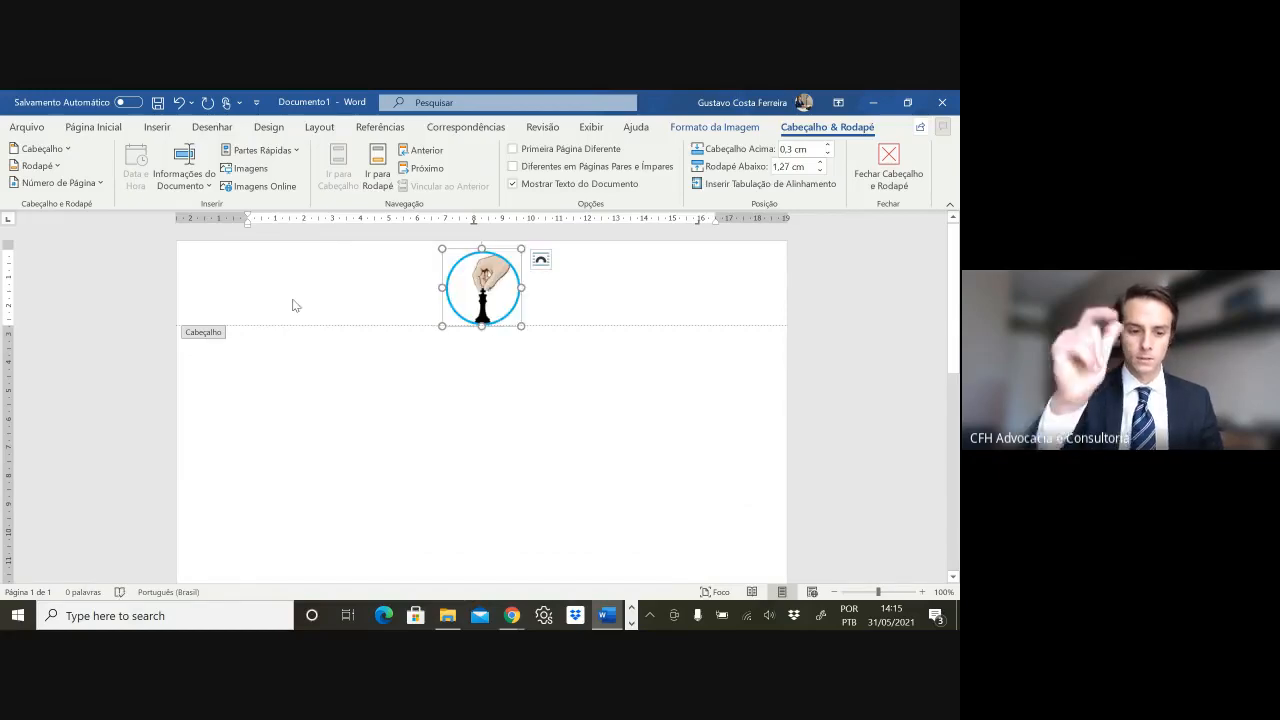
key(ctrl+q)
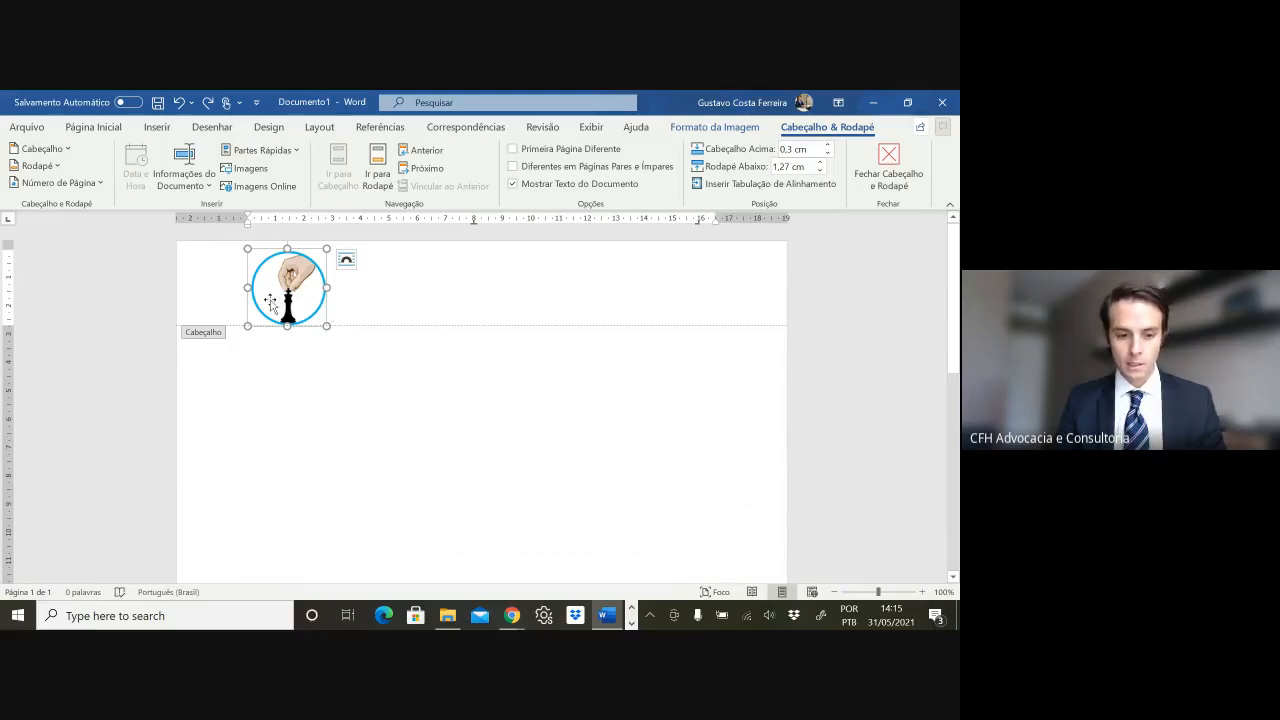
key(ctrl)
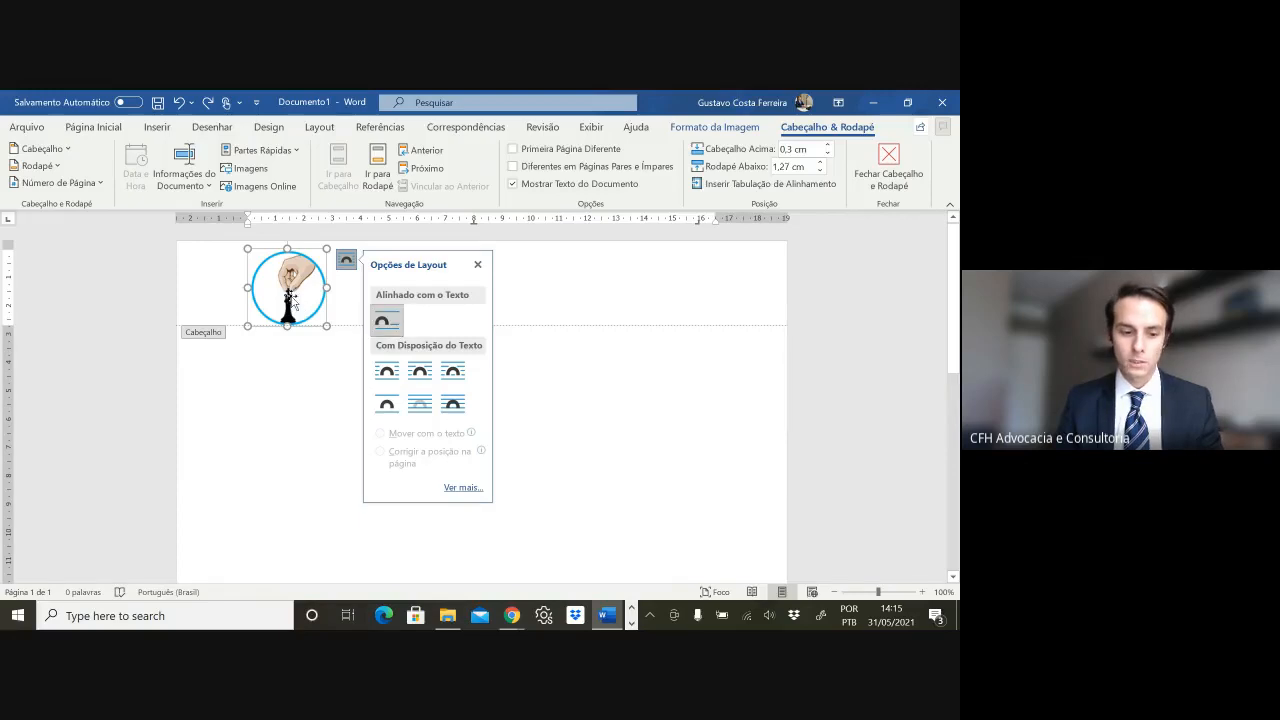
key(ctrl+e)
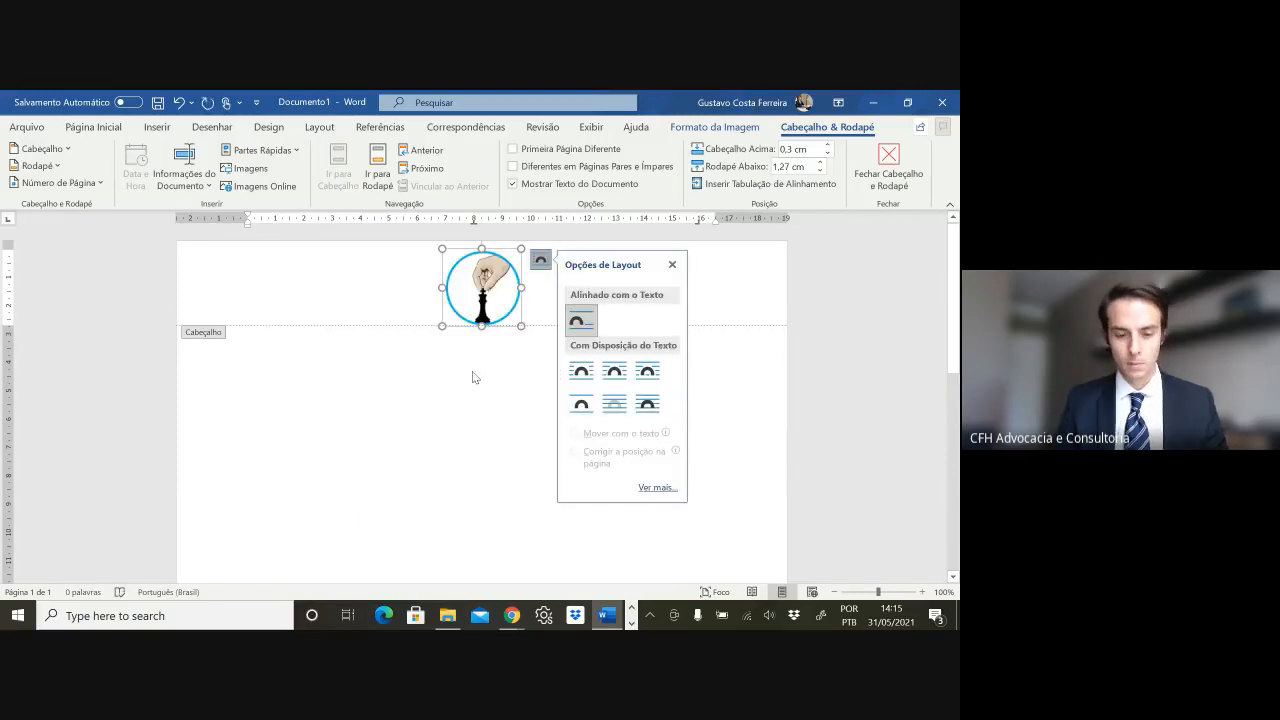
click(672, 264)
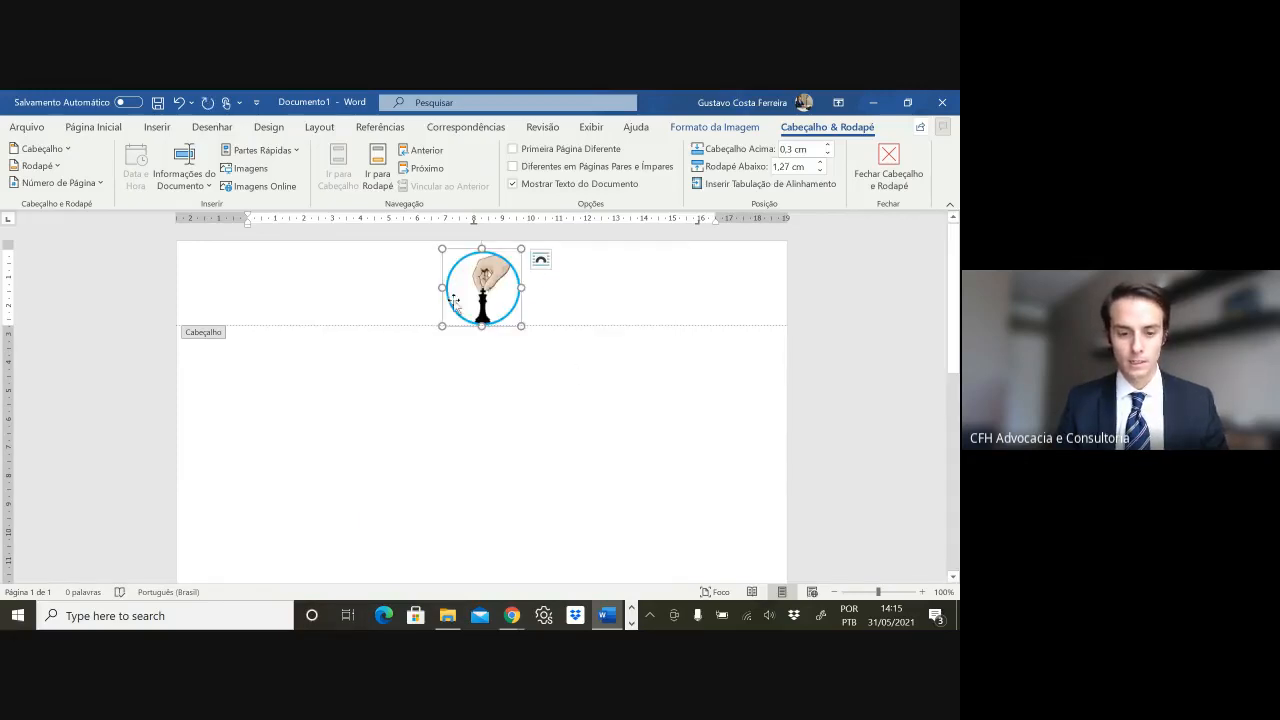
key(ctrl+q)
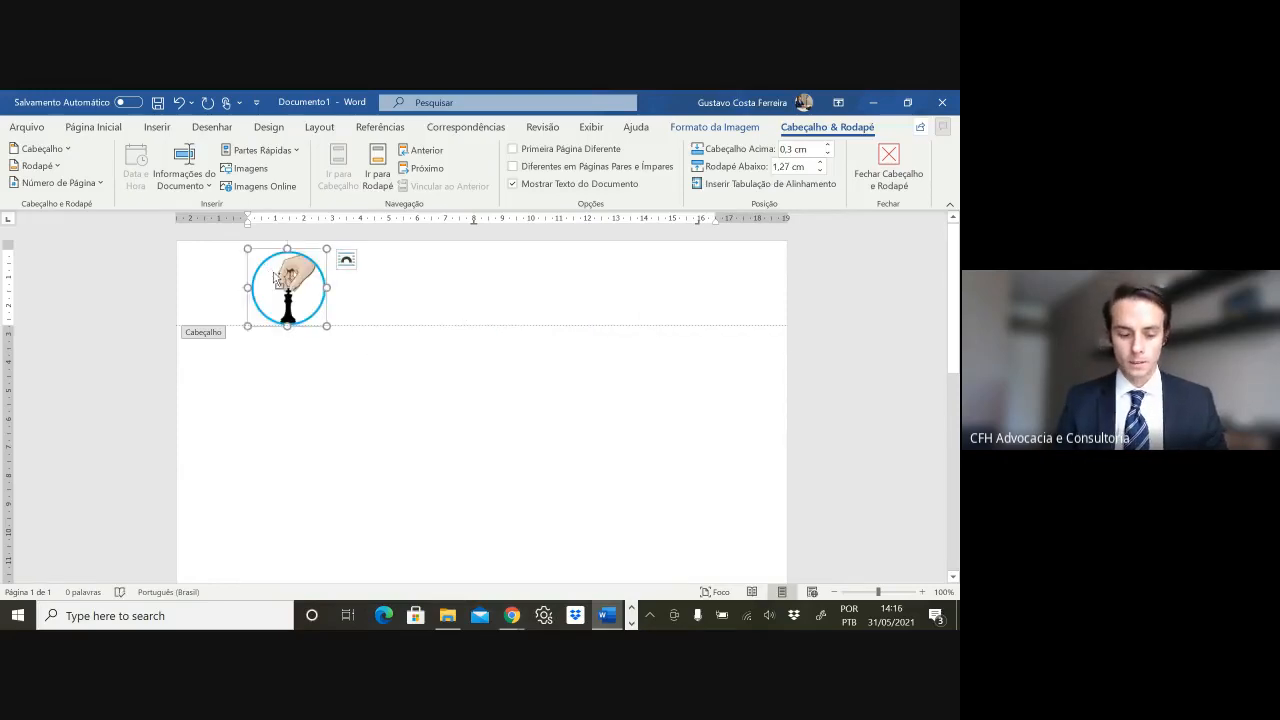
key(ctrl+e)
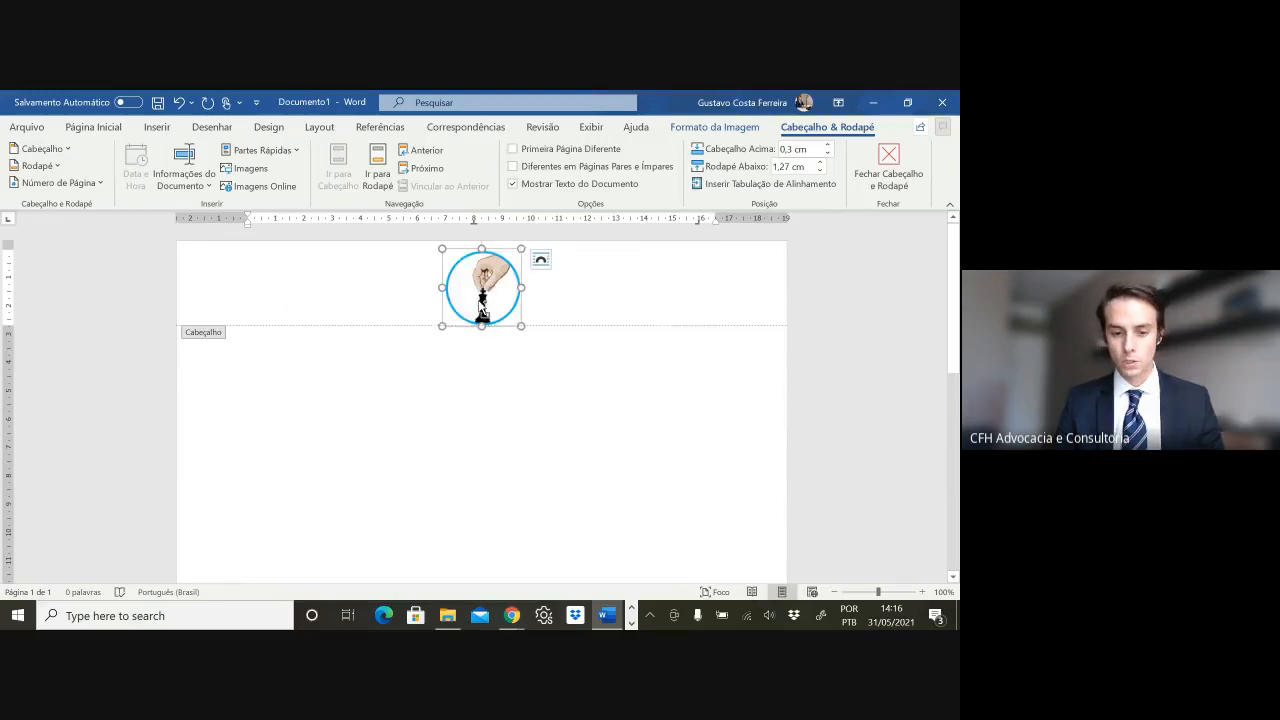
key(ctrl+g)
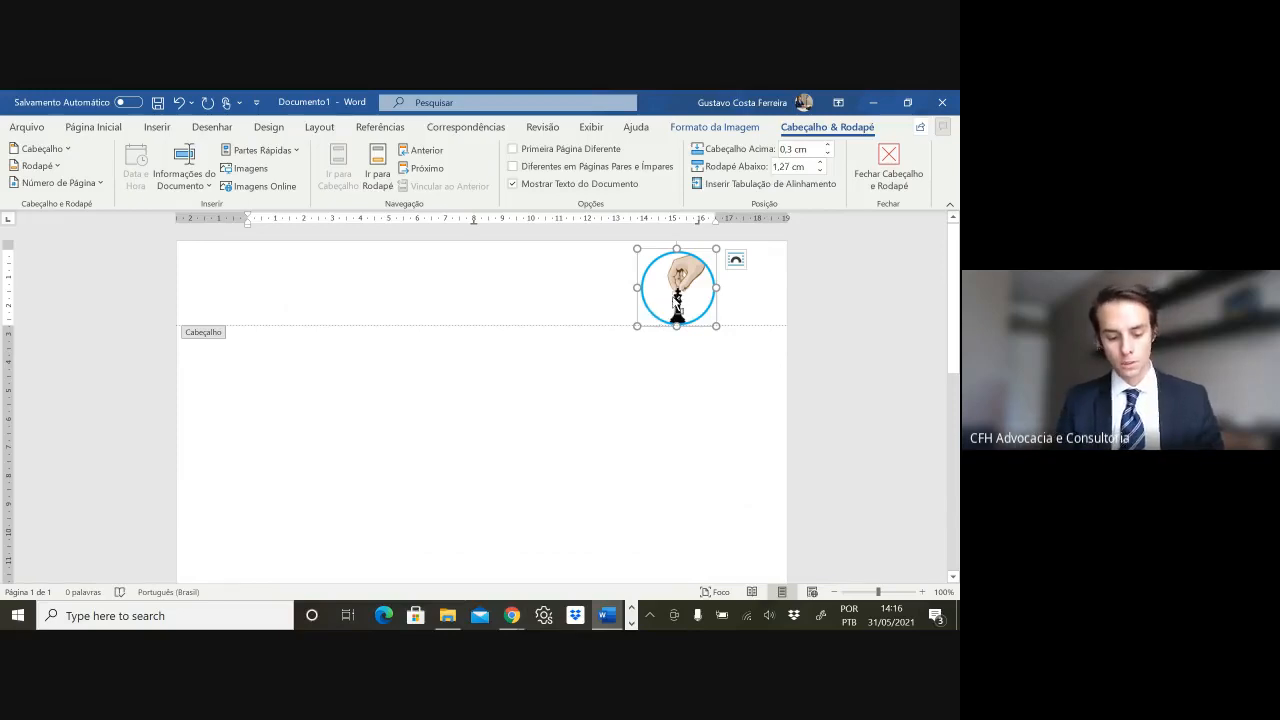
key(ctrl+e)
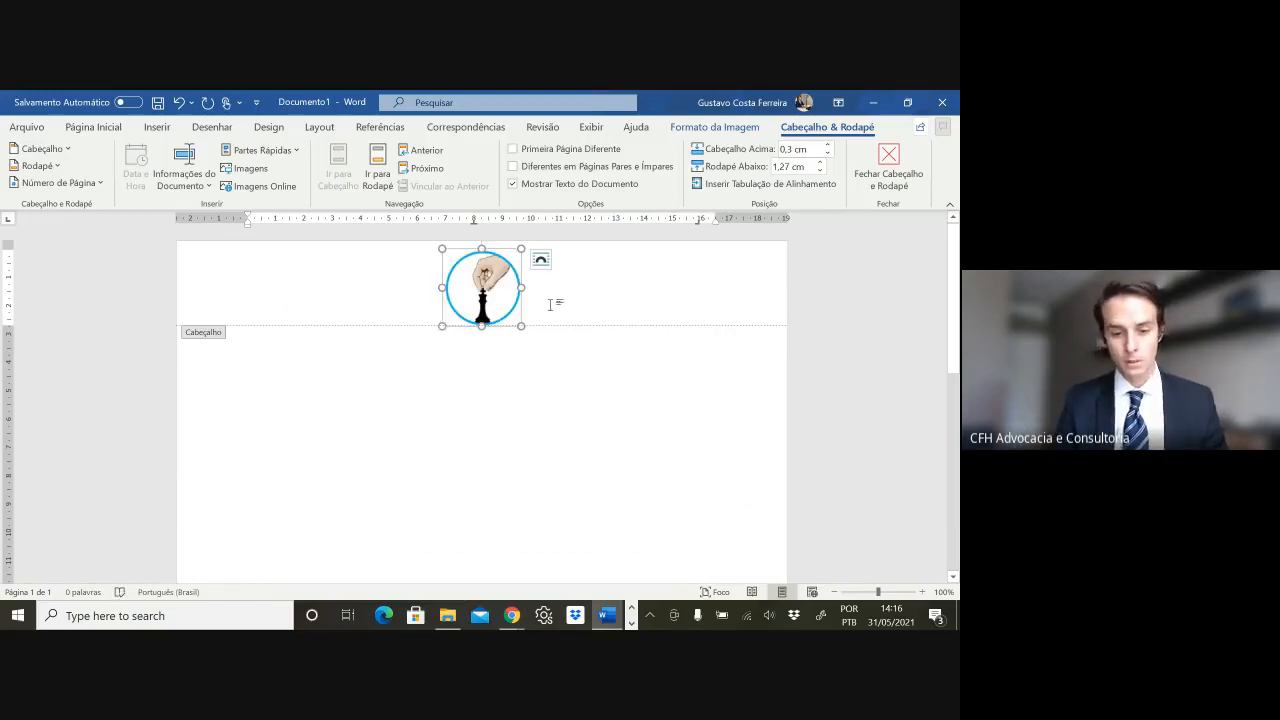
- Return to Página Inicial and close the header, leaving the logo centred above the body
click(94, 127)
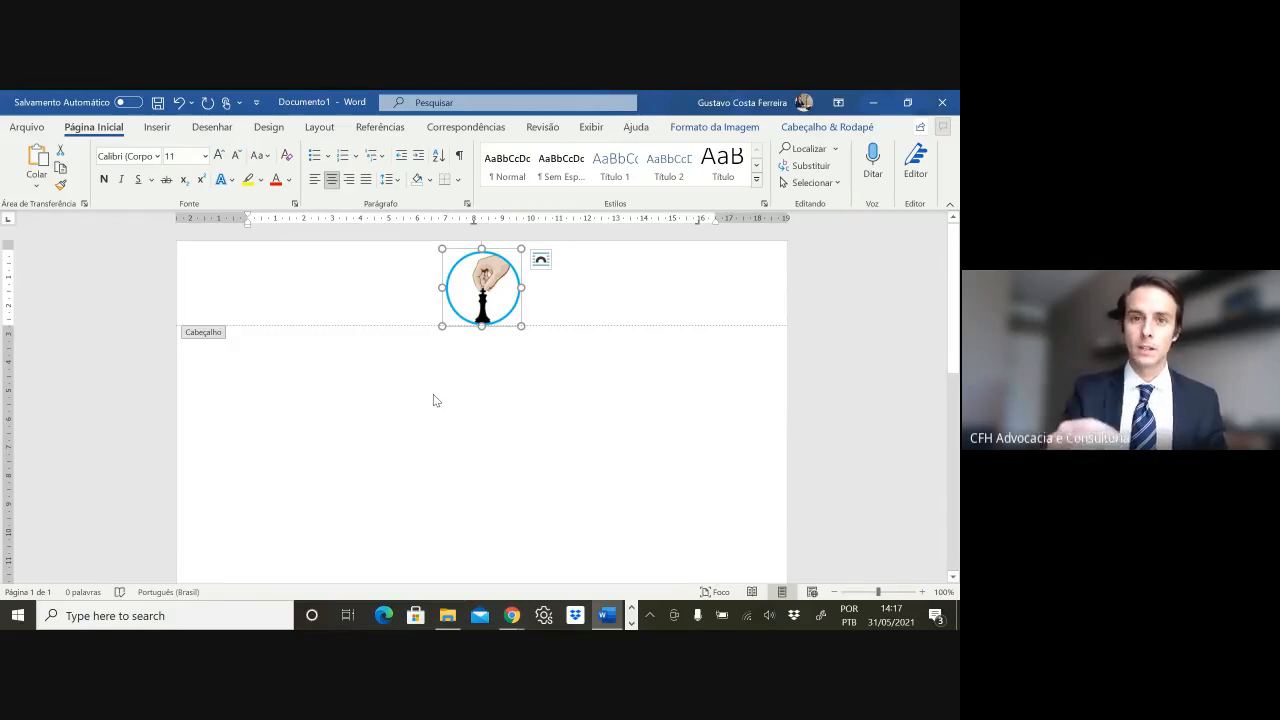
double_click(433, 398)
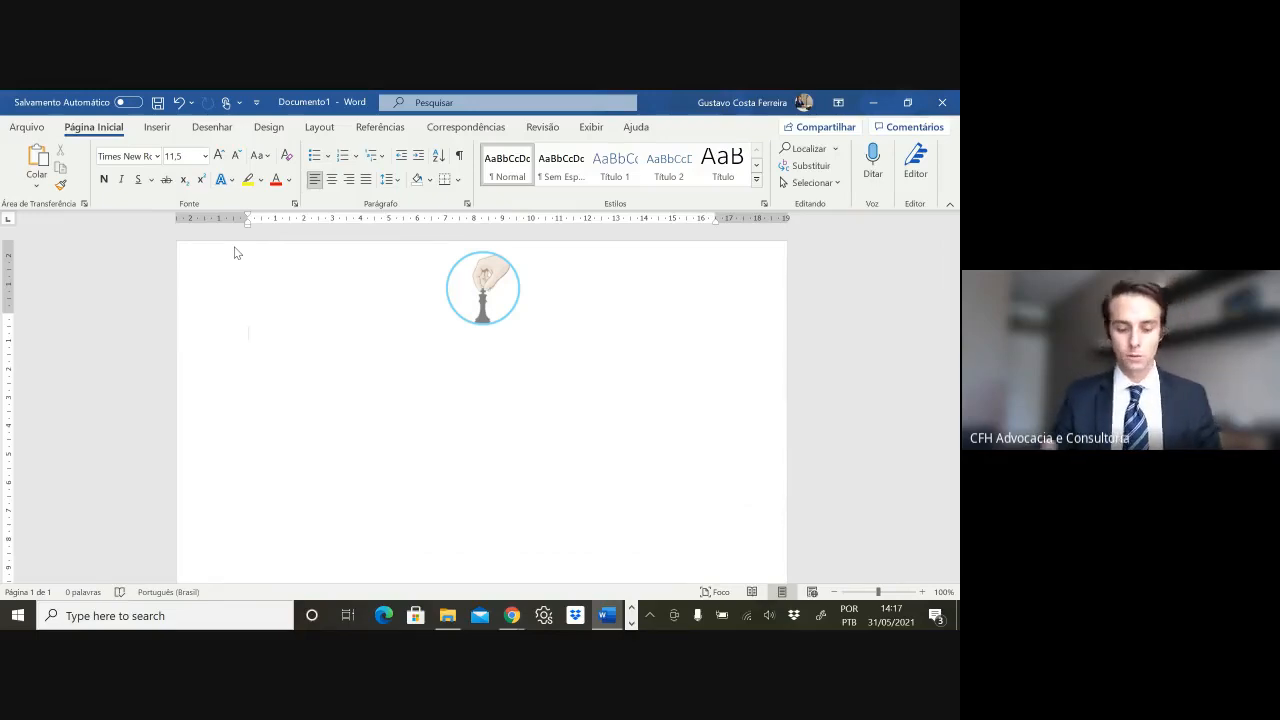
- Dismiss the save prompt, reopen the header and add a new line below the logo
key(ctrl+s)
key(Escape)
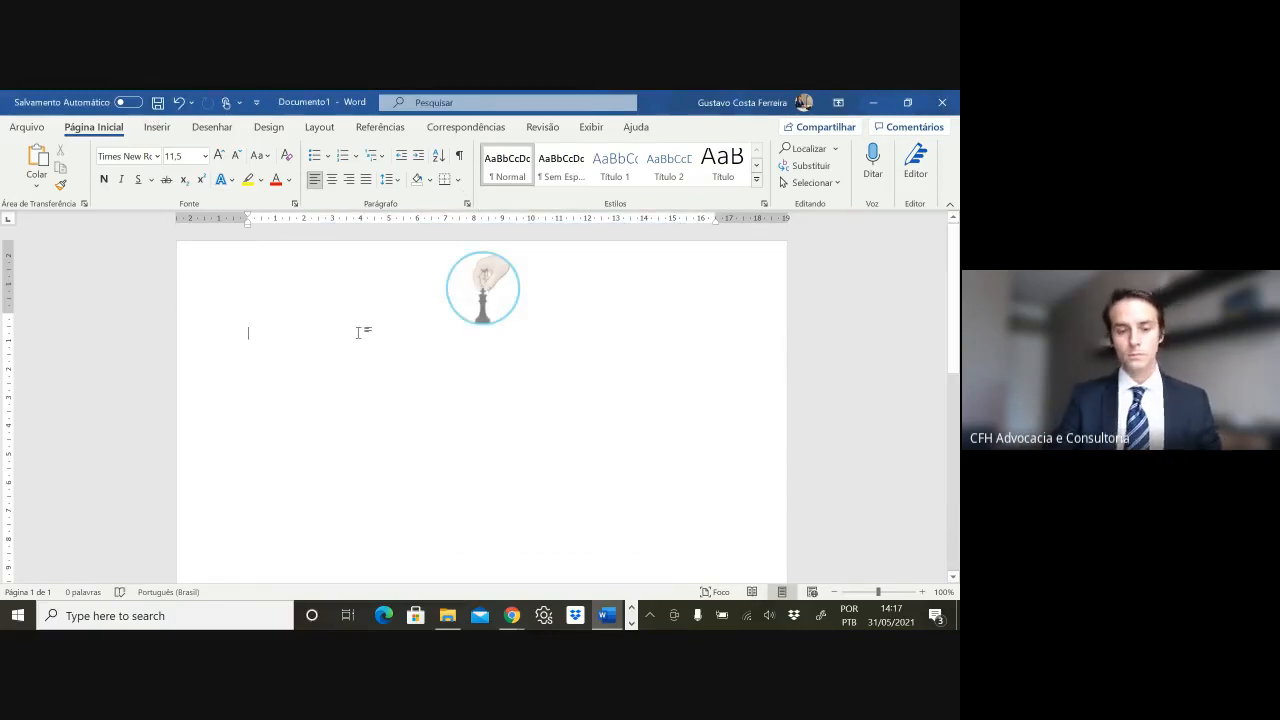
double_click(568, 298)
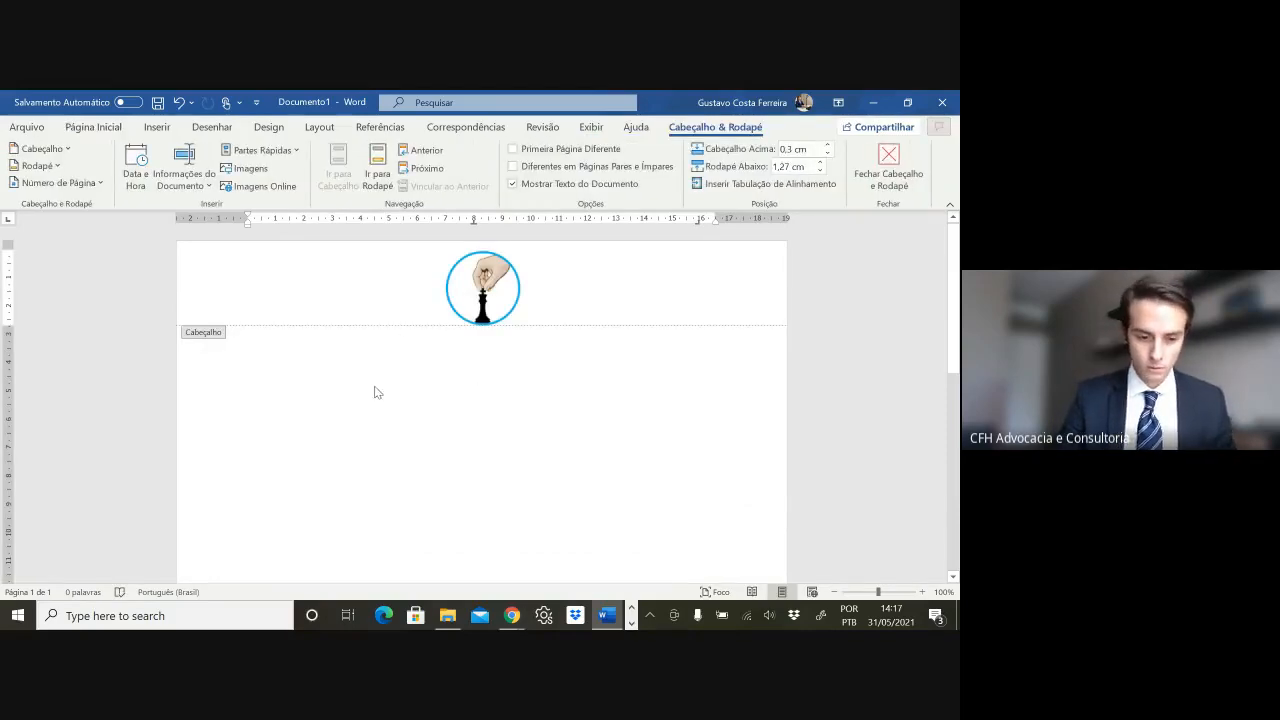
double_click(340, 355)
double_click(540, 316)
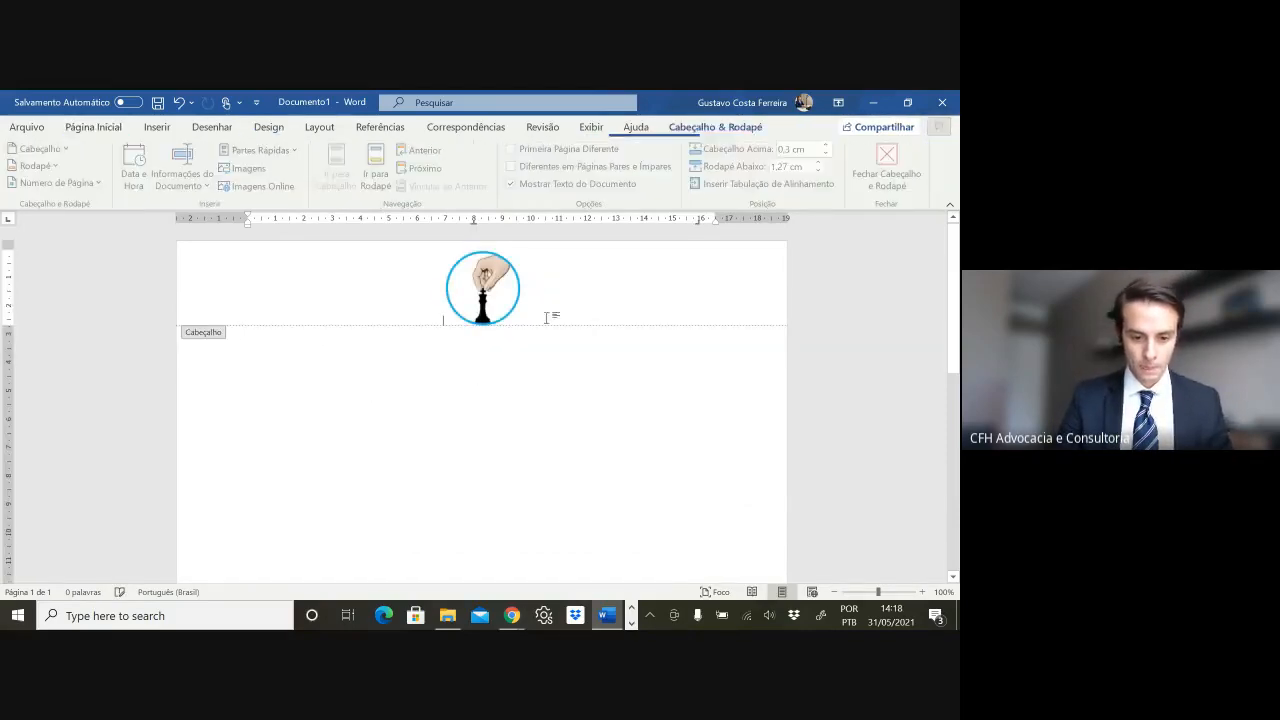
click(530, 315)
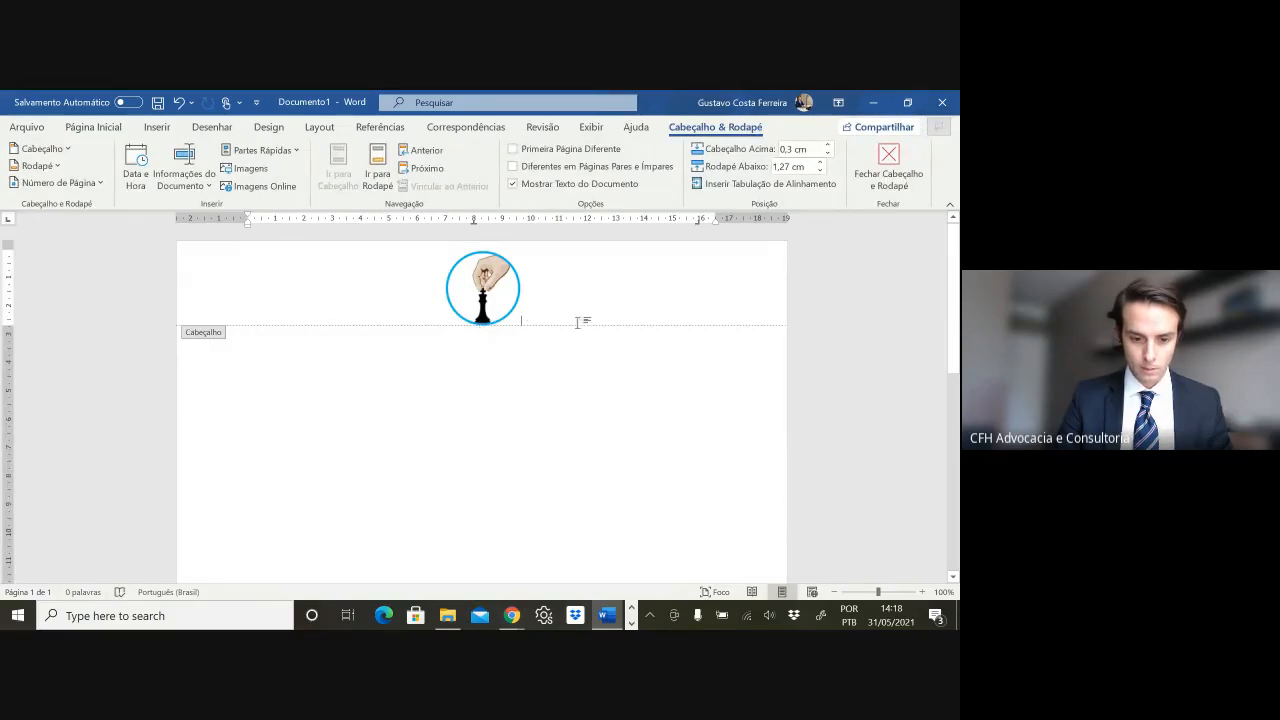
key(Return)
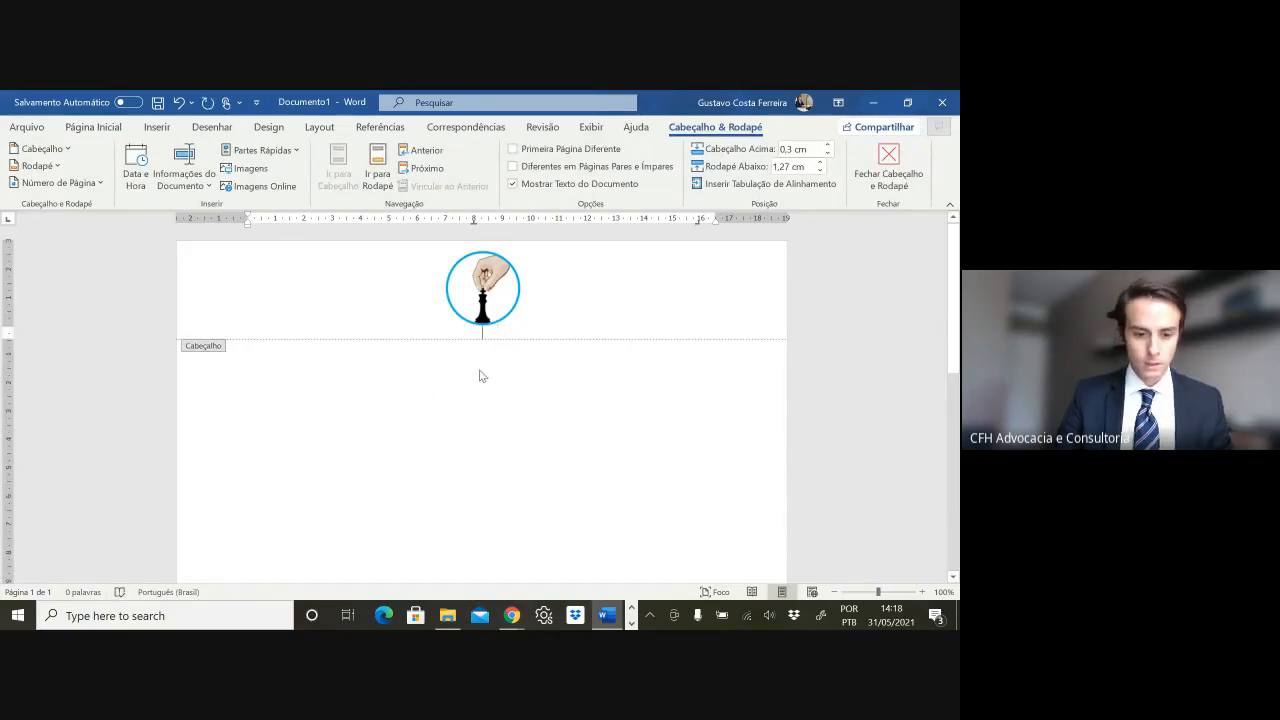
- Set the logo's wrapping to Atrás do Texto and drag it to the top centre
click(465, 292)
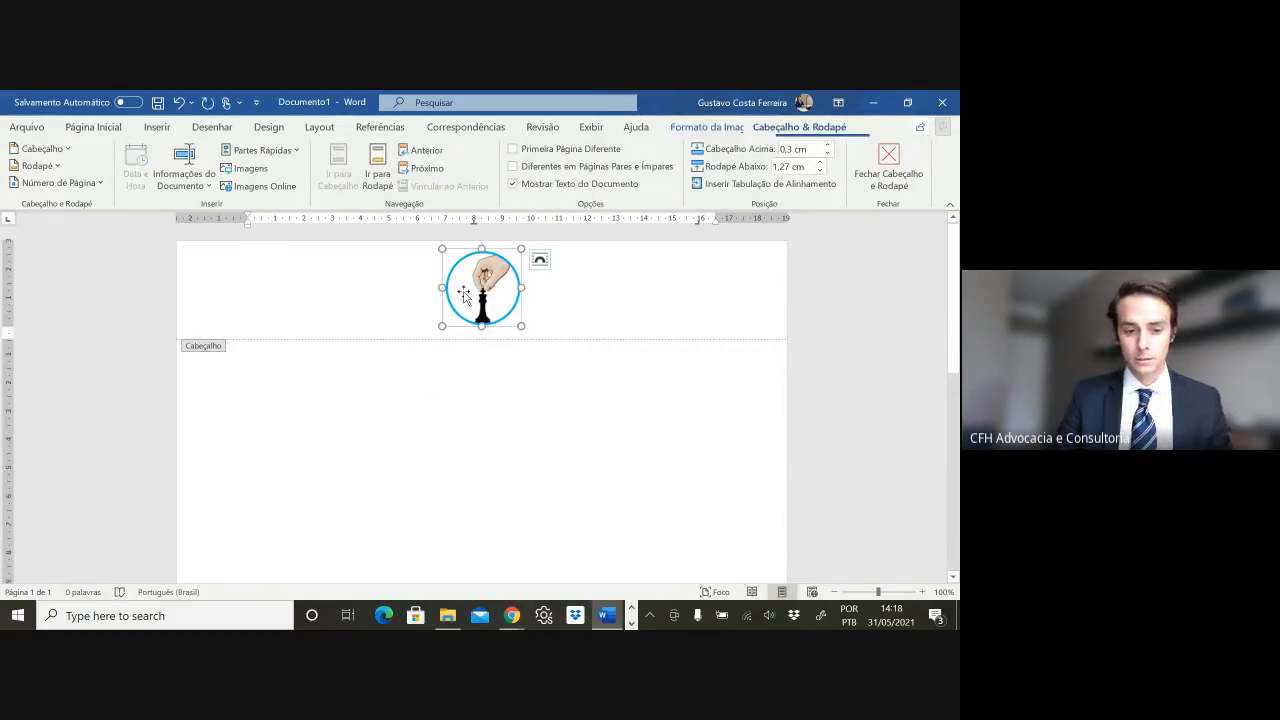
click(542, 261)
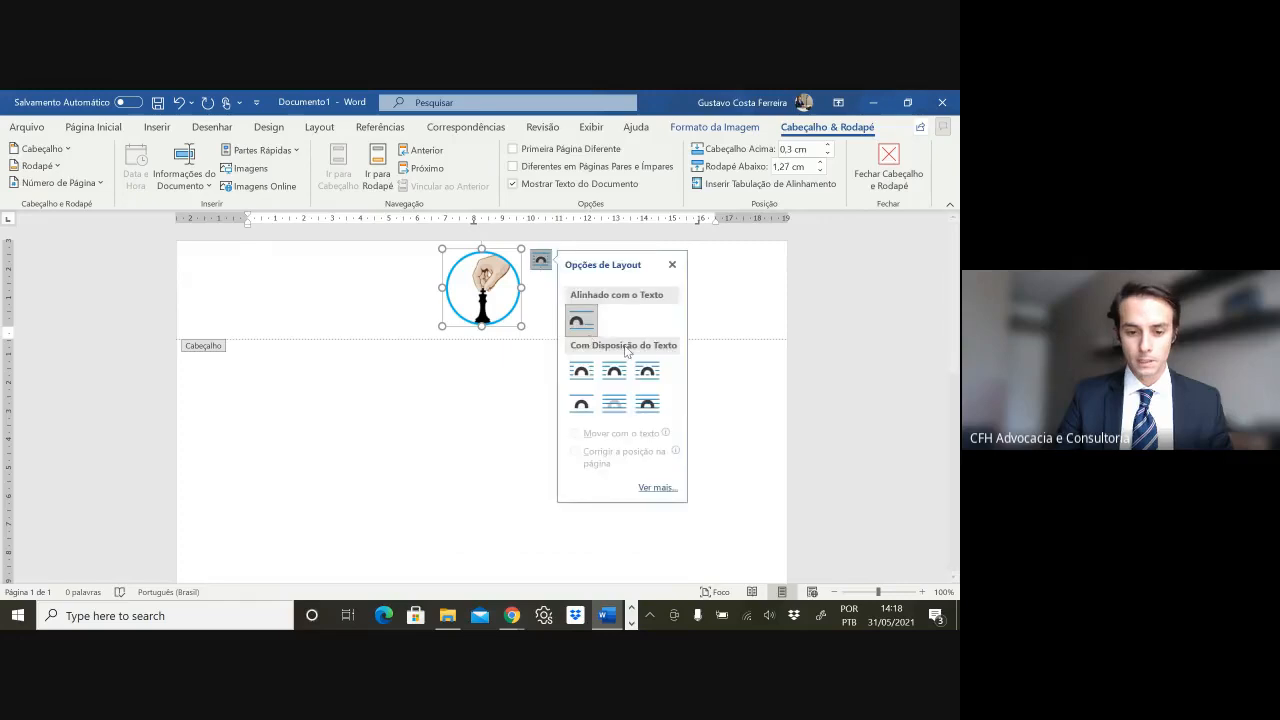
click(617, 407)
mouse_move(490, 291)
mouse_down()
mouse_move(390, 291)
mouse_move(322, 312)
mouse_move(333, 362)
mouse_move(476, 406)
mouse_move(720, 385)
mouse_move(692, 303)
mouse_move(544, 271)
mouse_move(481, 271)
mouse_move(471, 290)
mouse_move(487, 290)
mouse_move(461, 290)
mouse_move(647, 293)
mouse_move(484, 290)
mouse_up()
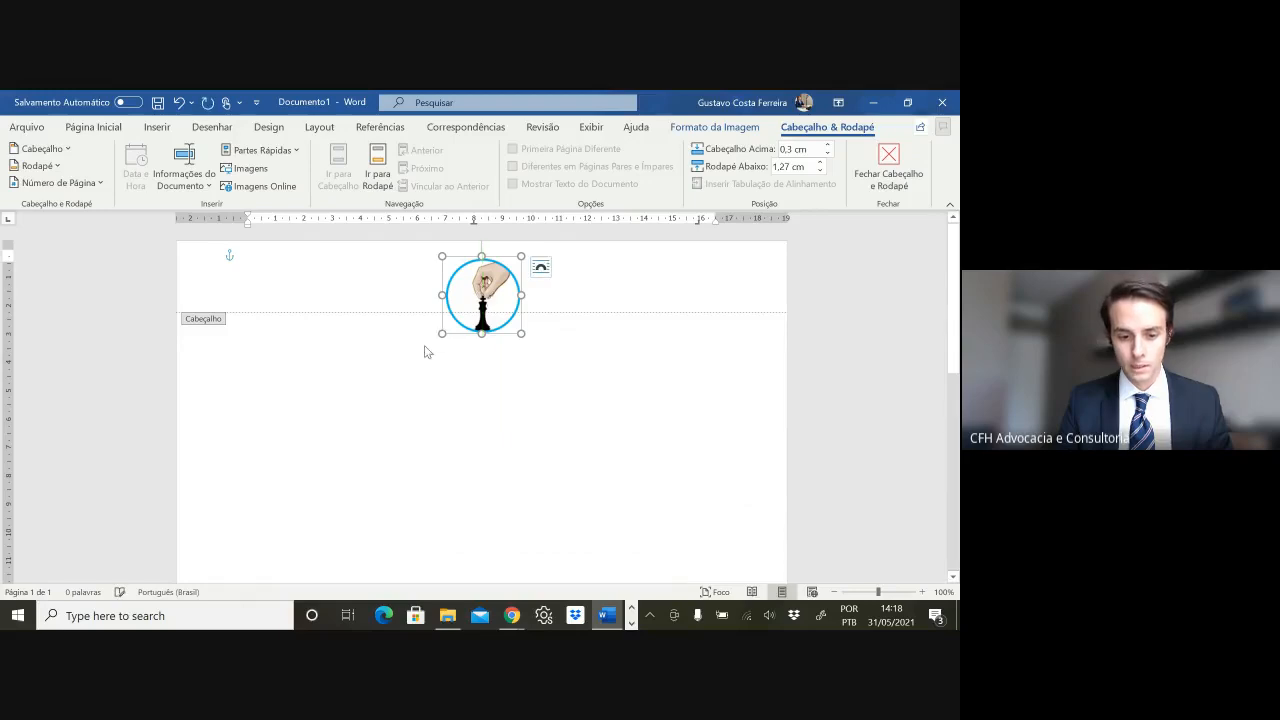
click(529, 309)
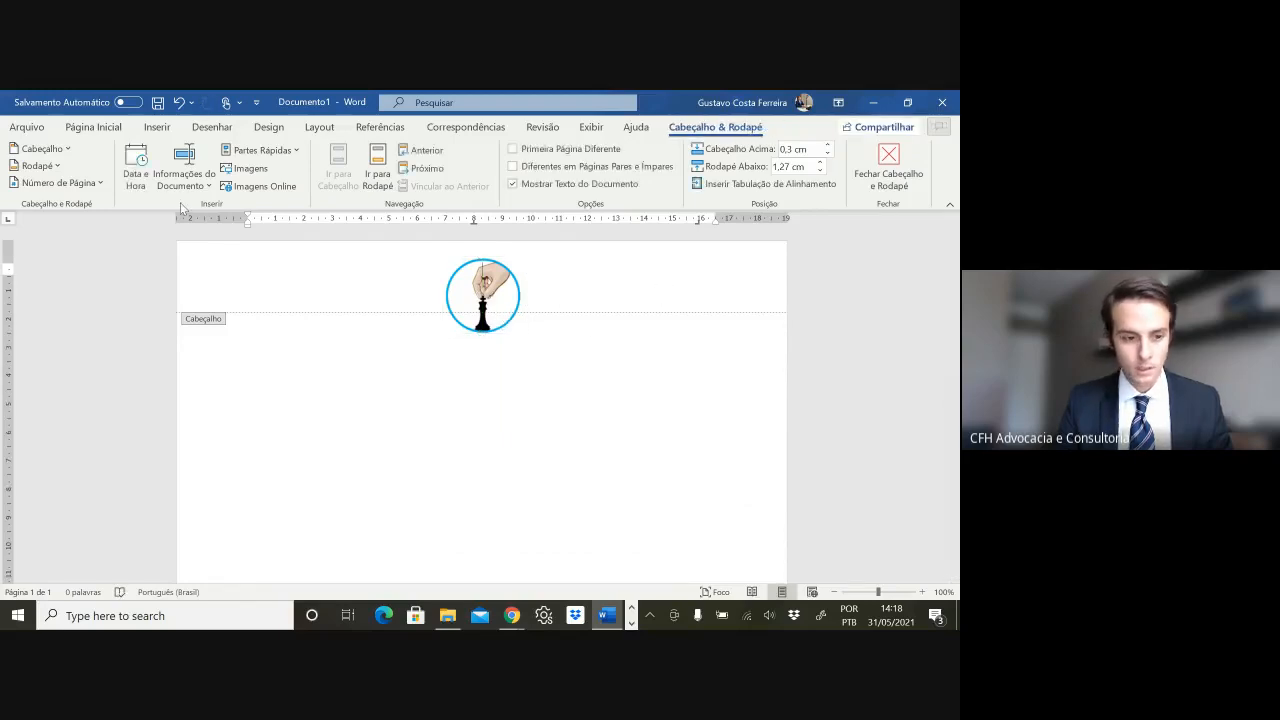
- Add one extra empty line in the header below the logo
double_click(257, 303)
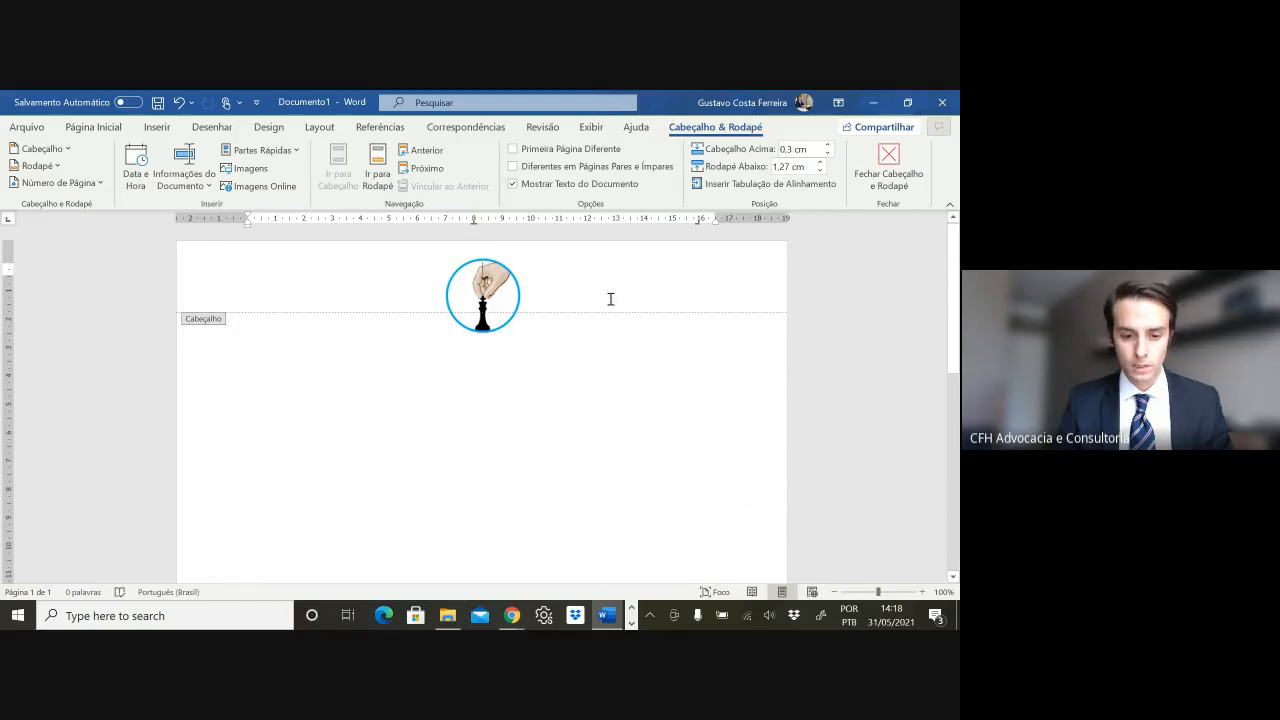
key(Return)
key(Return)
key(Return)
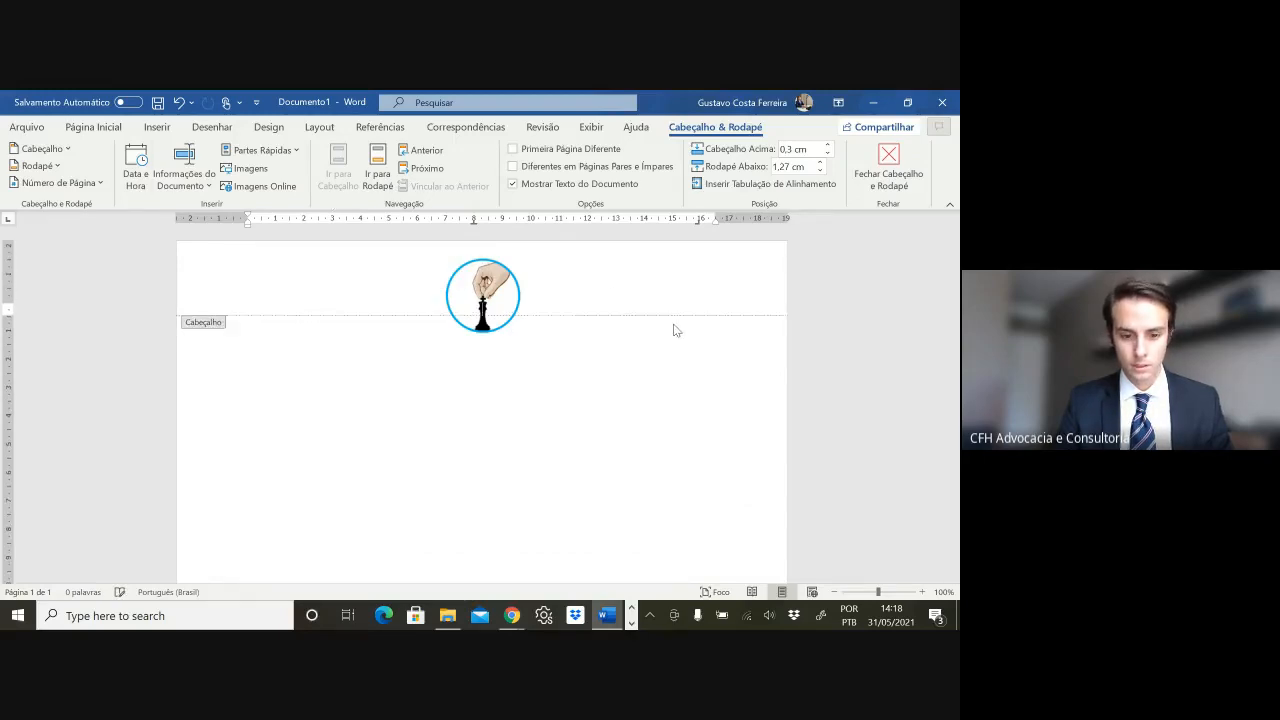
key(Return)
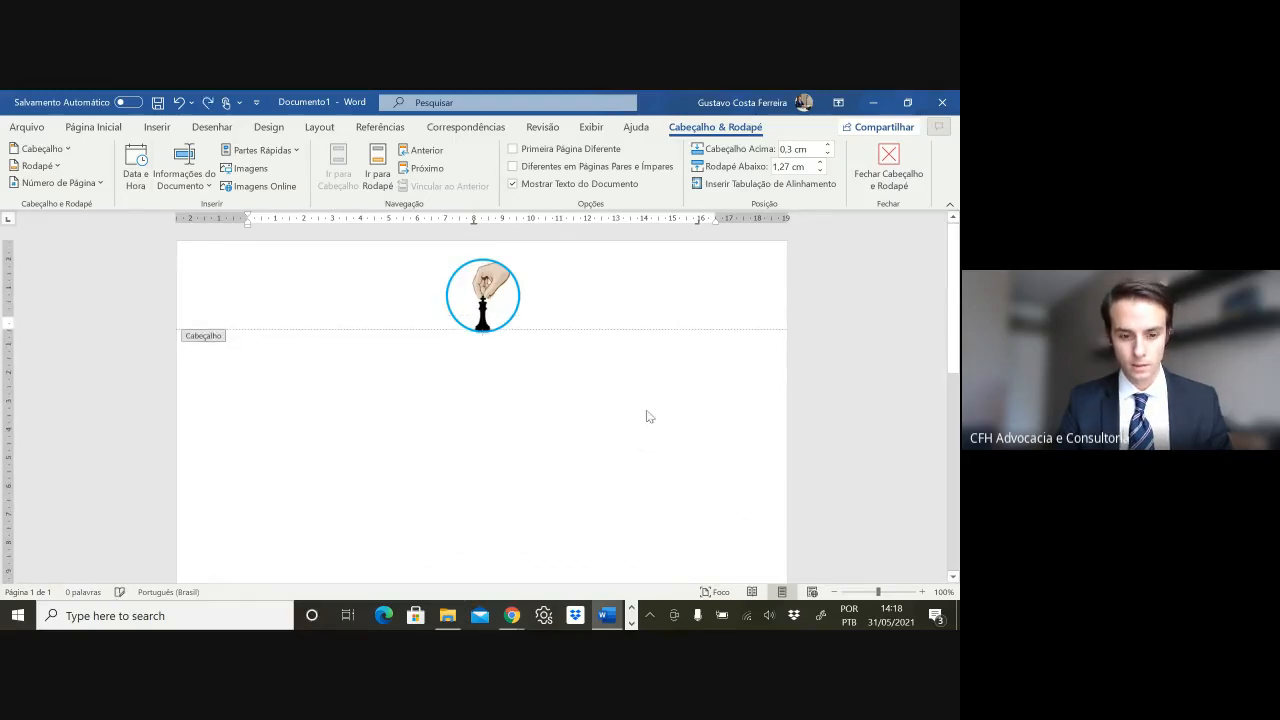
key(BackSpace)
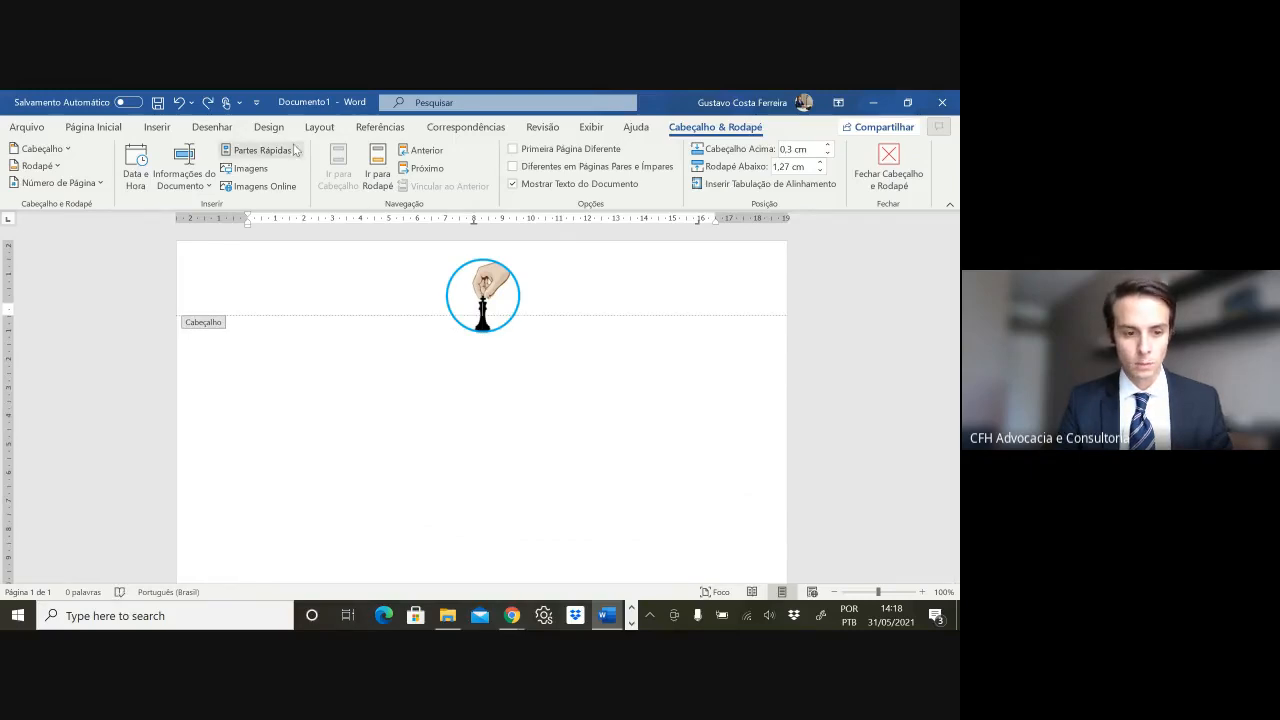
- Set the Superior margin to 4 cm in Margens Personalizadas and return to the body
click(316, 128)
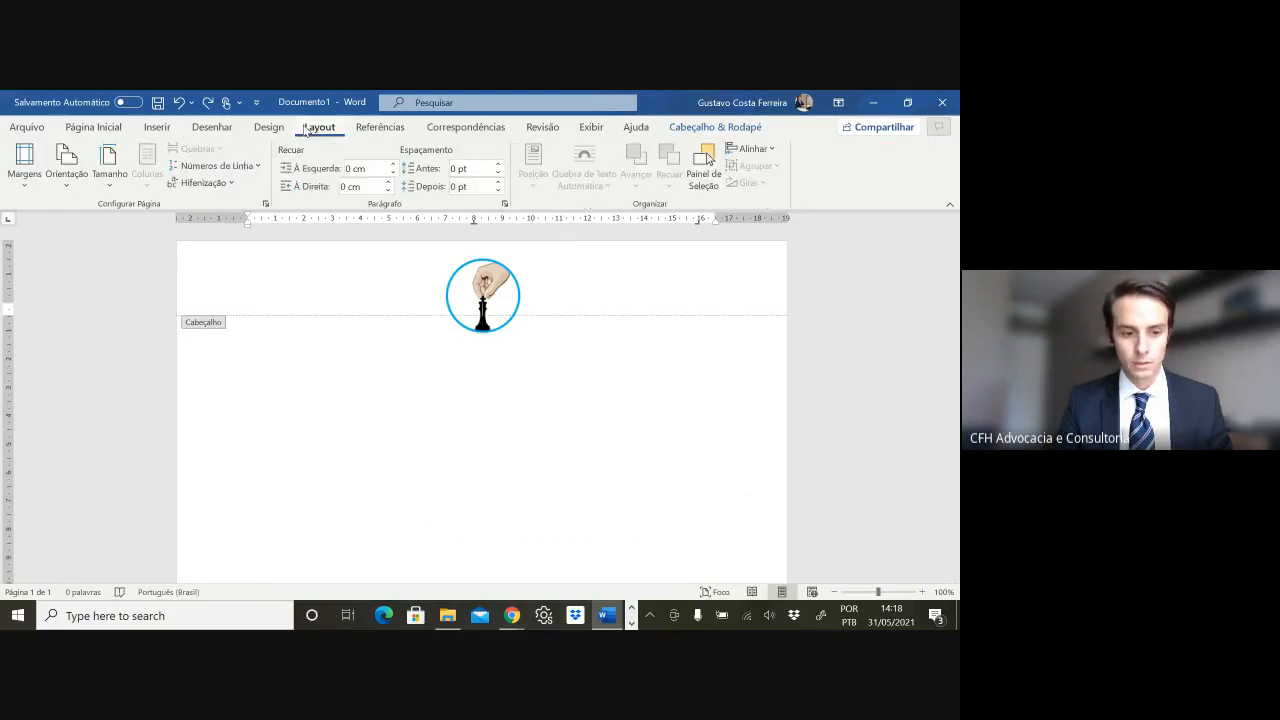
click(37, 182)
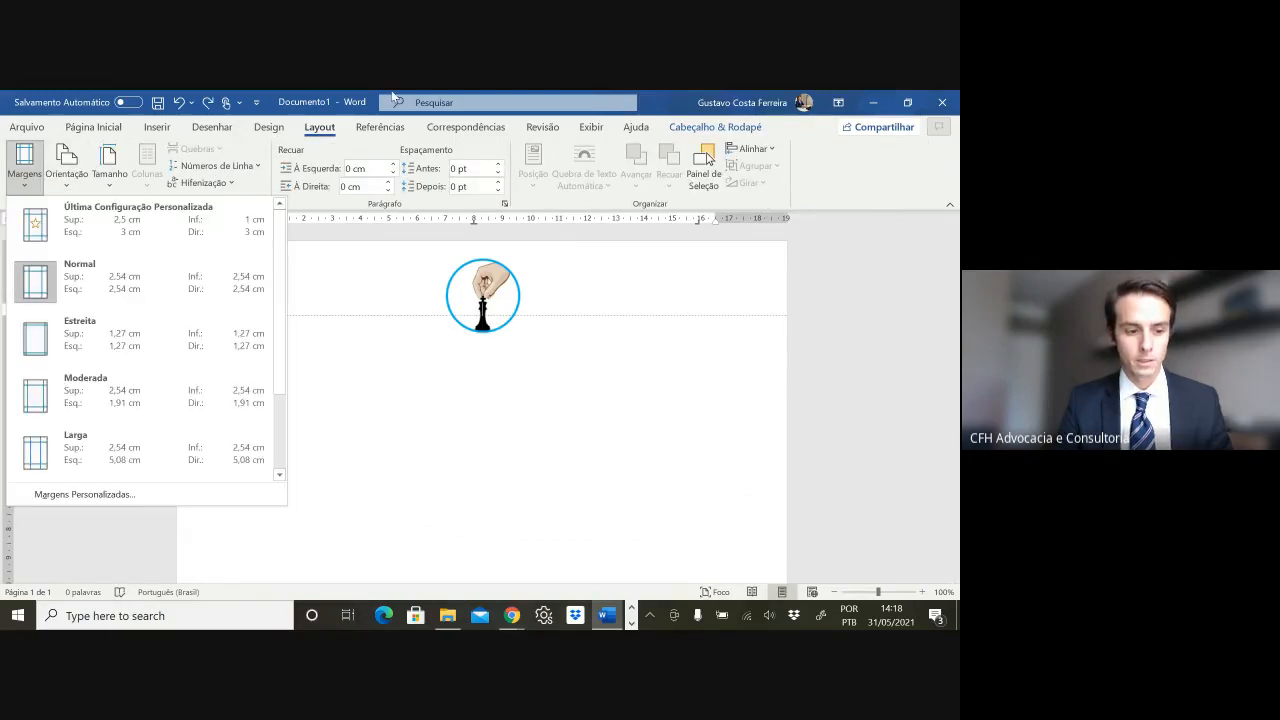
click(82, 495)
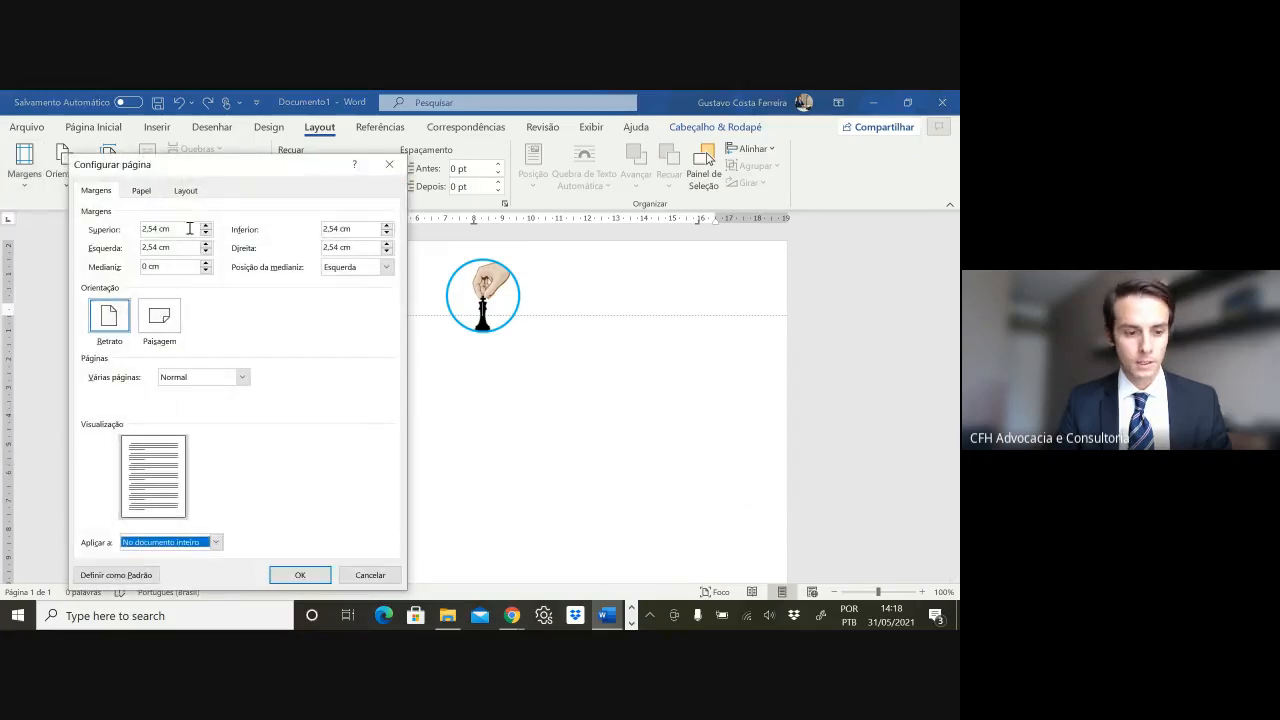
double_click(158, 231)
text(4)
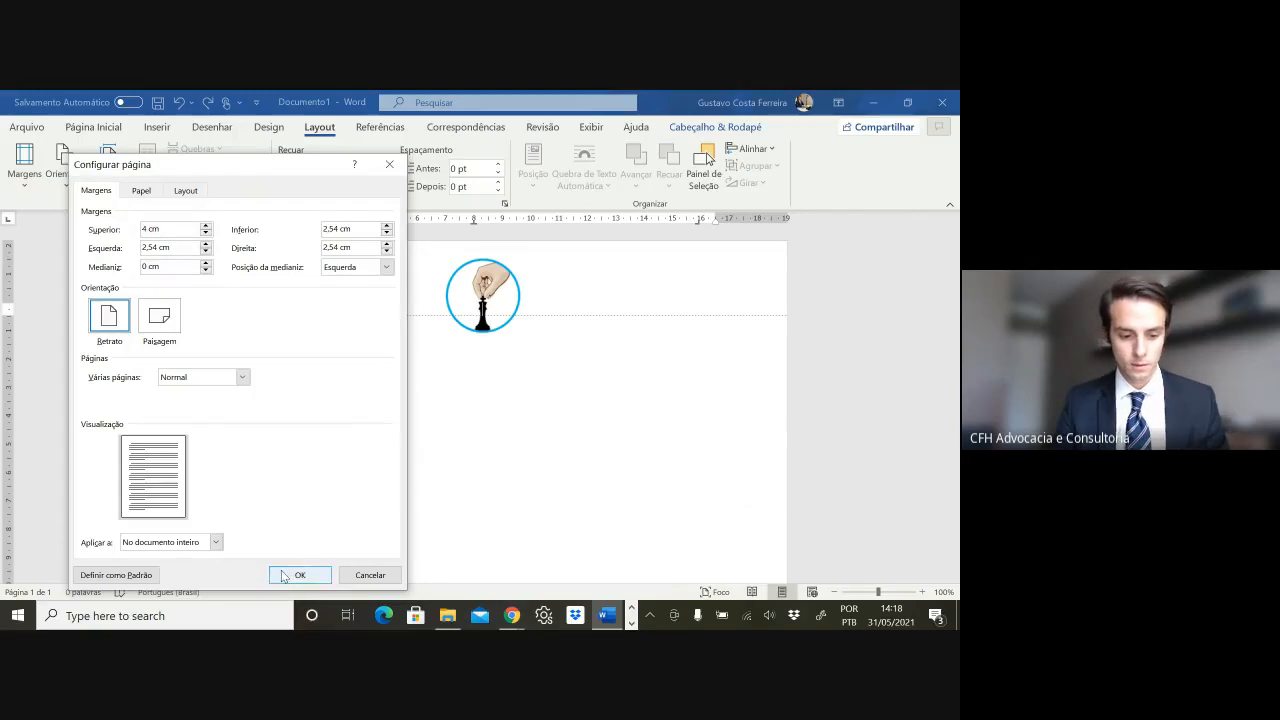
click(284, 577)
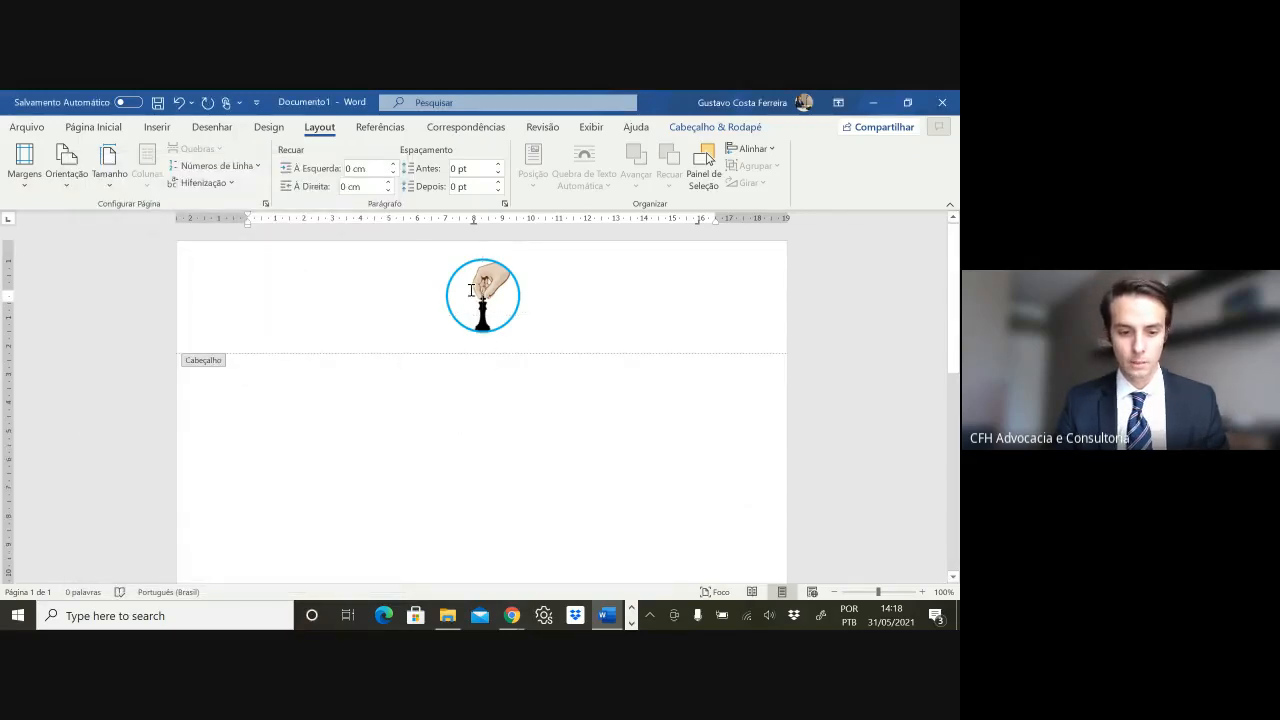
double_click(270, 380)
scroll(512, 394, down, 1)
scroll(512, 394, up, 1)
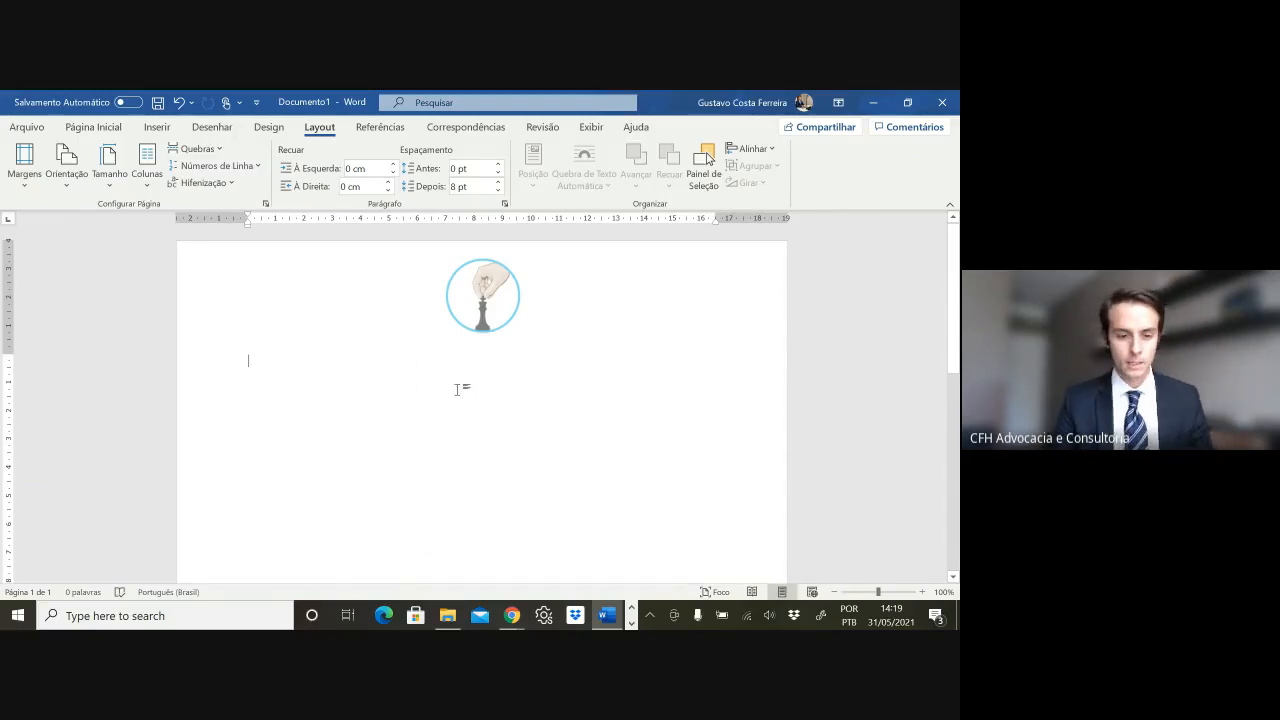
double_click(483, 300)
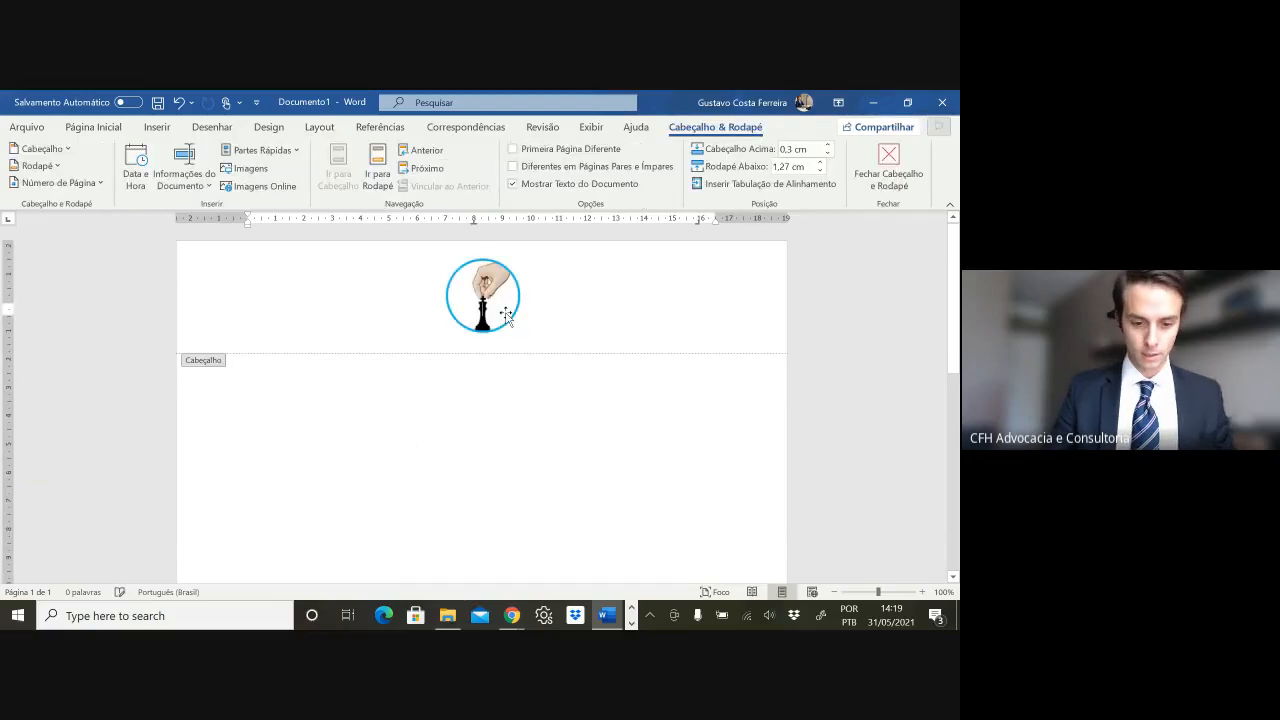
key(Delete)
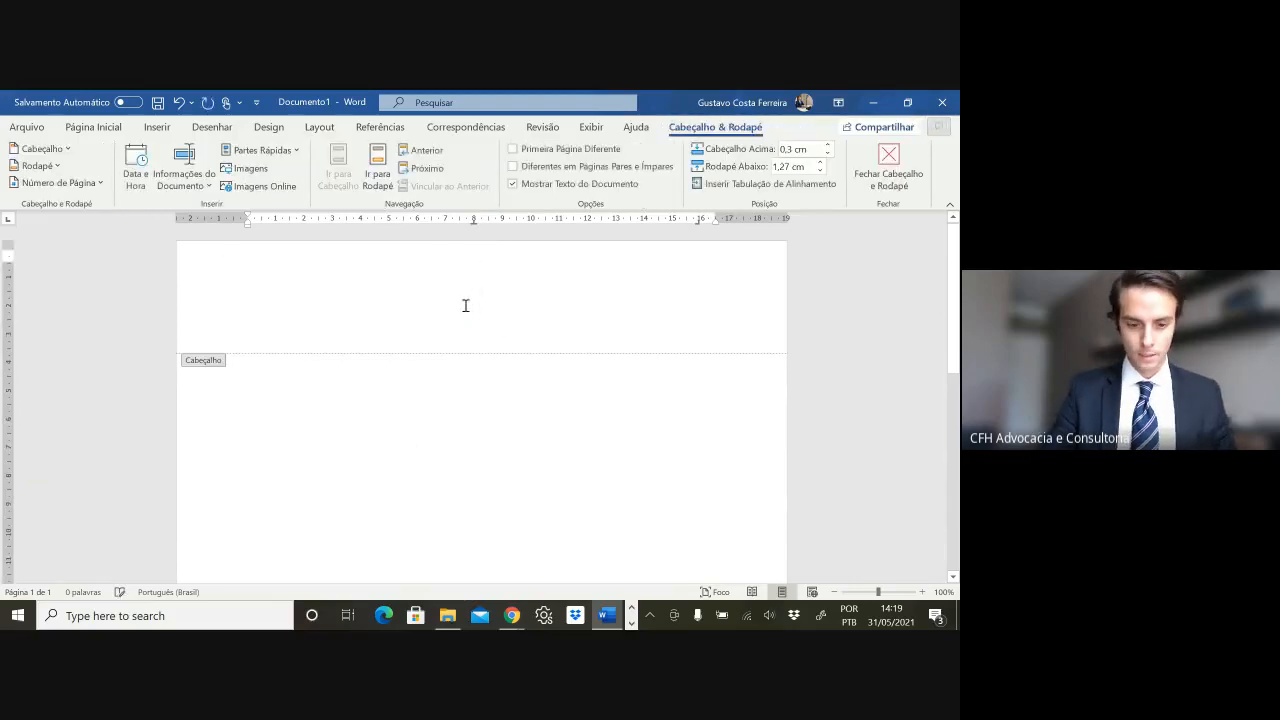
text(Advogado no Controle)
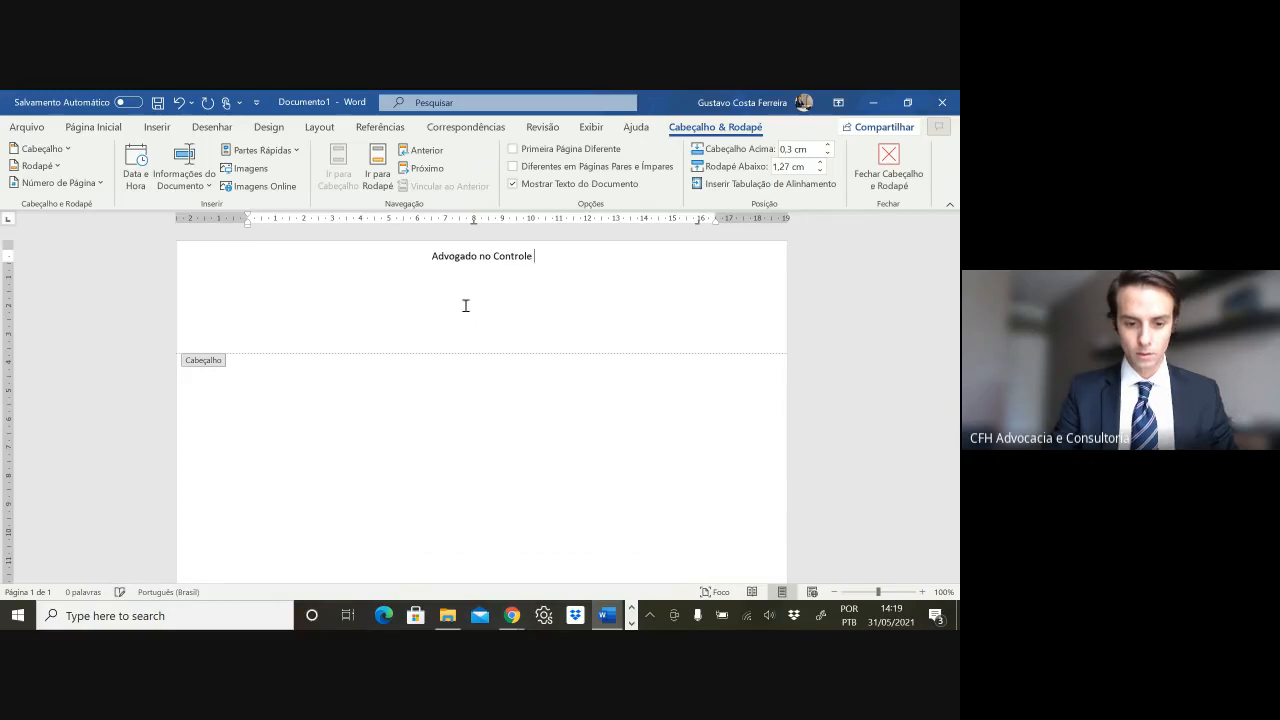
drag(429, 260, 548, 258)
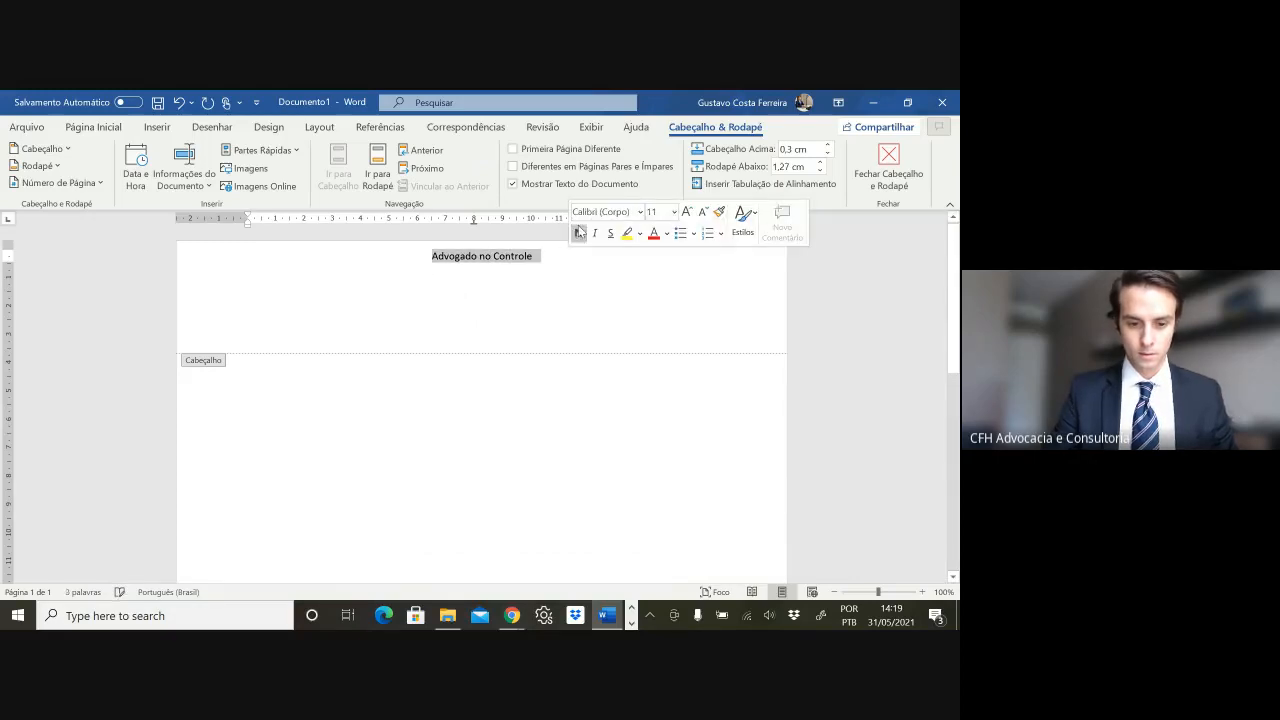
click(578, 212)
text(Times New Roman)
key(Return)
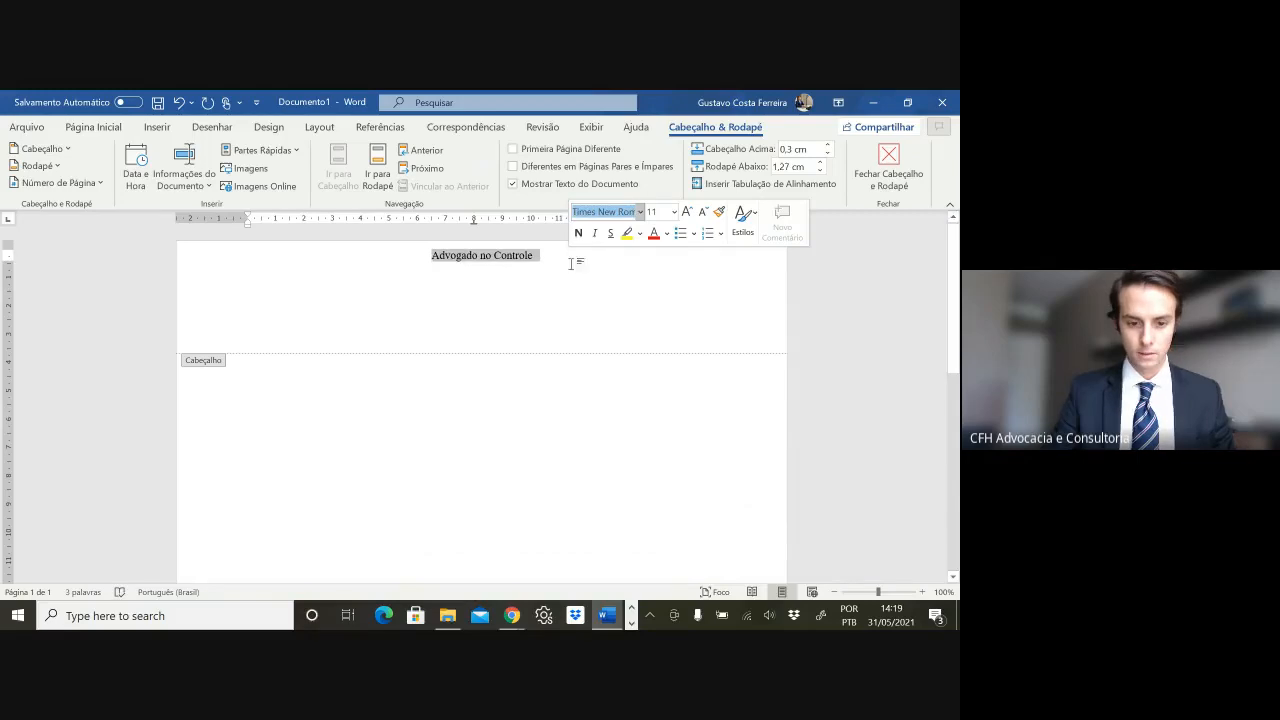
click(594, 213)
text(Comic Sans MS)
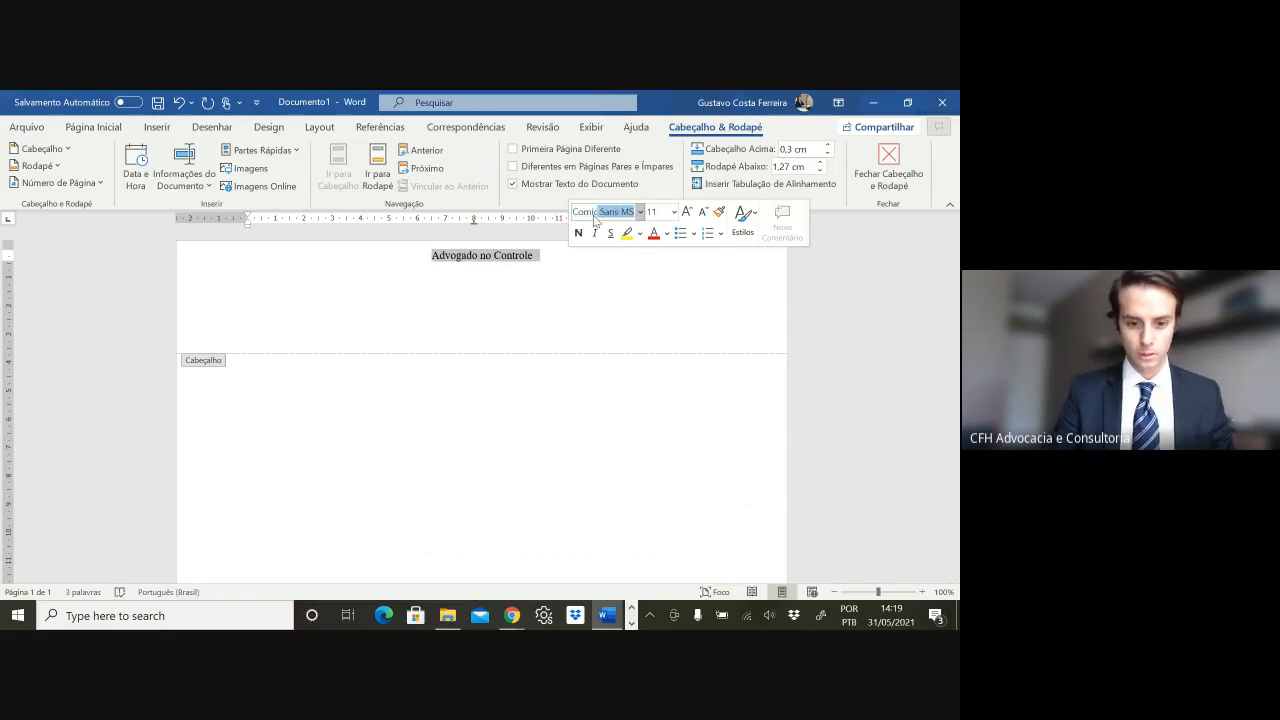
key(Return)
click(627, 233)
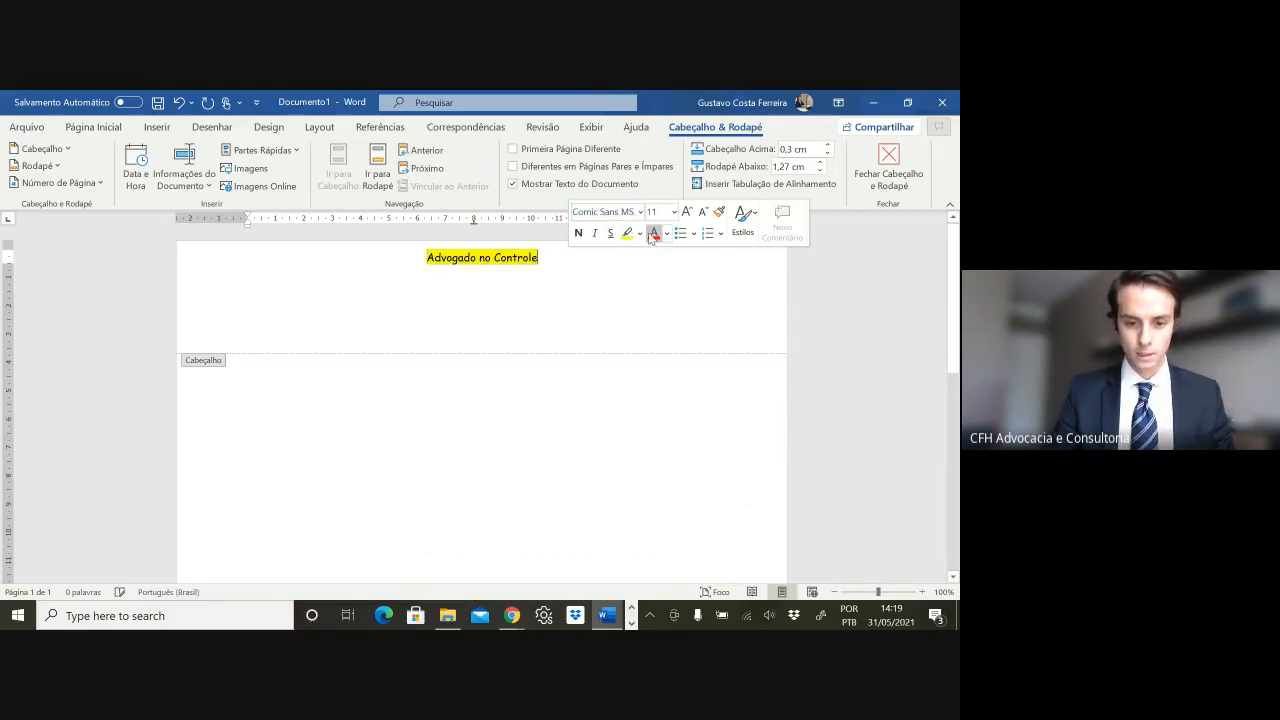
triple_click(532, 252)
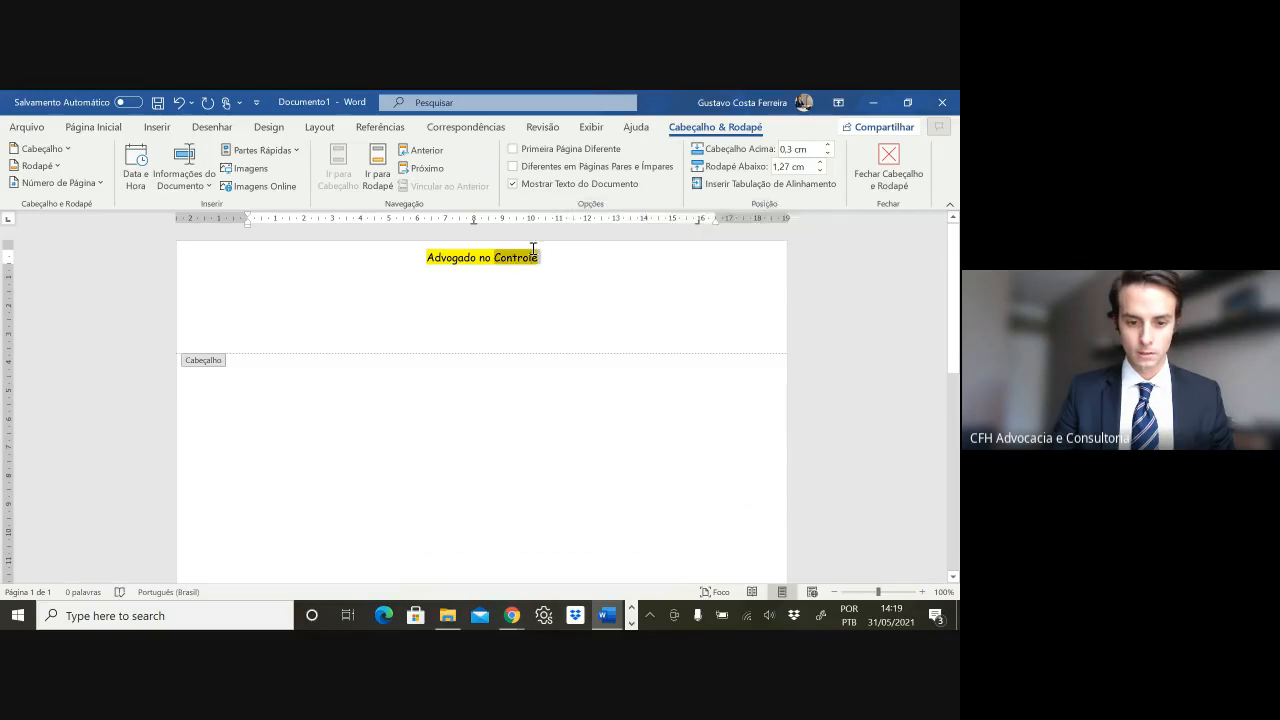
key(ctrl+z)
key(ctrl+z)
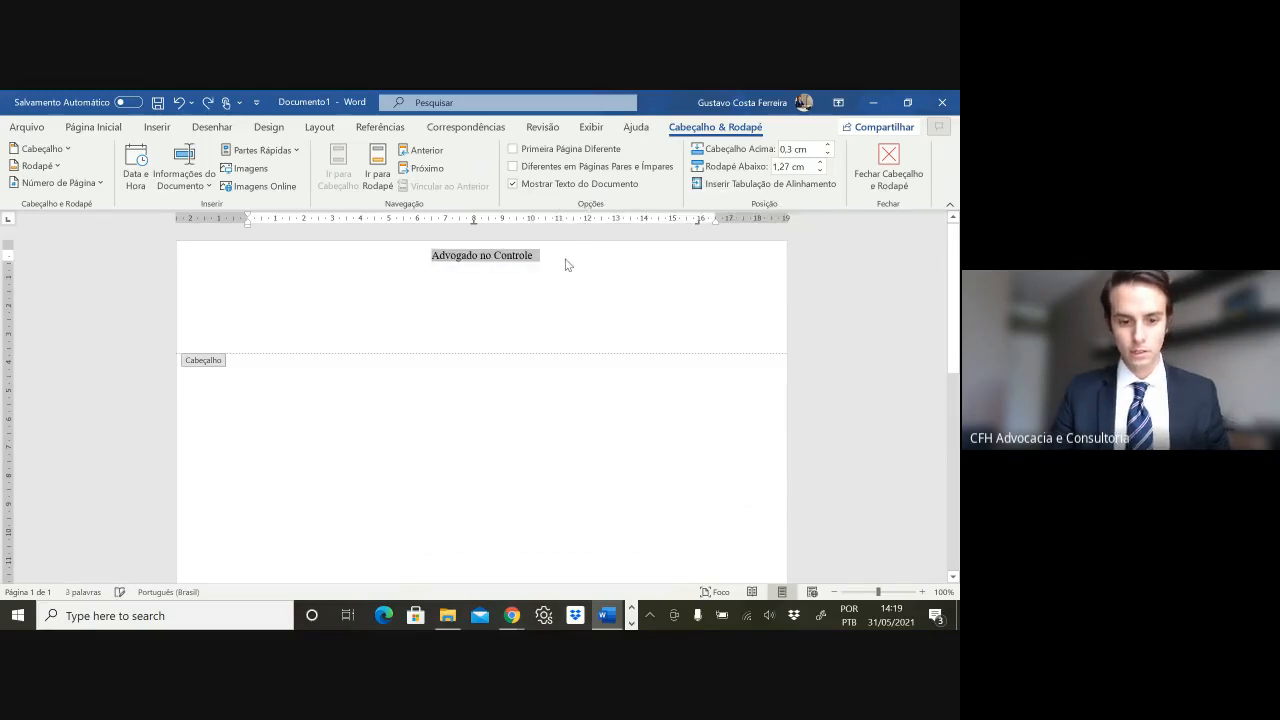
key(ctrl+z)
key(ctrl+z)
key(ctrl+z)
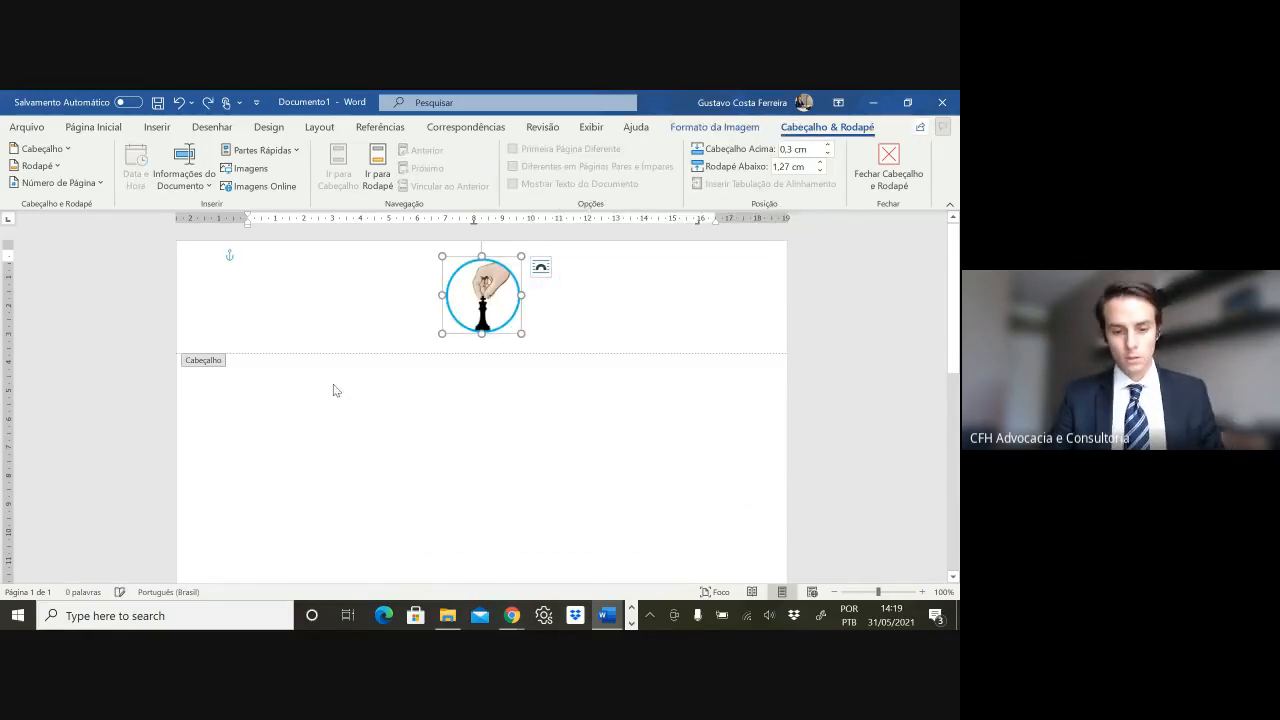
double_click(330, 387)
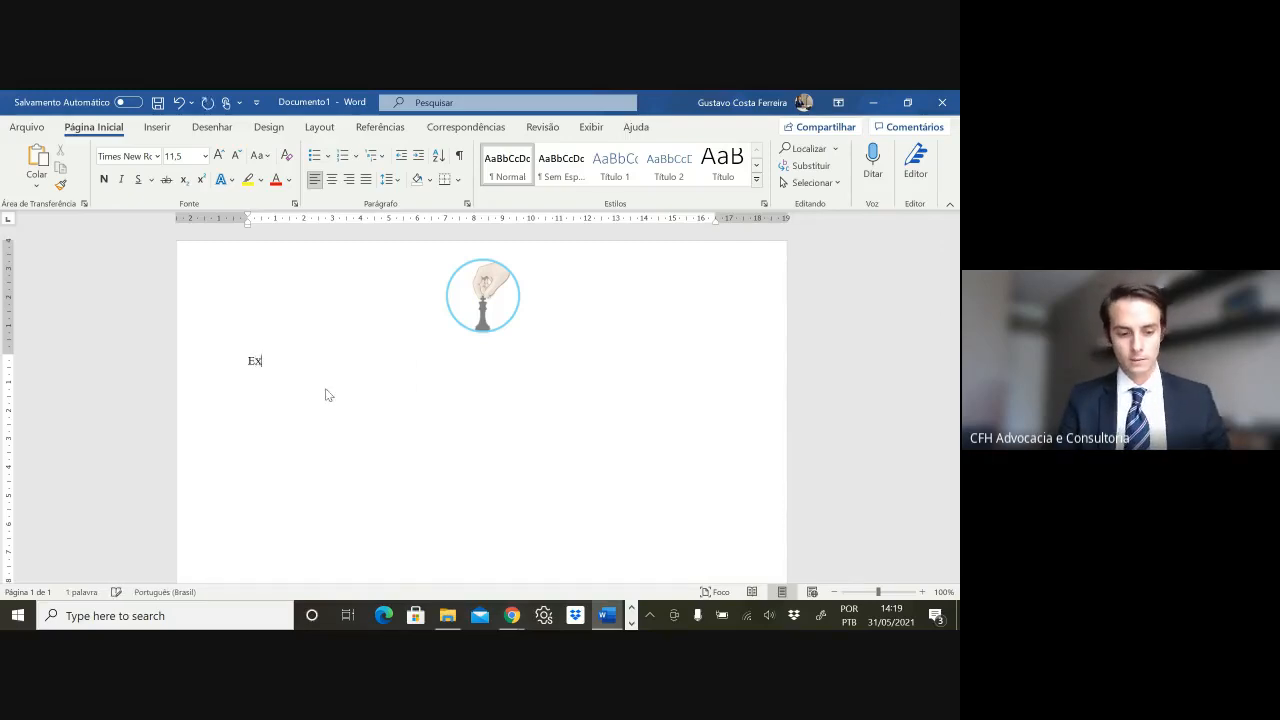
- Type 'Excelentíssimo Sr. Juiz de Direito da Comarca de Florianópolis/SC' and make it bold small caps
key(BackSpace)
key(BackSpace)
text(Exce)
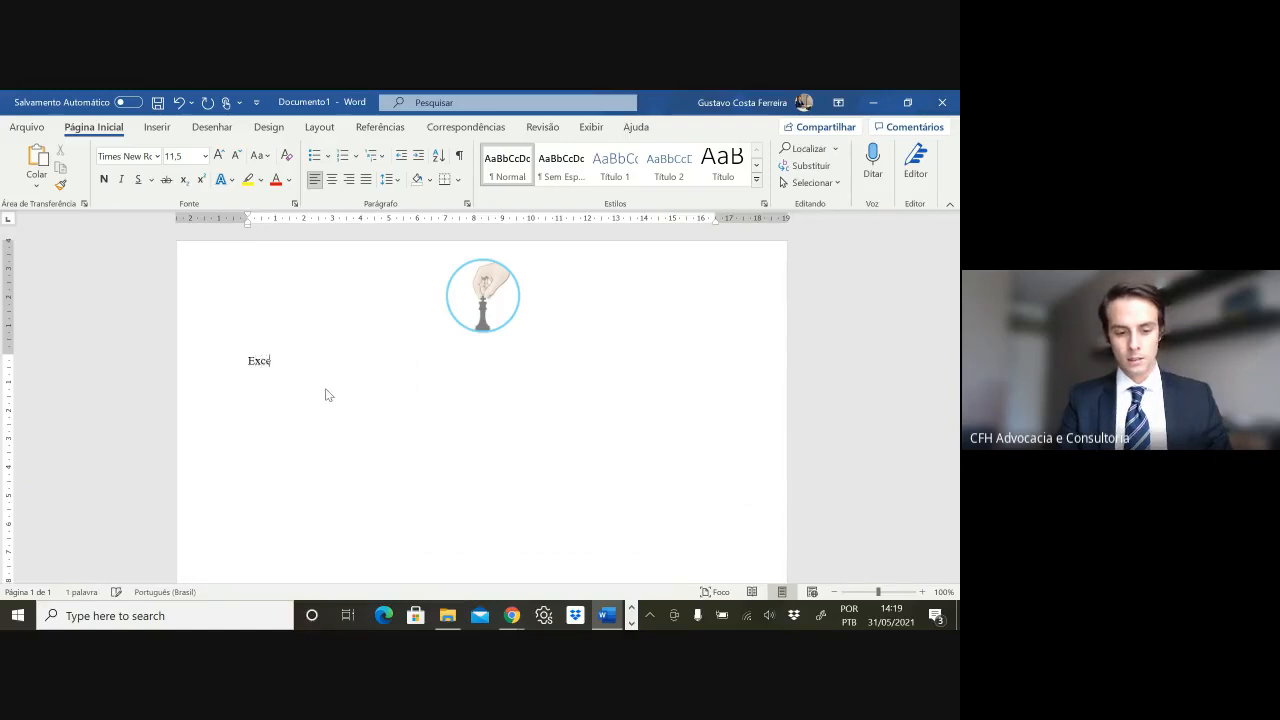
text(lentíssimo S)
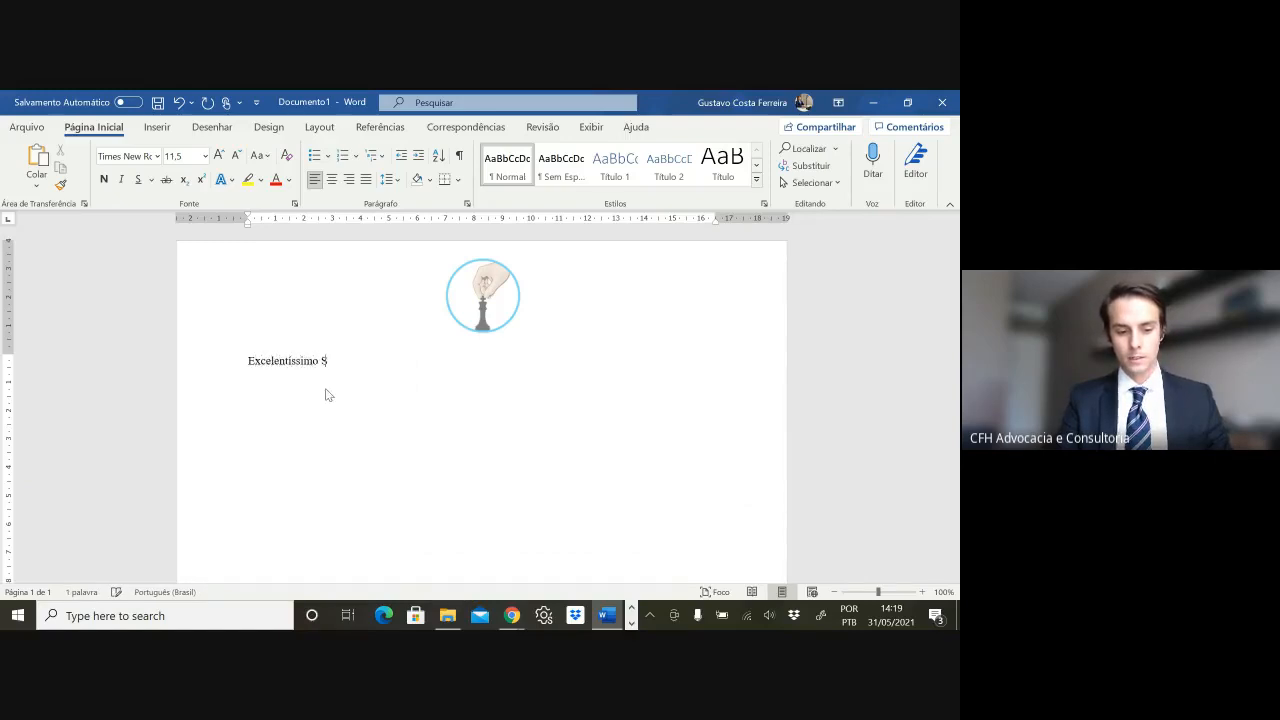
text(r. Jui)
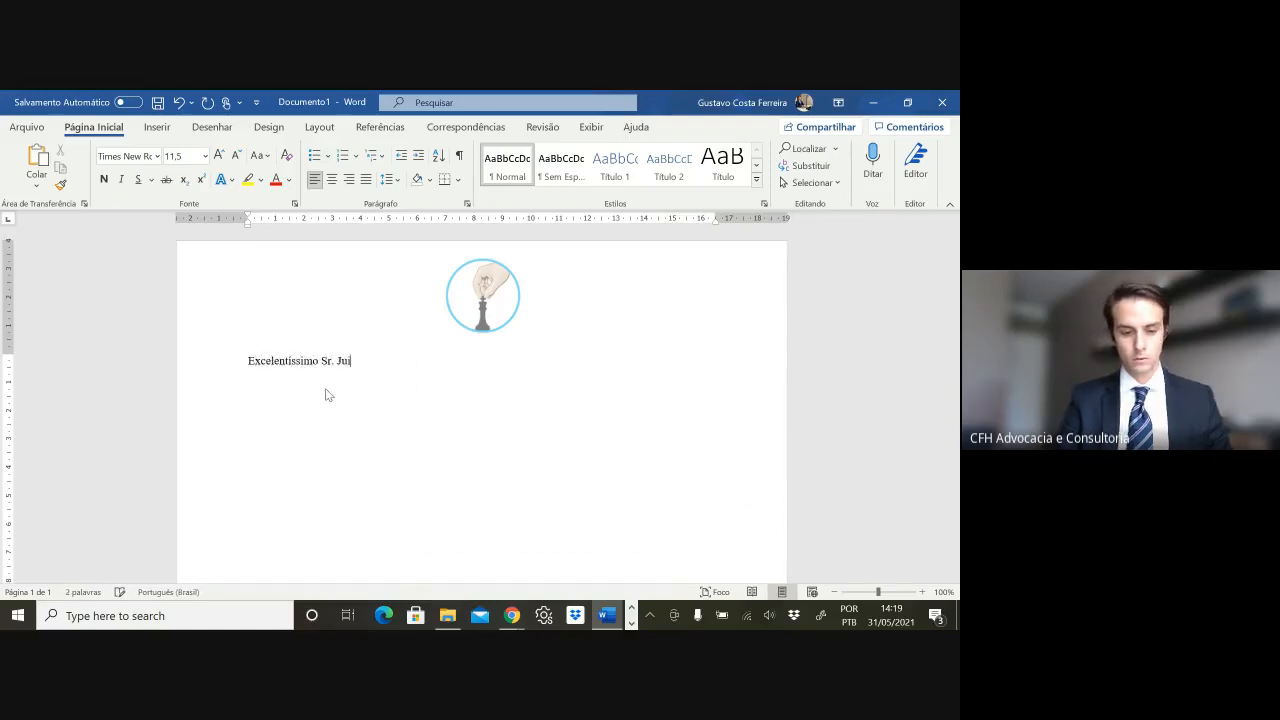
text(z de Direito da C)
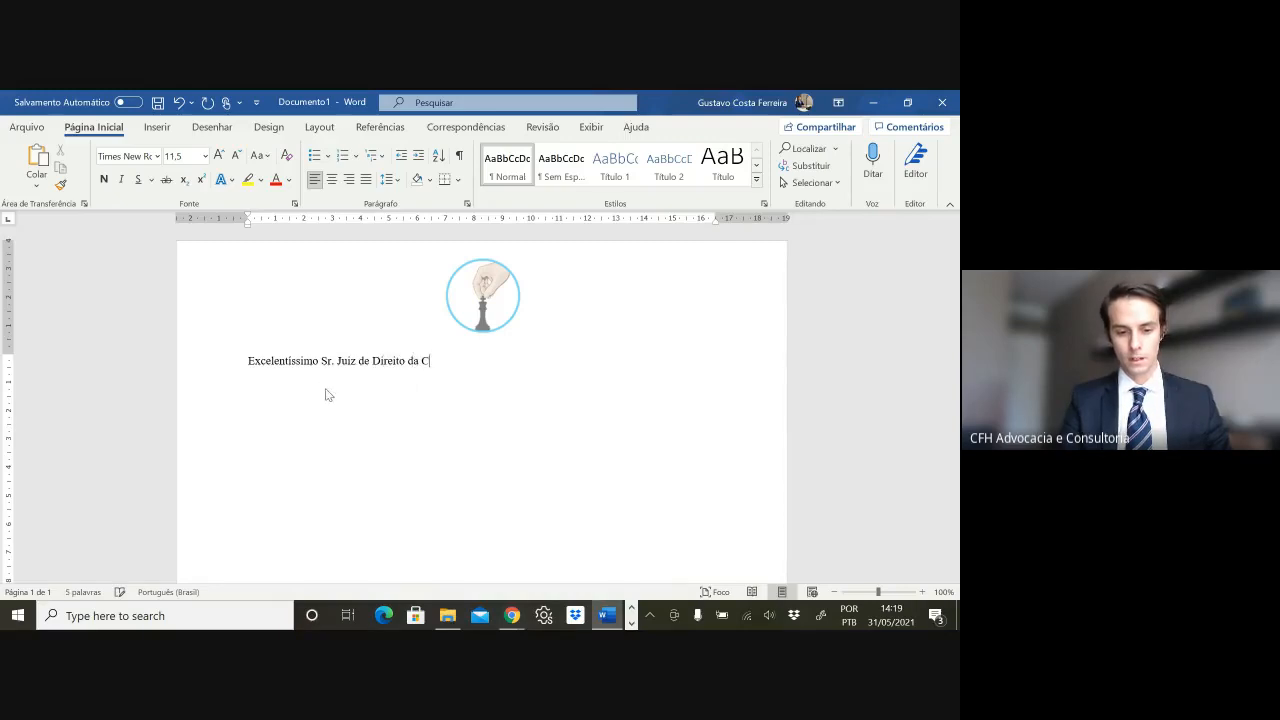
text(omarca de Florian)
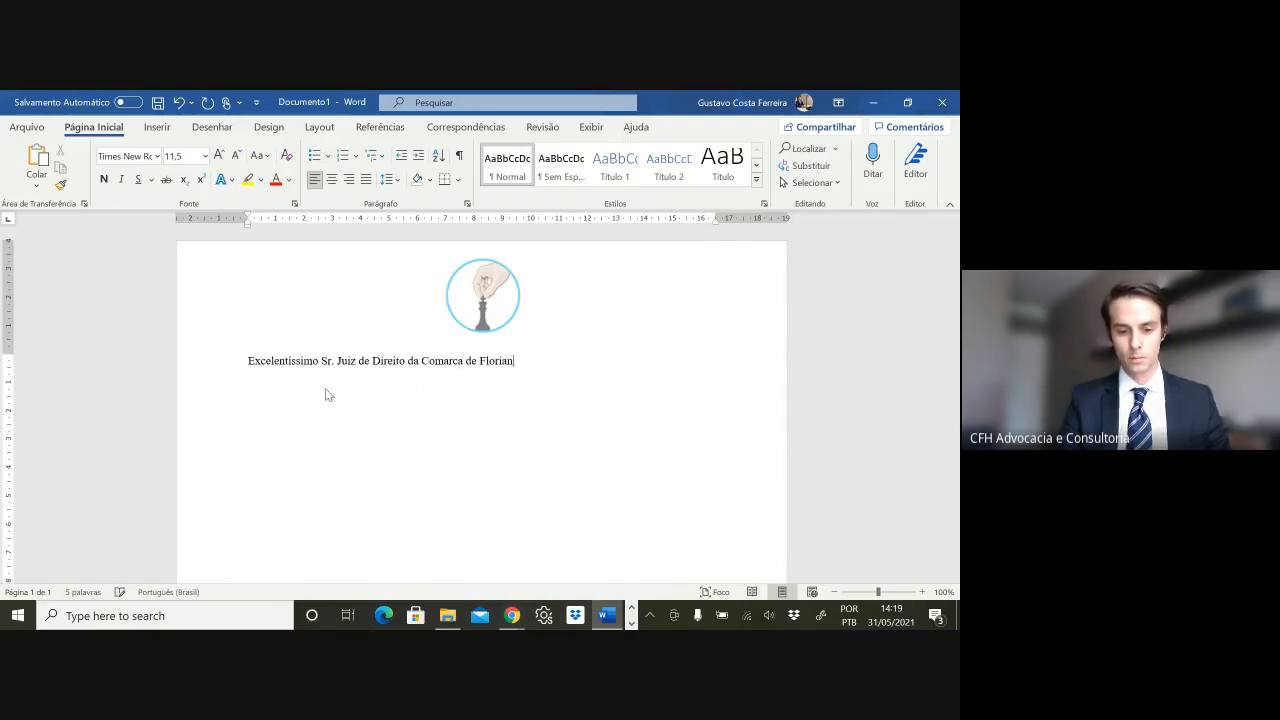
text(ópolis/SC)
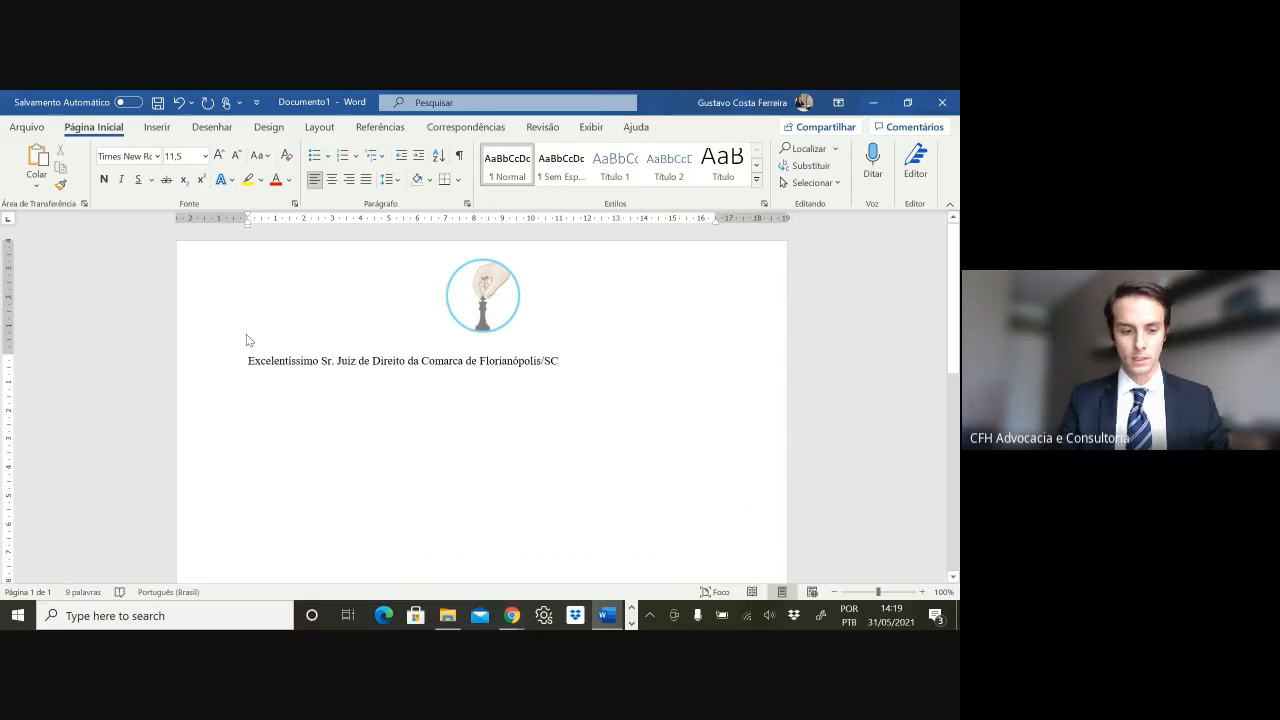
drag(252, 360, 854, 420)
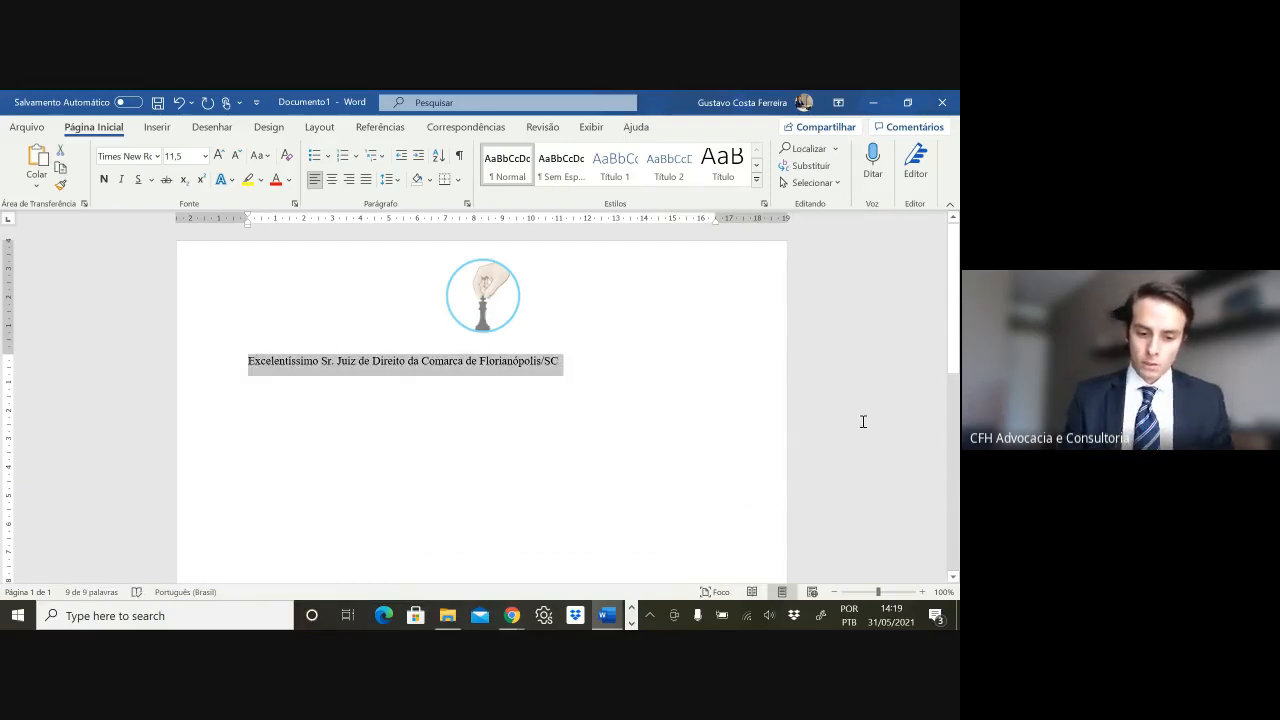
key(ctrl+shift+k)
key(ctrl+n)
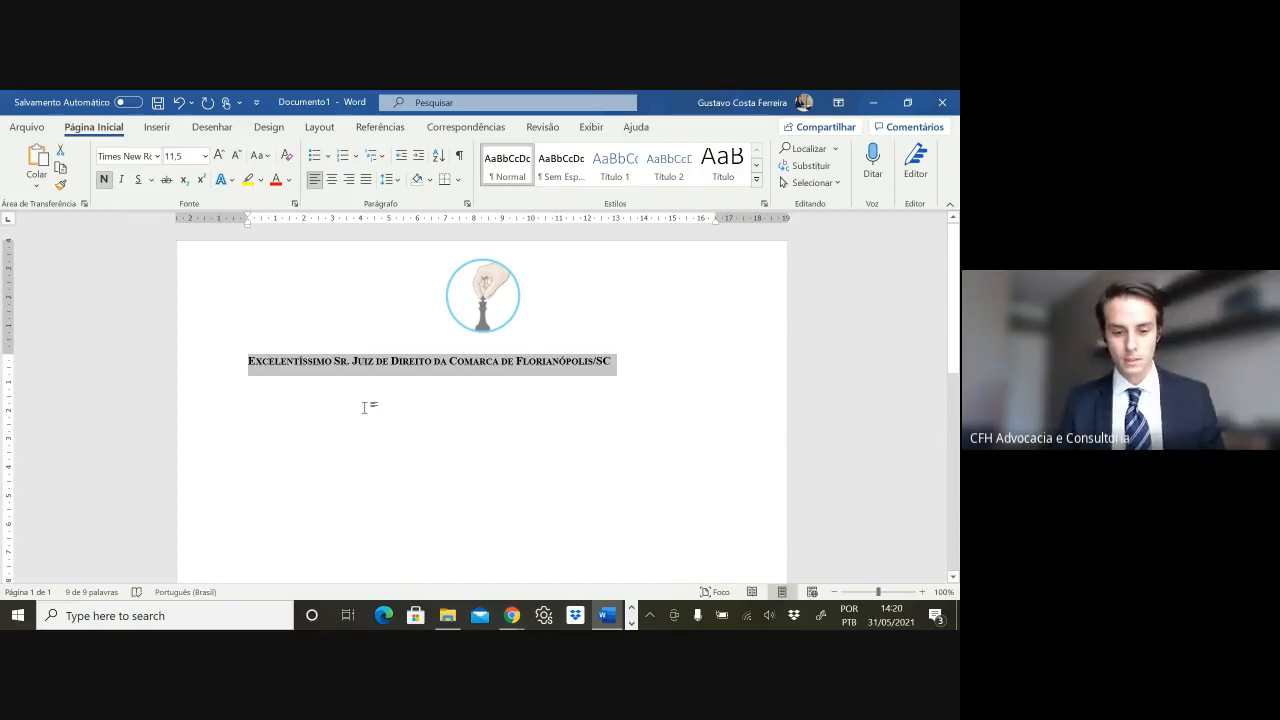
- Start a second addressee line below the heading with 'MM. Juízo da V'
click(489, 388)
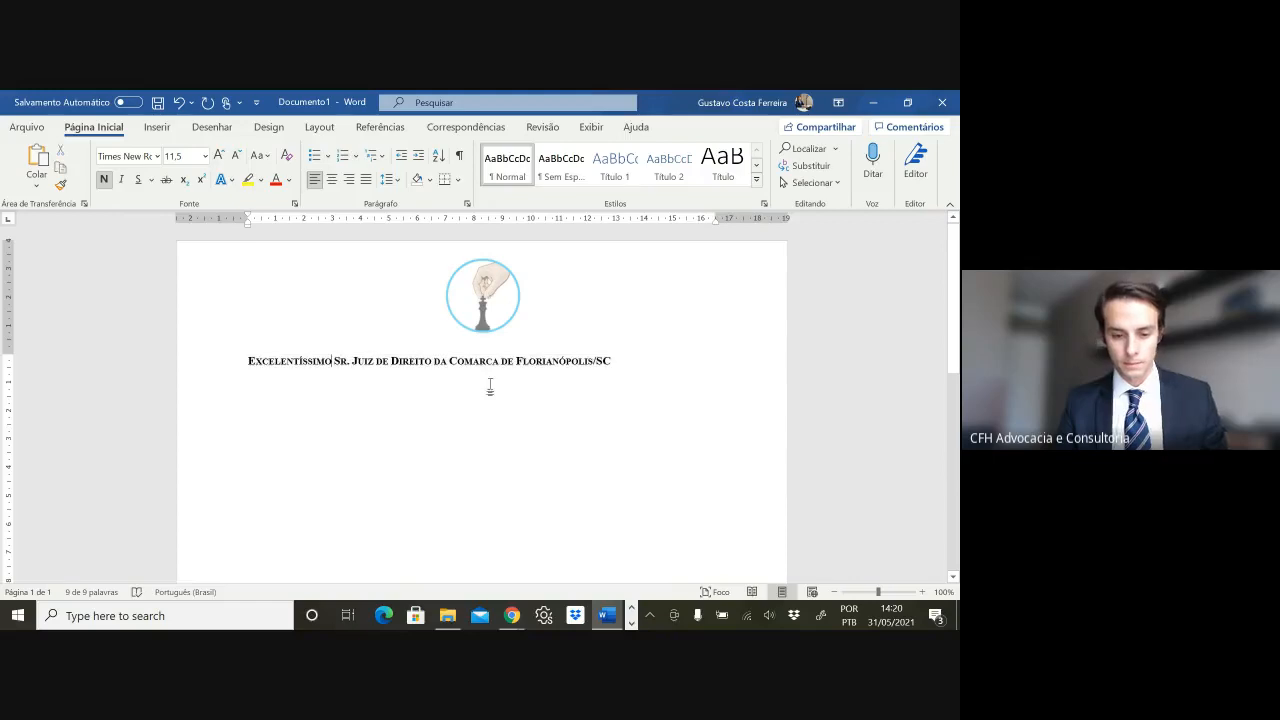
triple_click(626, 364)
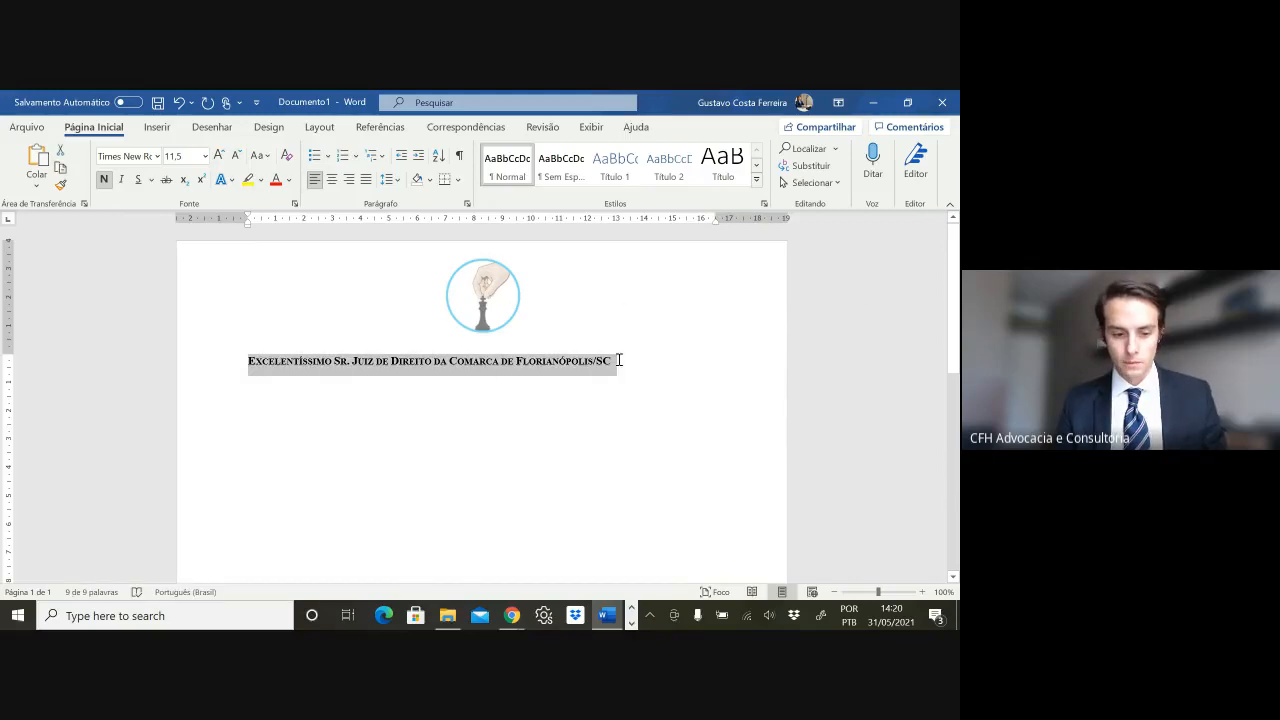
click(619, 361)
triple_click(335, 363)
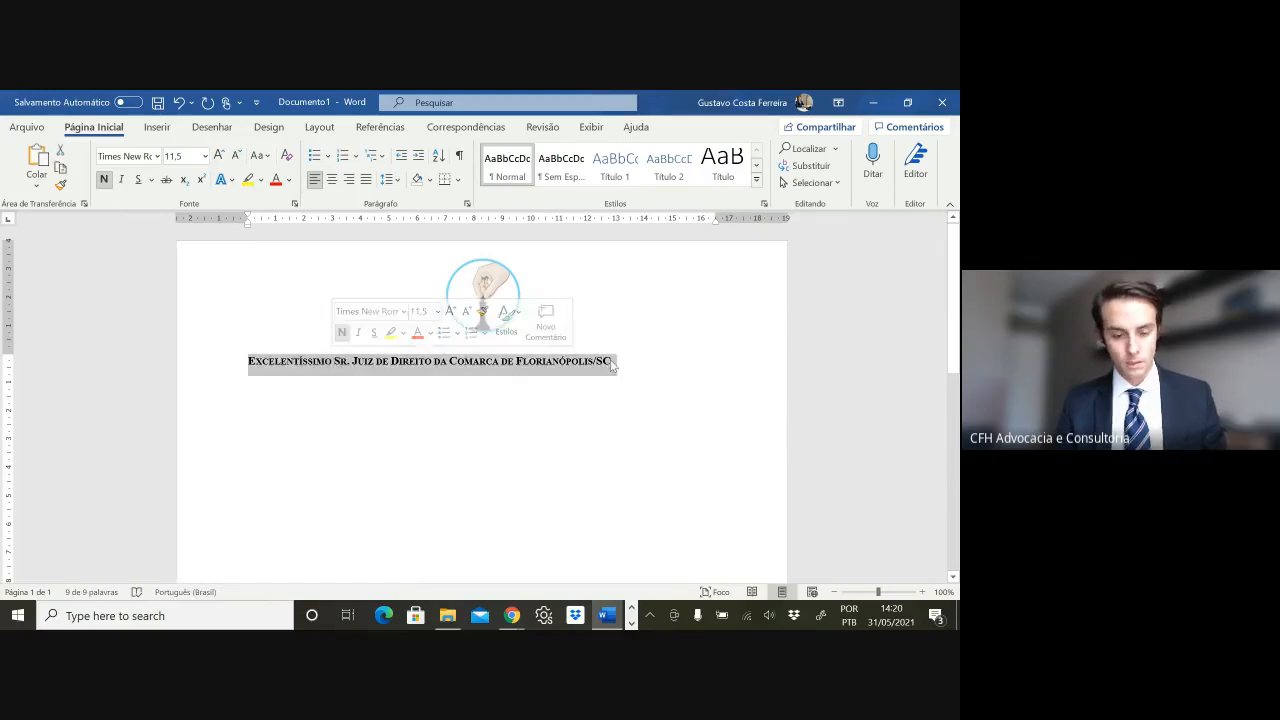
click(725, 379)
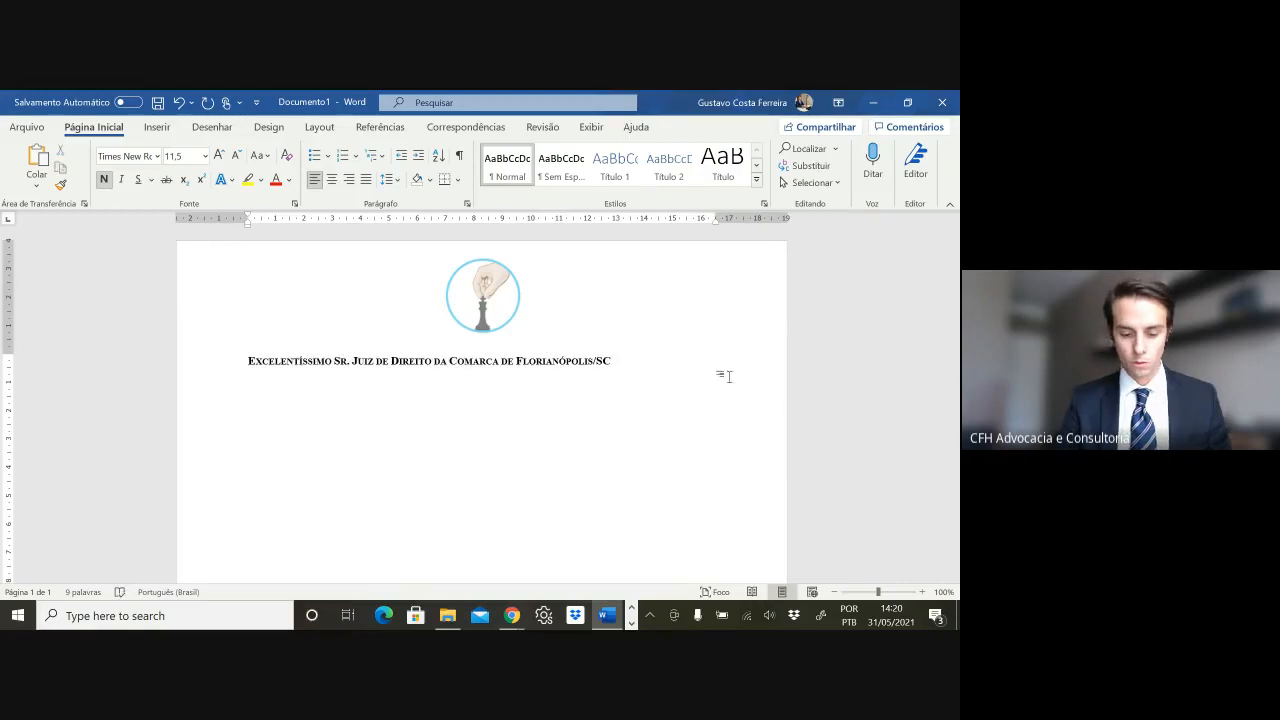
text(MM. )
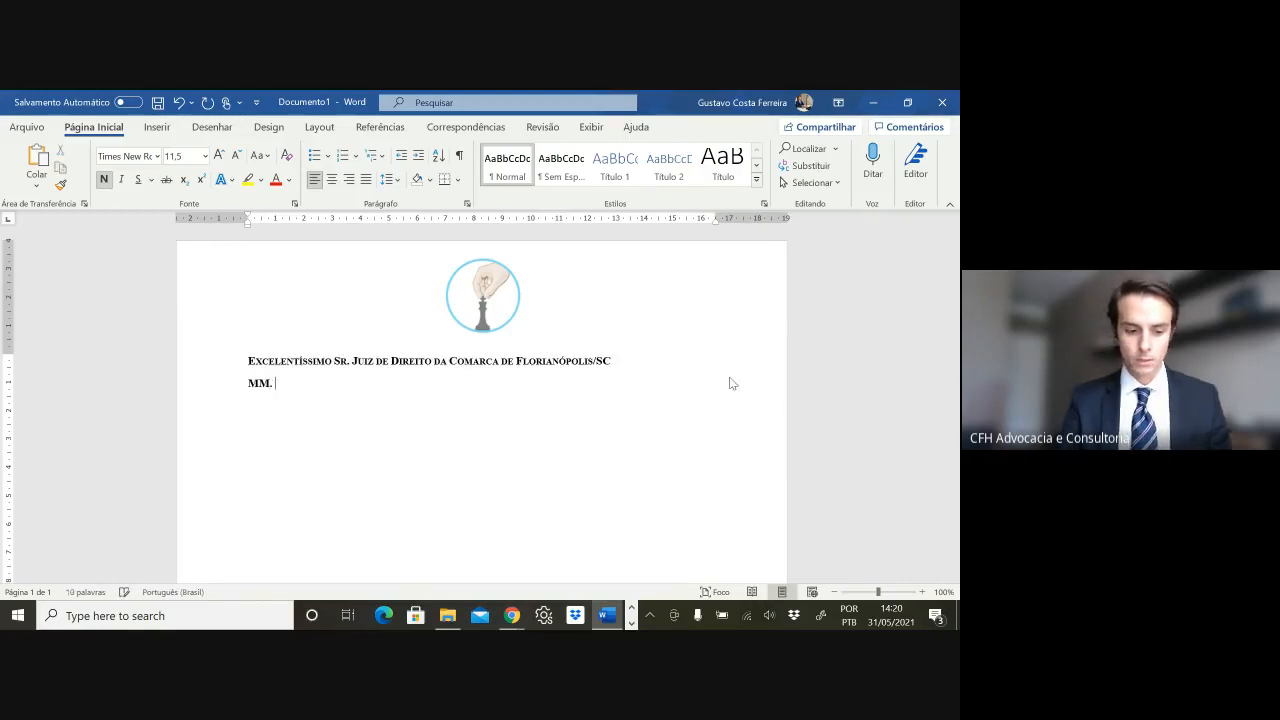
text(Juízo)
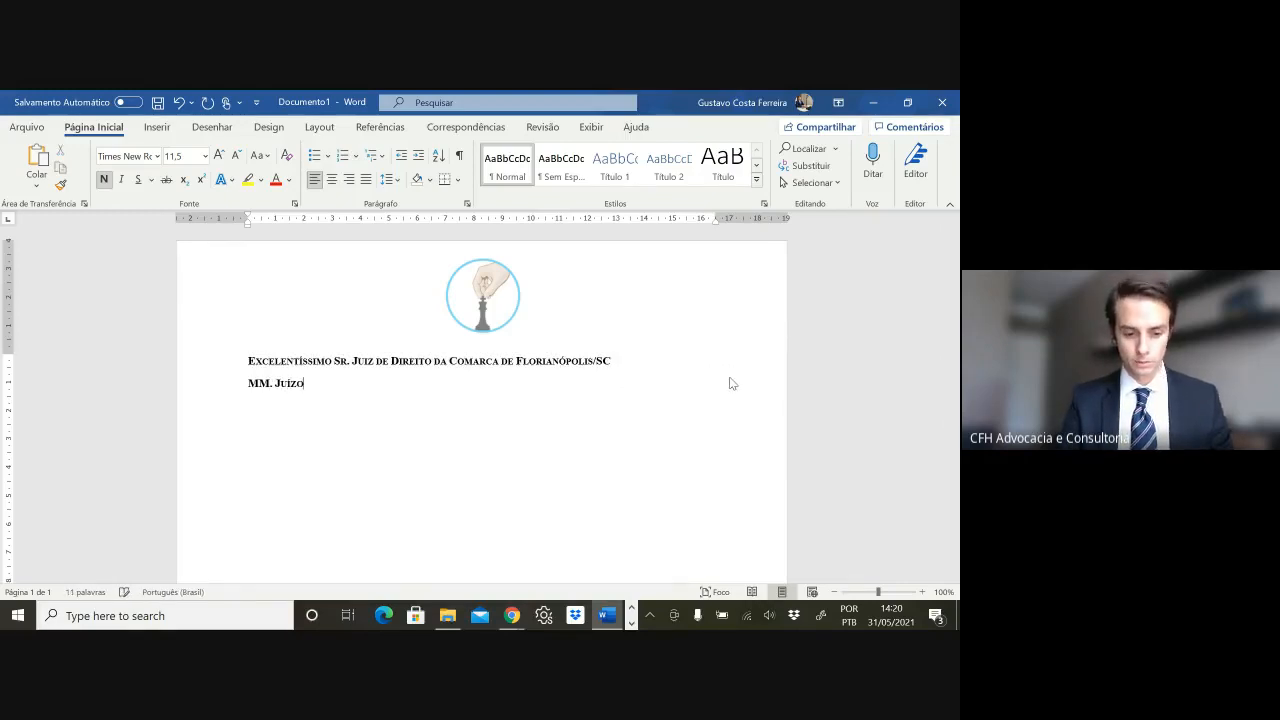
text( da )
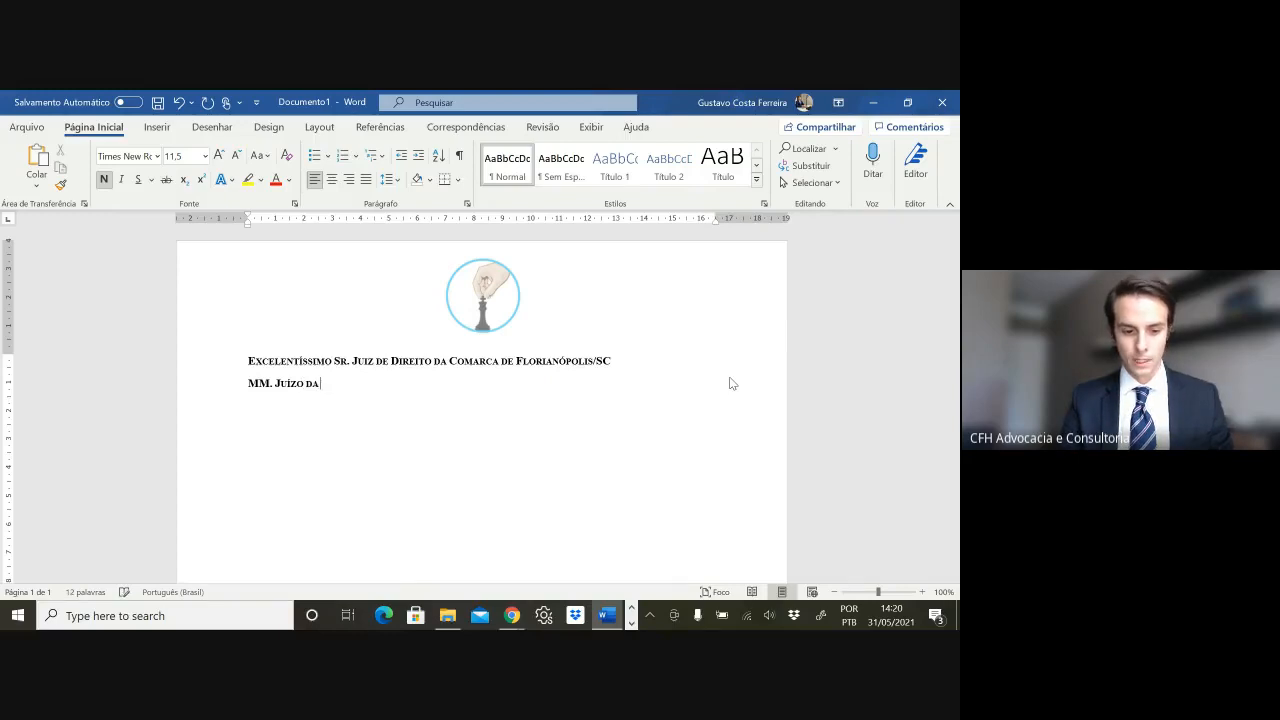
text(V)
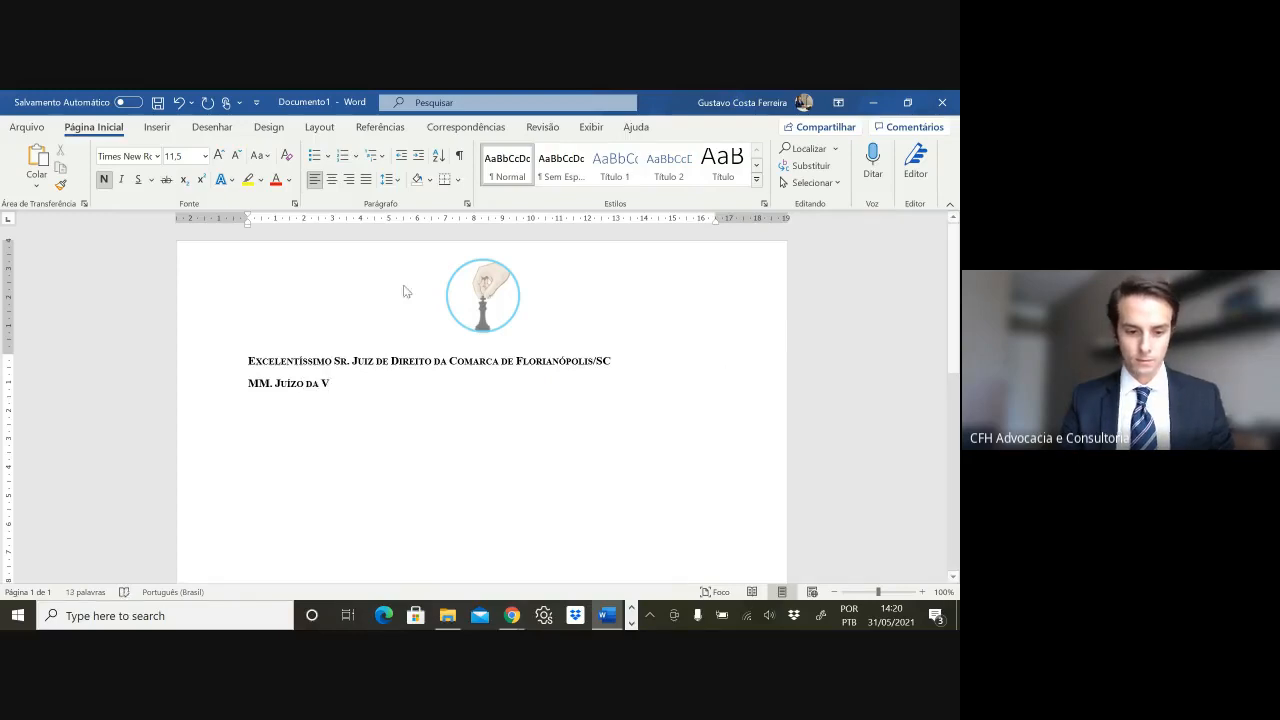
- Insert 'Vara Cível da' before 'Comarca' and finish the second line with 'Vara Cível da Comarca de Florianópolis/SC'
click(455, 360)
text(Vara Cível d)
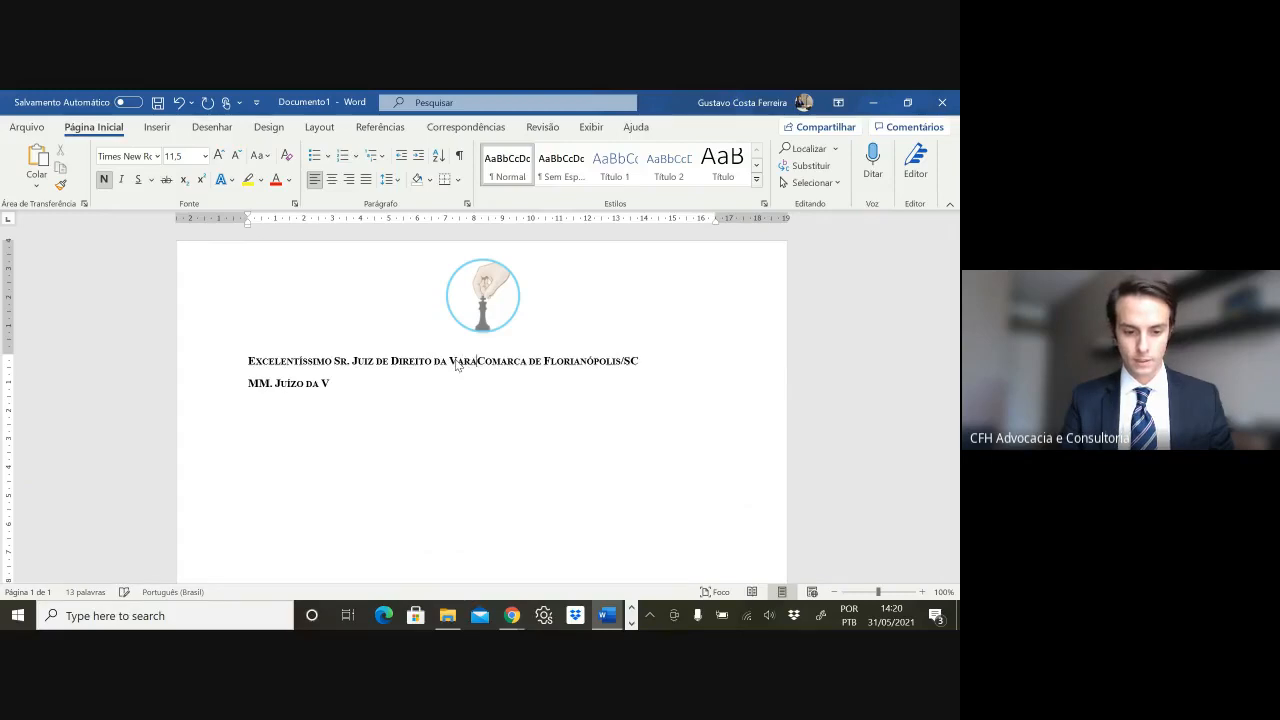
text(a)
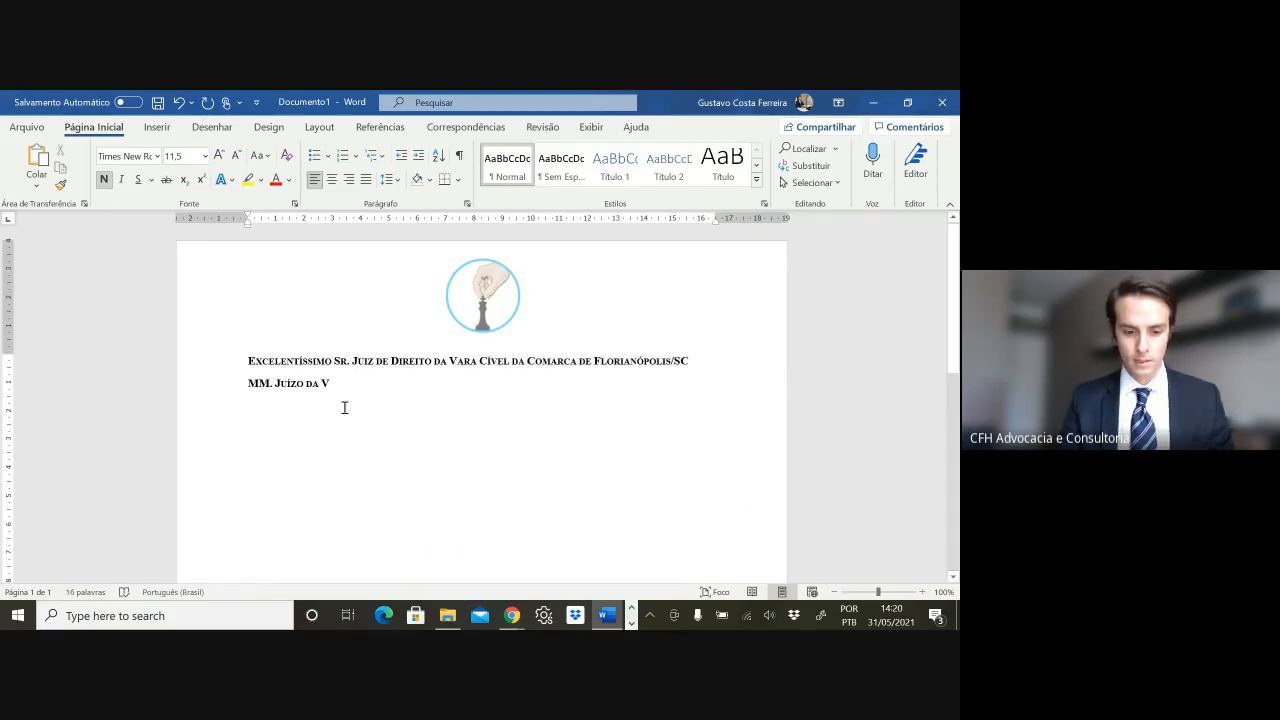
click(377, 385)
text(ara V)
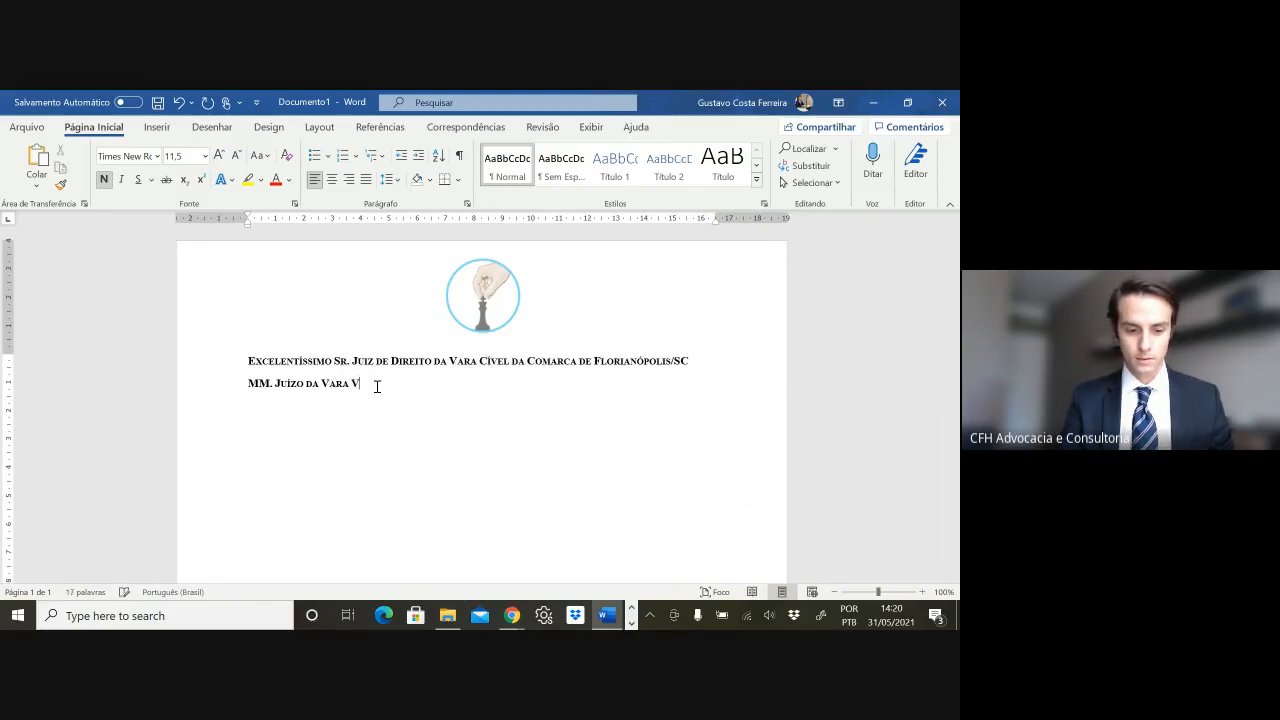
key(BackSpace)
text(Cível da Comarca)
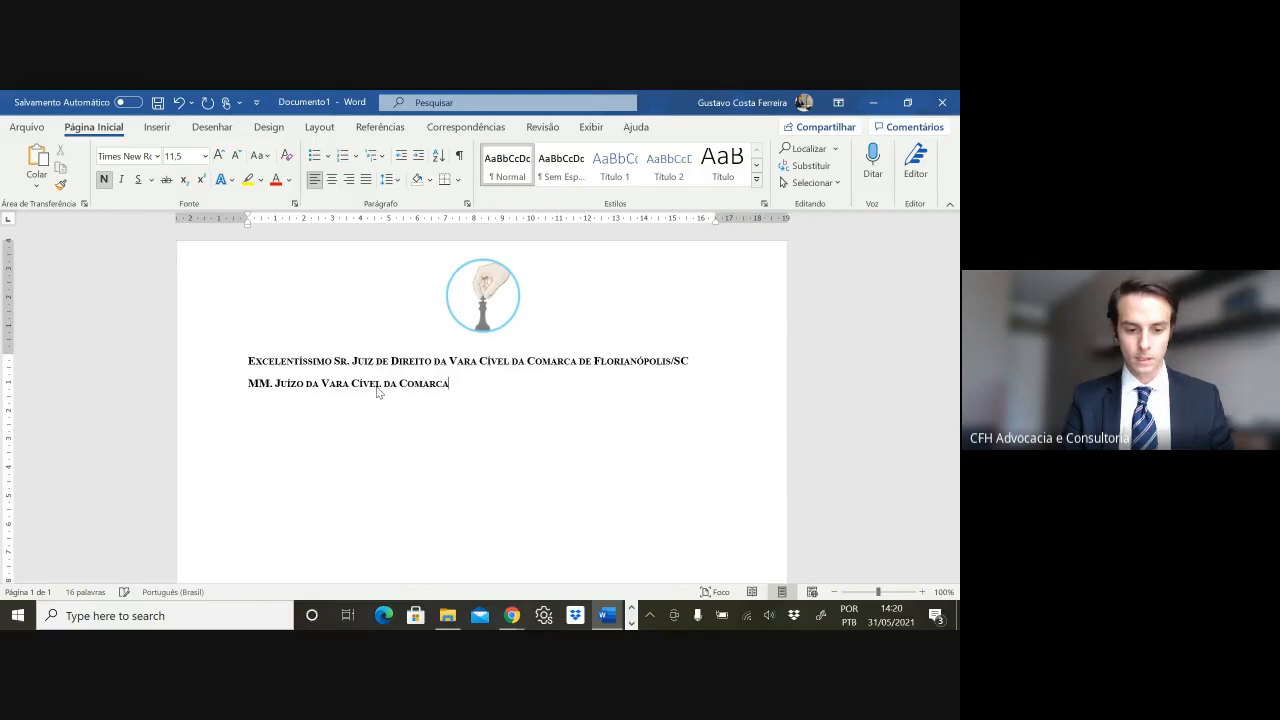
text( de Florians)
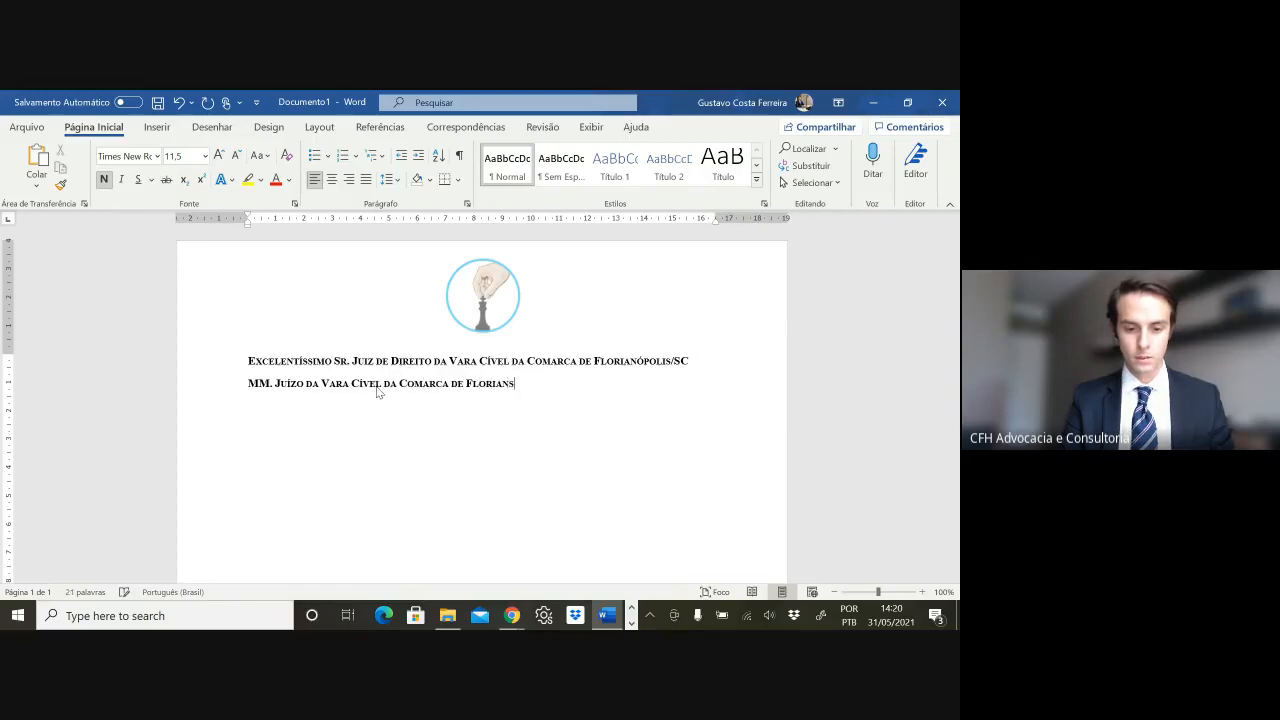
key(BackSpace)
text(óp)
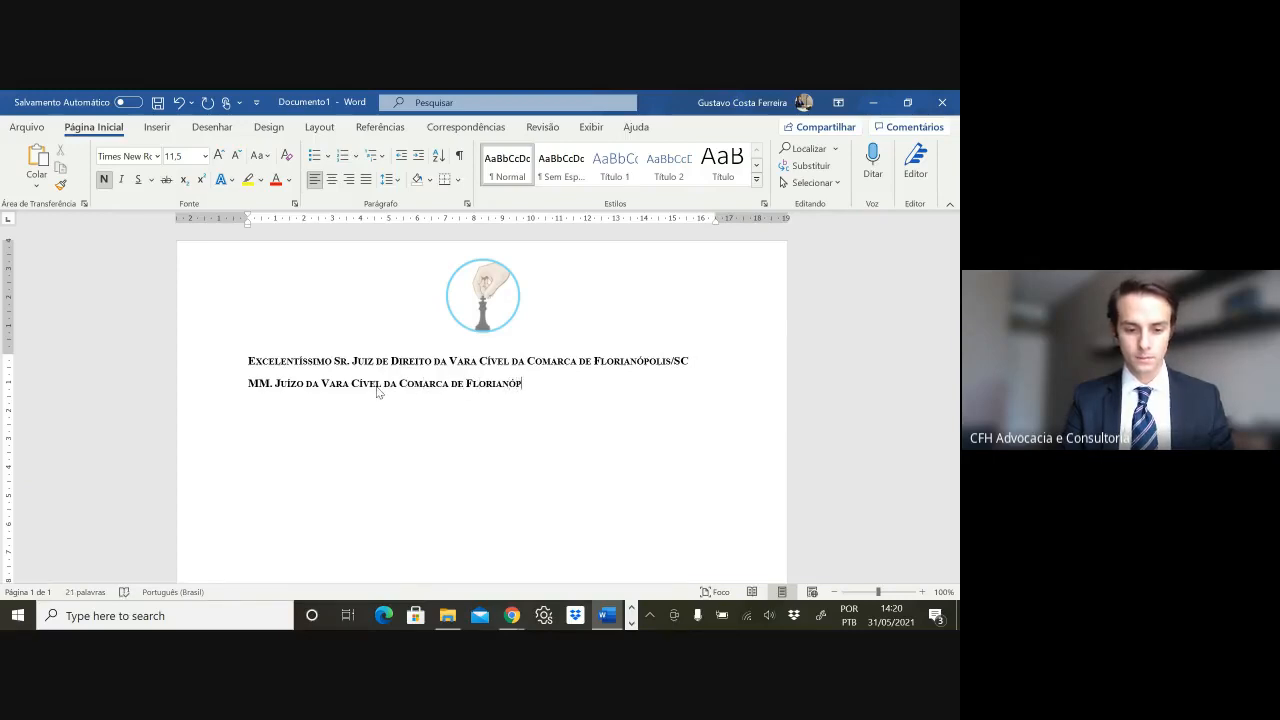
text(olis/SC)
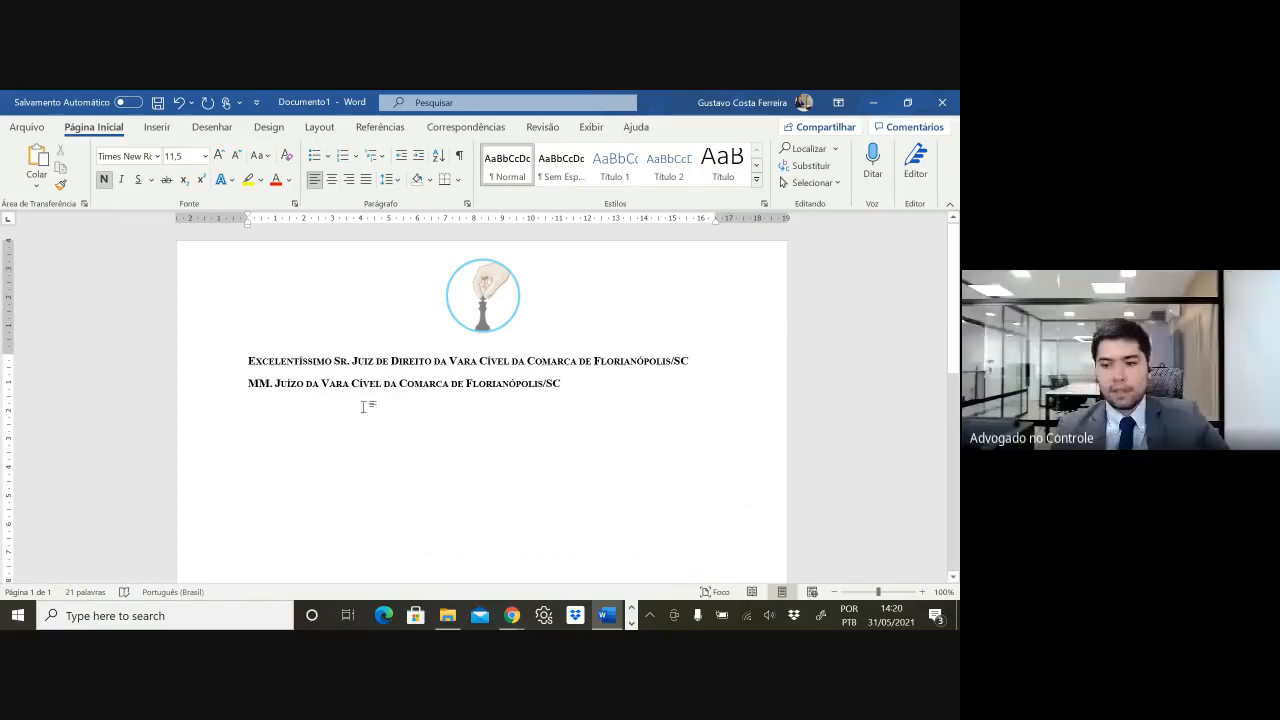
- Insert a centred, unformatted 'ou' on its own line between the two addressee lines
key(Return)
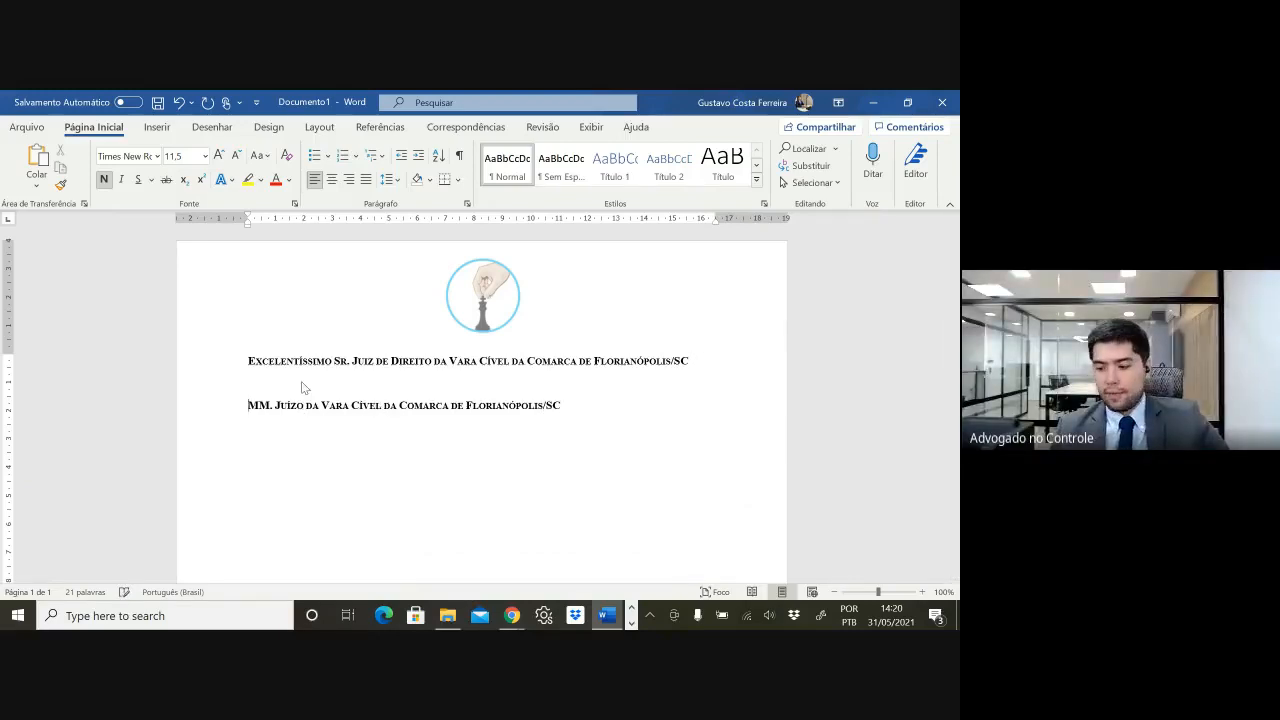
key(ctrl+e)
text(ou)
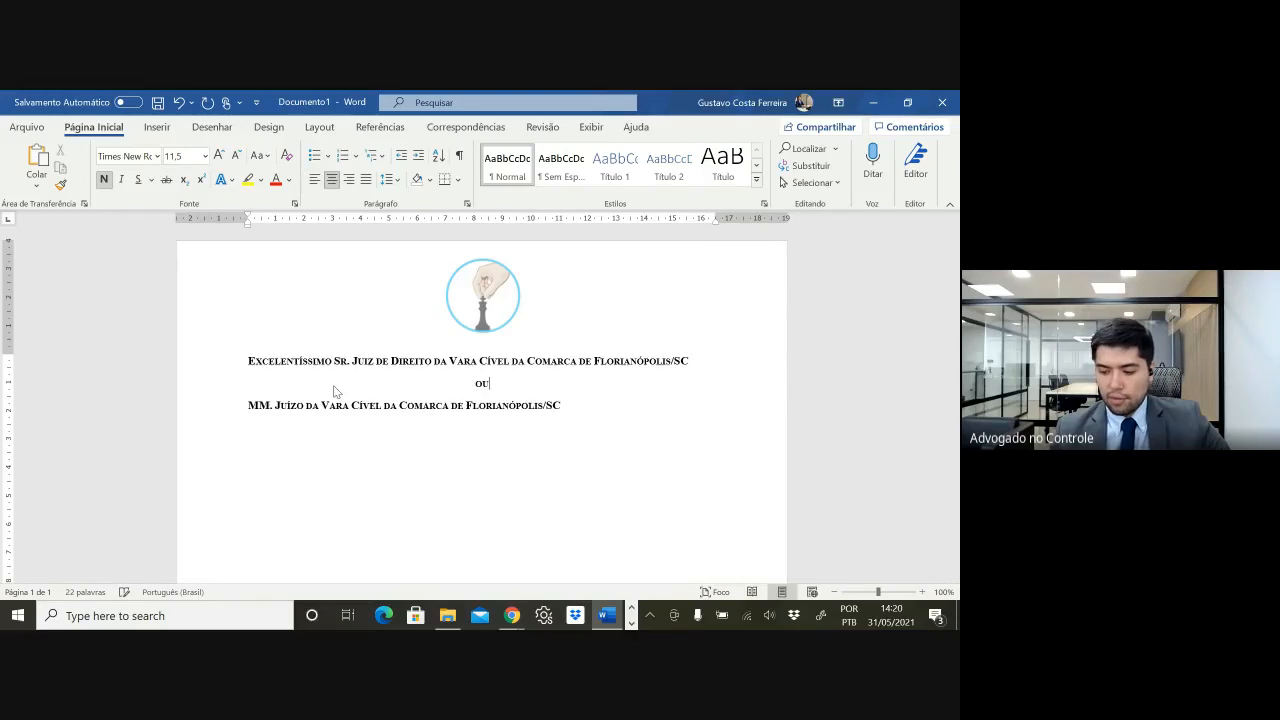
key(shift+Home)
key(ctrl+space)
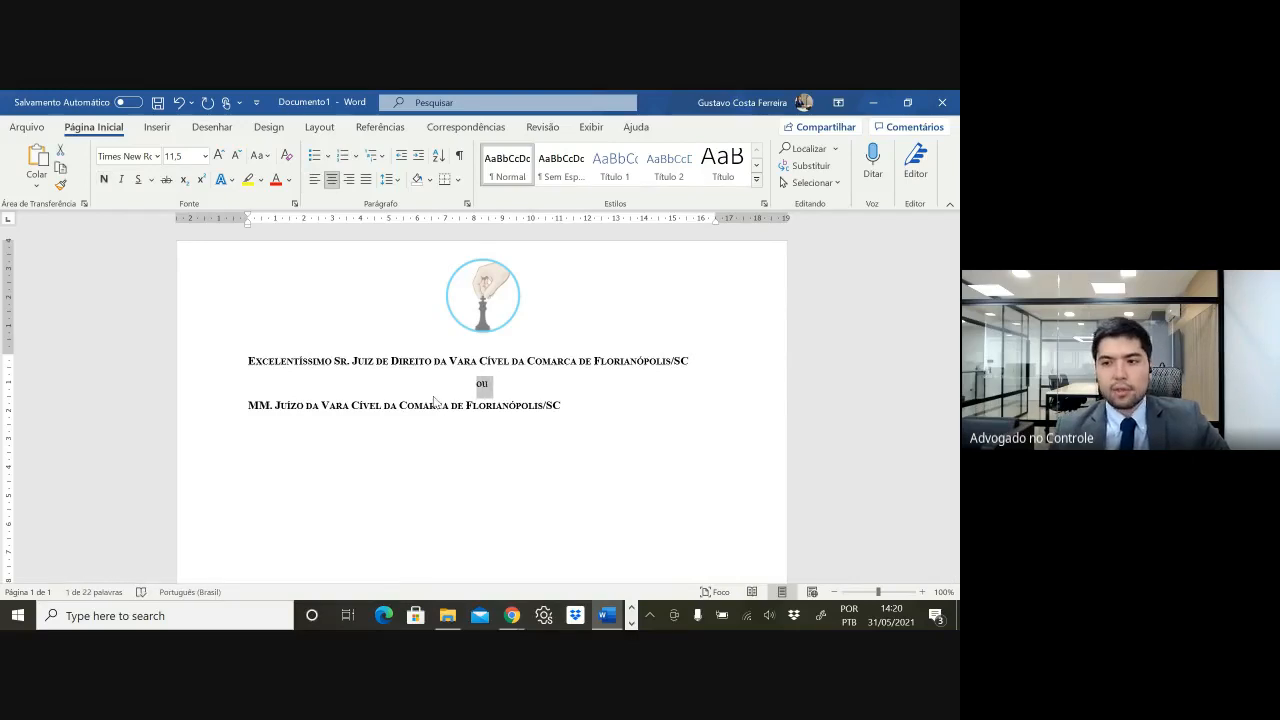
click(628, 414)
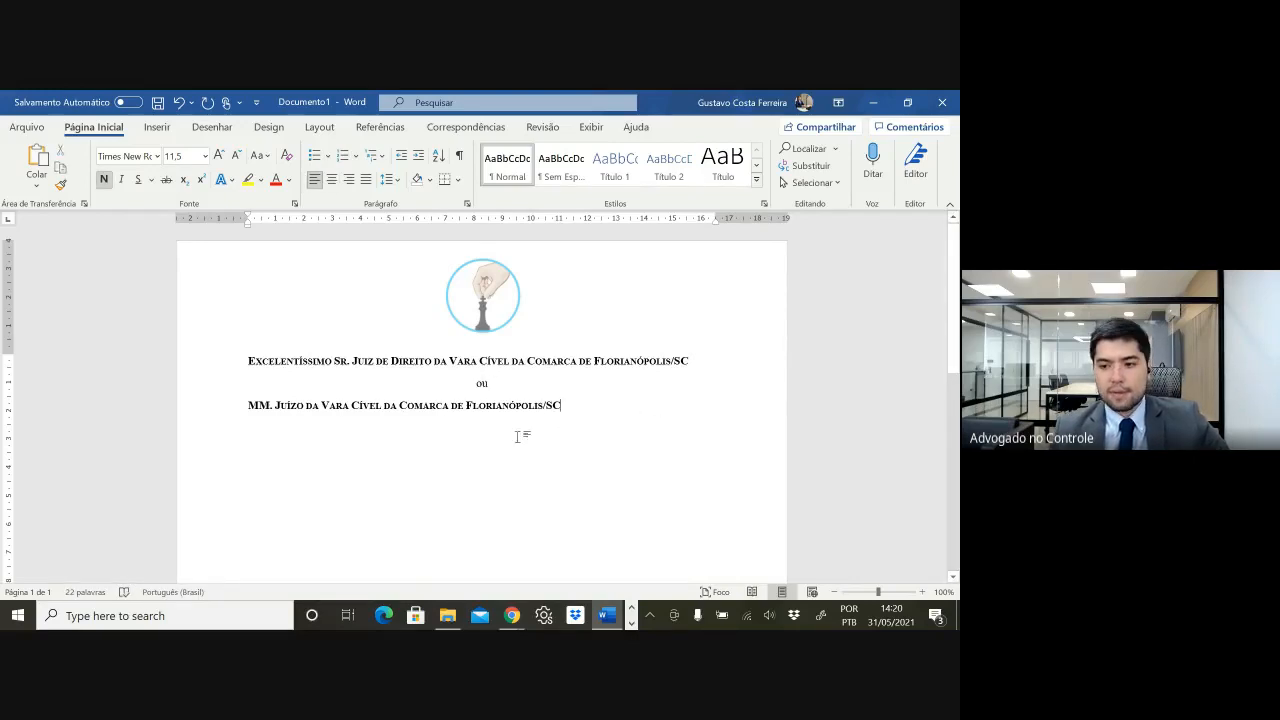
triple_click(265, 360)
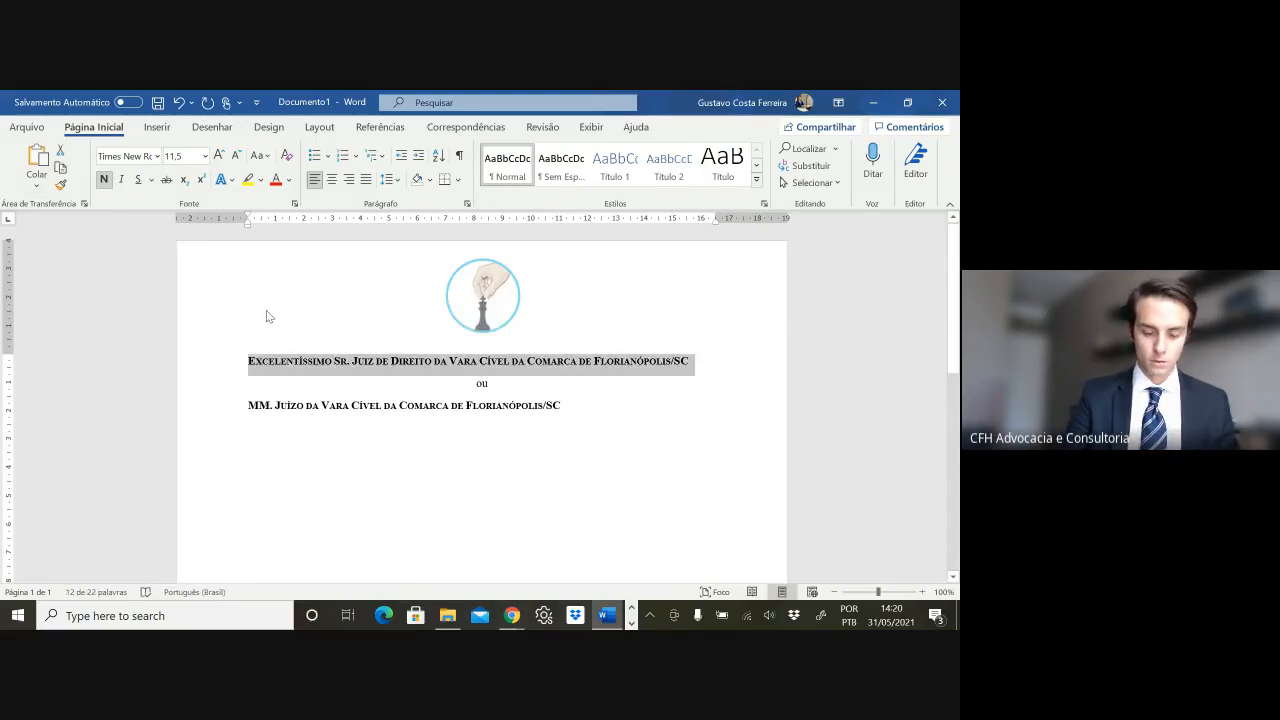
- Toggle small caps and undo the bullet and Calibri formatting on the first addressee line
key(ctrl+shift+k)
key(ctrl+shift+k)
key(ctrl+shift+k)
key(ctrl+shift+k)
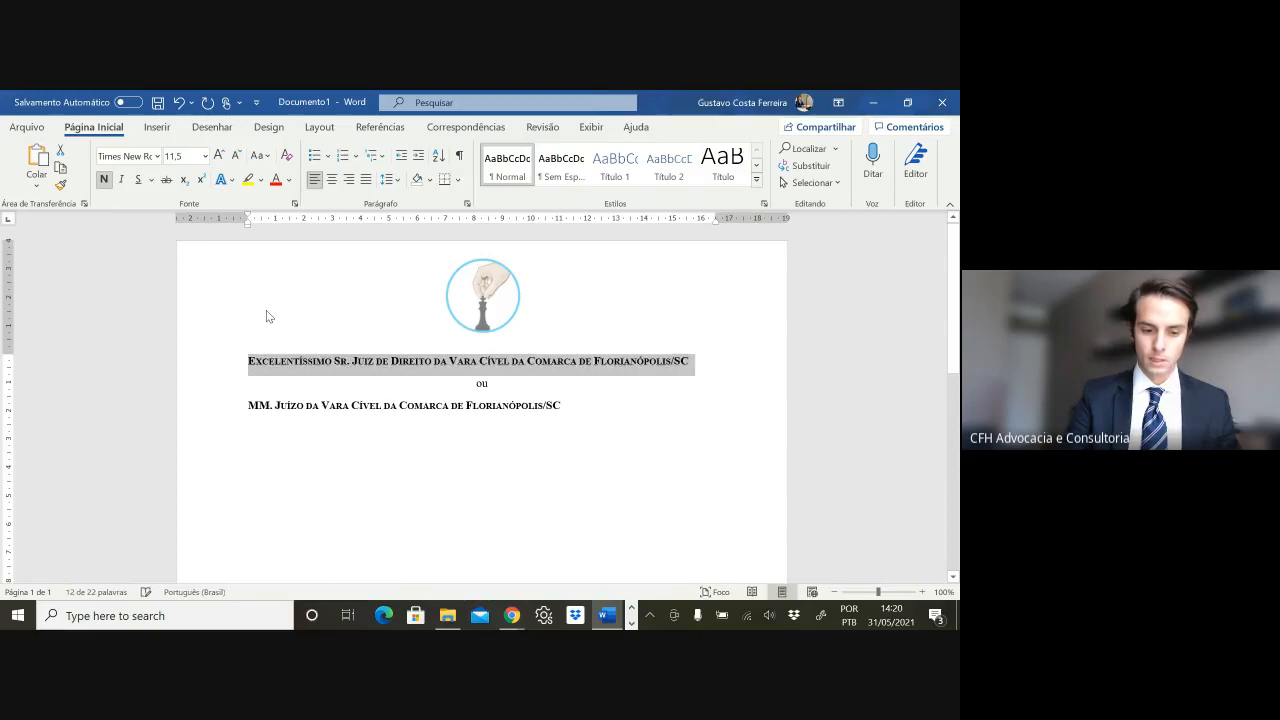
key(ctrl+shift+k)
key(ctrl+shift+k)
key(ctrl+shift+k)
key(ctrl+shift+k)
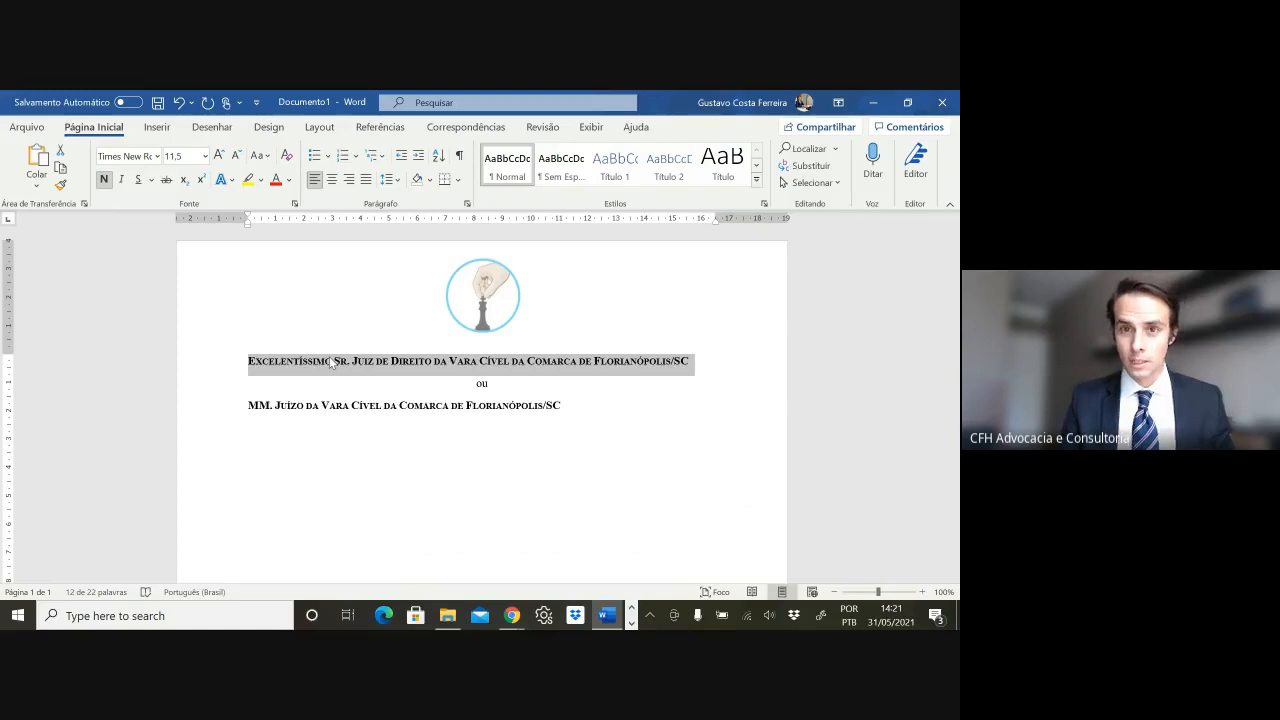
key(ctrl+shift+k)
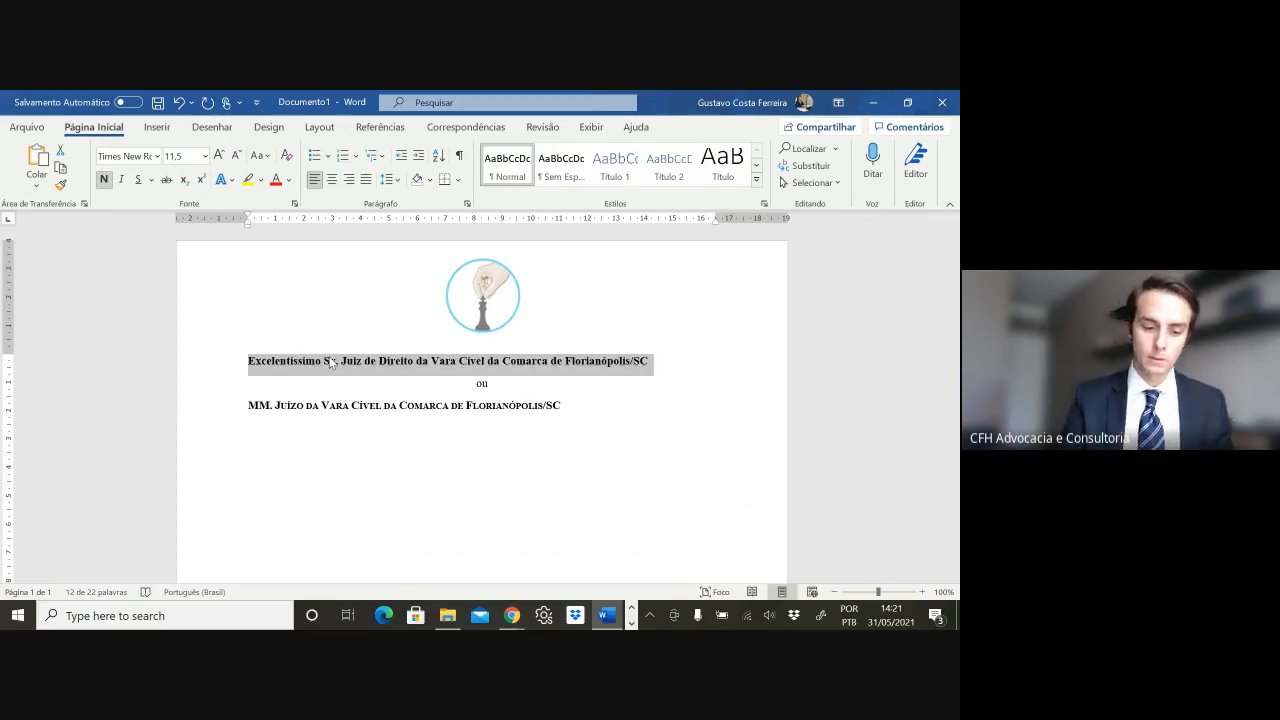
key(ctrl+shift+l)
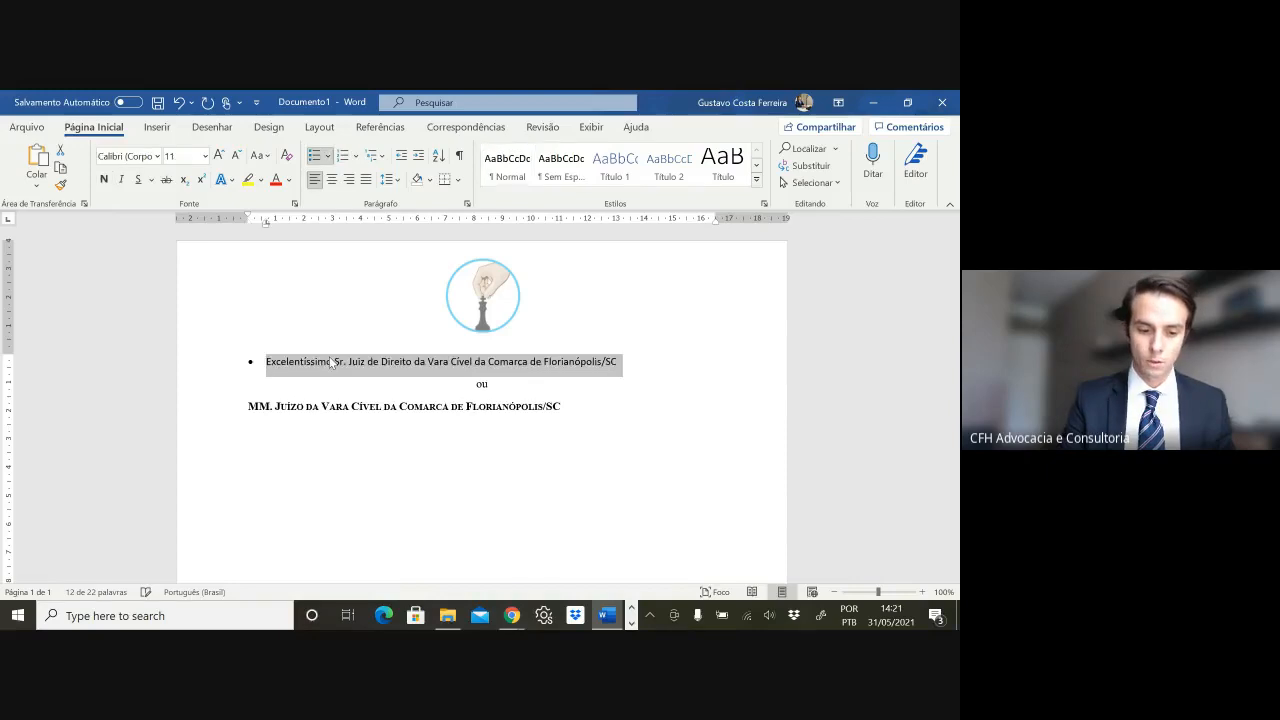
key(ctrl+z)
key(ctrl+shift+k)
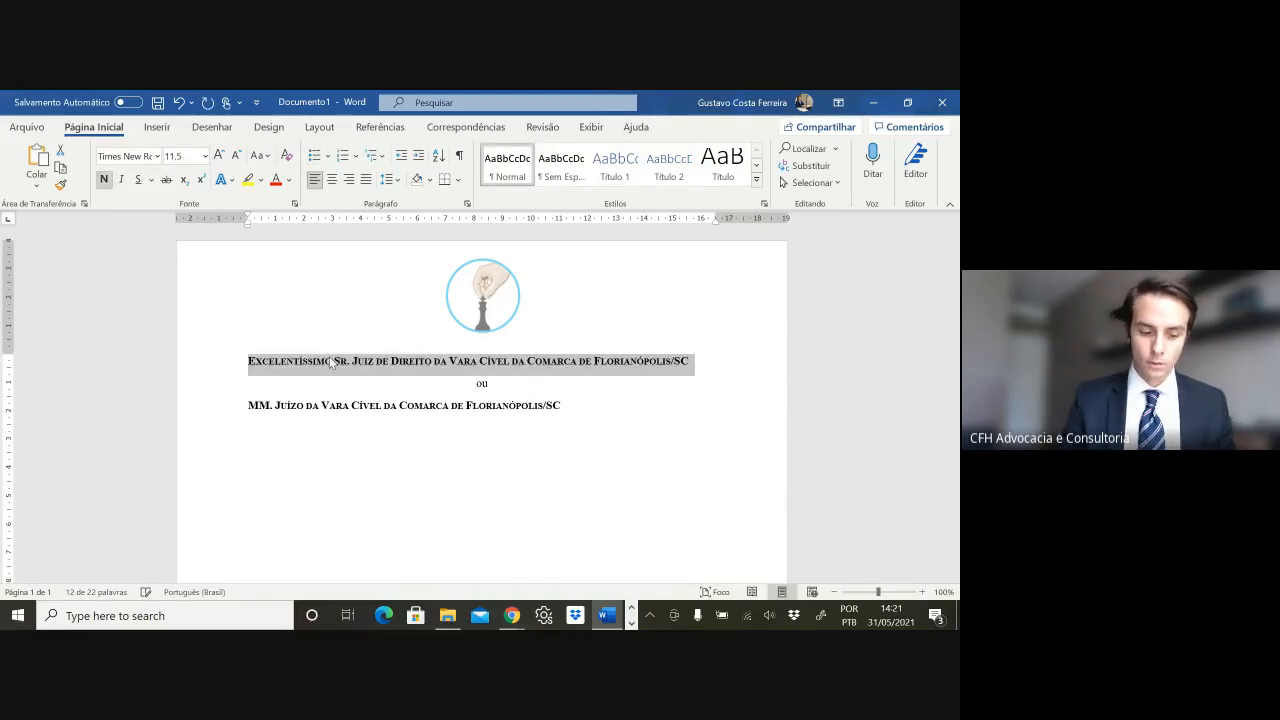
- Try copying the first addressee line with Shift+F2, then cancel and deselect it
key(shift+F2)
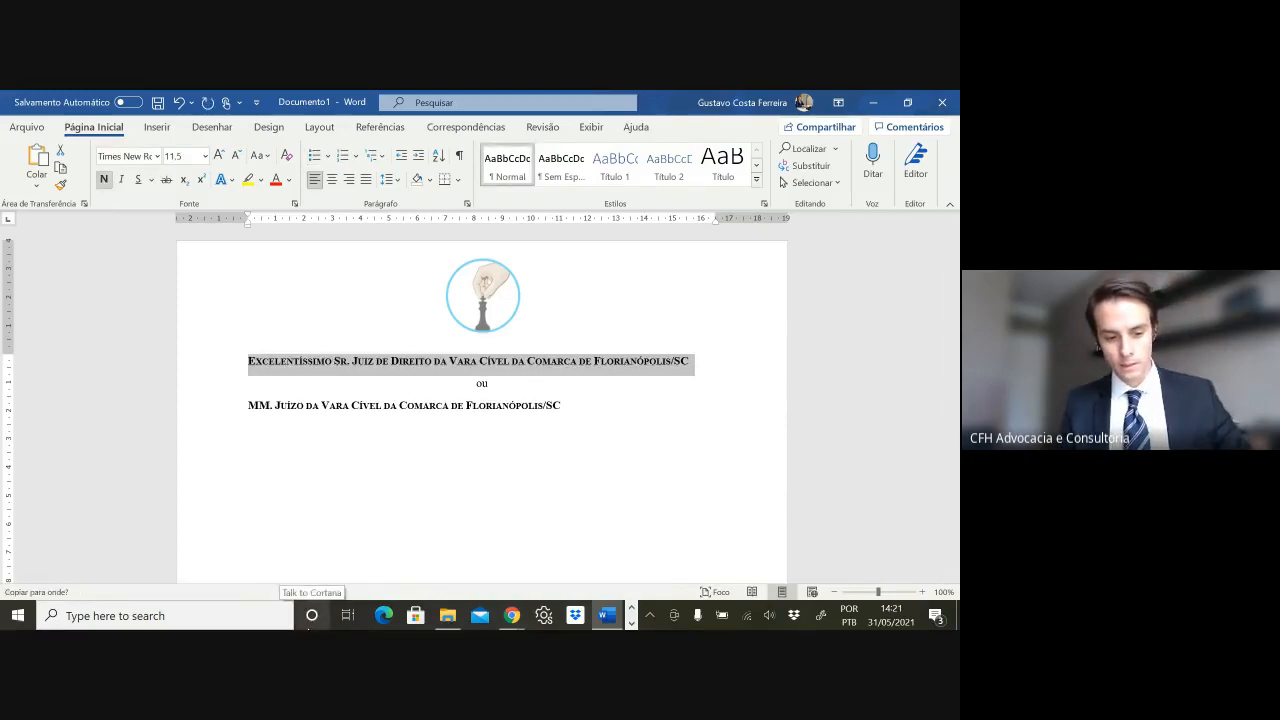
click(289, 362)
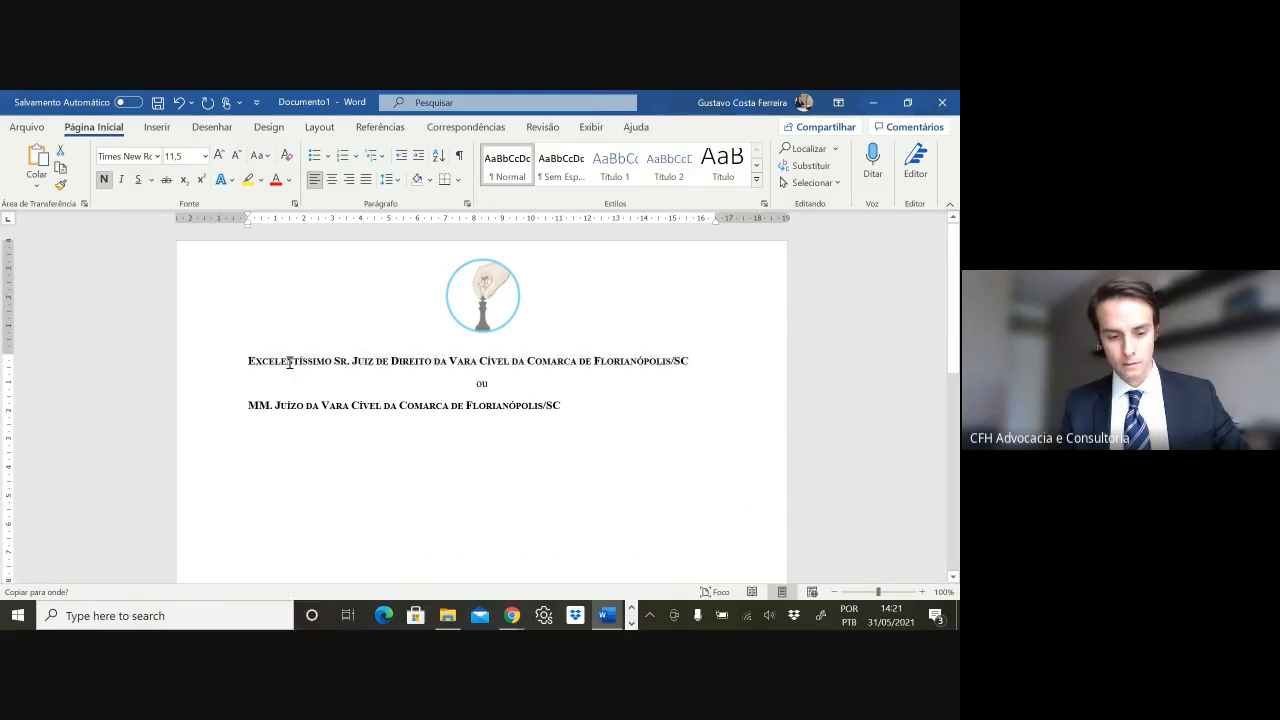
key(Escape)
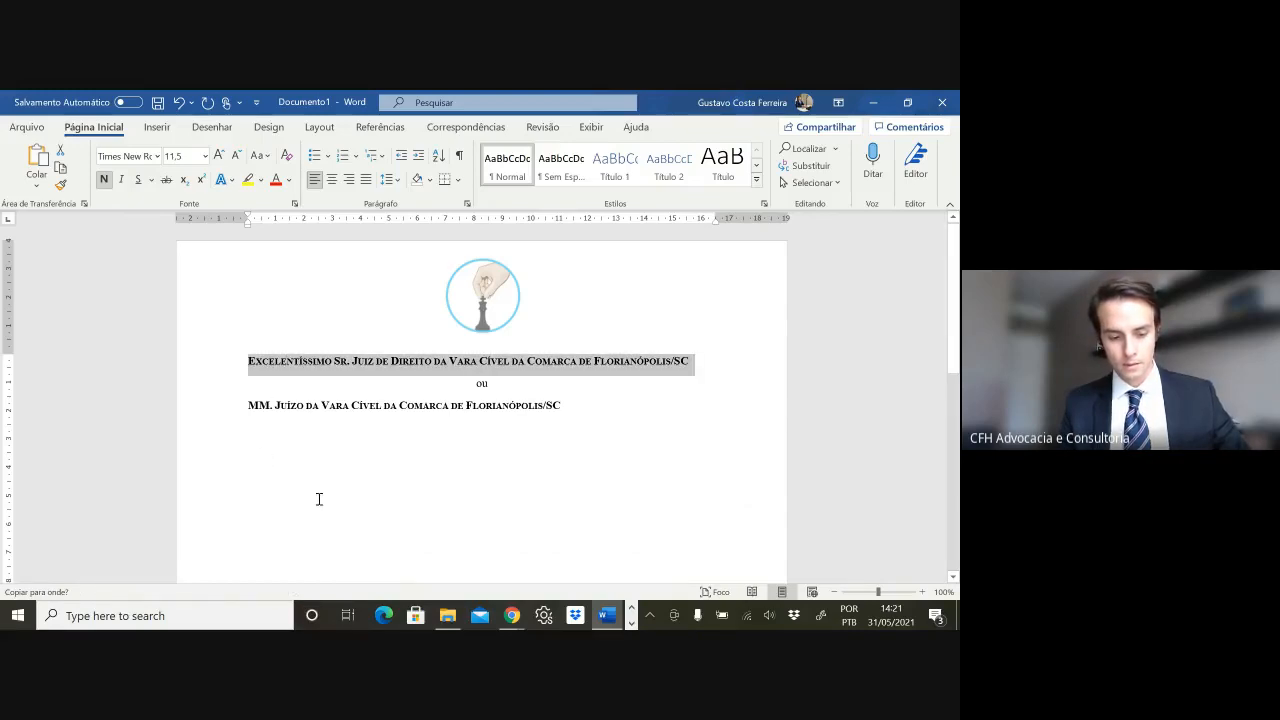
click(295, 407)
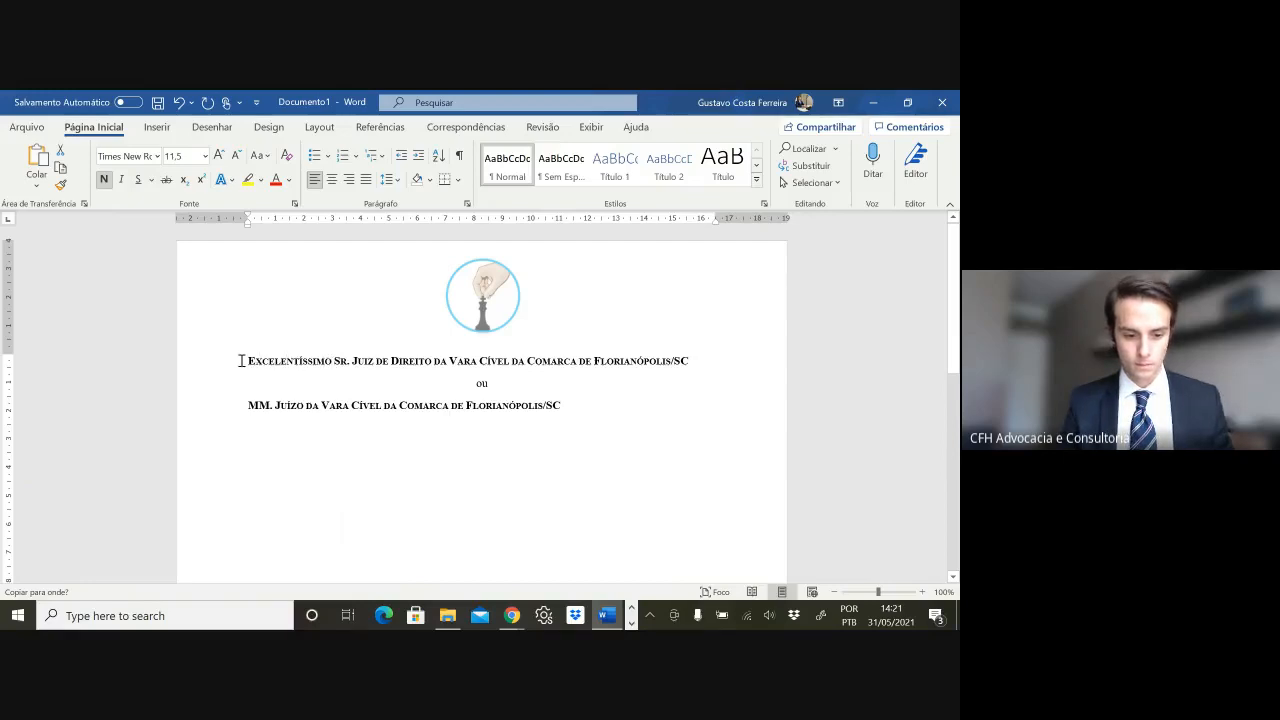
click(333, 364)
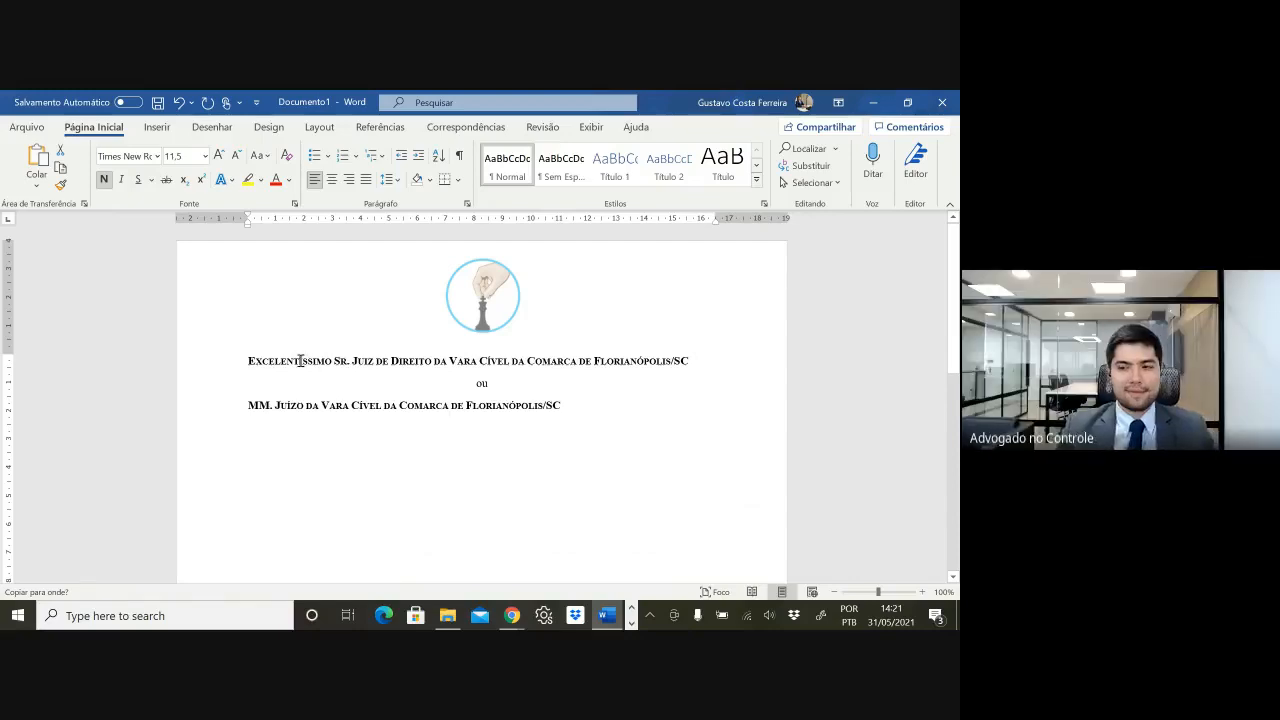
triple_click(302, 364)
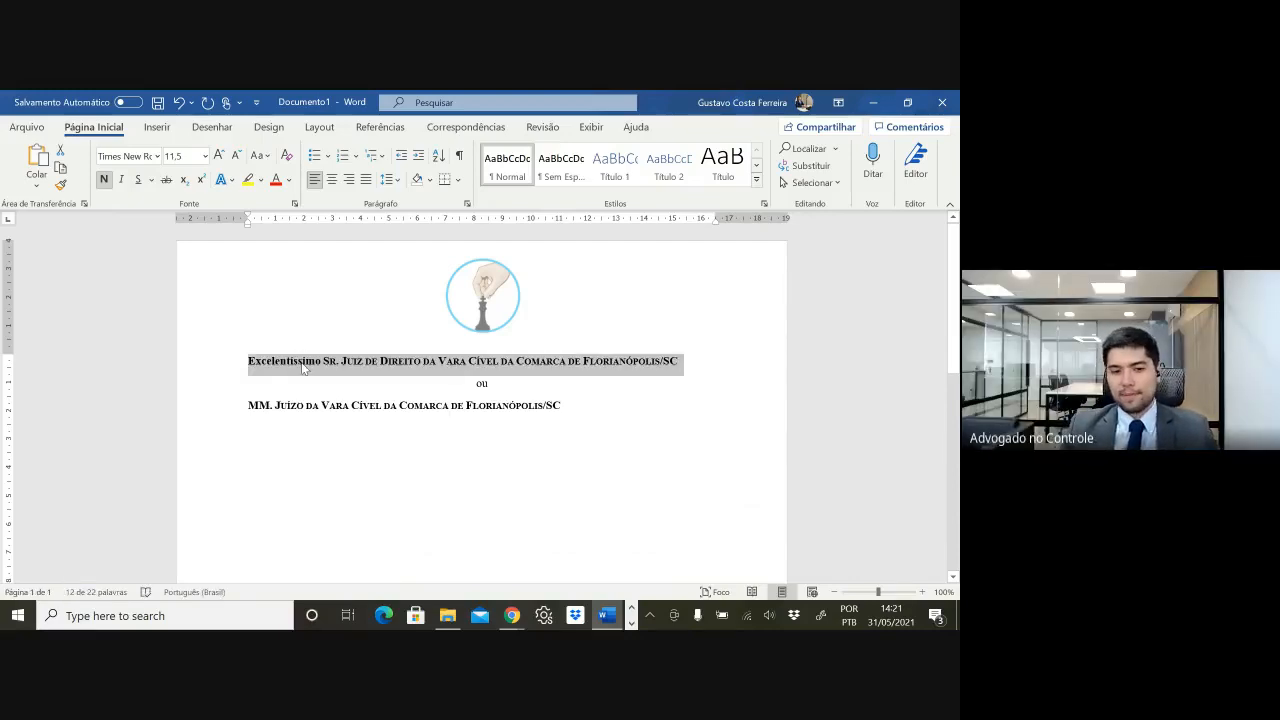
click(302, 364)
double_click(300, 362)
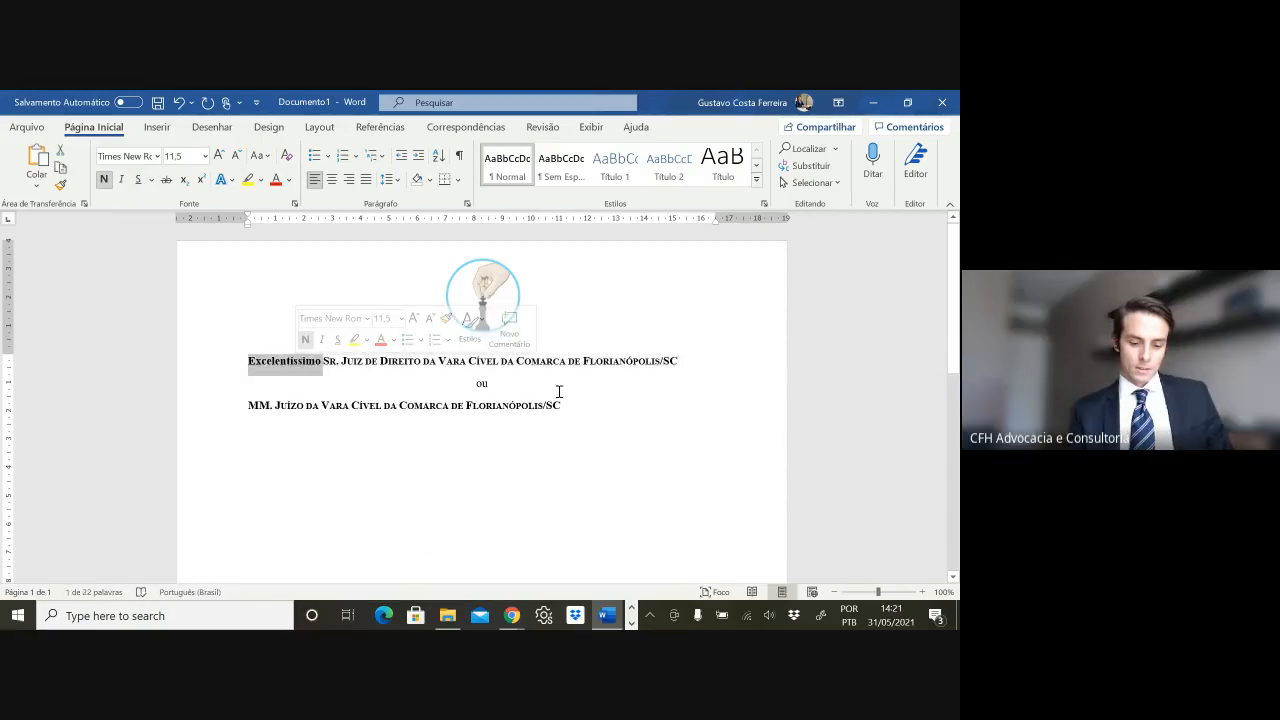
click(294, 364)
key(shift+F3)
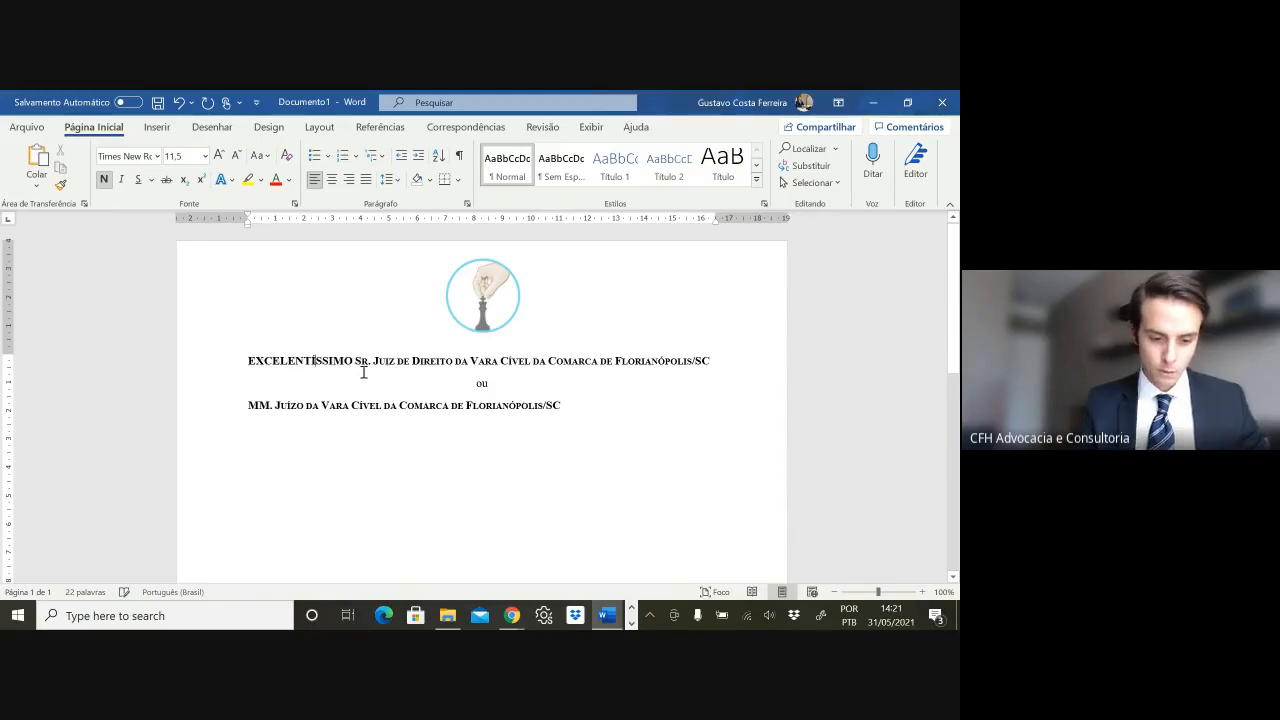
key(shift+F3)
key(shift+F3)
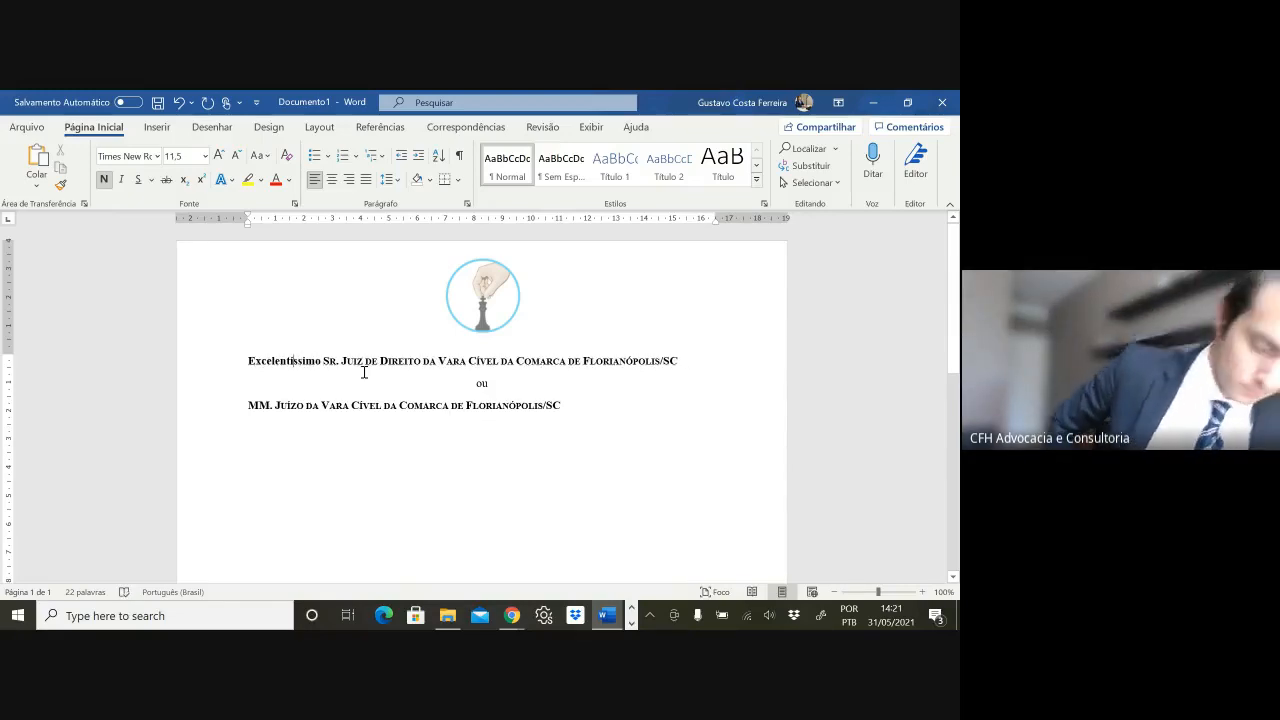
key(shift+F3)
key(shift+F3)
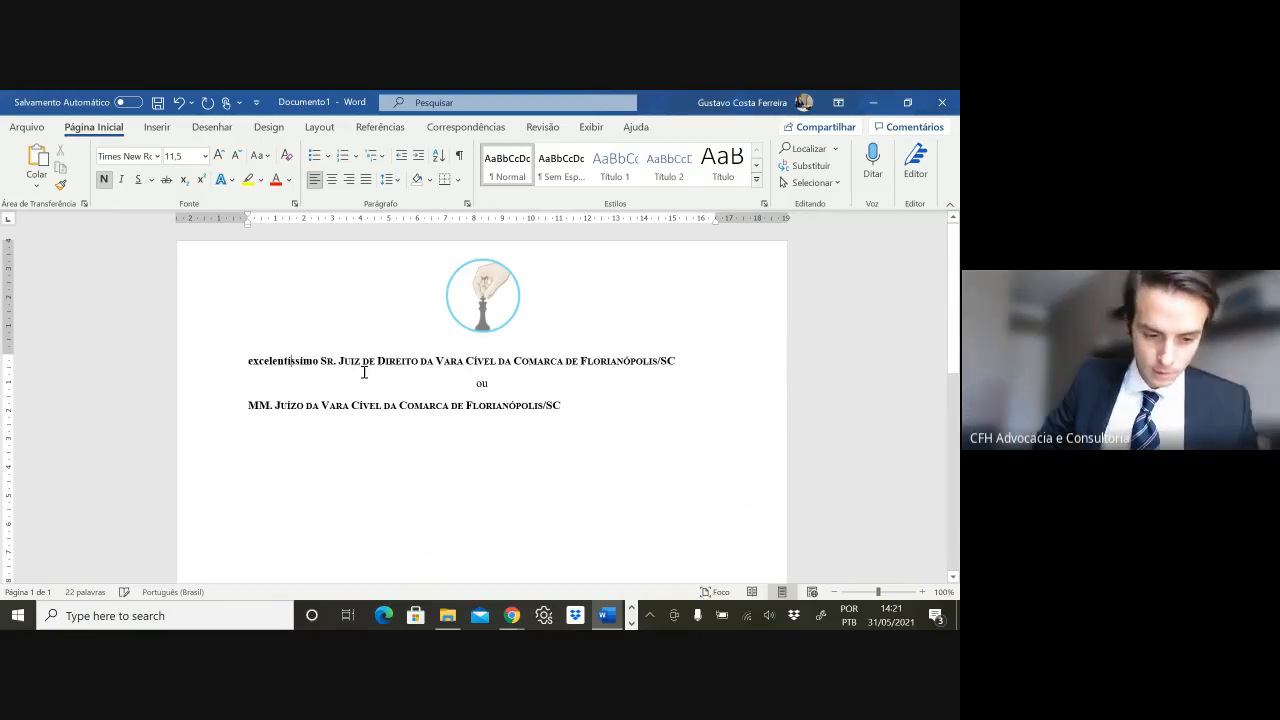
key(shift+F3)
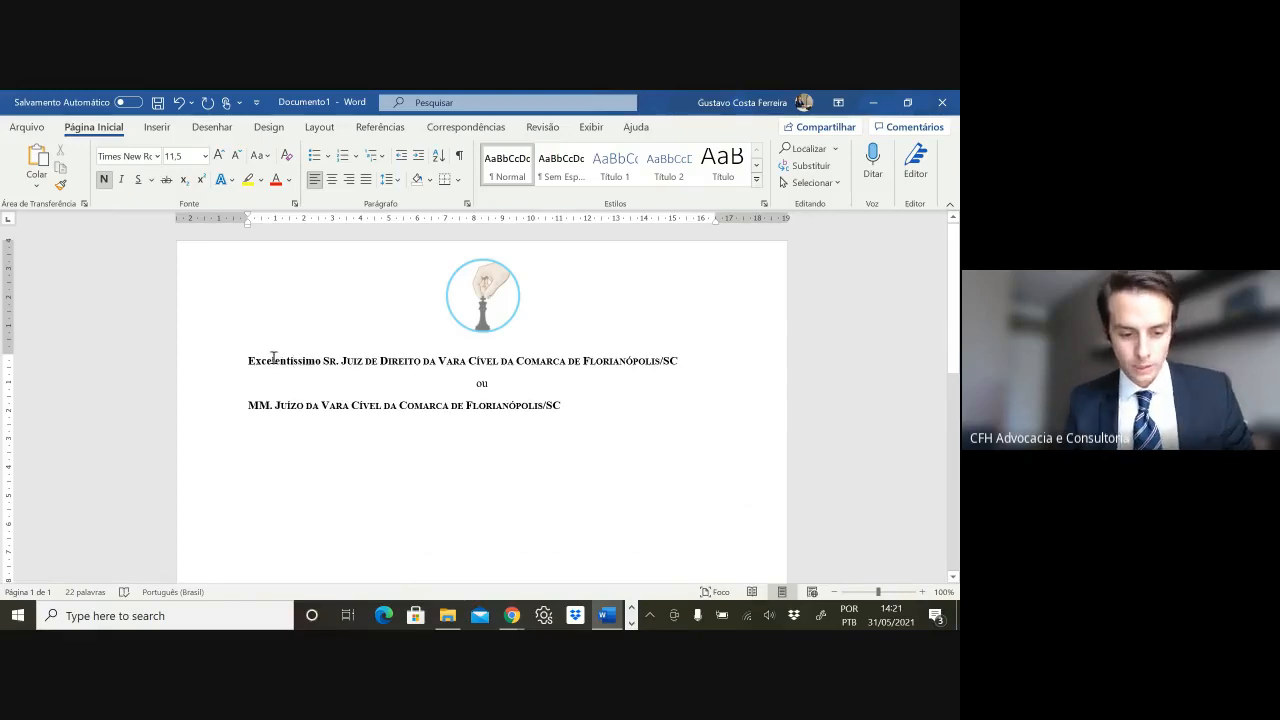
drag(246, 364, 324, 356)
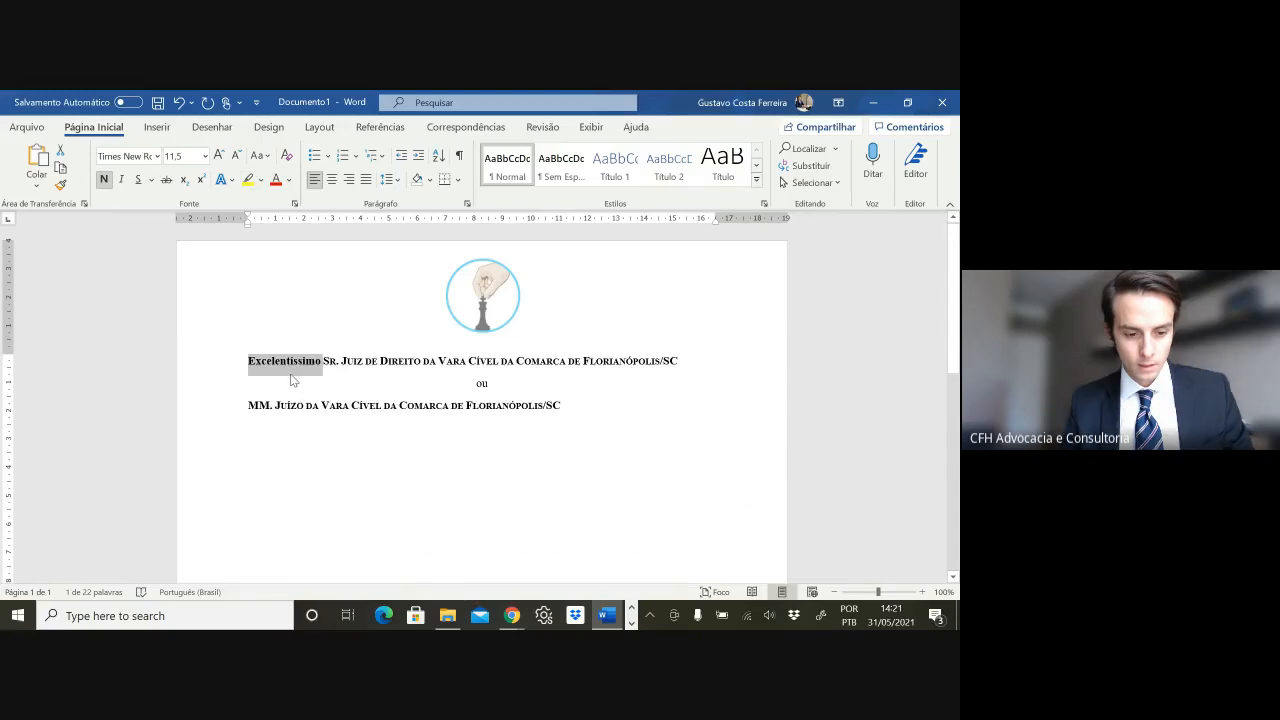
key(Caps_Lock)
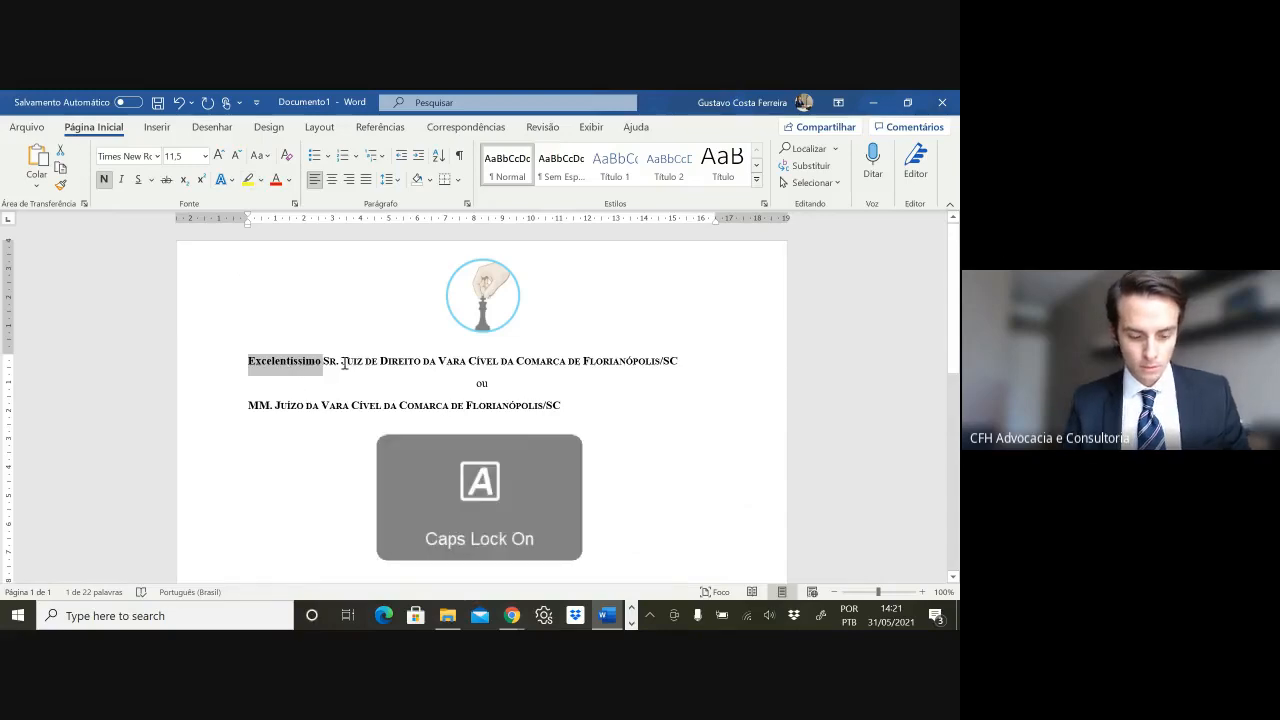
- Type EXCELENTÍSSIMO in capitals and move 'Sr. Juiz de Direito' onto the line below
text(EXC)
text(ELENTÍSSI)
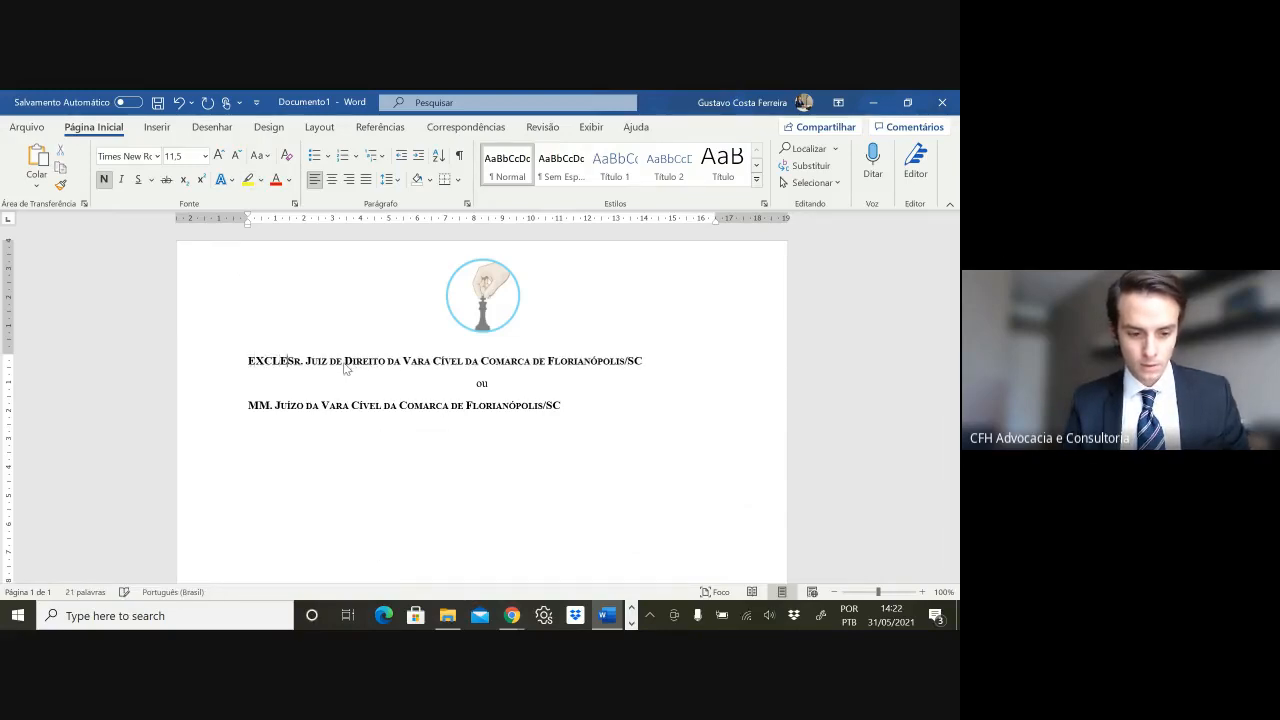
text(MO)
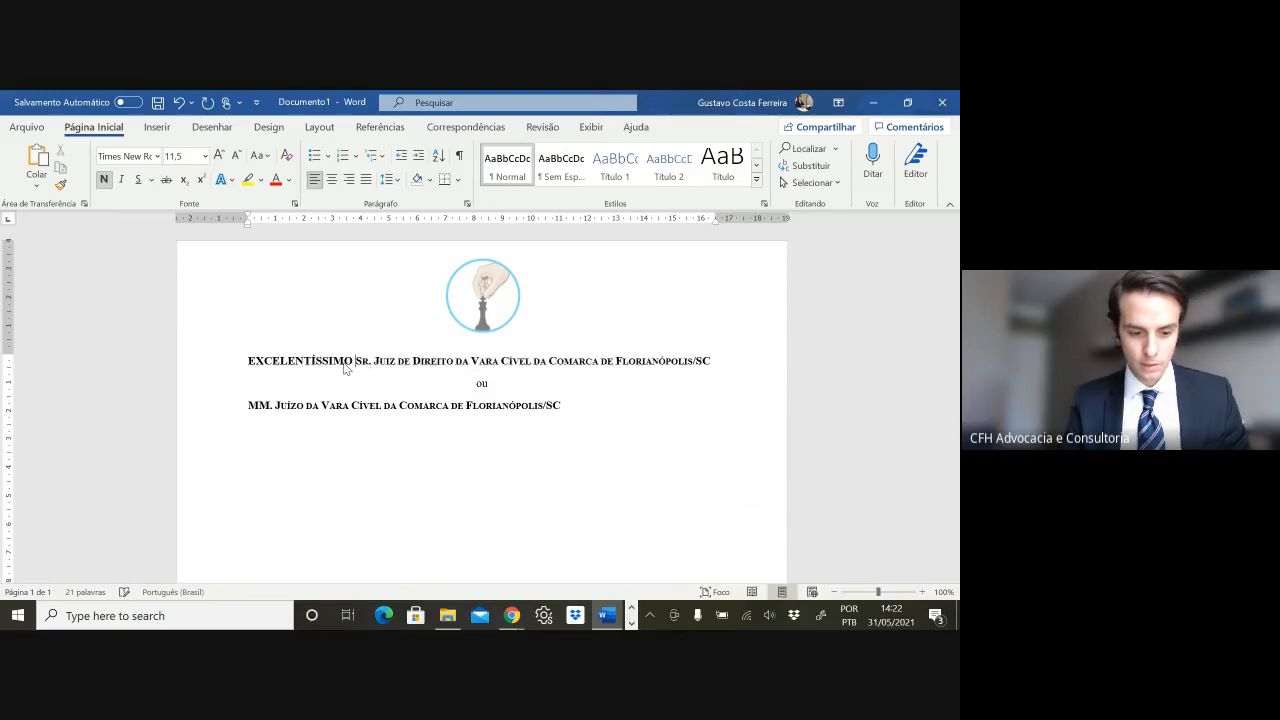
key(Return)
key(Return)
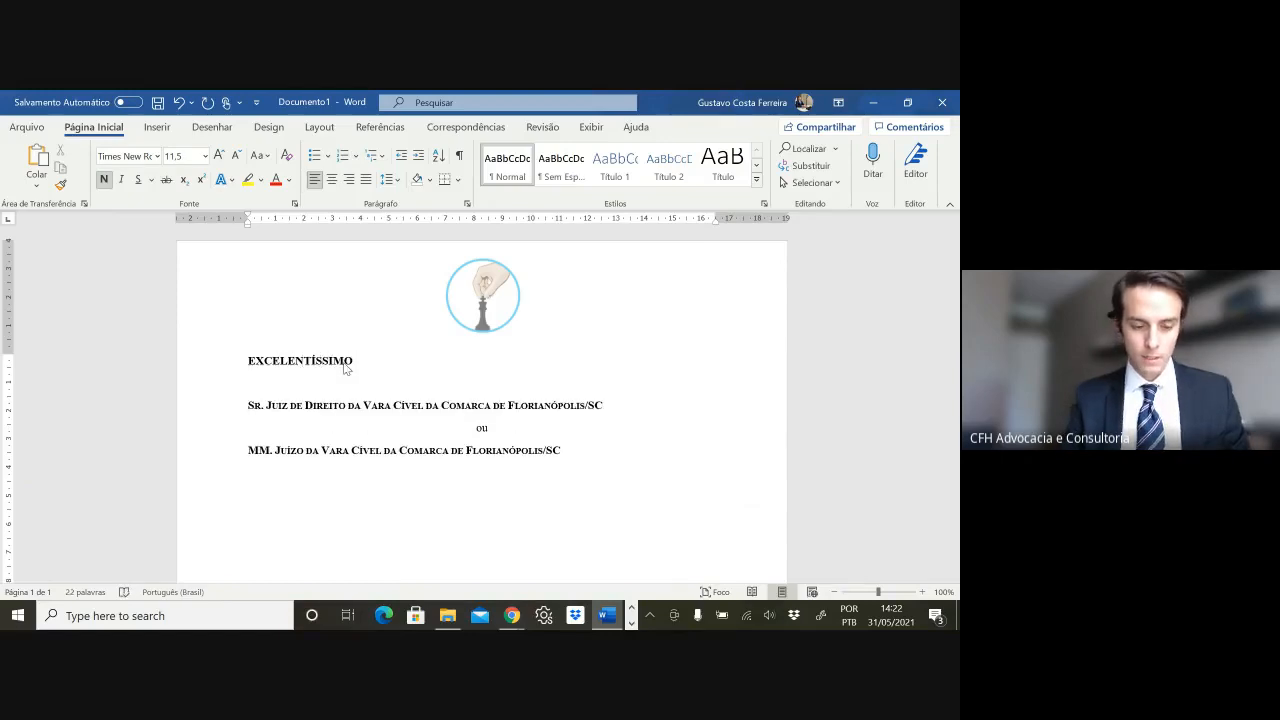
key(Caps_Lock)
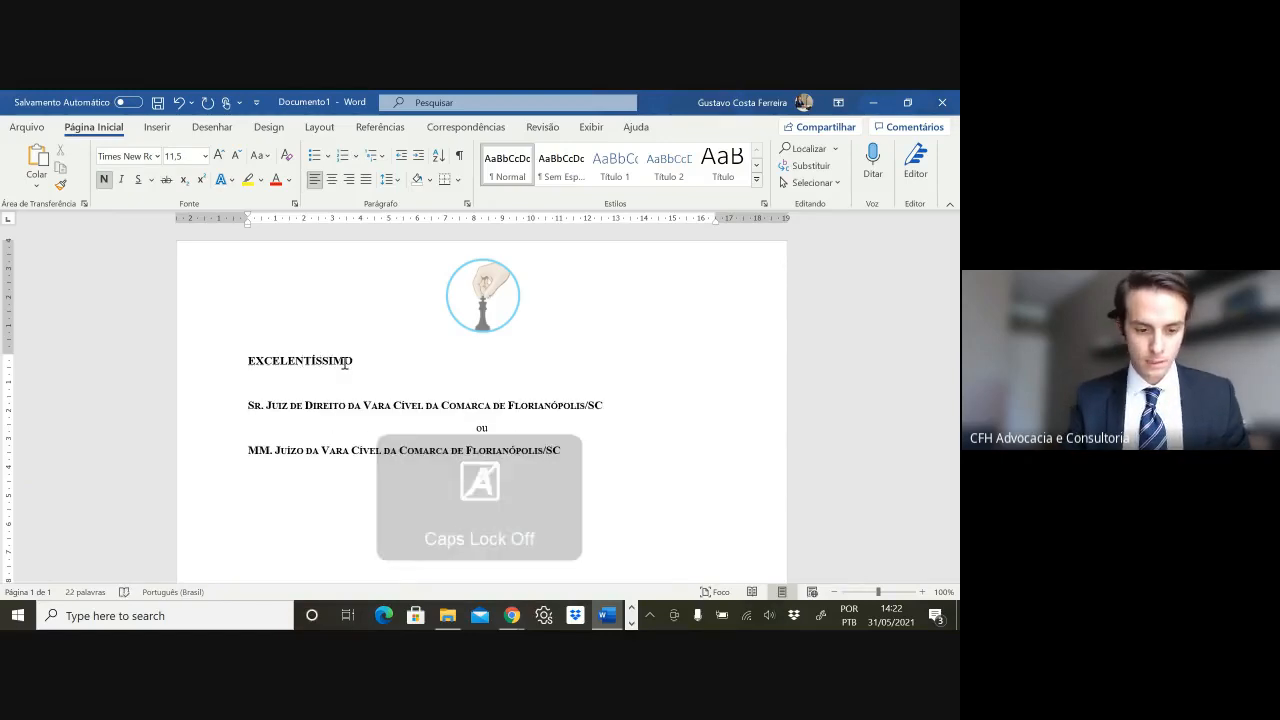
- Retype EXCELENTÍSSIMO and cycle its case with Shift+F3 until it shows uniform small caps
double_click(344, 362)
text(excelentissim)
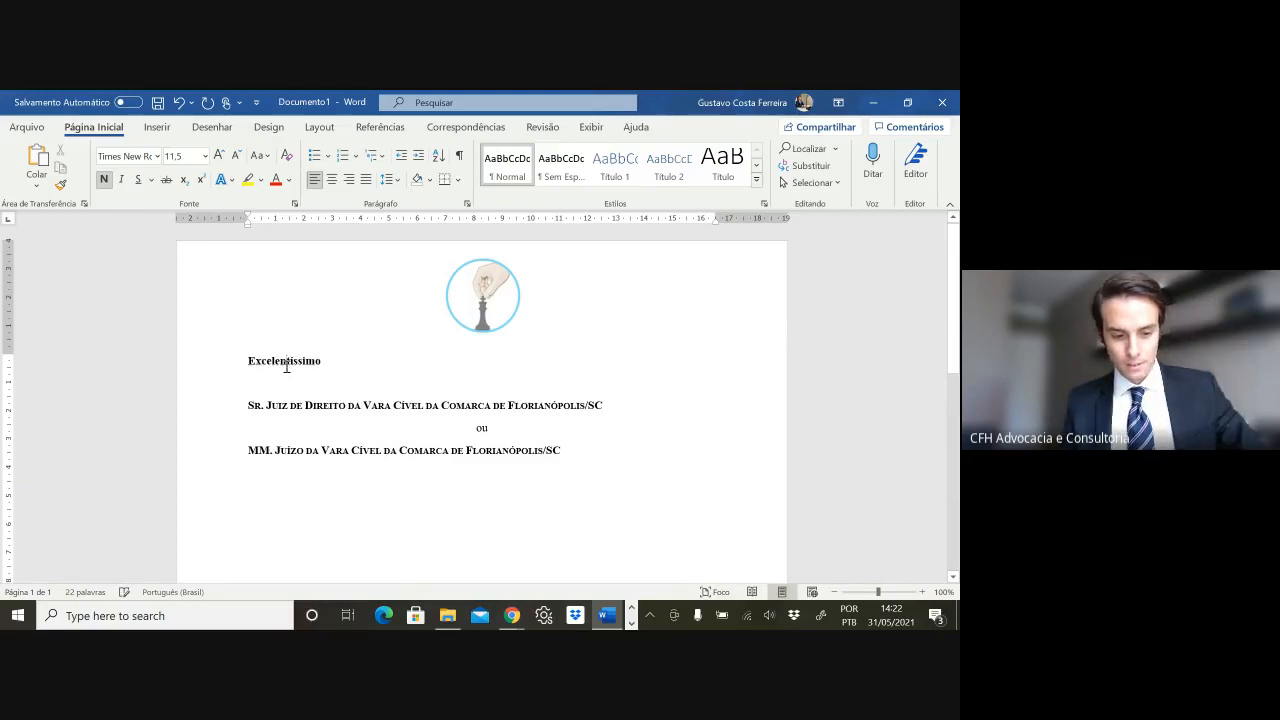
key(shift+F3)
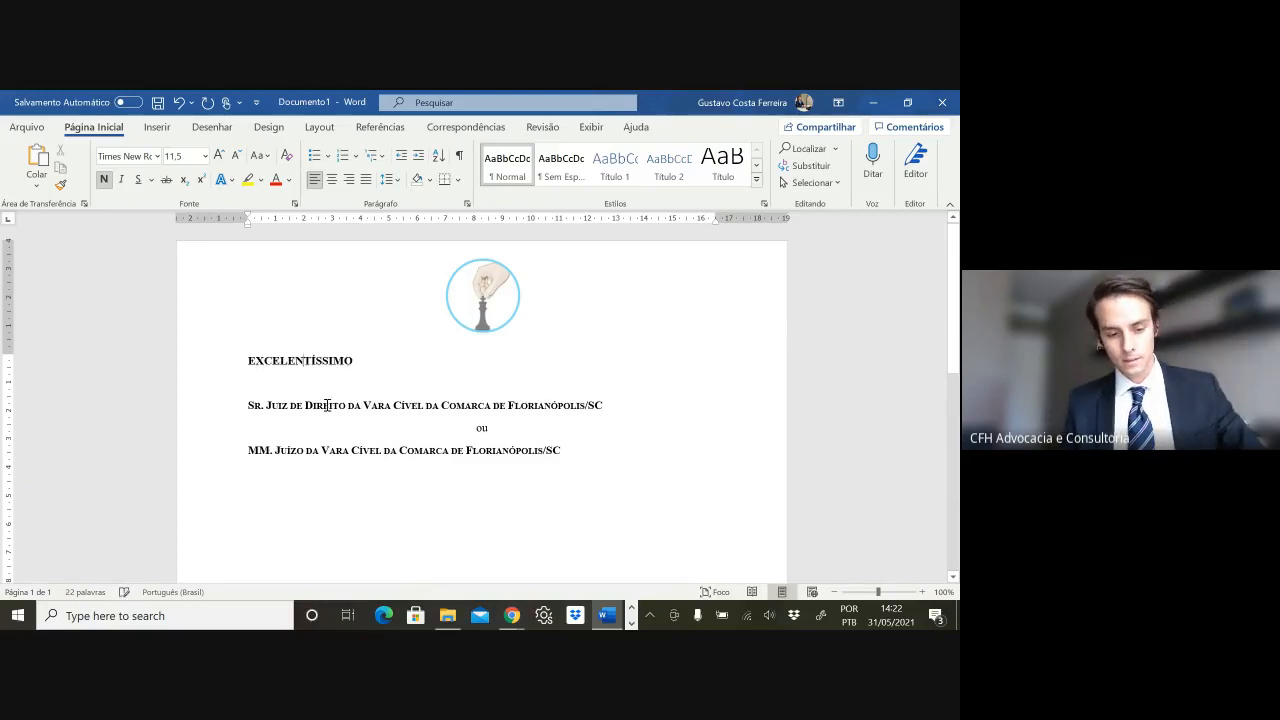
key(shift+F3)
key(shift+F3)
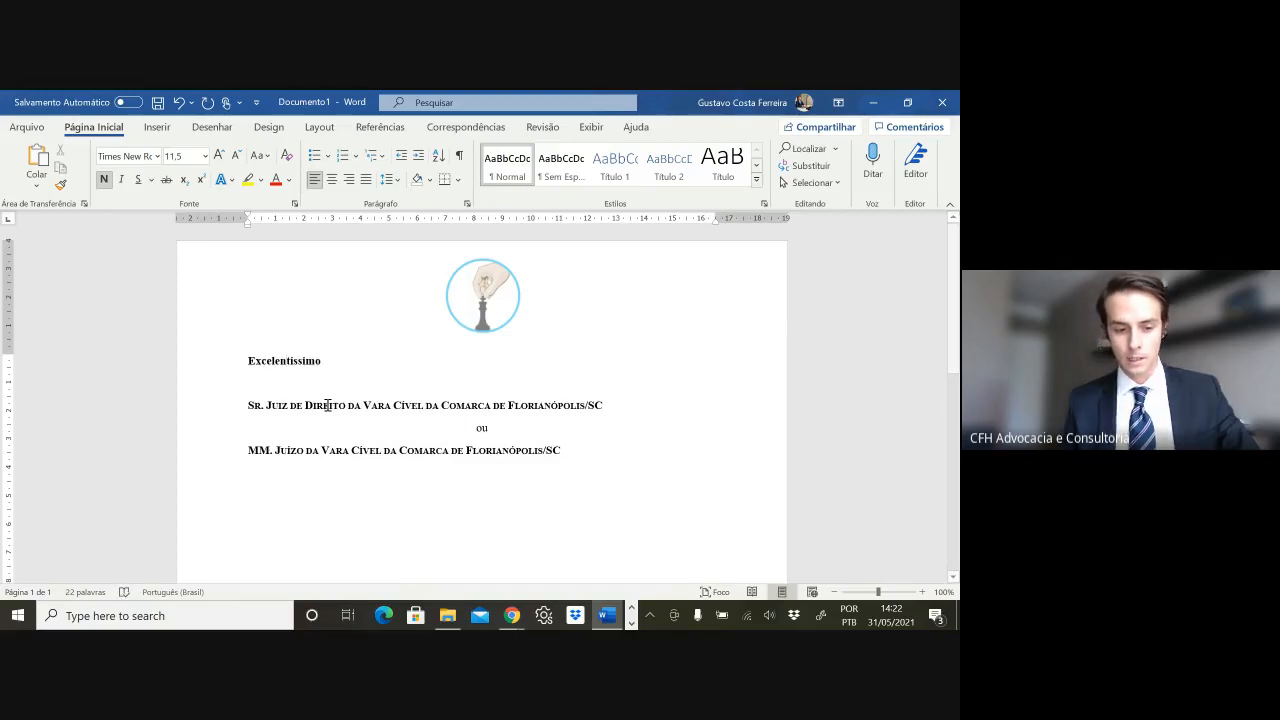
key(shift+F3)
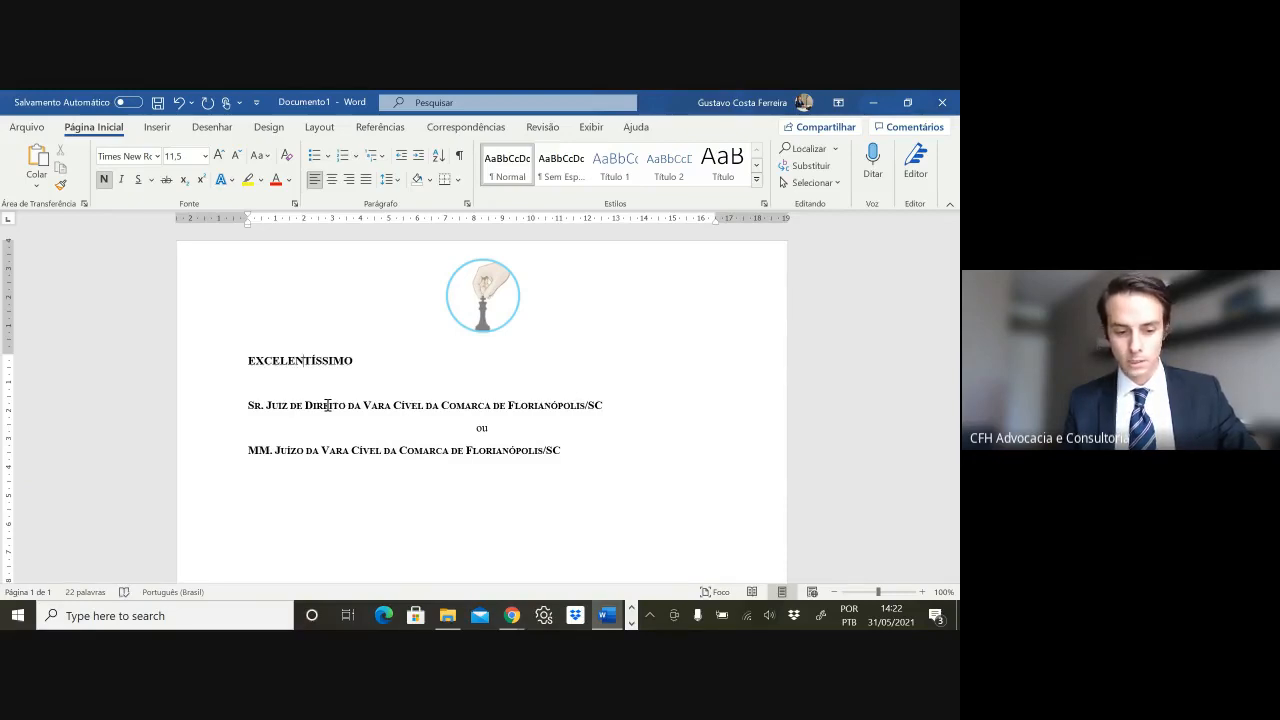
key(shift+F3)
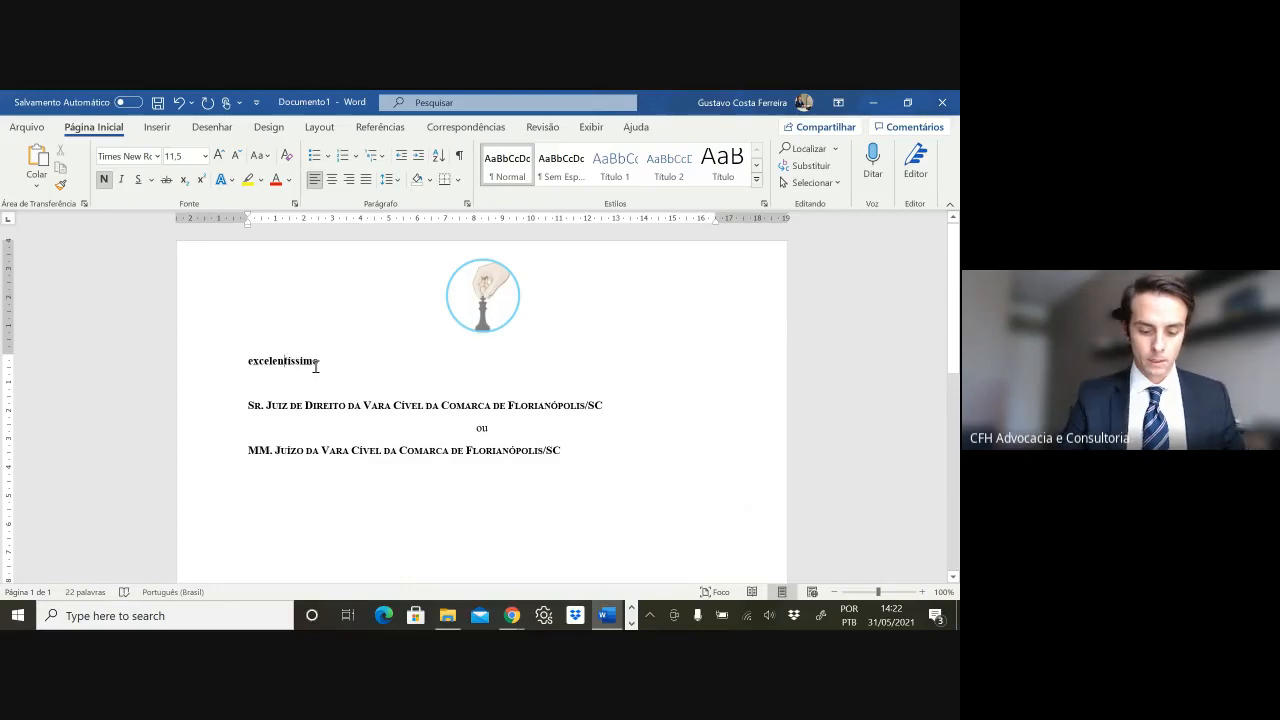
key(shift+F3)
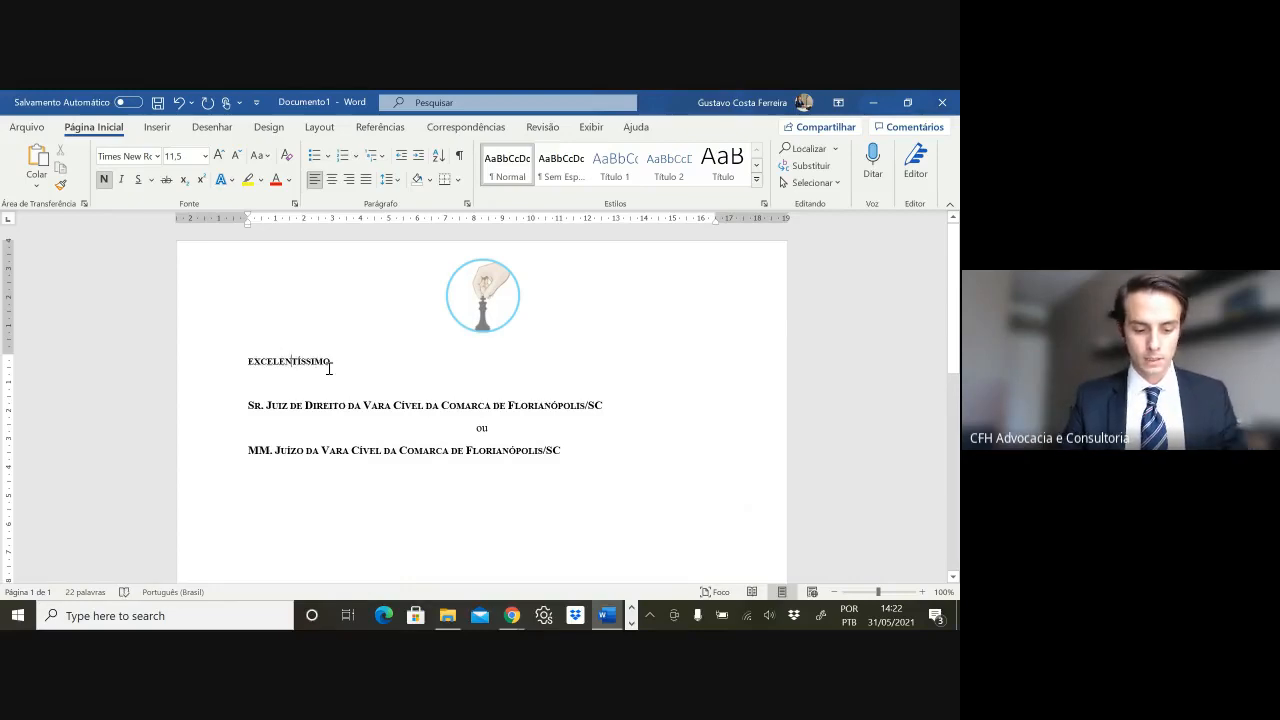
key(shift+F3)
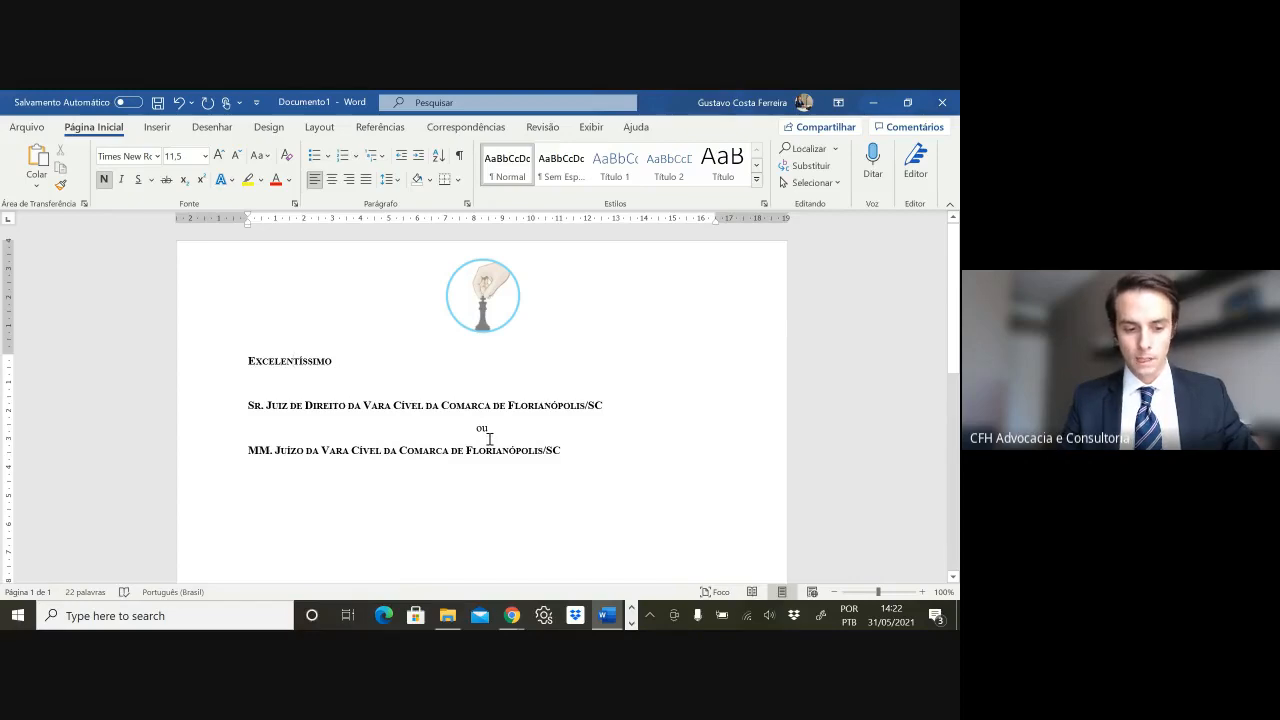
key(shift+F3)
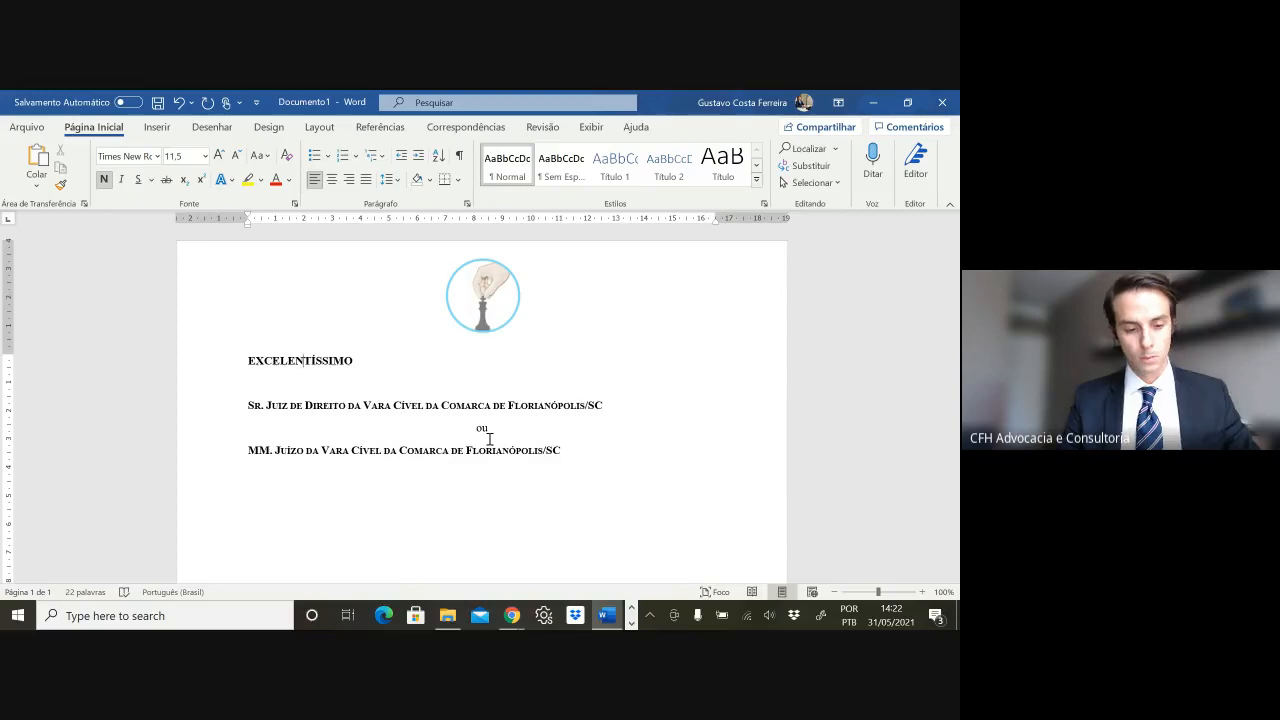
key(shift+F3)
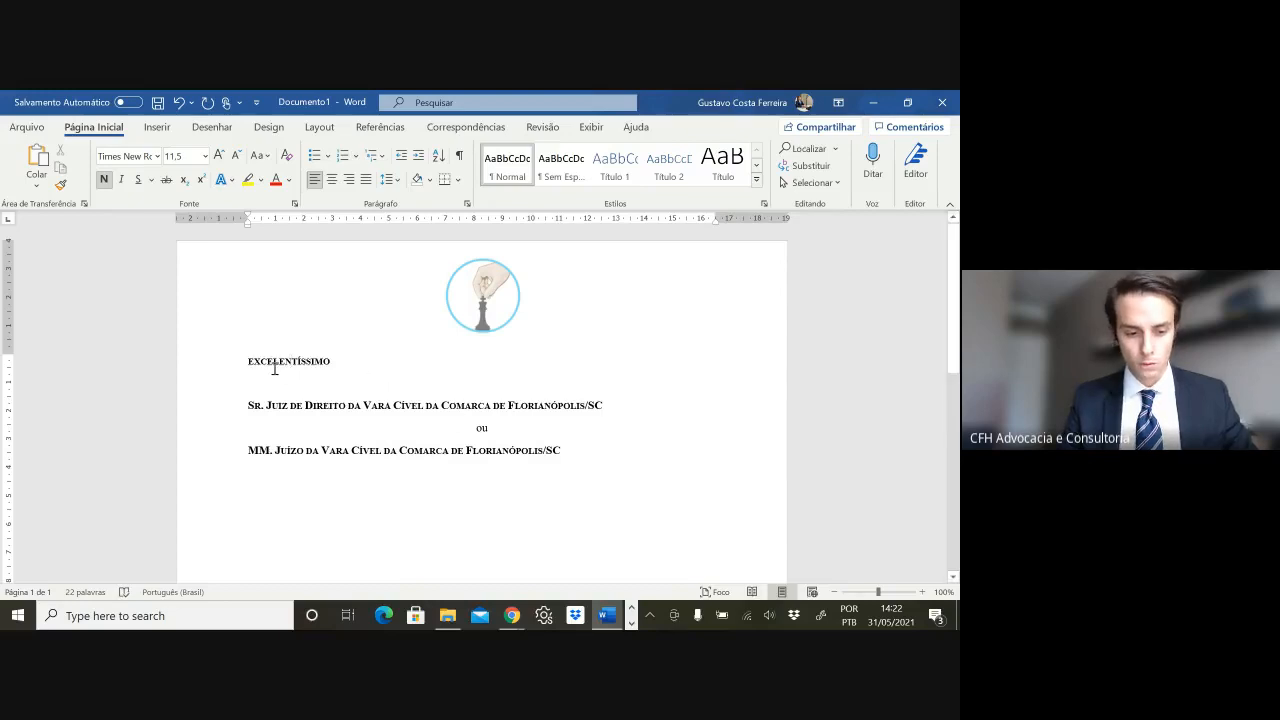
- Remove the blank line under EXCELENTÍSSIMO, then undo an accidental deletion of the heading lines
click(329, 361)
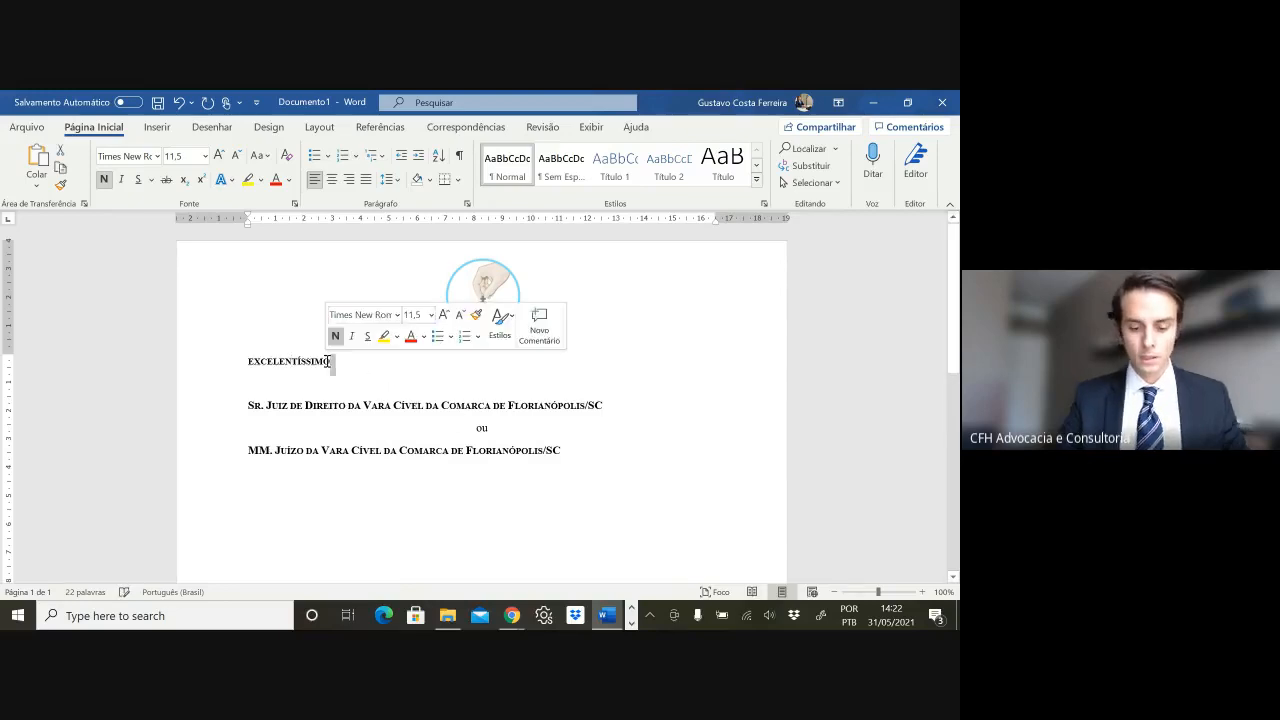
key(Delete)
drag(602, 437, 183, 351)
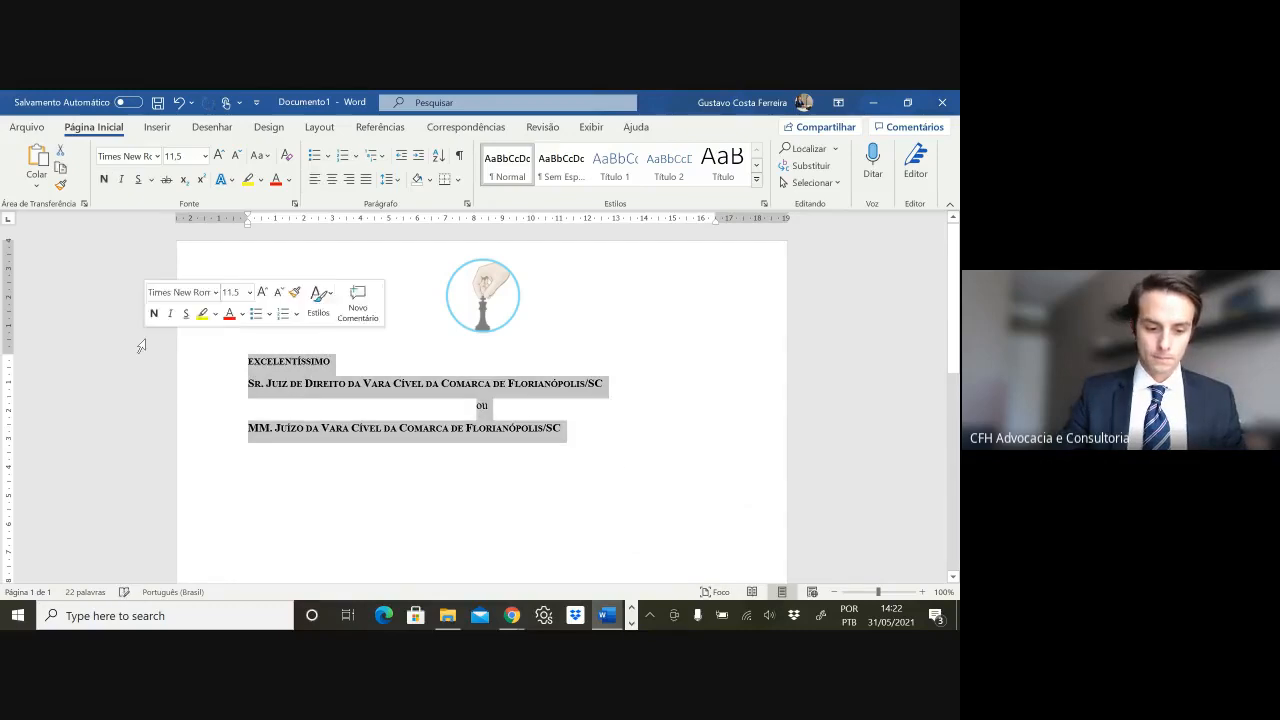
key(Delete)
key(Return)
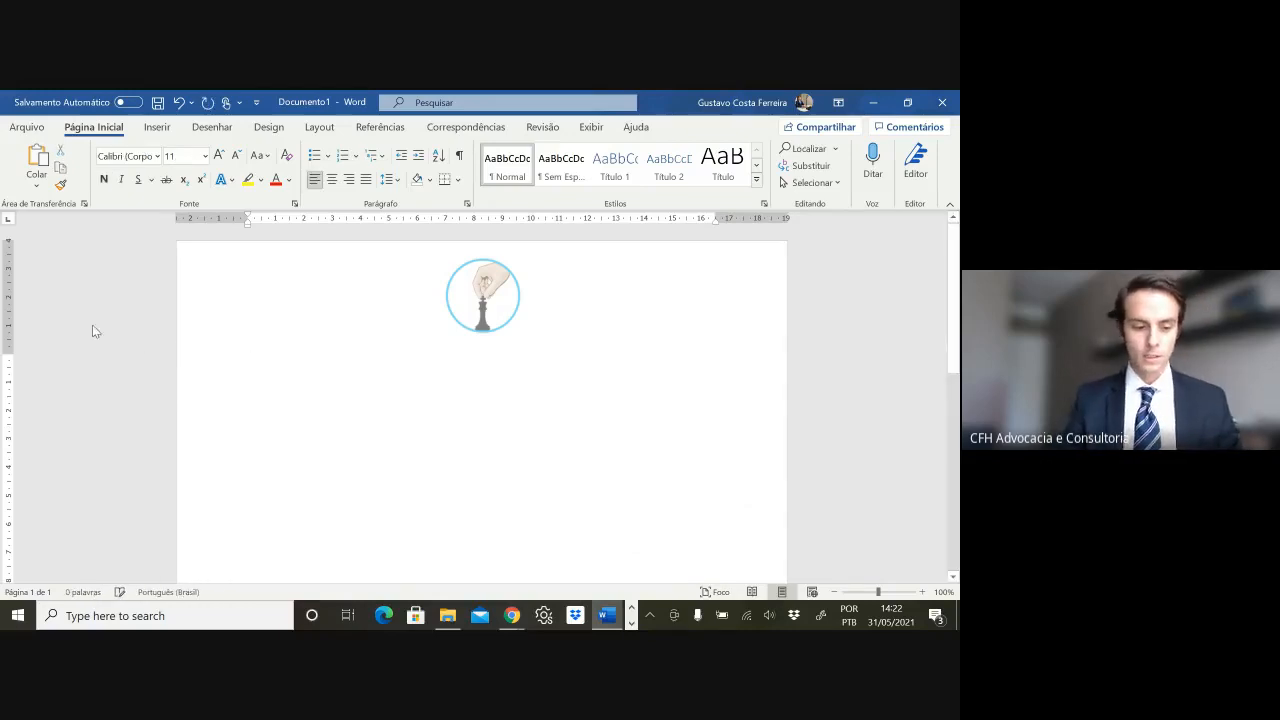
key(ctrl+z)
key(ctrl+z)
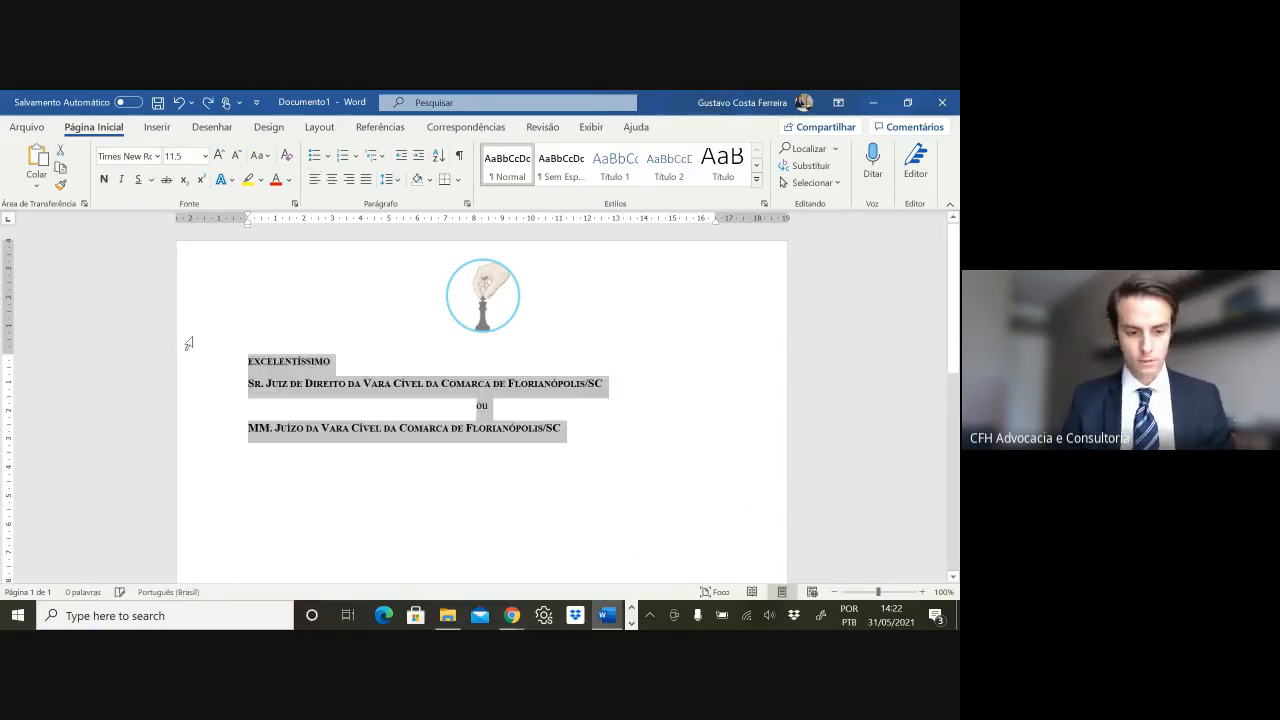
- Delete the EXCELENTÍSSIMO line and the 'ou' and MM. Juízo lines, leaving Sr. Juiz de Direito
click(308, 358)
triple_click(308, 358)
key(Delete)
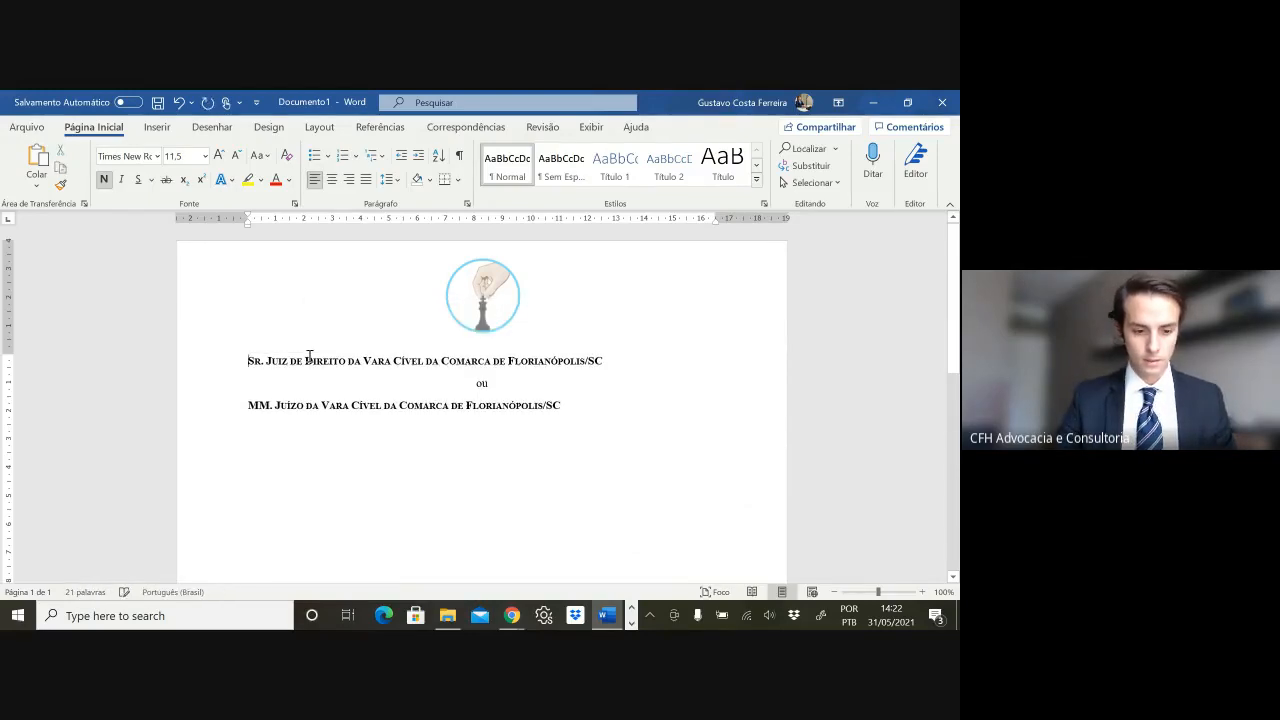
double_click(497, 385)
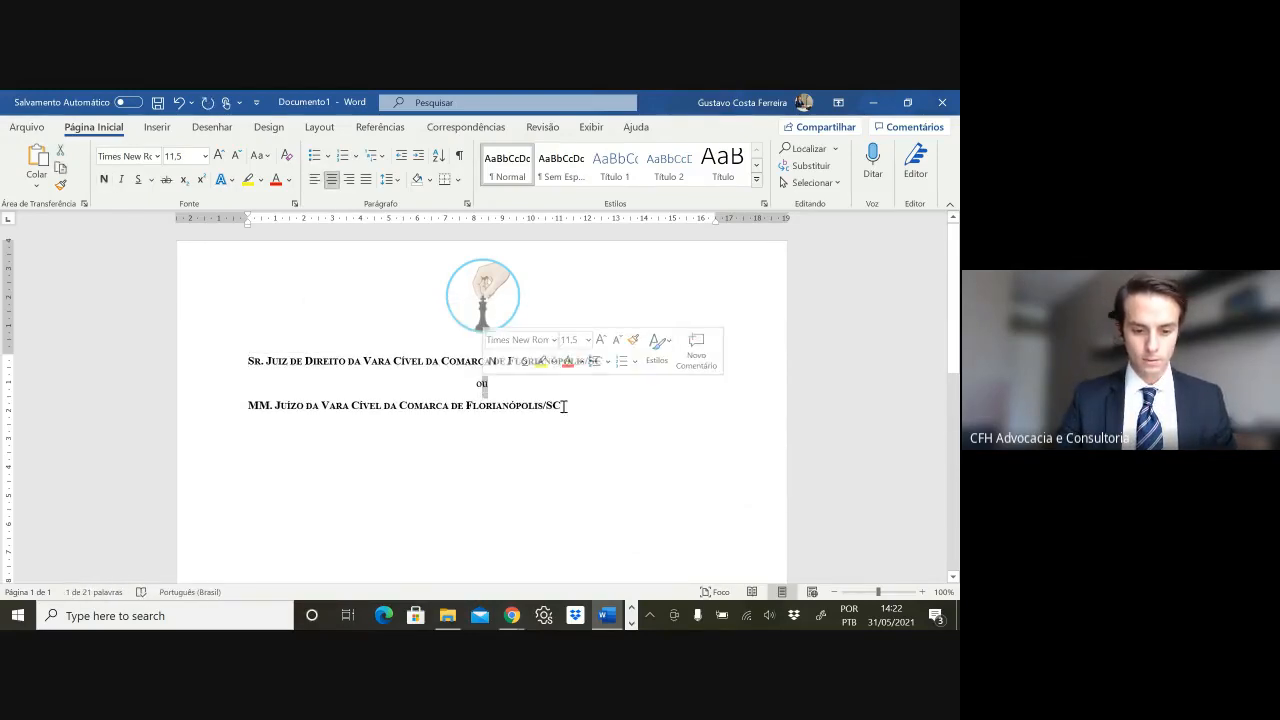
shift+click(563, 406)
key(Delete)
key(Return)
key(Return)
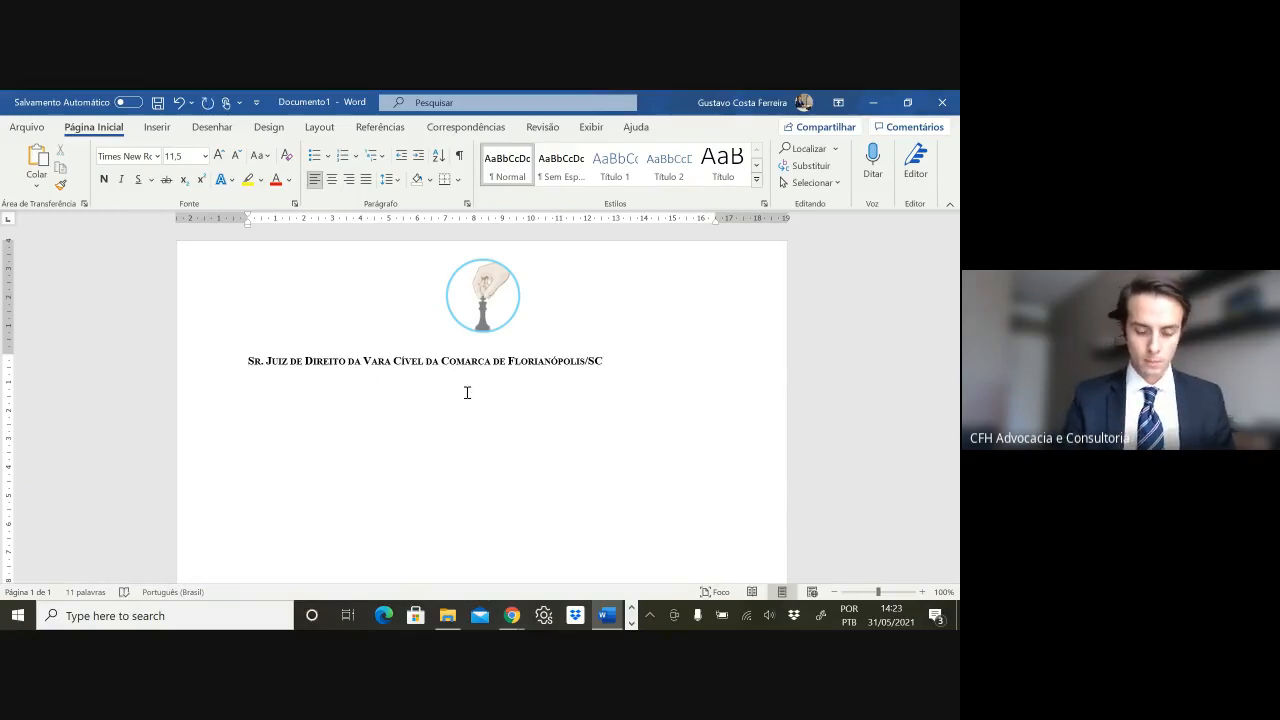
- Type the party name 'Advogado no Controle' in bold
text(V)
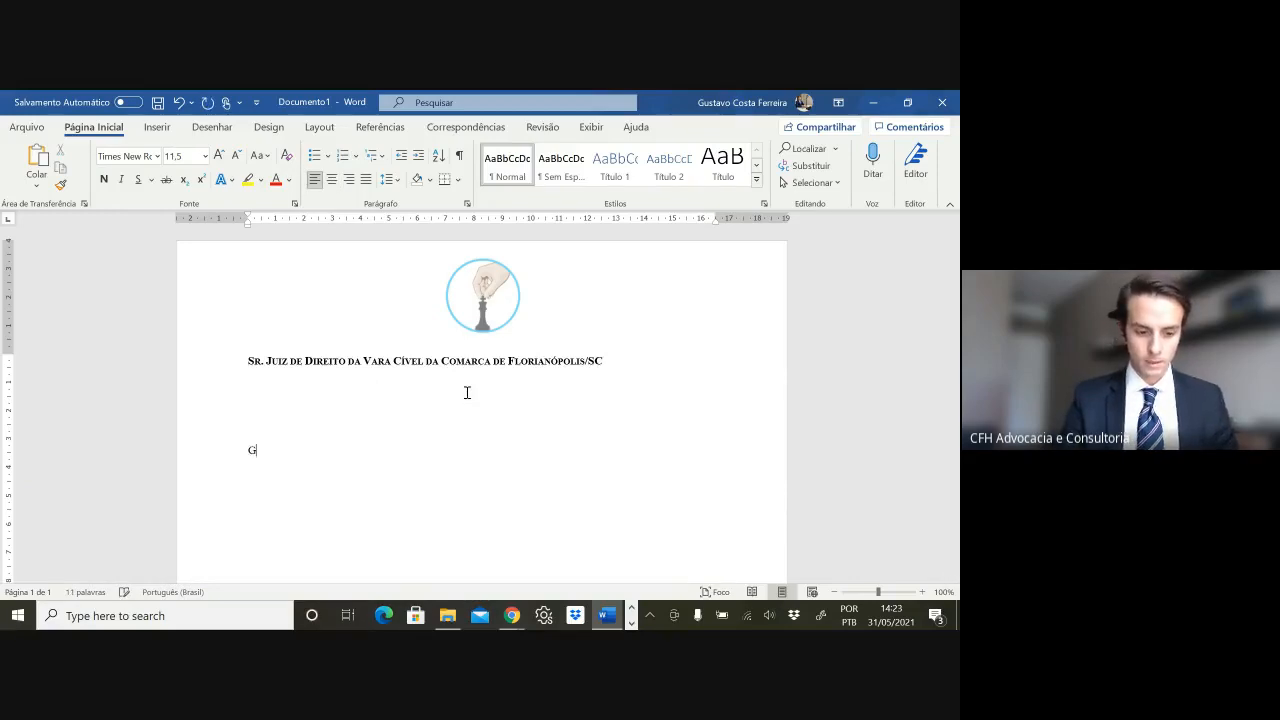
key(BackSpace)
key(ctrl+n)
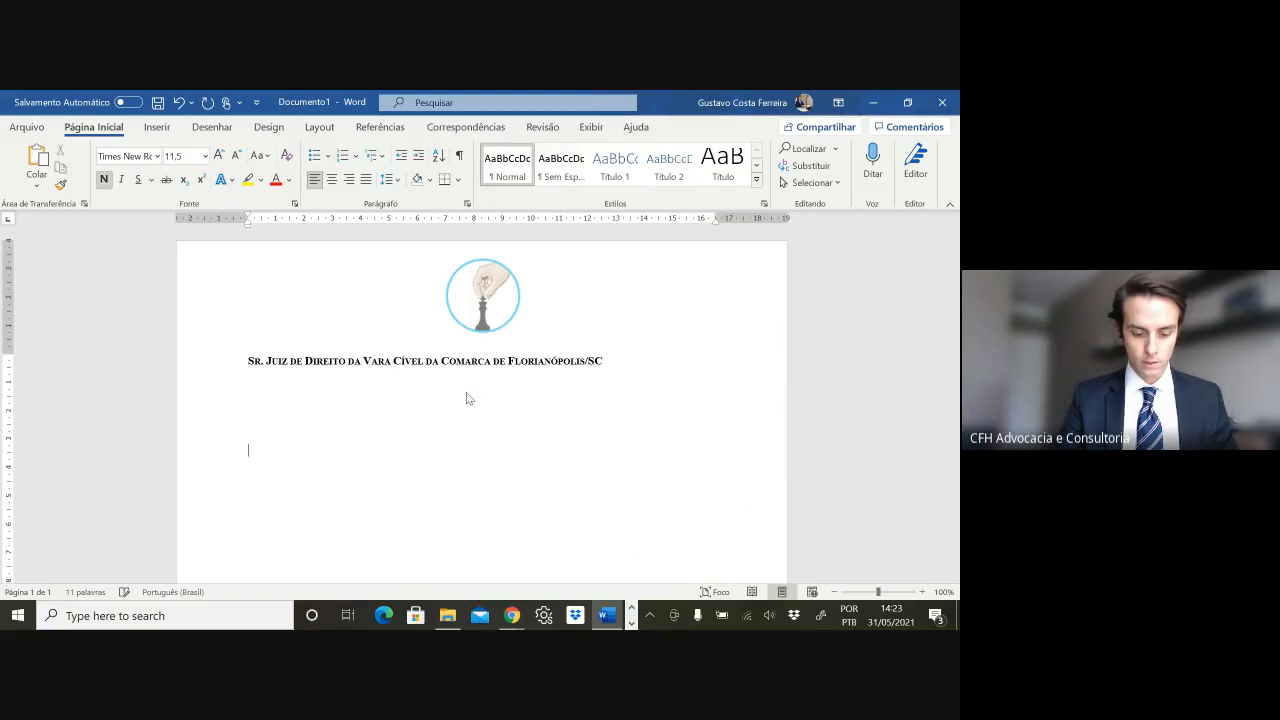
text(Advogado no)
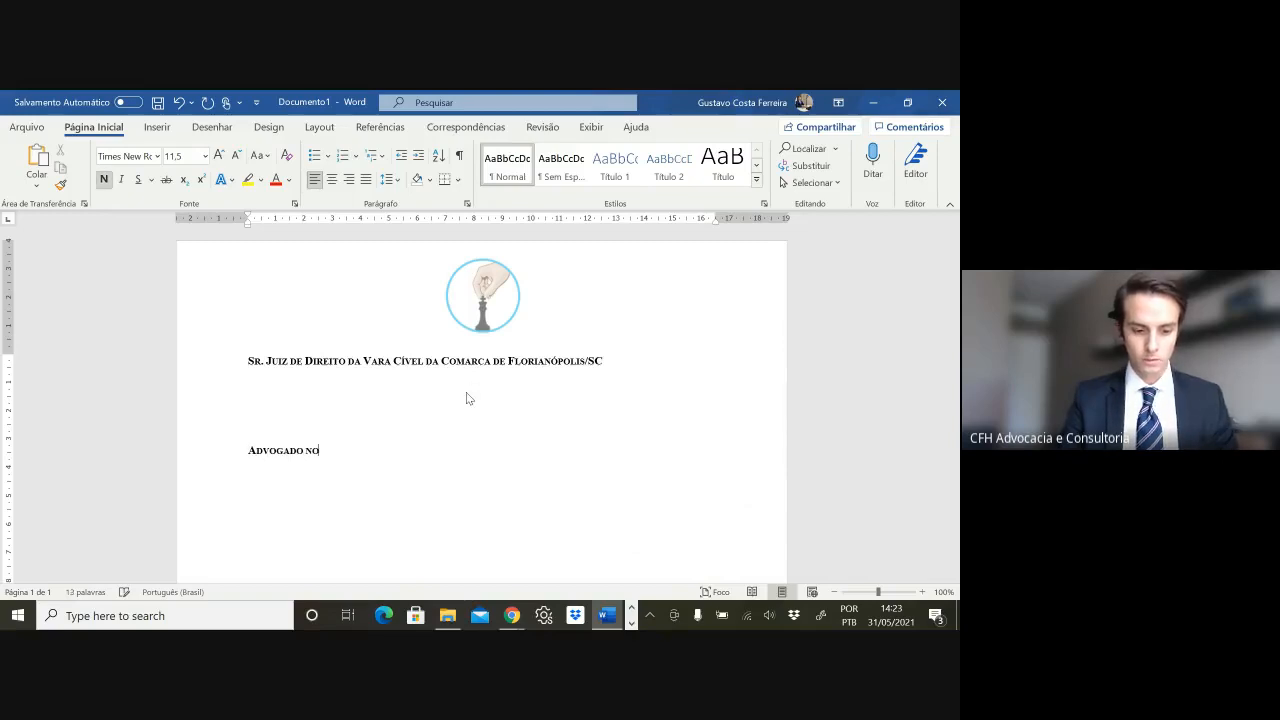
text( Controle)
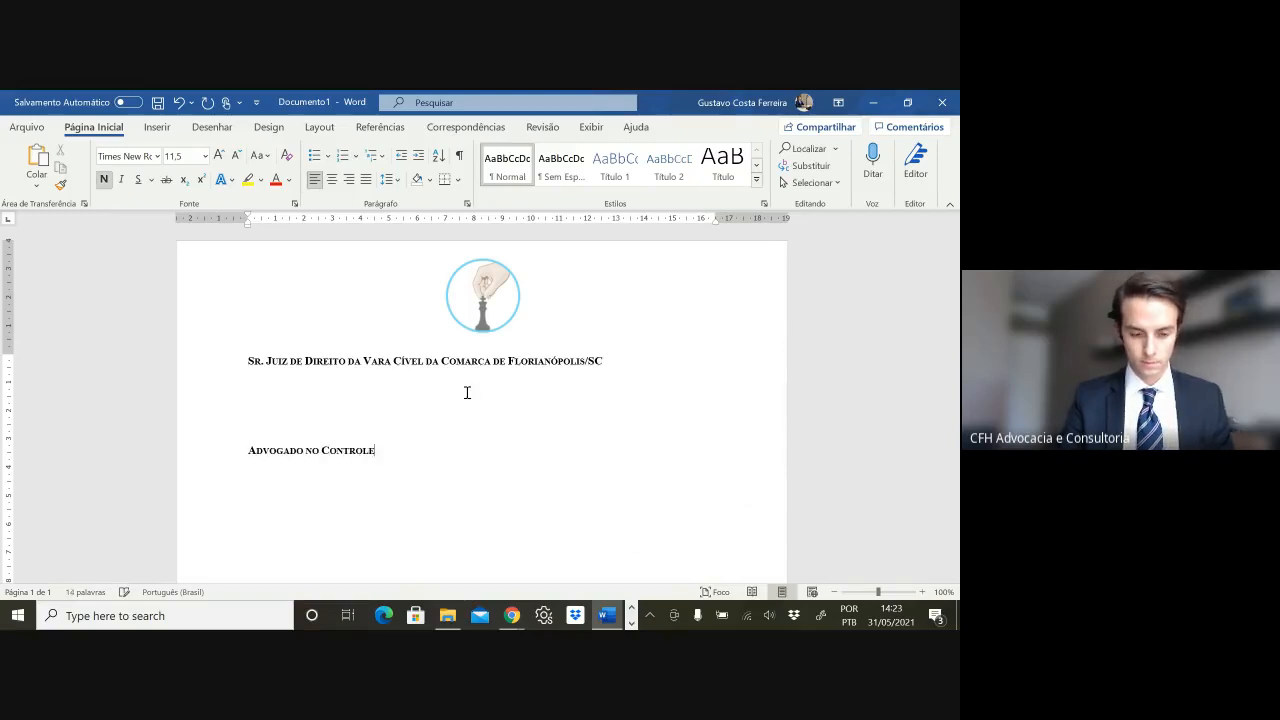
key(ctrl+n)
- Add 'brasileiro, casado, advogado, inscrito no CPF, RG XX, domiciliado no XXX......' in plain text
key(ctrl+shift+k)
text(, pes)
key(BackSpace)
key(BackSpace)
key(BackSpace)
text(br)
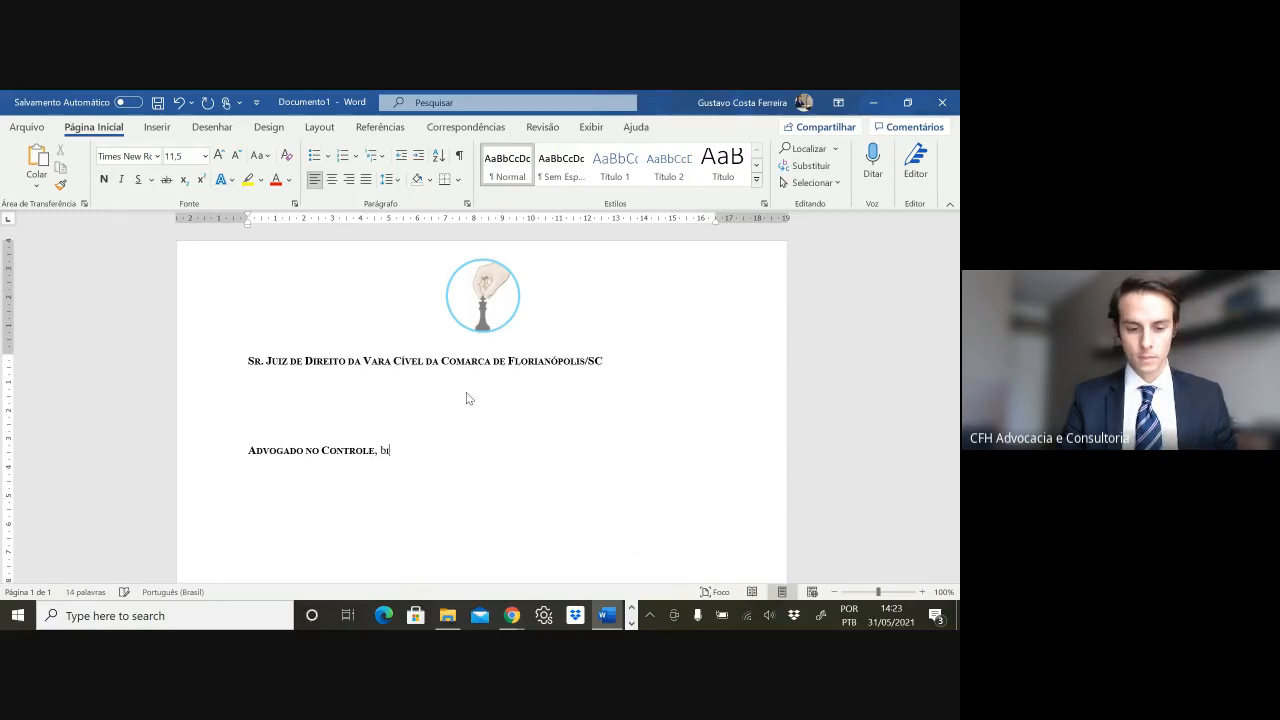
text(asileiro, casado, )
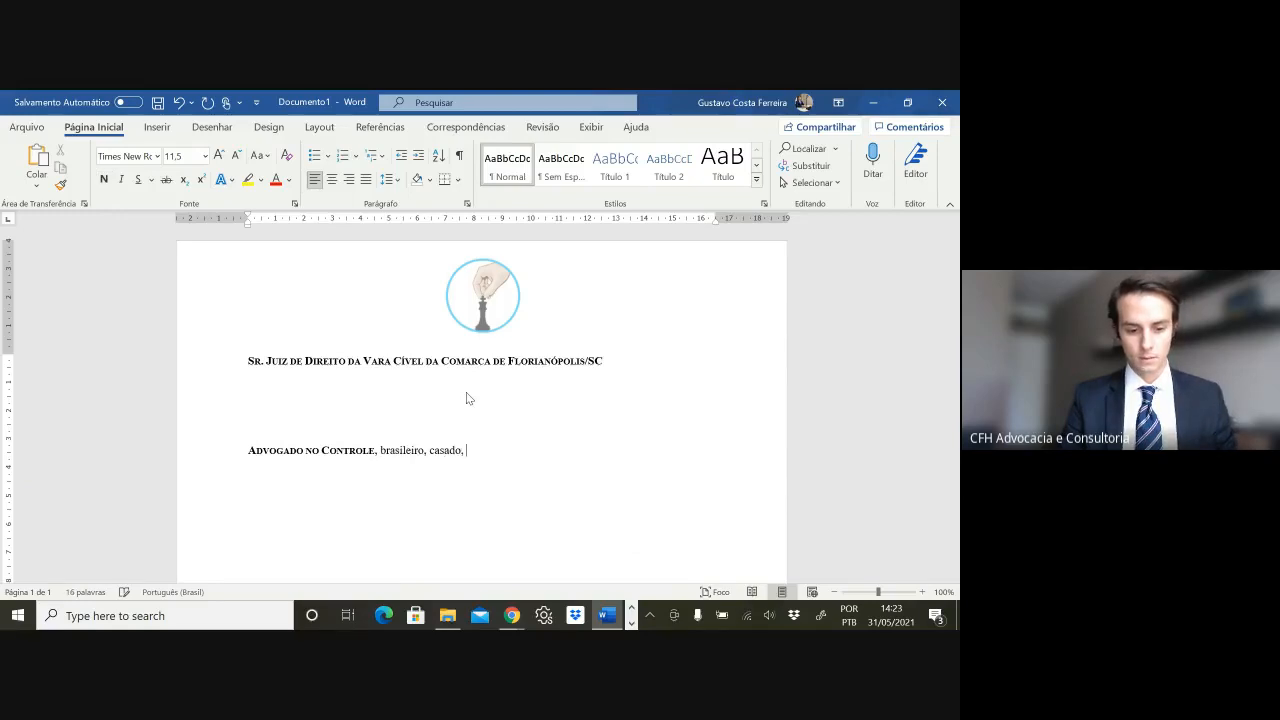
text(advogado, inscr)
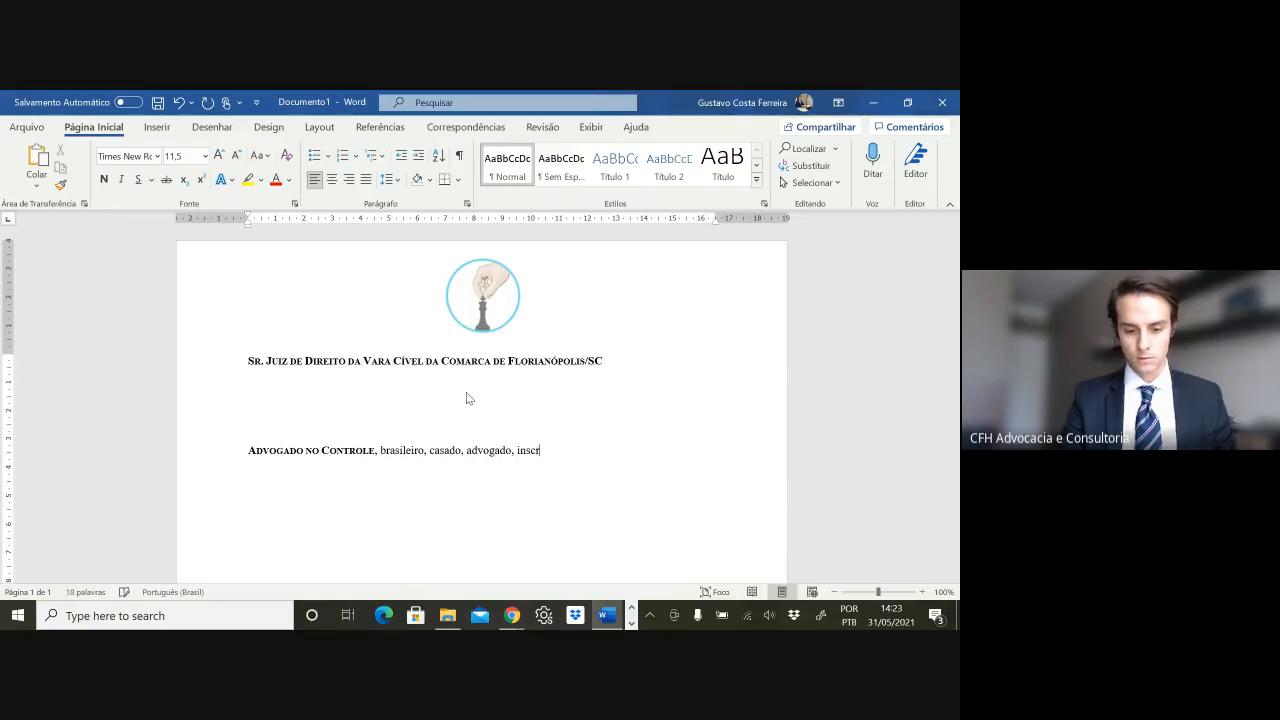
text(ito no CPF)
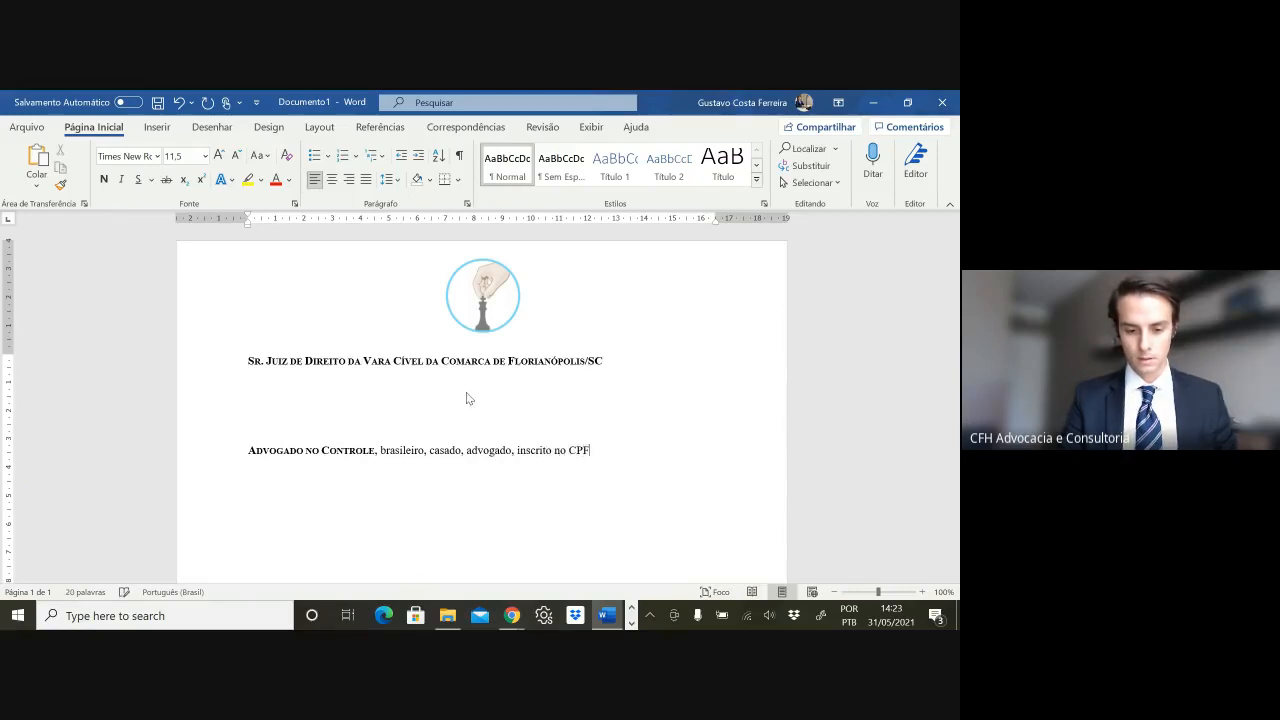
text(, RG XX, com)
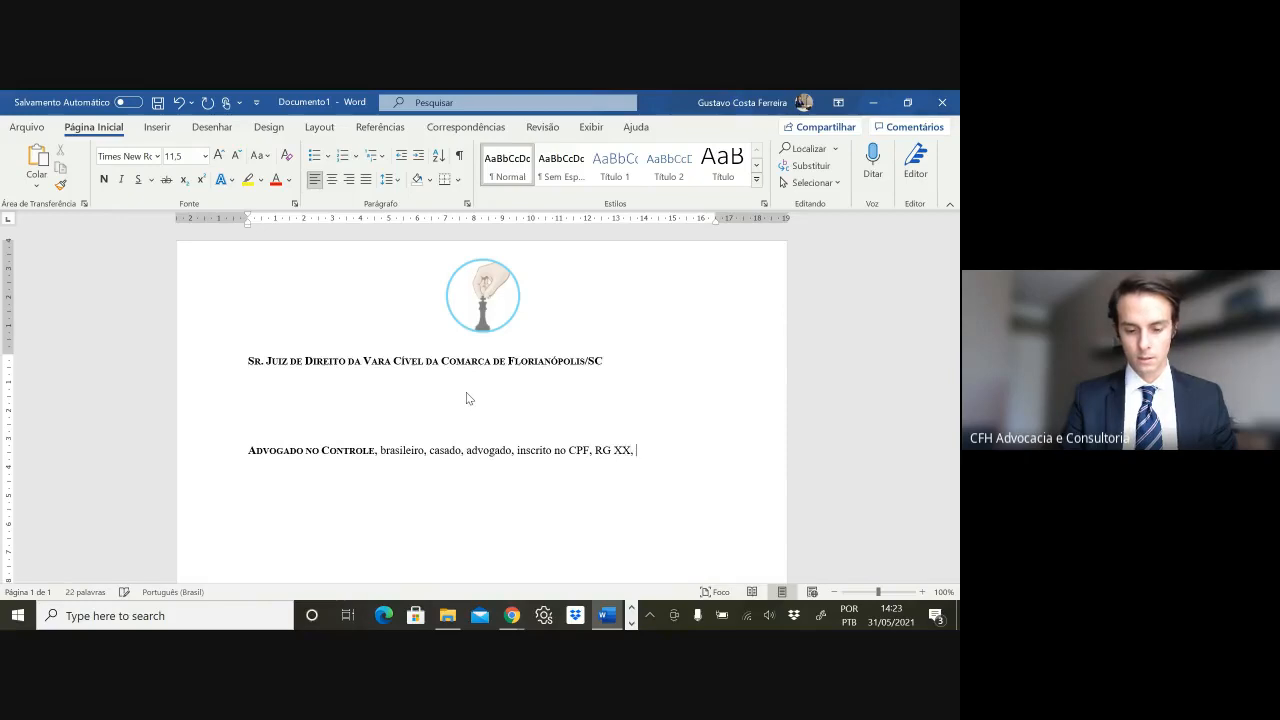
text(om)
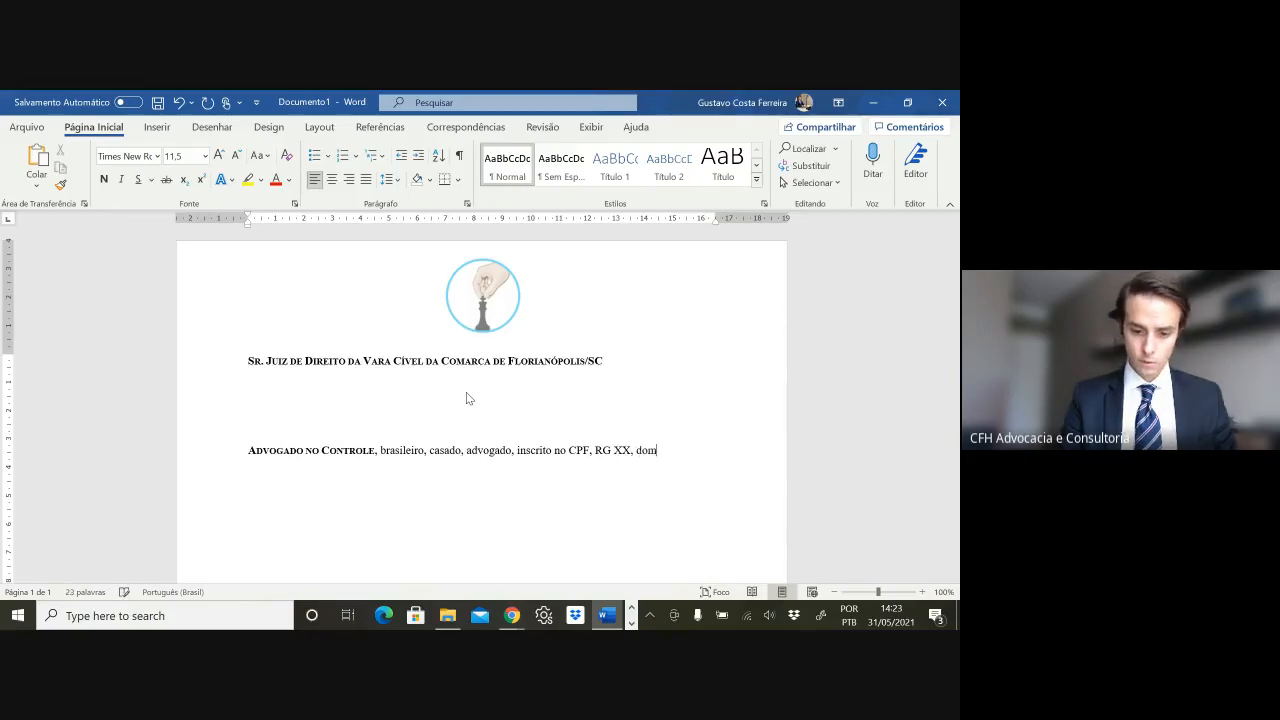
text(iciliado no XXX.......)
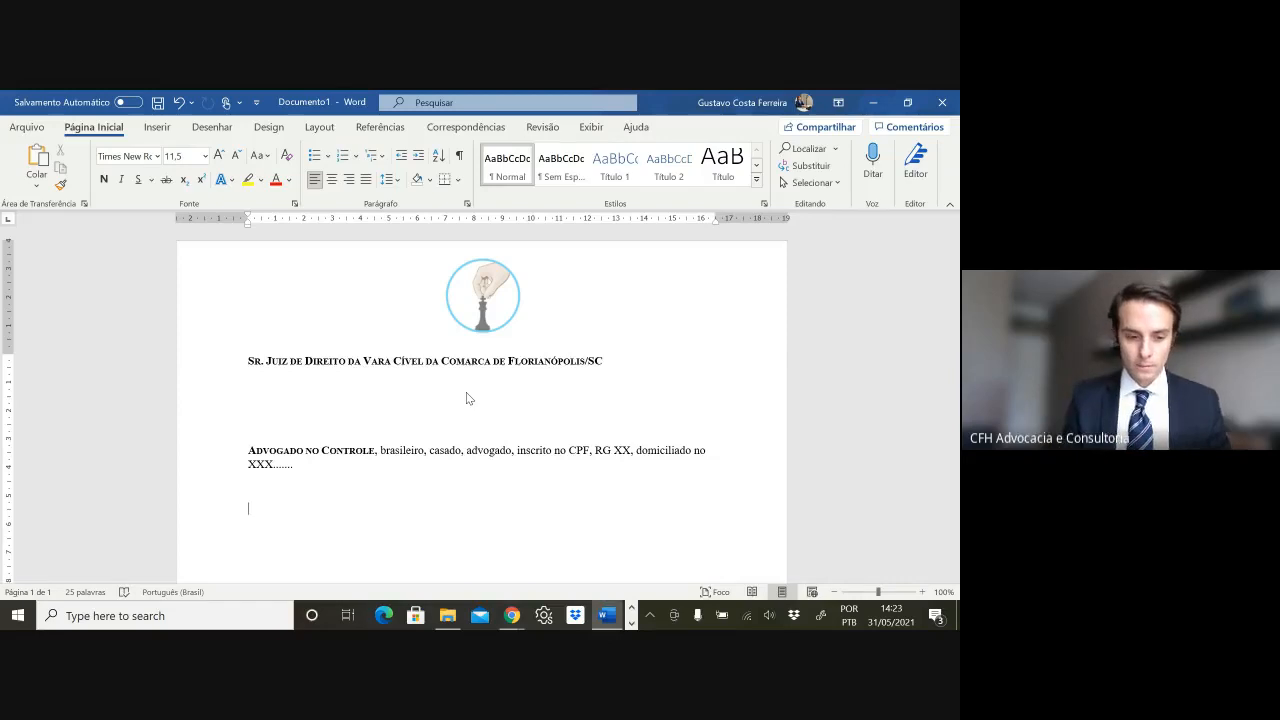
- Create a numbered list with items 'djioaijdoij' and 'jdosijodjsij' plus an empty third, then select the first two
mouse_move(511, 615)
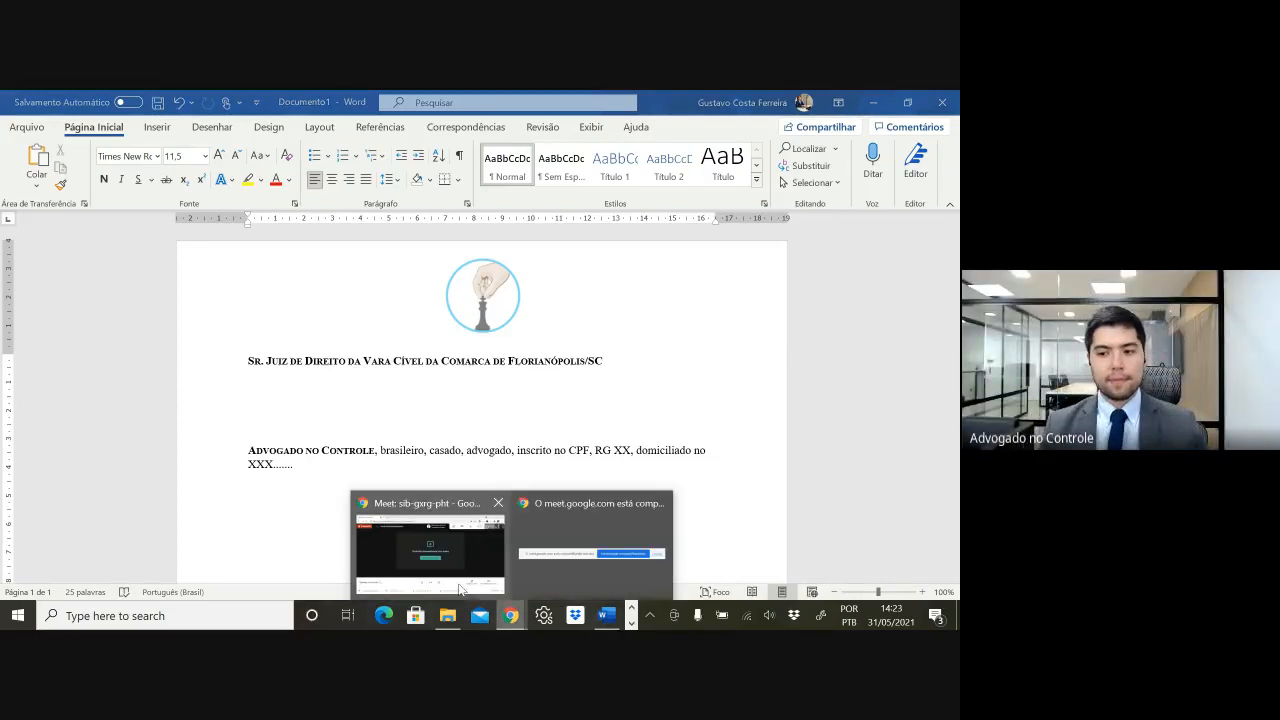
click(297, 497)
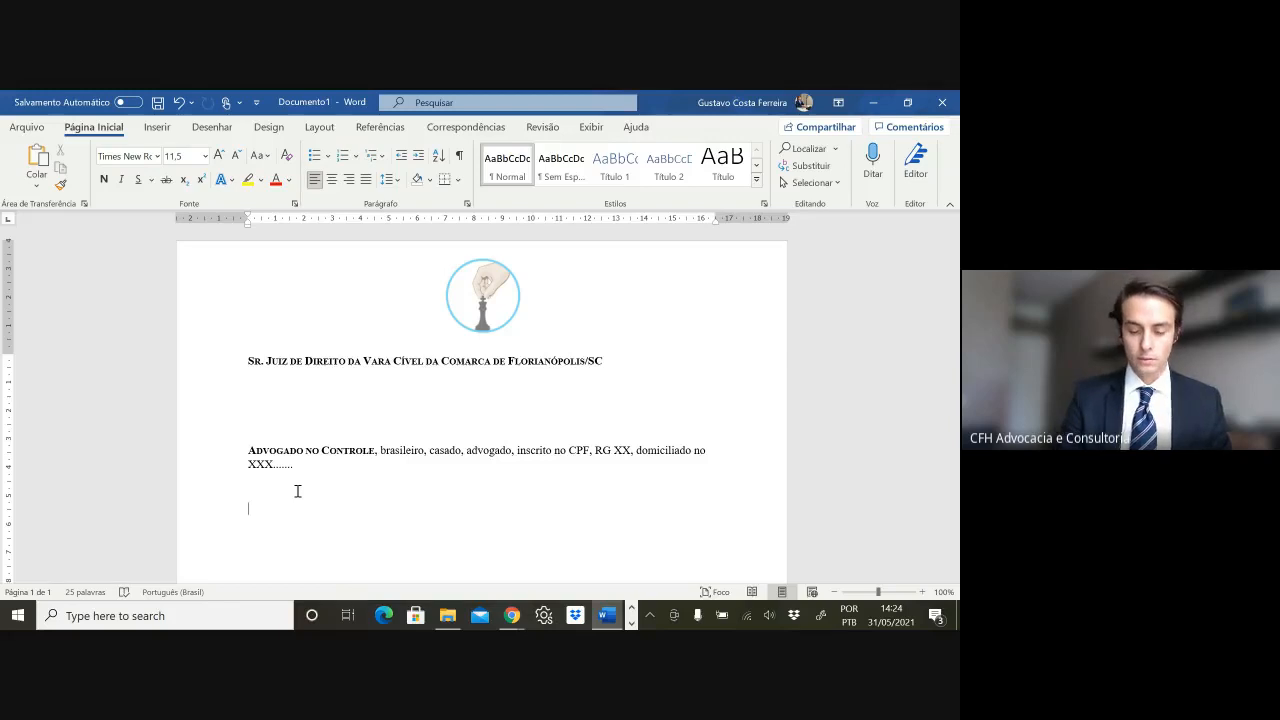
text(1)
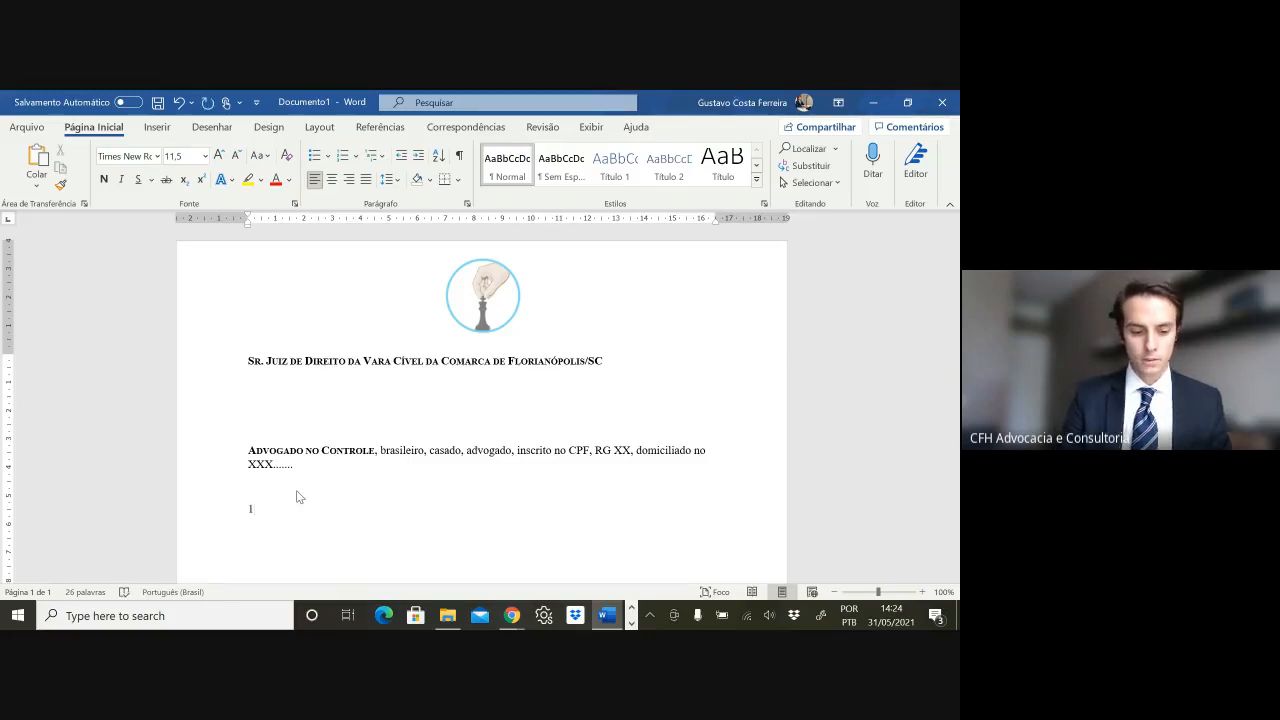
text(. )
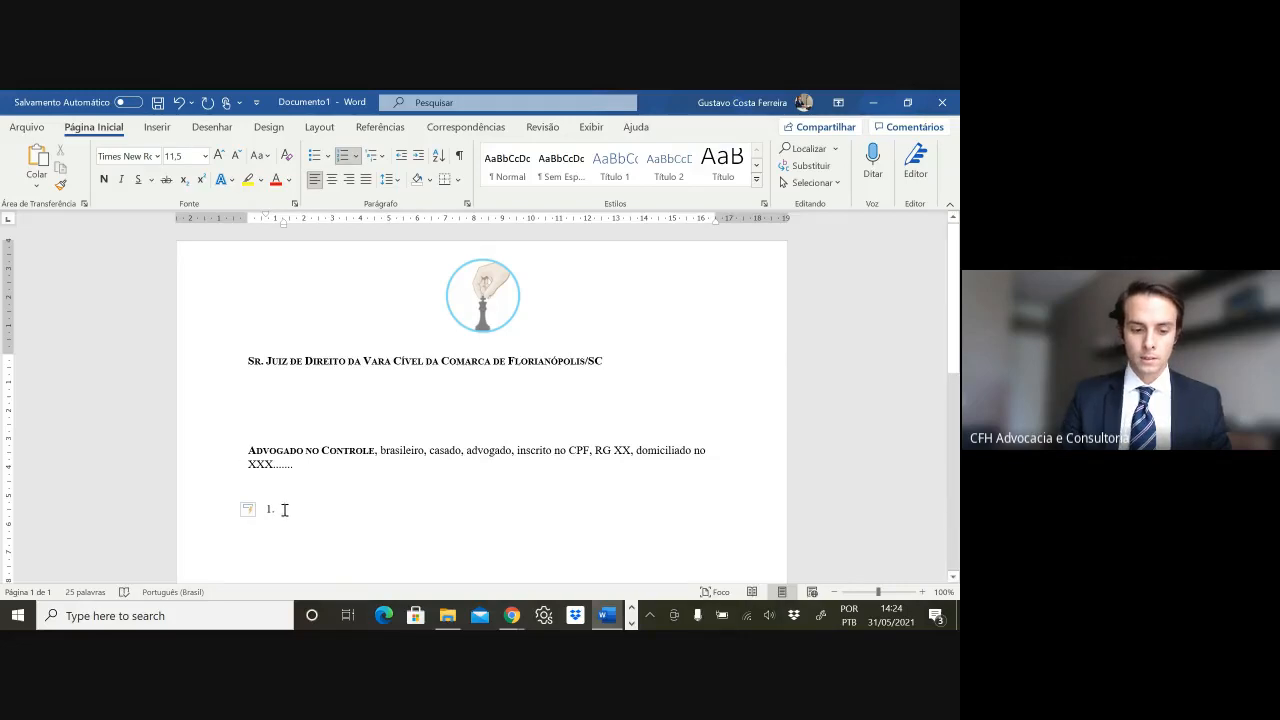
text(djioaijdoij)
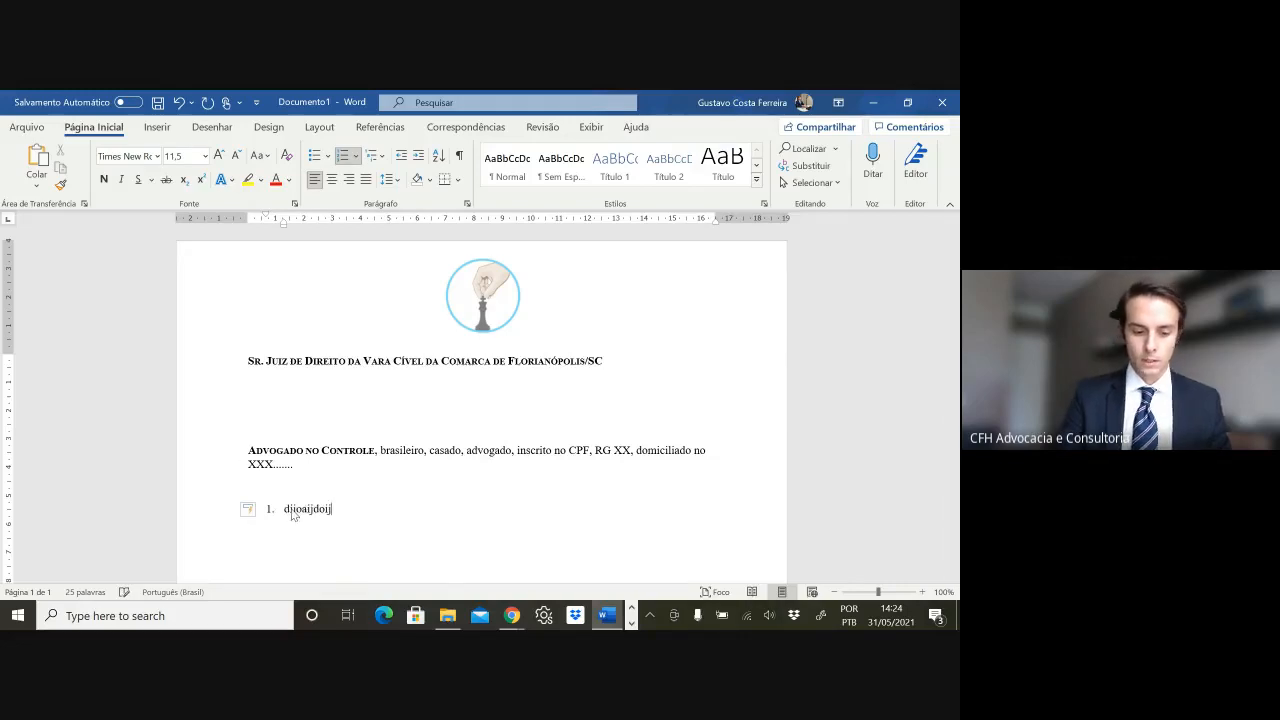
key(Return)
text(jdosijodjsij)
key(Return)
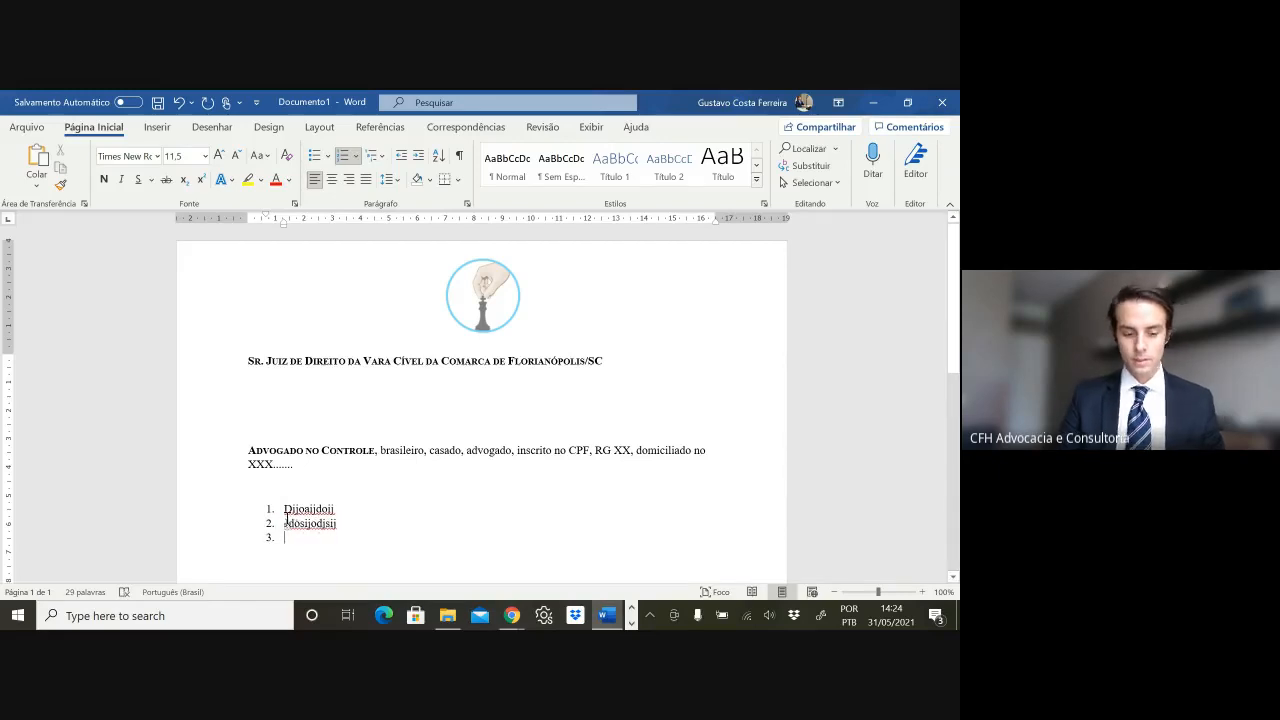
drag(284, 508, 277, 545)
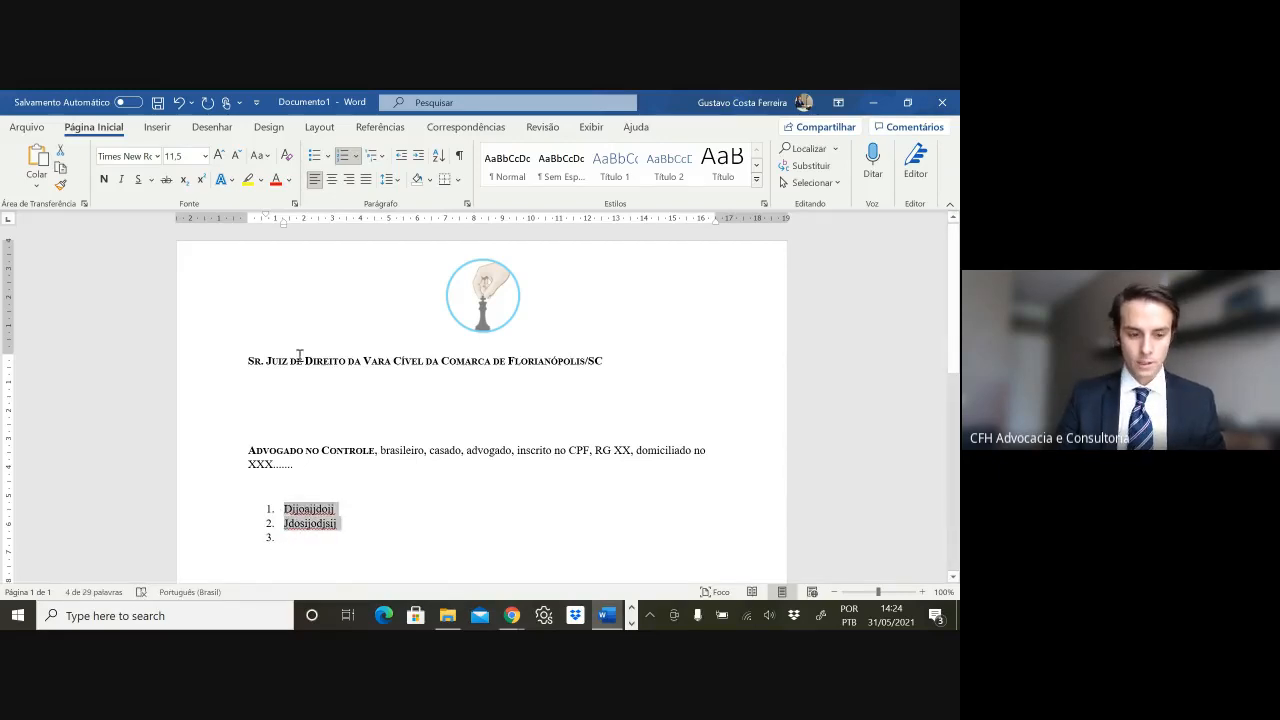
drag(281, 223, 248, 219)
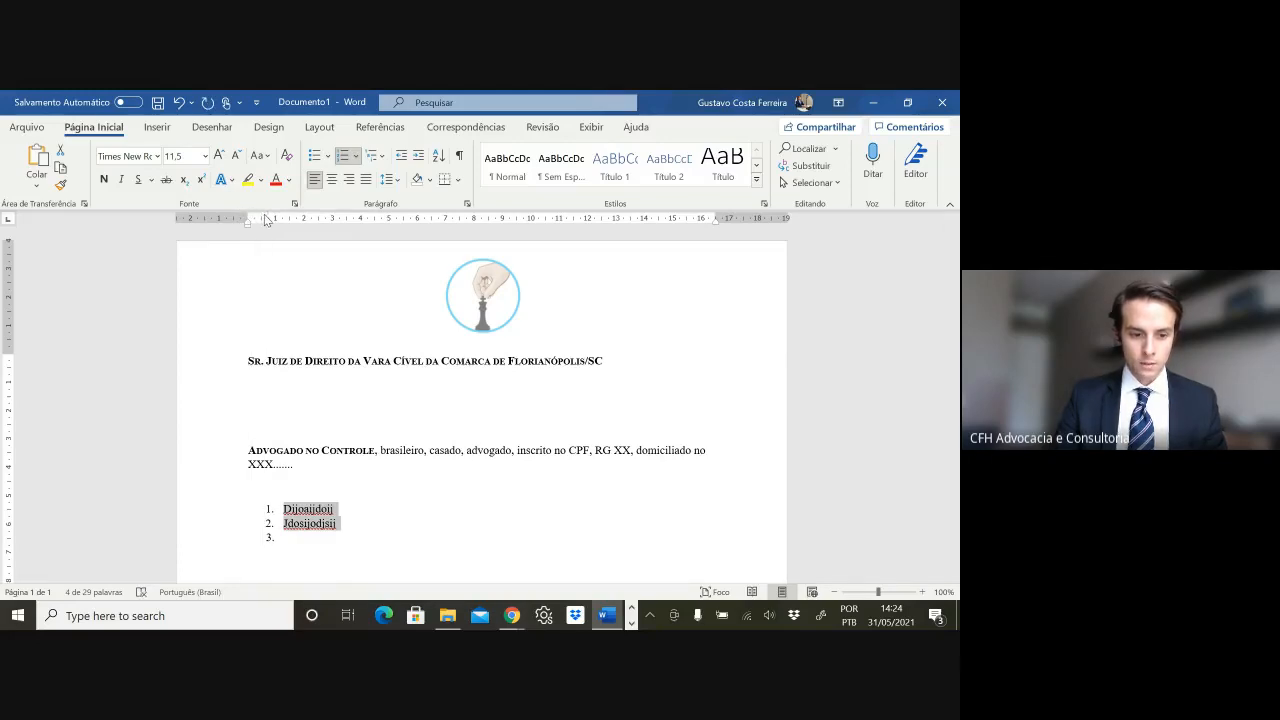
- Use the ruler markers to put the two items' numbers at the margin and their text further right
drag(267, 220, 246, 214)
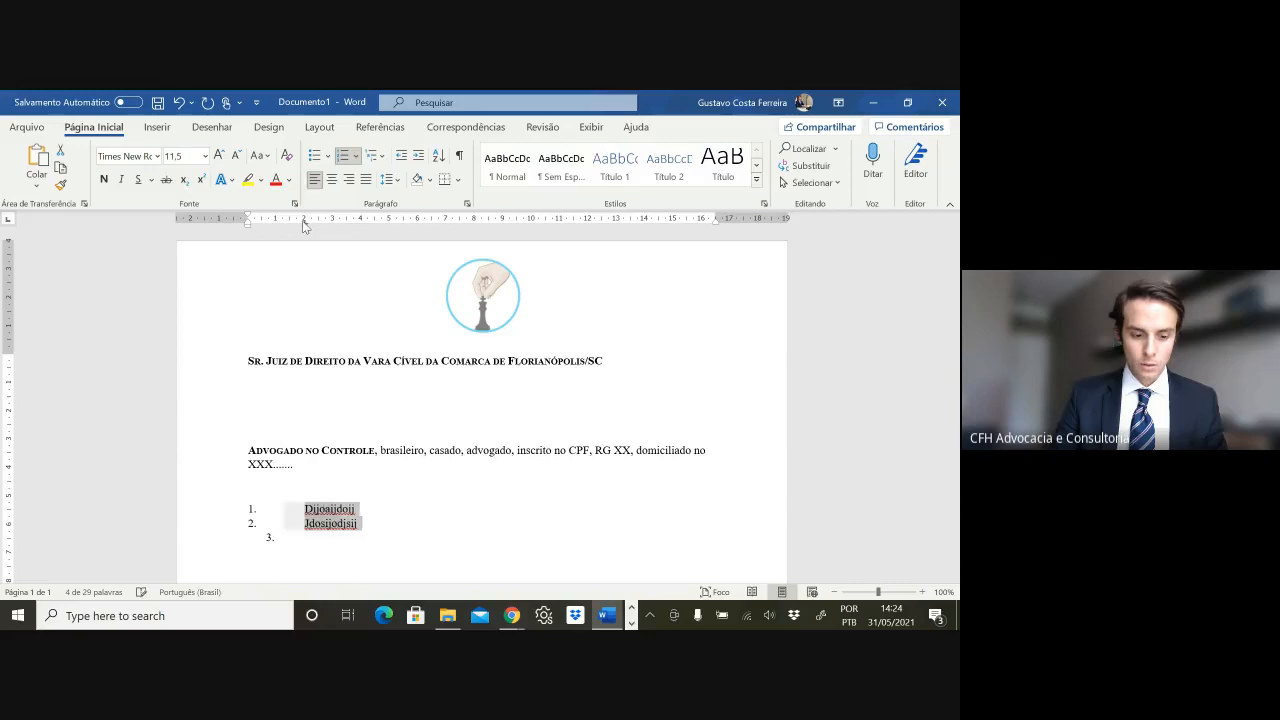
drag(302, 220, 302, 220)
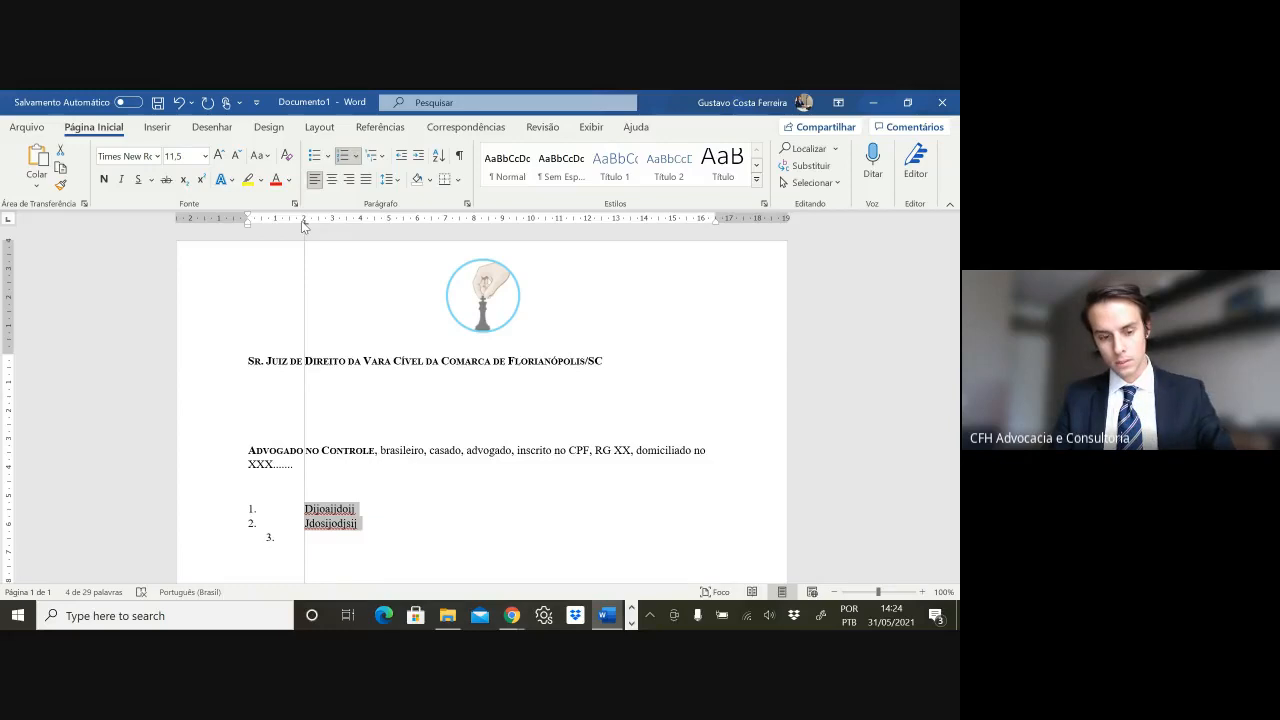
drag(302, 222, 303, 223)
click(365, 521)
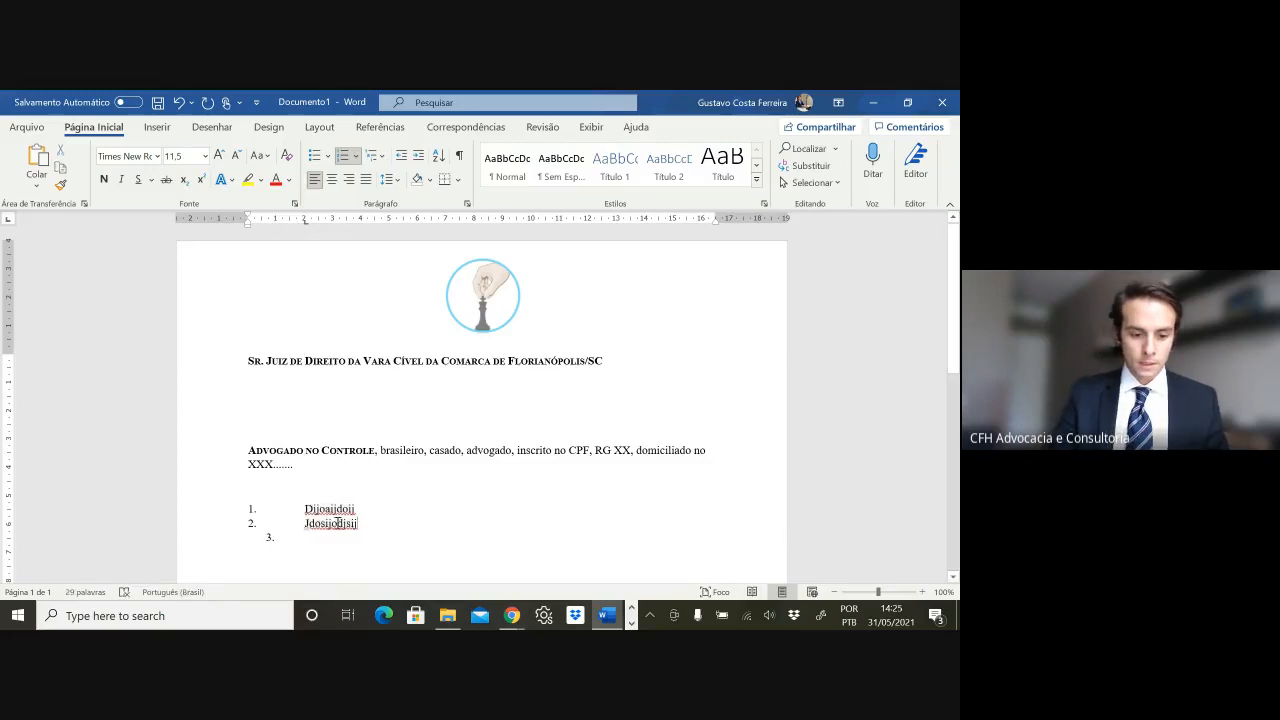
drag(338, 522, 305, 508)
right_click(328, 513)
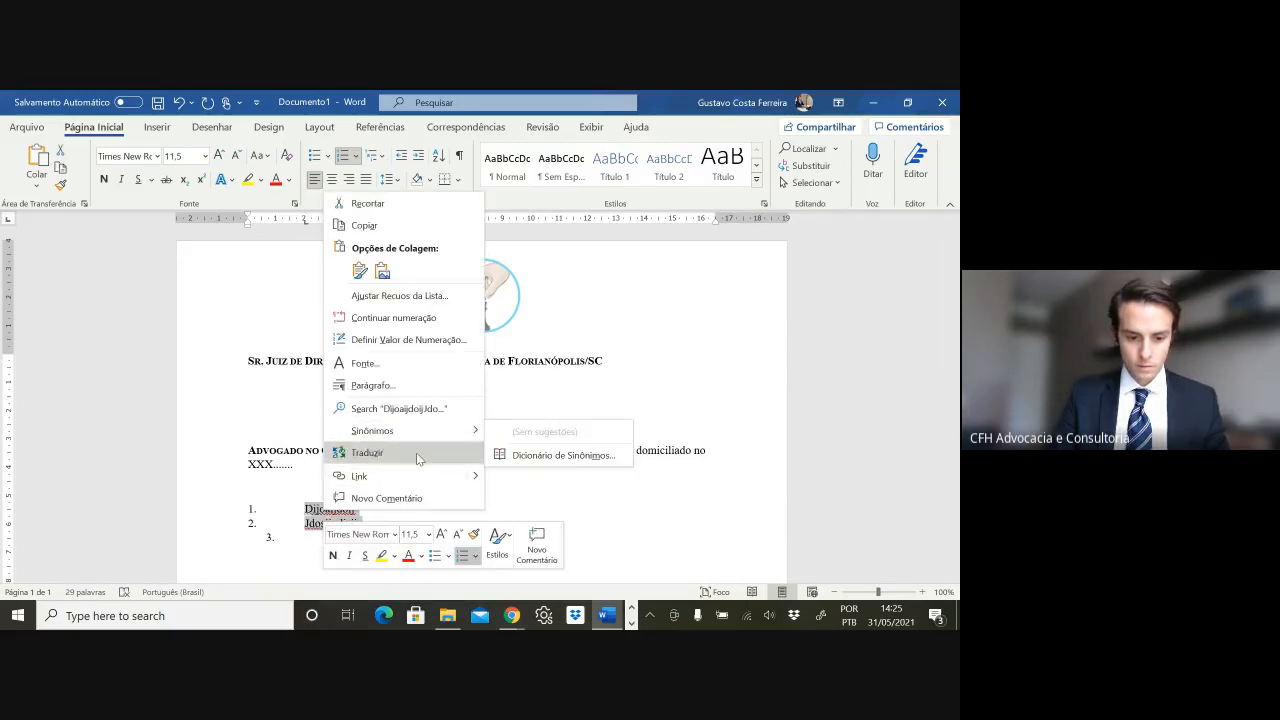
click(386, 520)
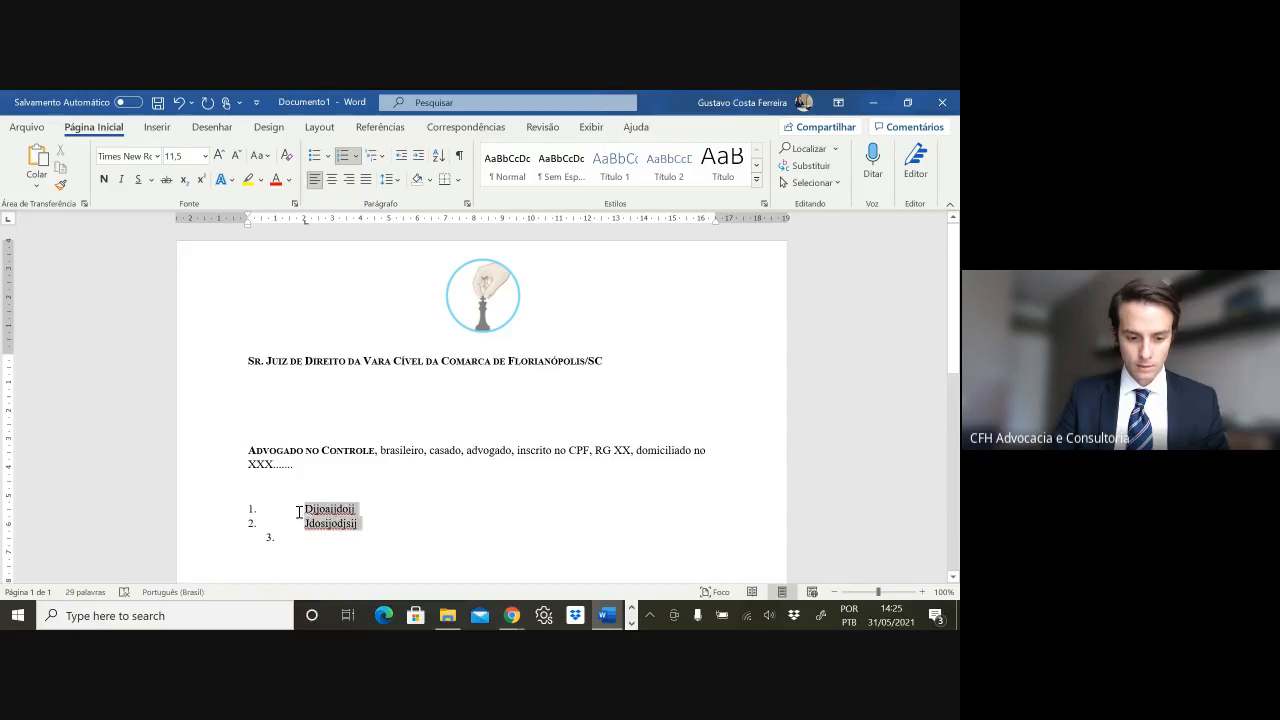
drag(298, 512, 340, 526)
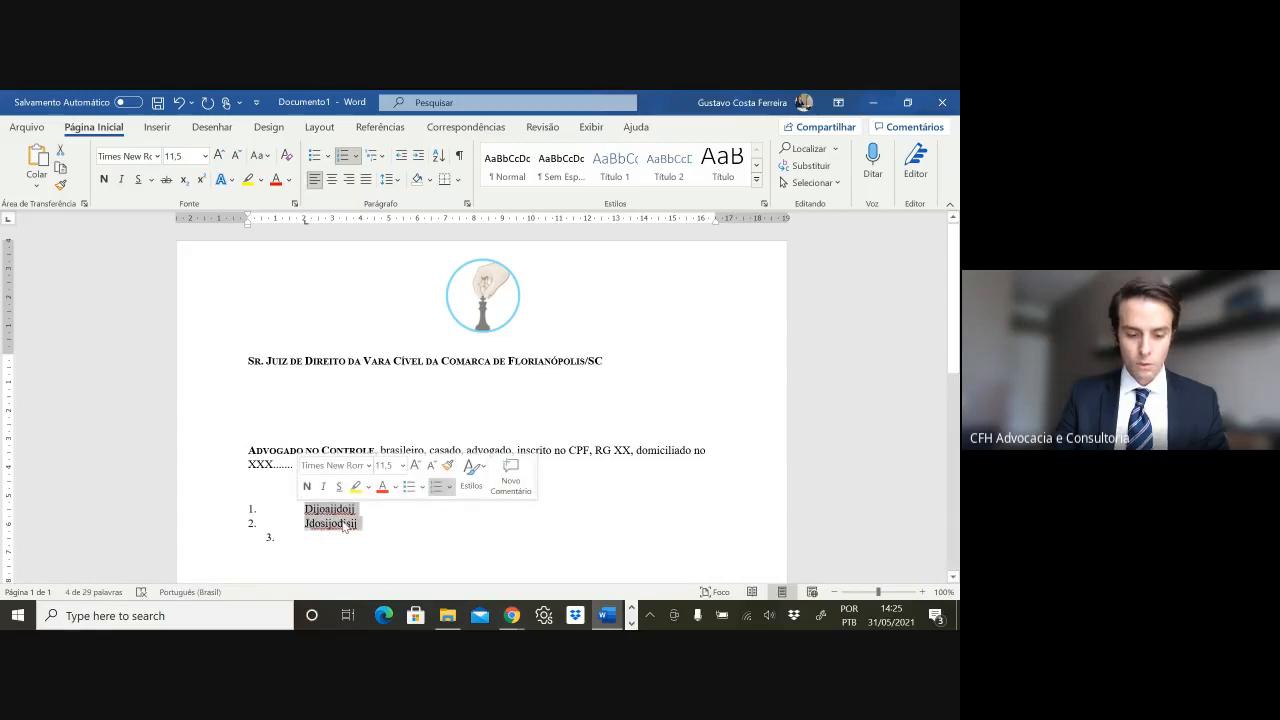
- Give the list items 1.5 line spacing, 0 pt after, with same-style spacing allowed
right_click(344, 527)
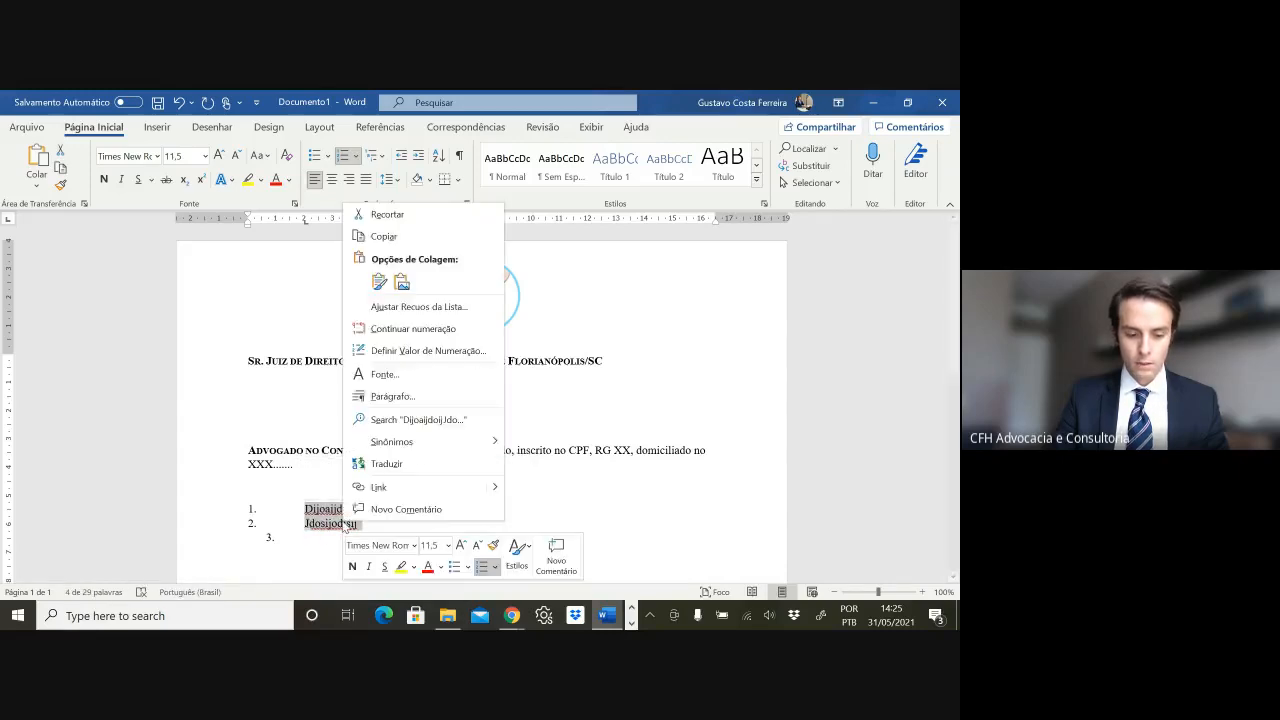
click(368, 398)
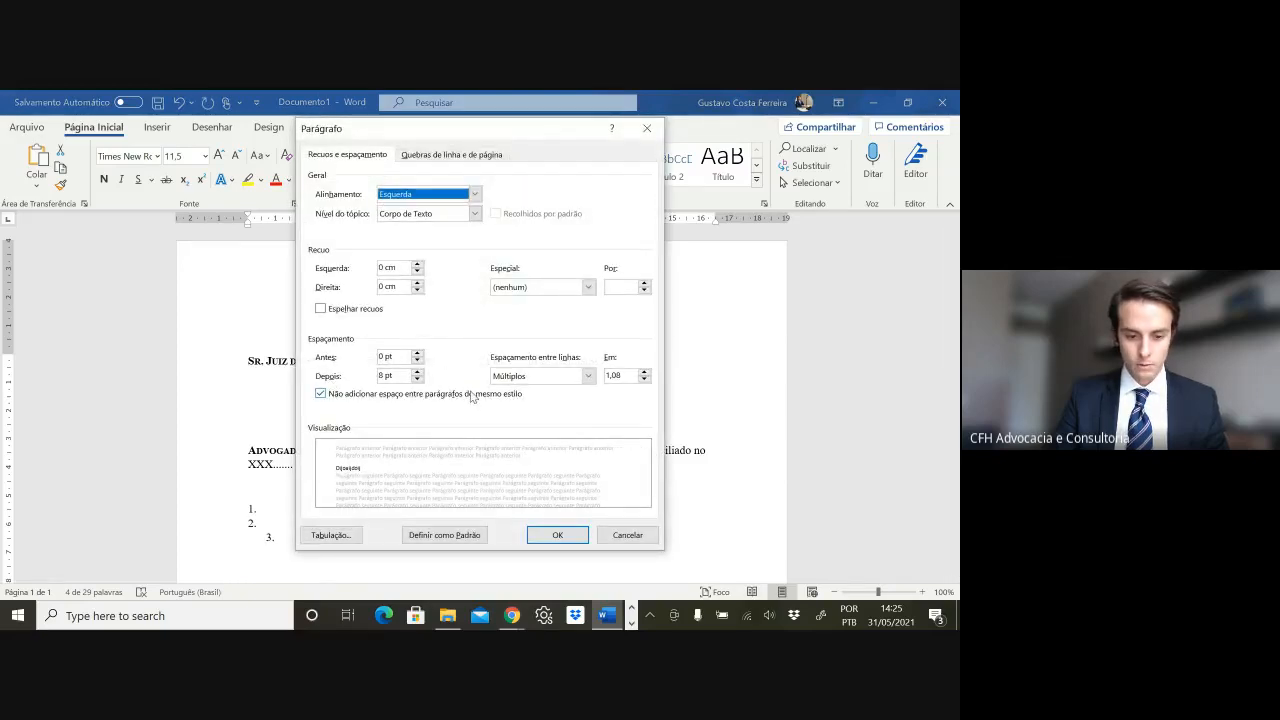
click(320, 394)
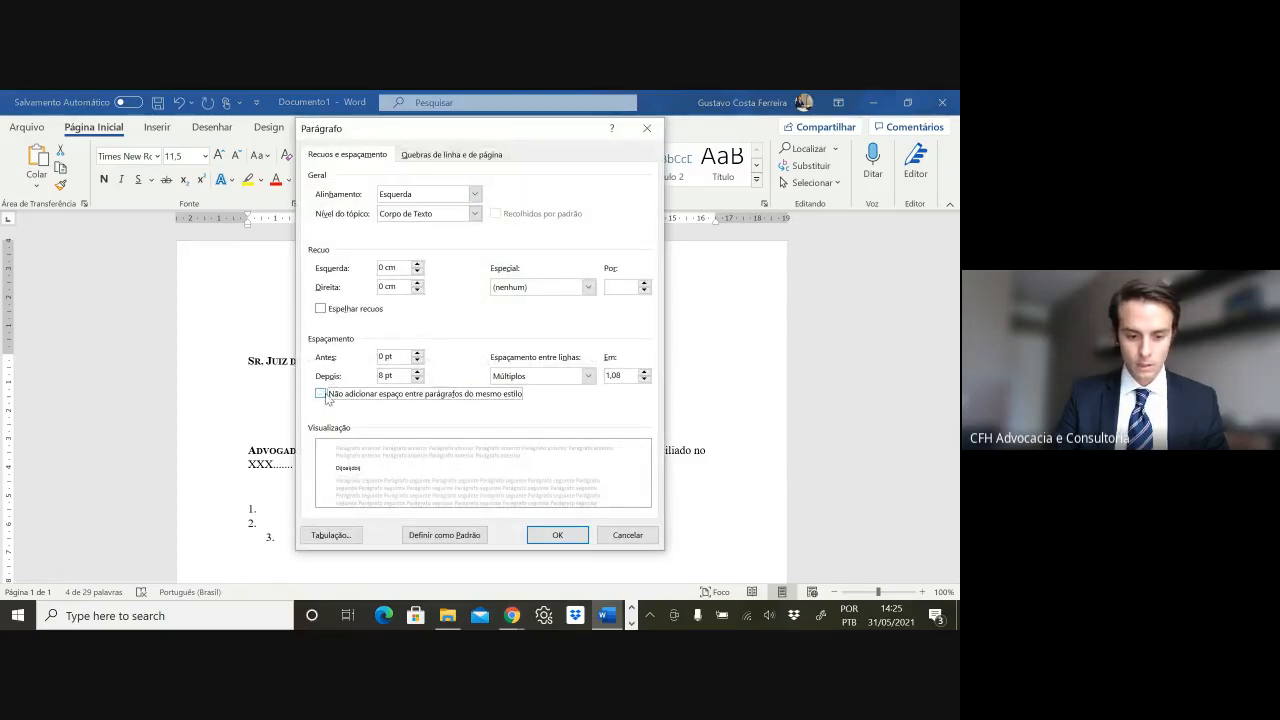
click(418, 380)
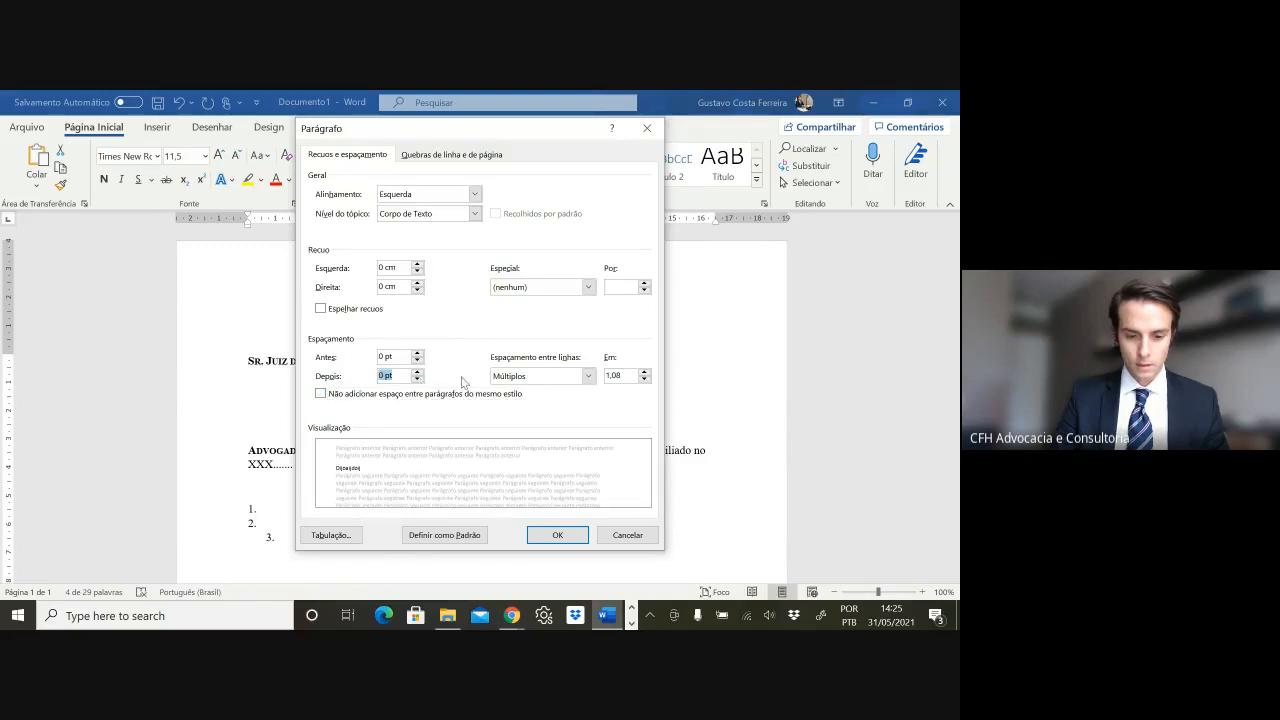
click(510, 380)
click(516, 401)
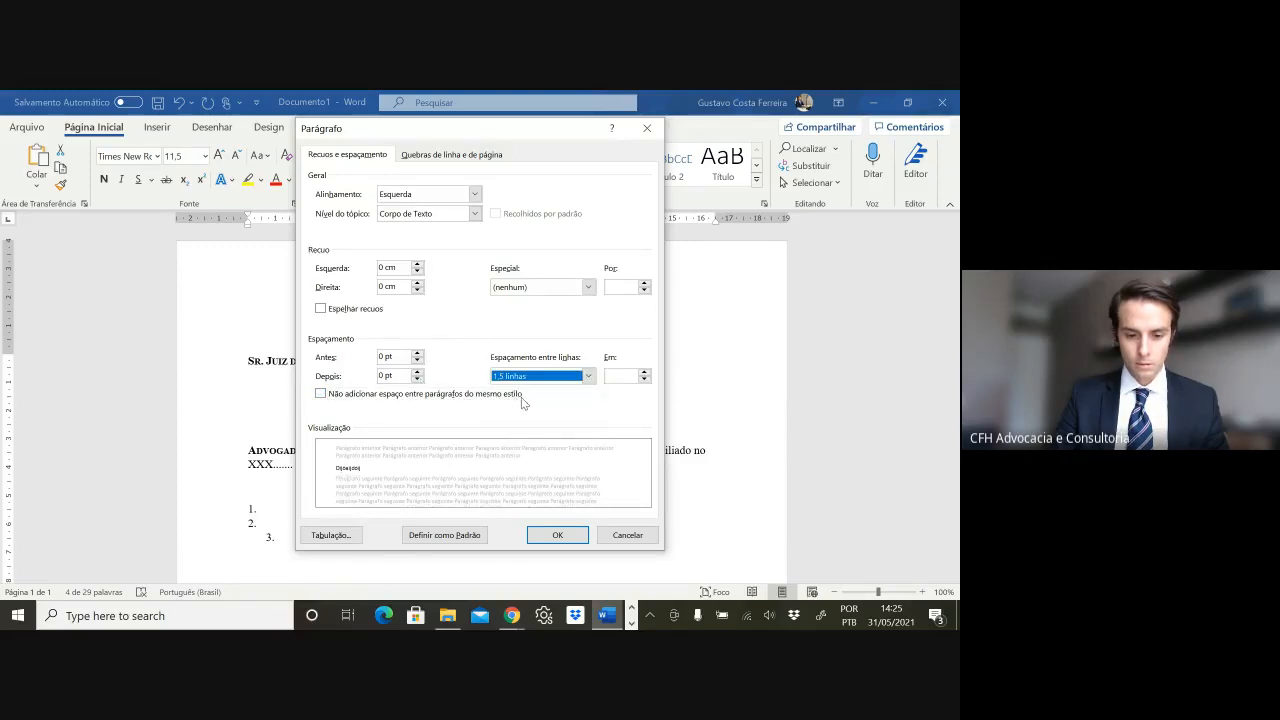
click(557, 535)
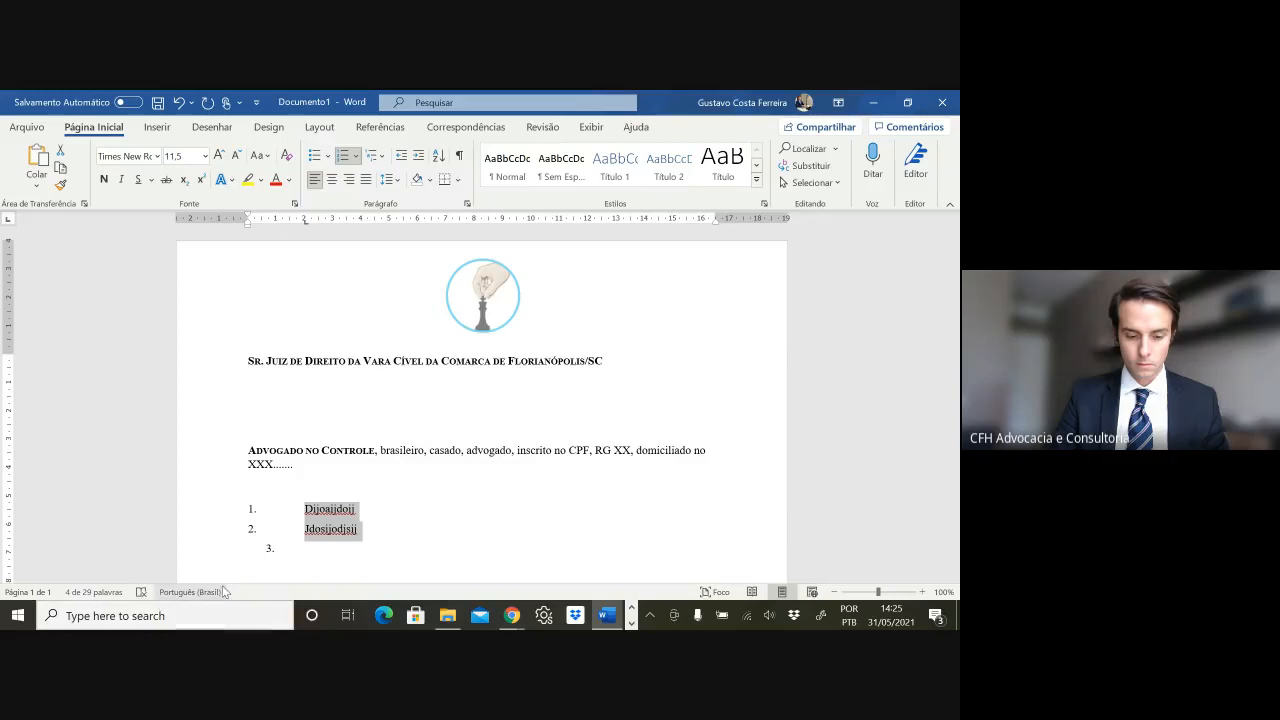
- Add list items 'djoidjijd' and 'jdoijd', leaving a new empty item below
click(368, 532)
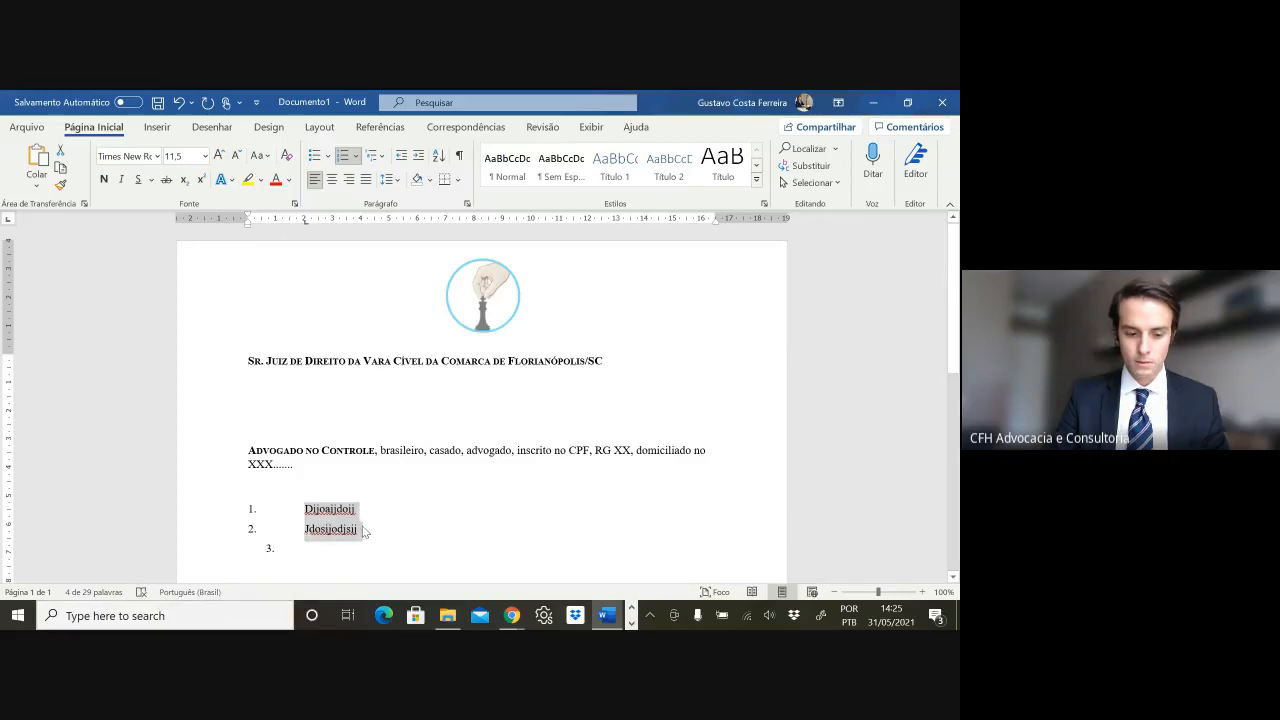
text(djoidjijd)
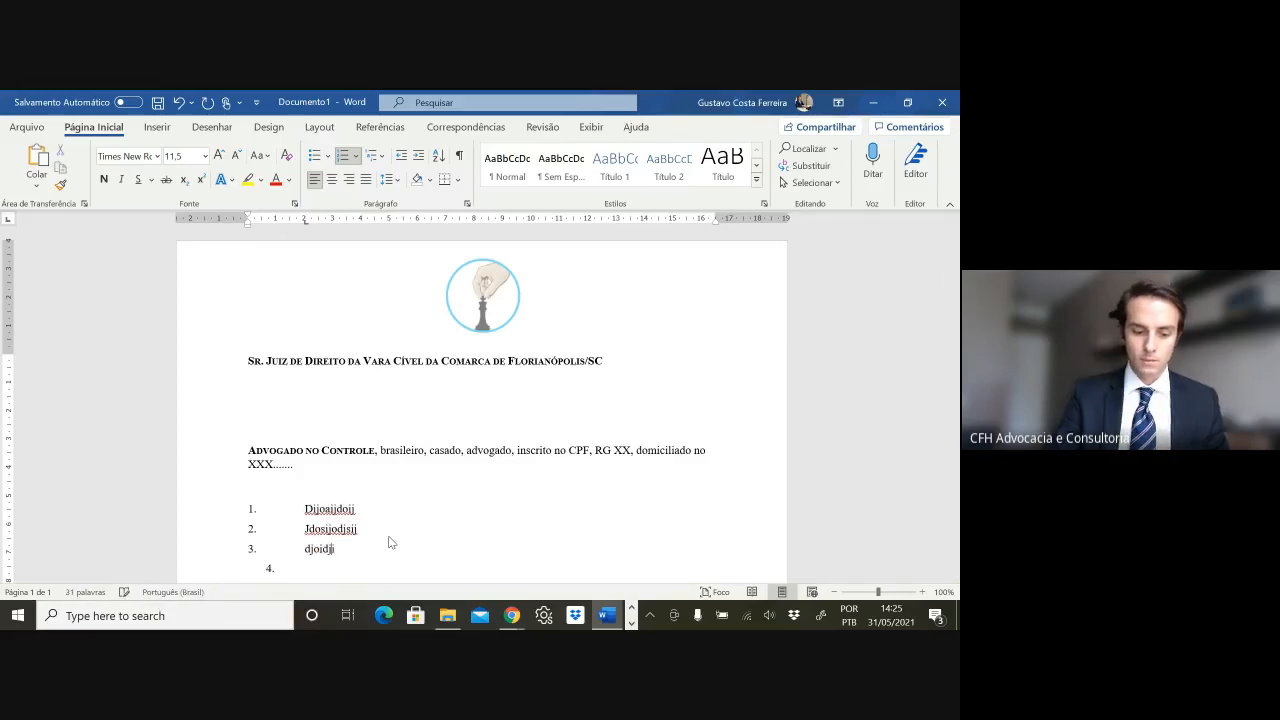
key(Return)
text(jdoijd)
key(Return)
key(Return)
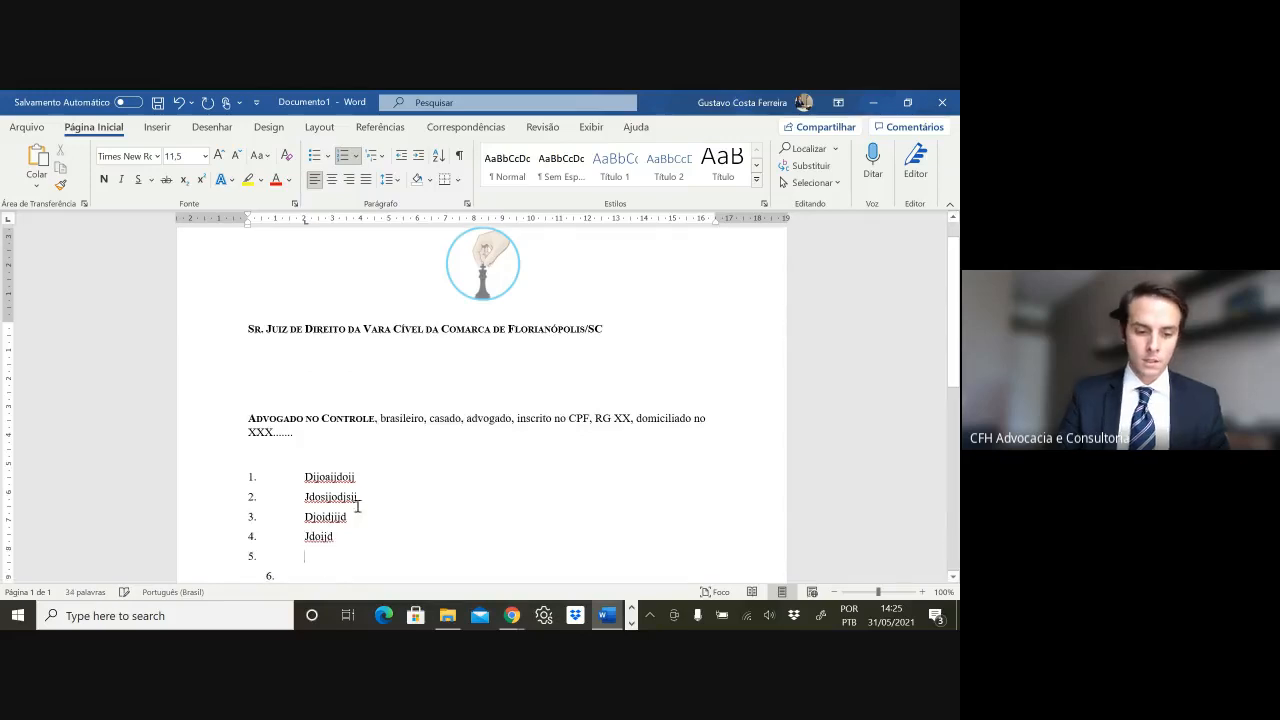
click(324, 466)
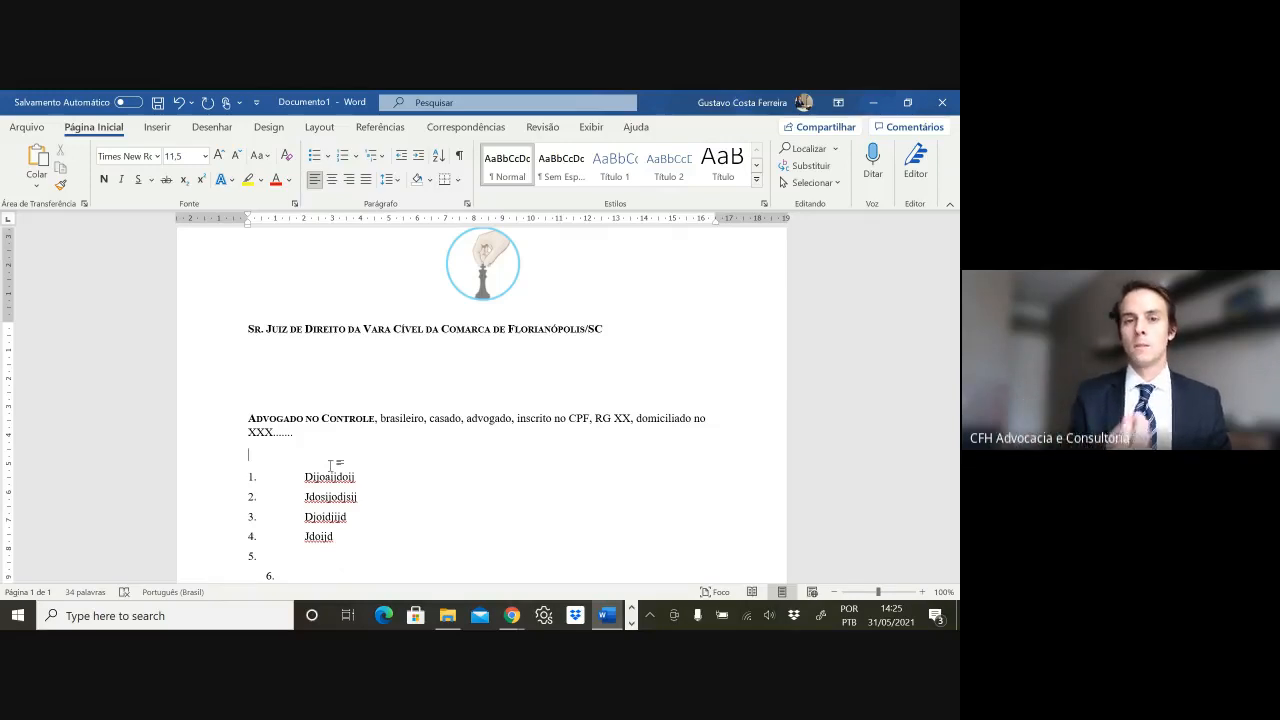
- Type 'I.' on the blank line above the list to start a roman-numeral heading
text(I)
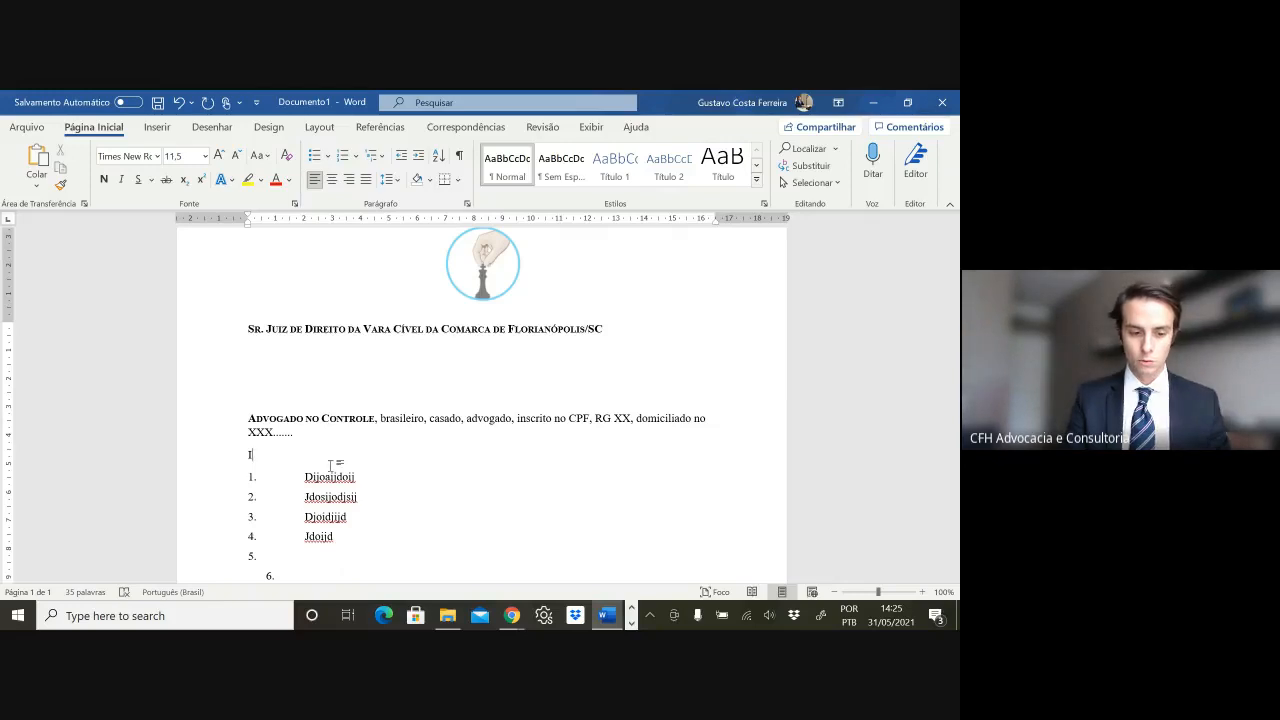
text(.)
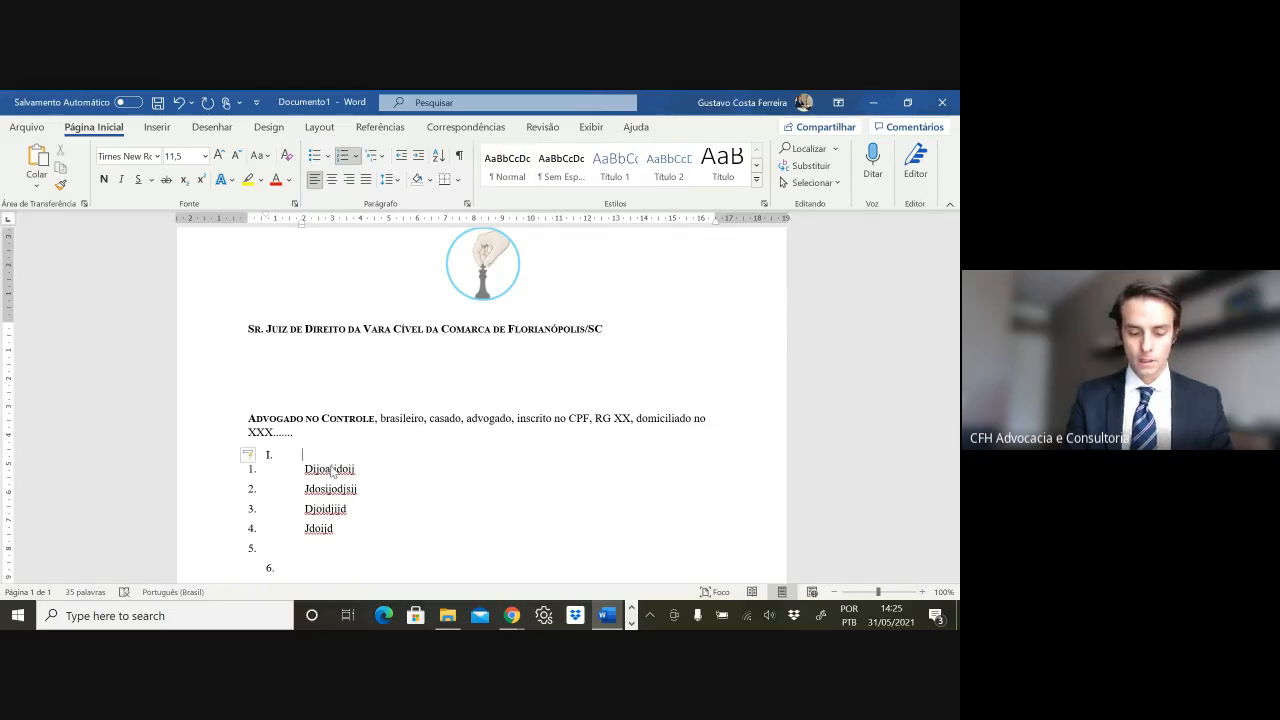
key(ctrl+z)
key(BackSpace)
key(BackSpace)
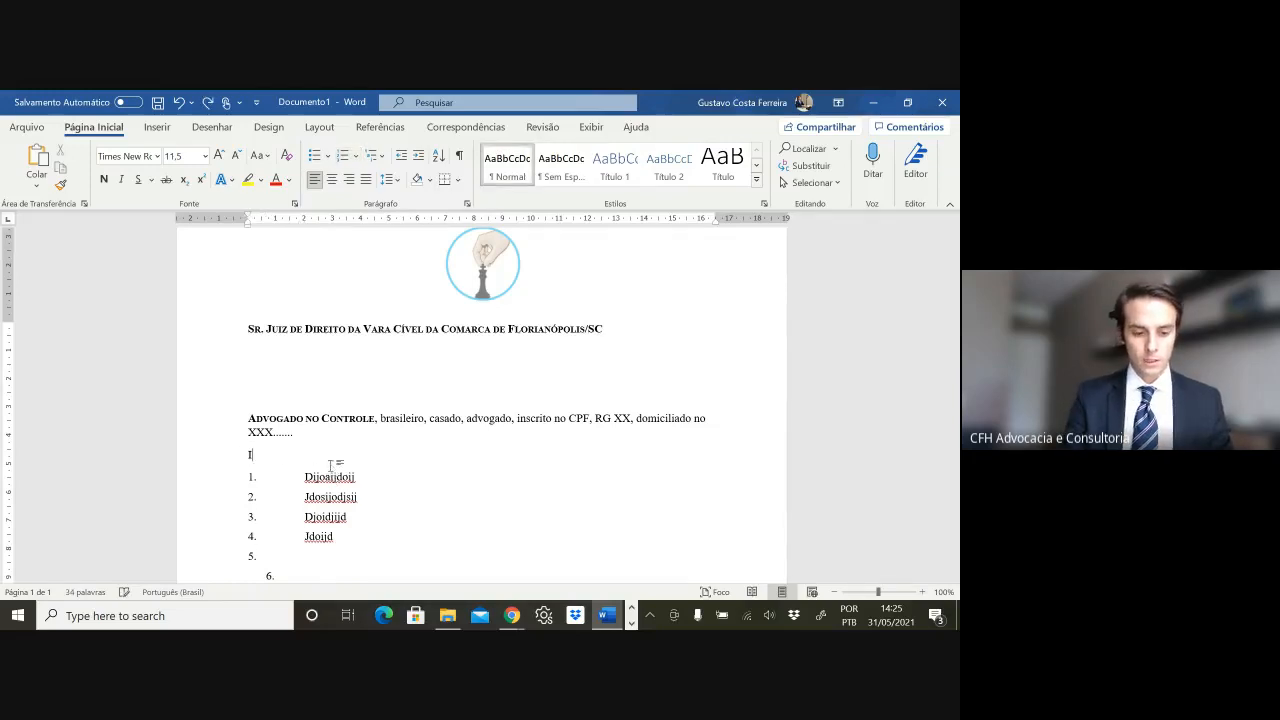
text(.)
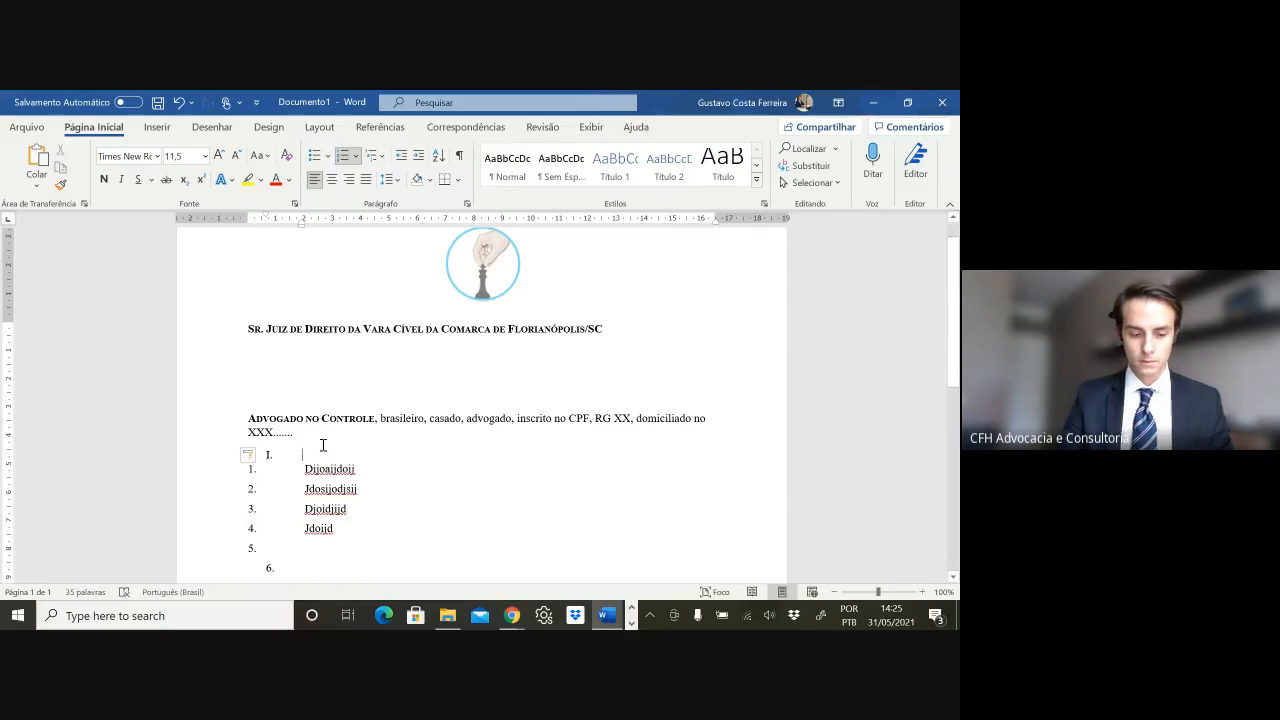
- Give heading I. 18 pt space before, 12 pt after and single line spacing
right_click(299, 456)
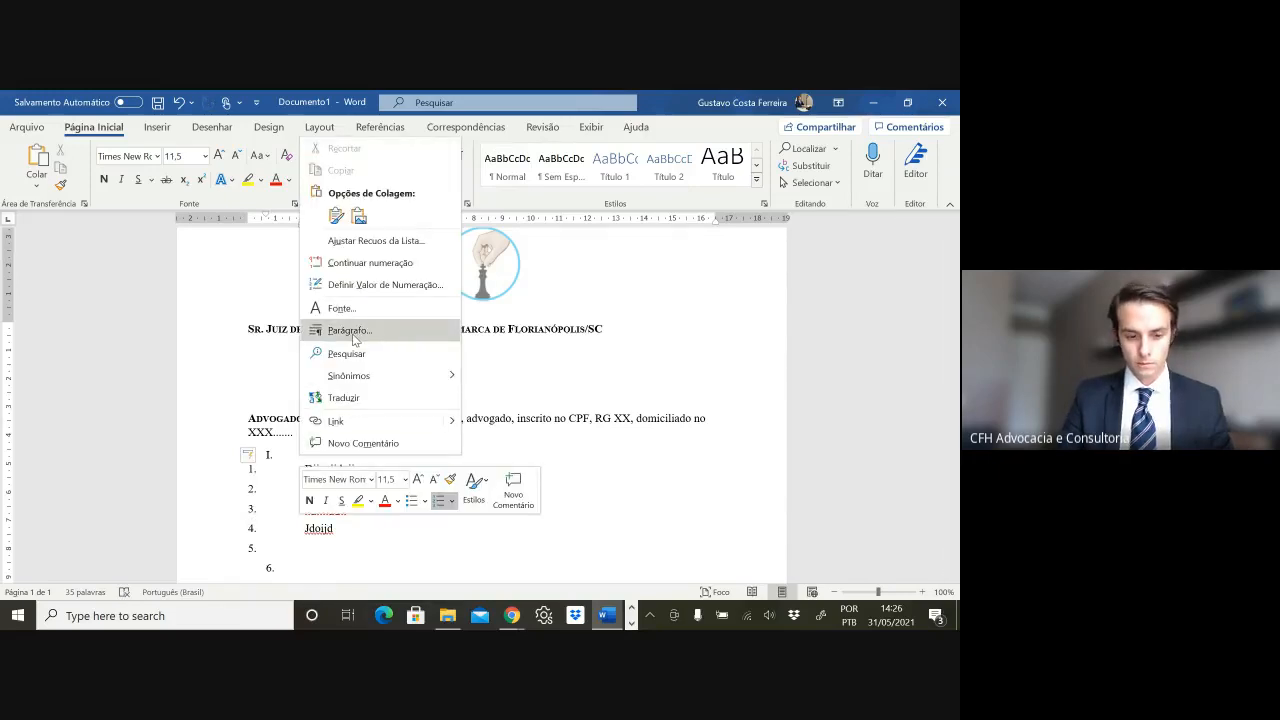
click(352, 339)
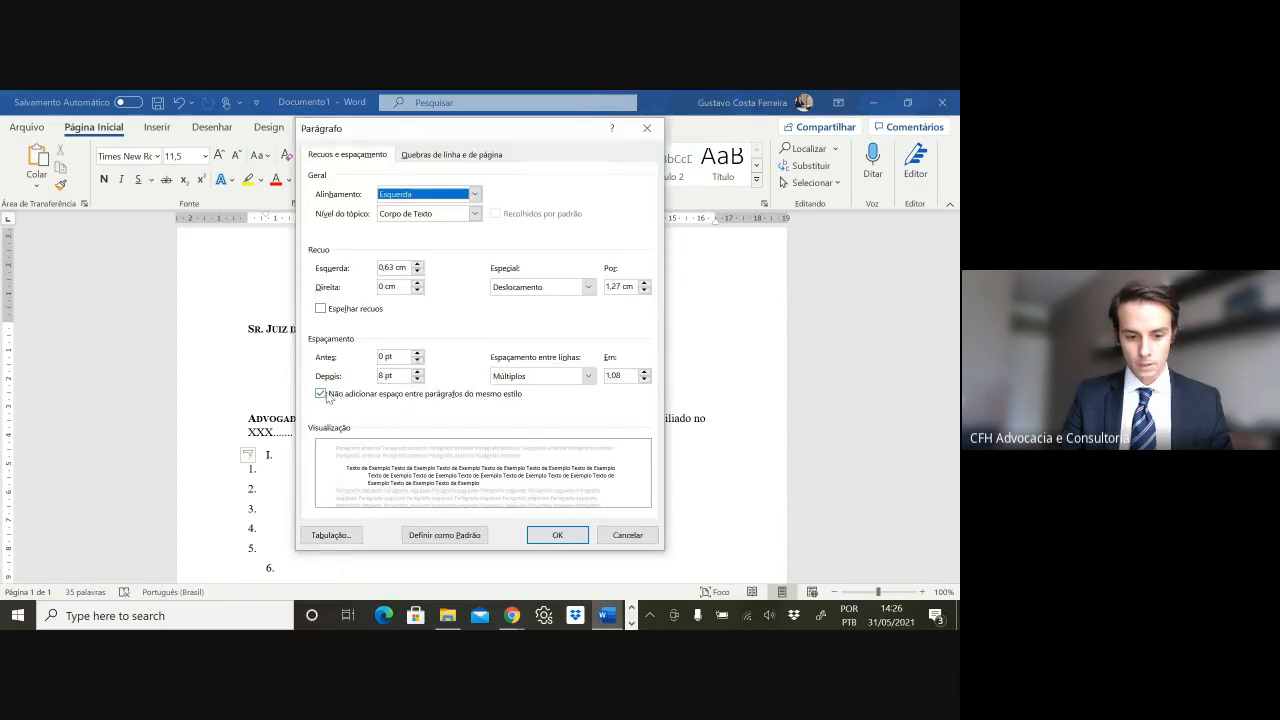
click(325, 396)
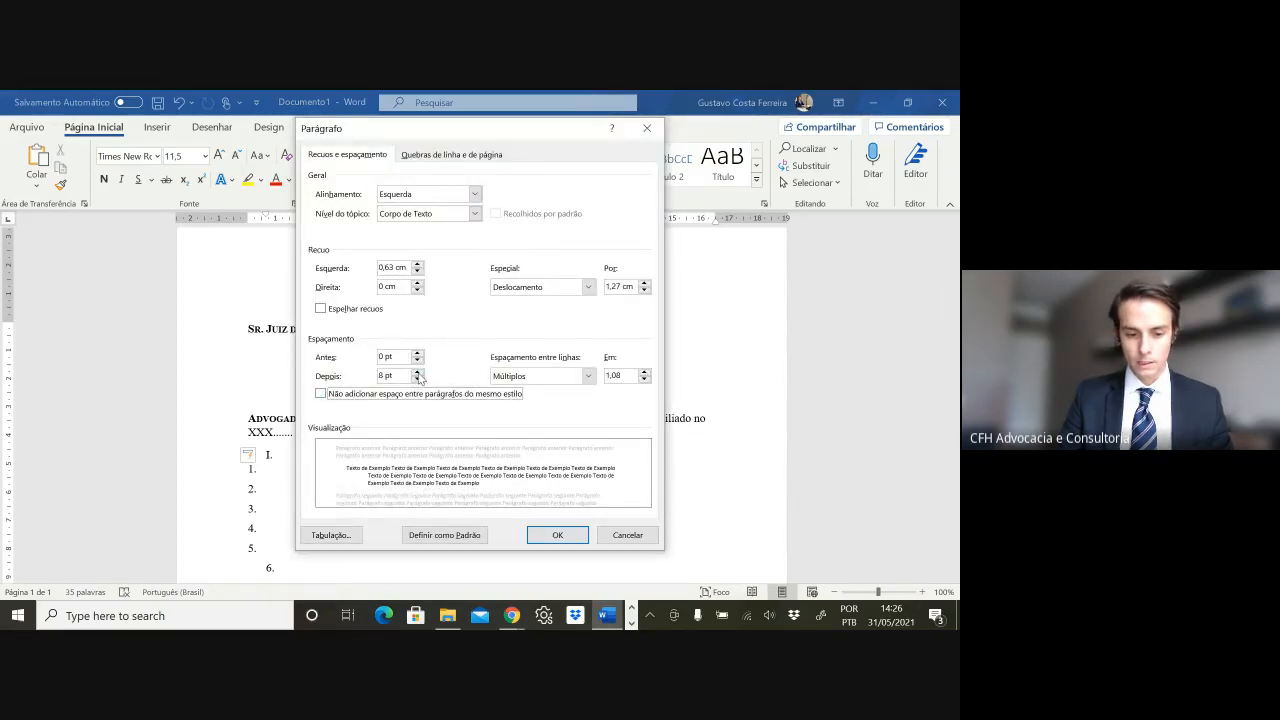
click(418, 372)
click(419, 354)
click(419, 354)
click(419, 354)
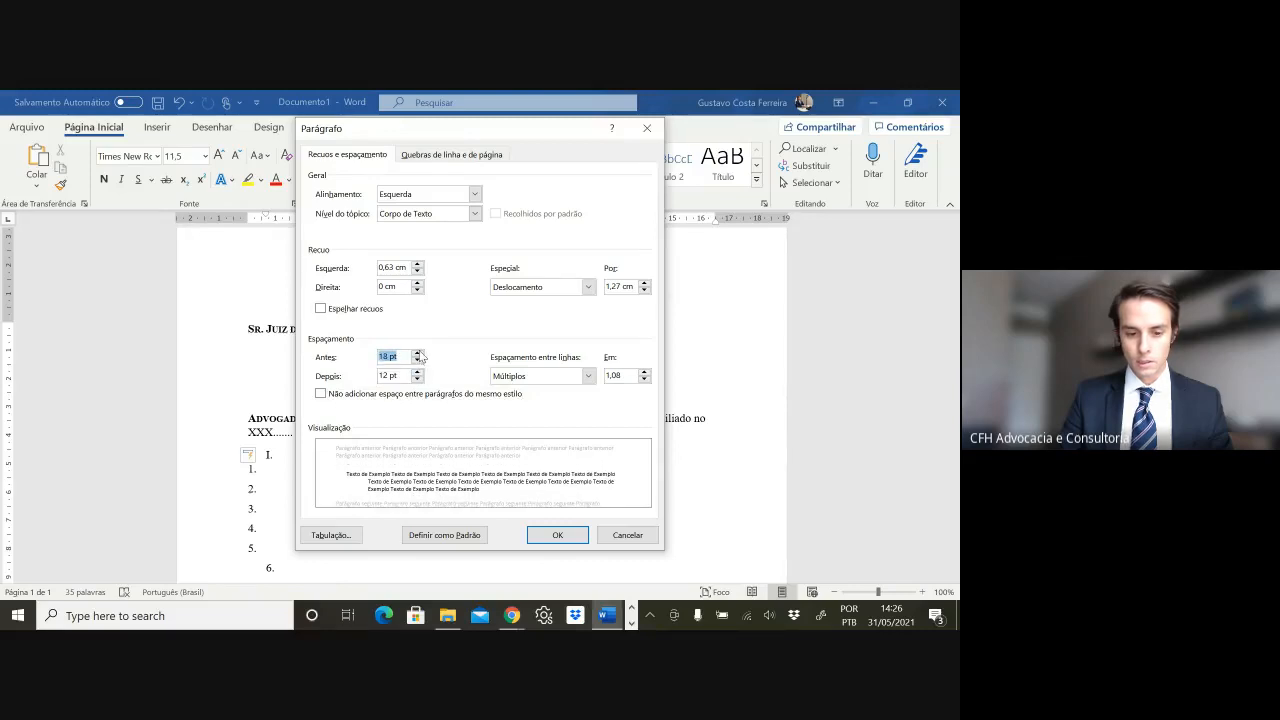
click(510, 376)
click(510, 389)
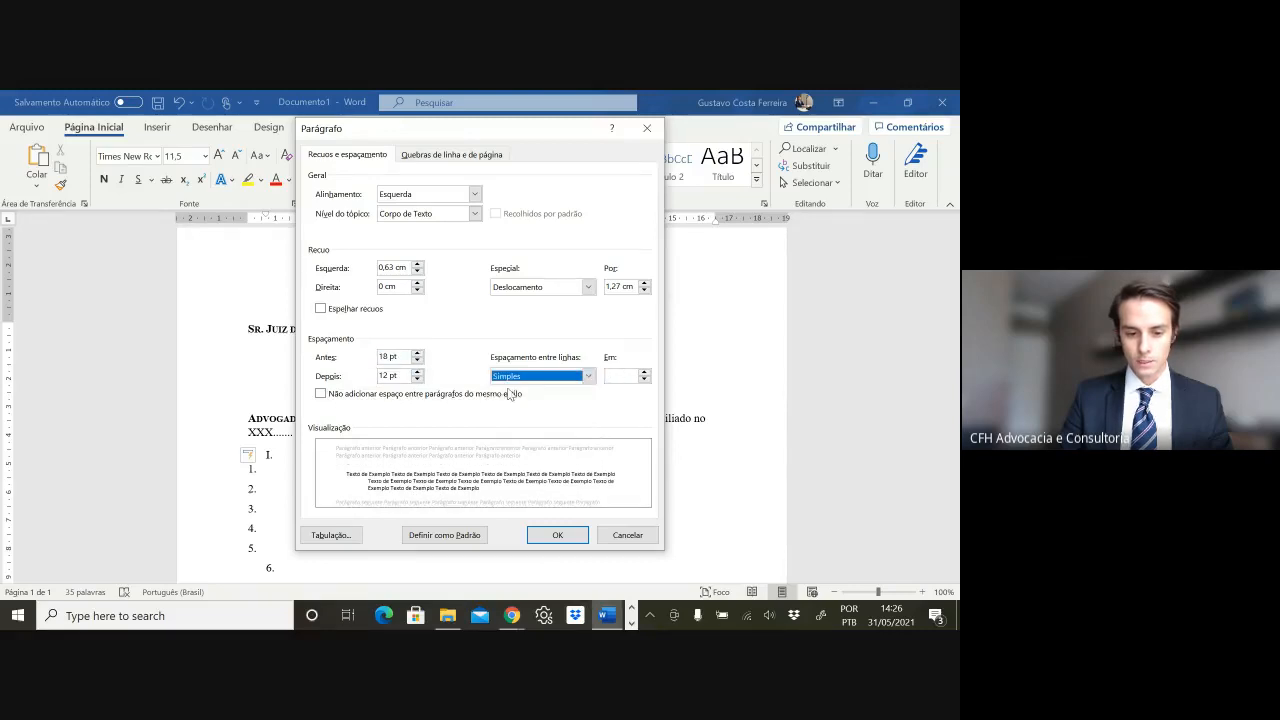
click(551, 533)
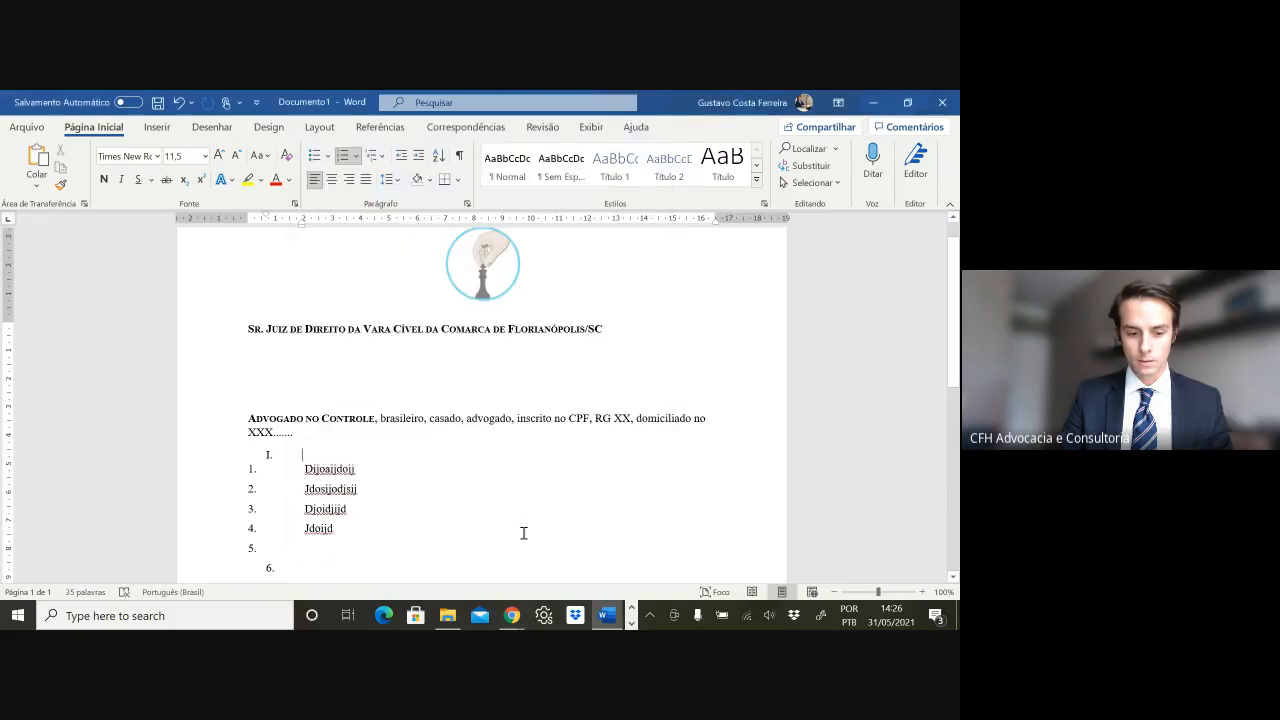
- Type placeholder text 'dddd' in heading I. and drop the extra empty item
text(dddd)
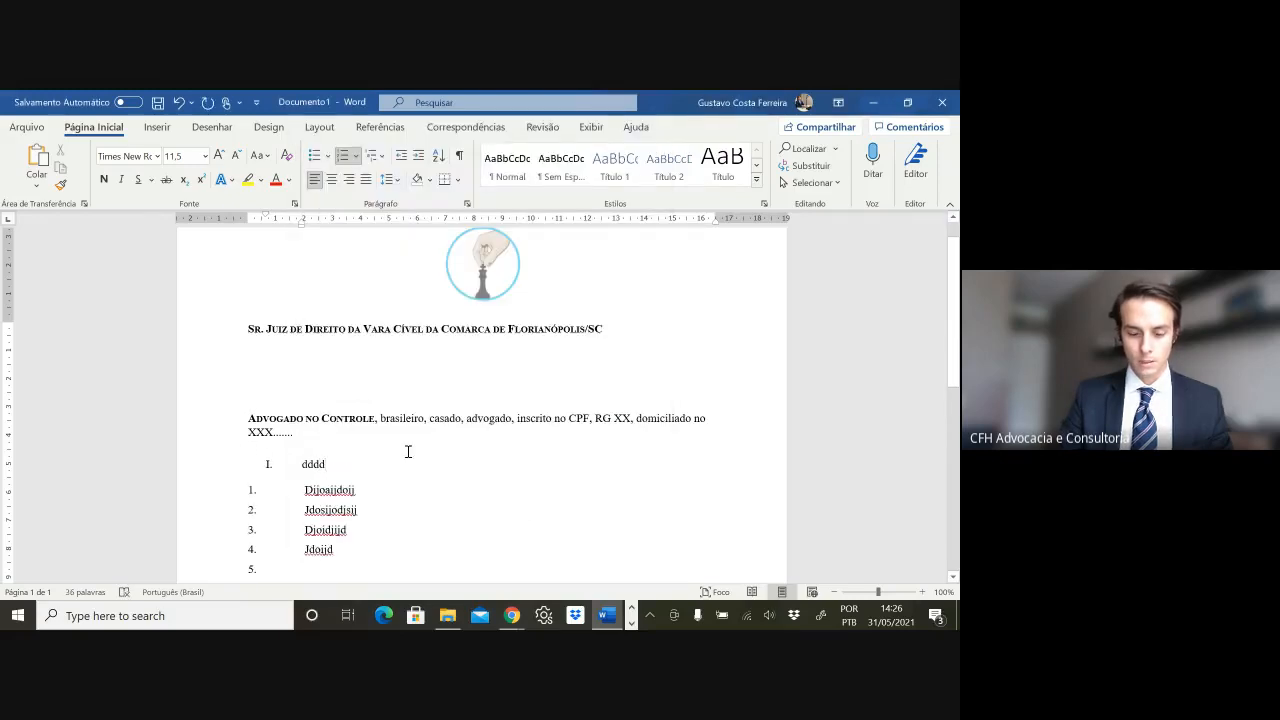
key(Return)
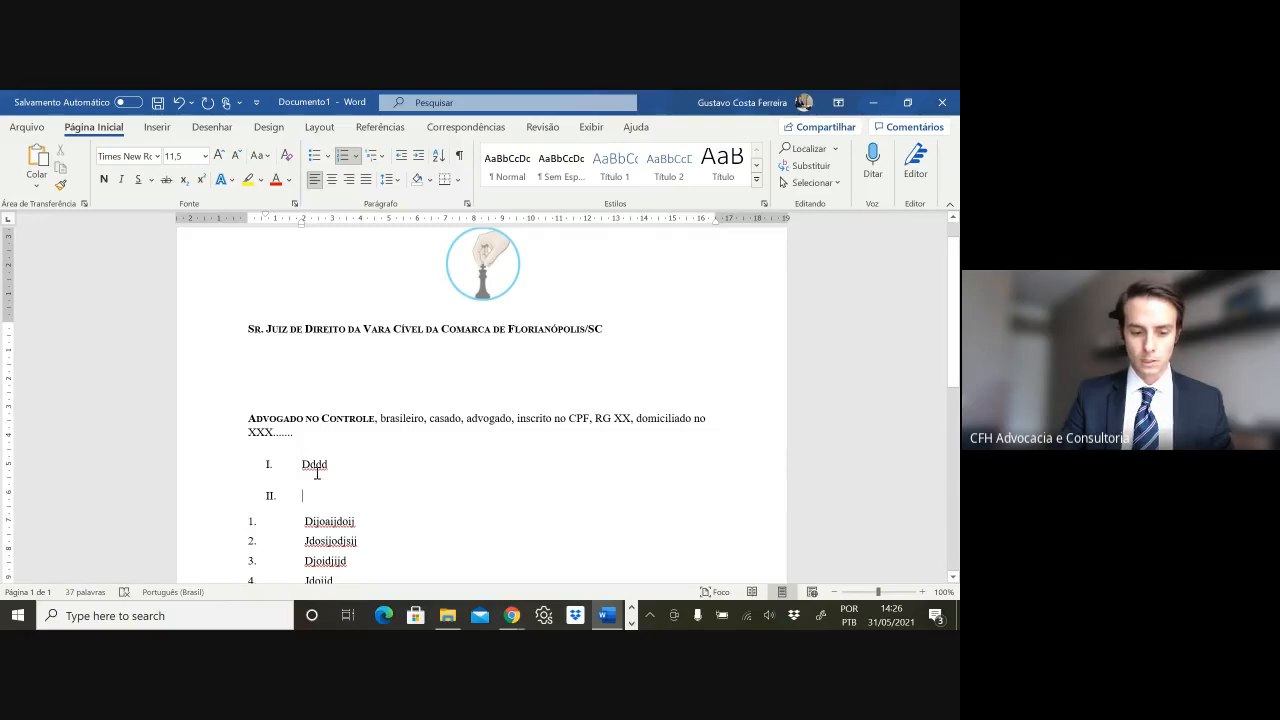
key(BackSpace)
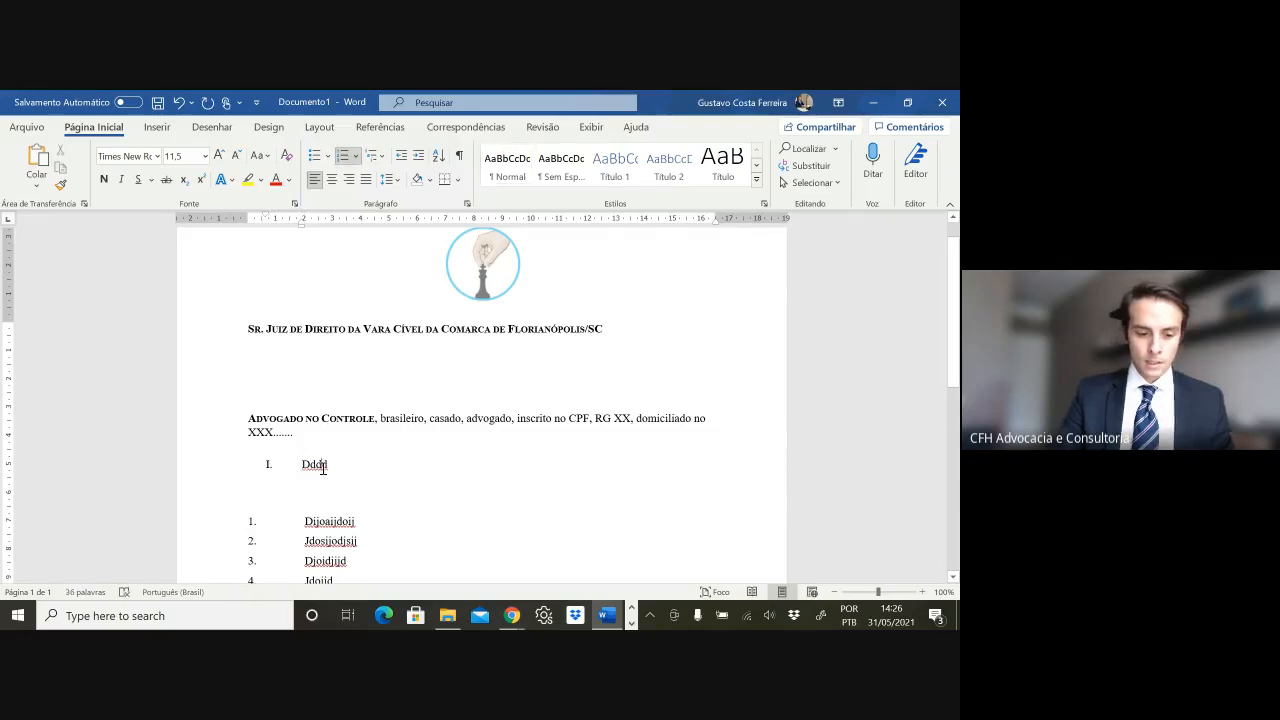
- Replace Dddd with bold small-caps headings 'Dos Fatos', 'Do Direito' and 'Do Pedido'
double_click(315, 464)
key(ctrl+b)
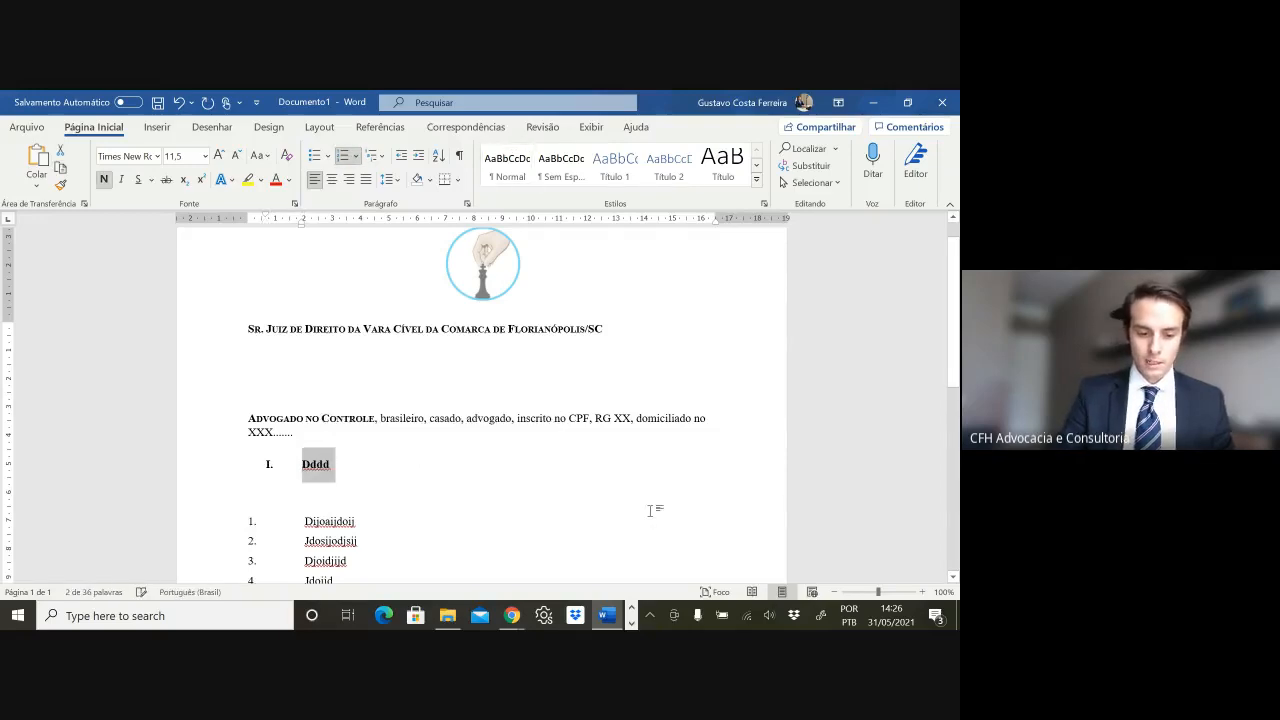
key(ctrl+shift+k)
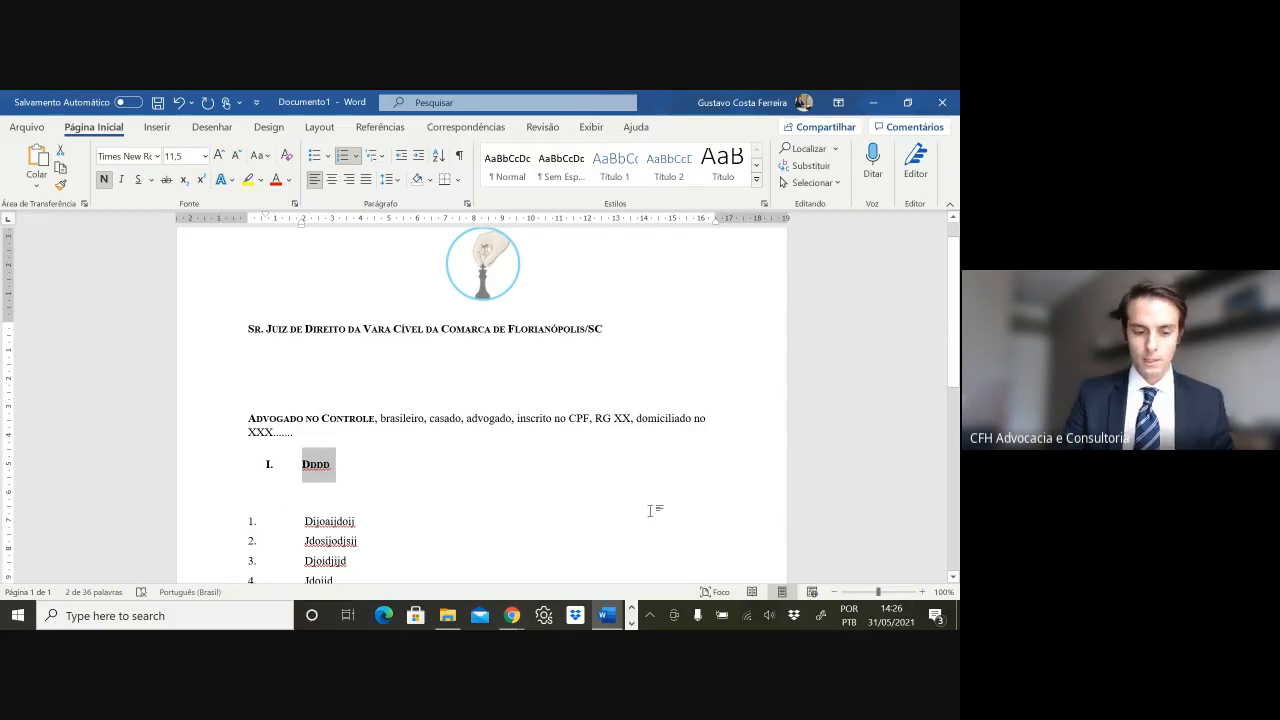
text(Dos Fatos)
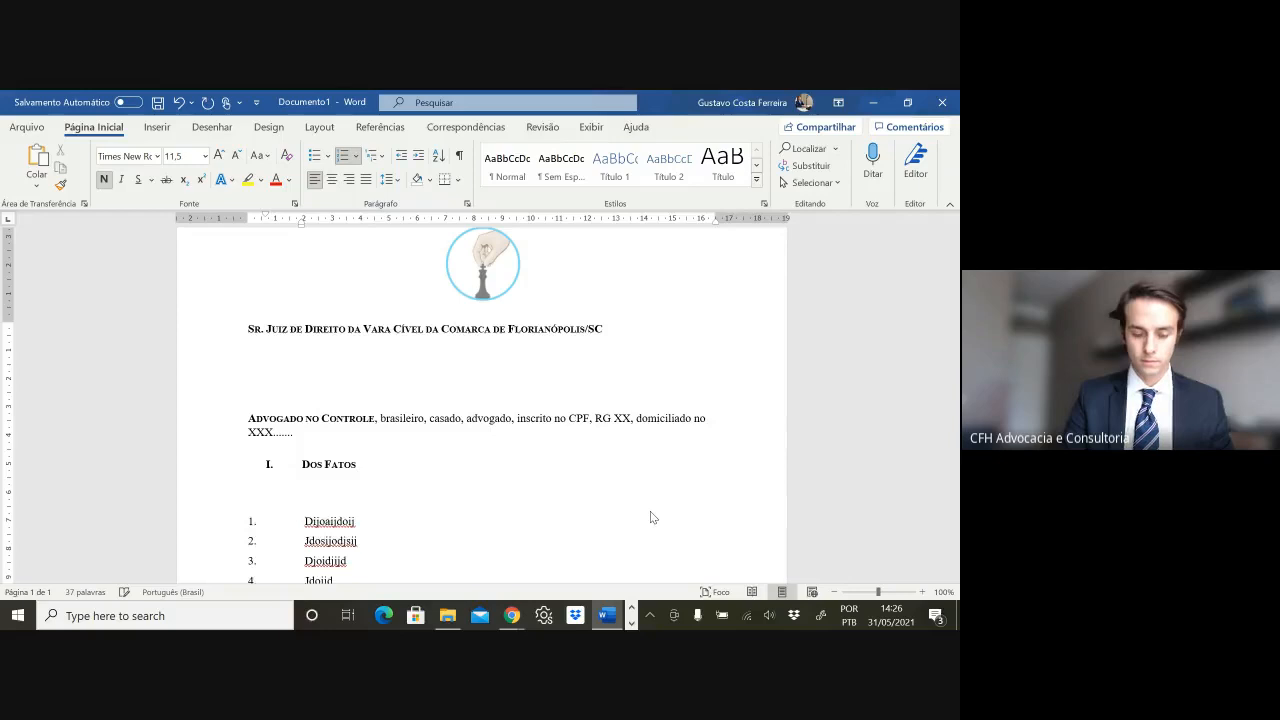
key(Return)
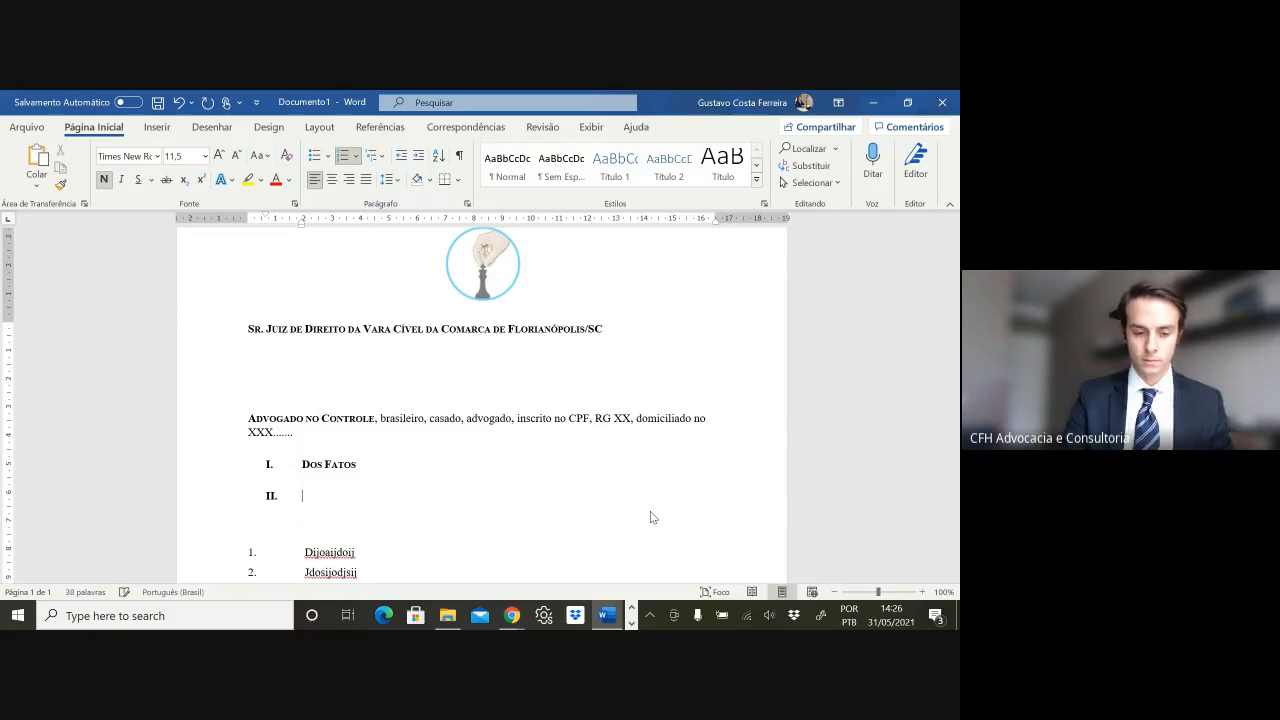
text(Do Direito)
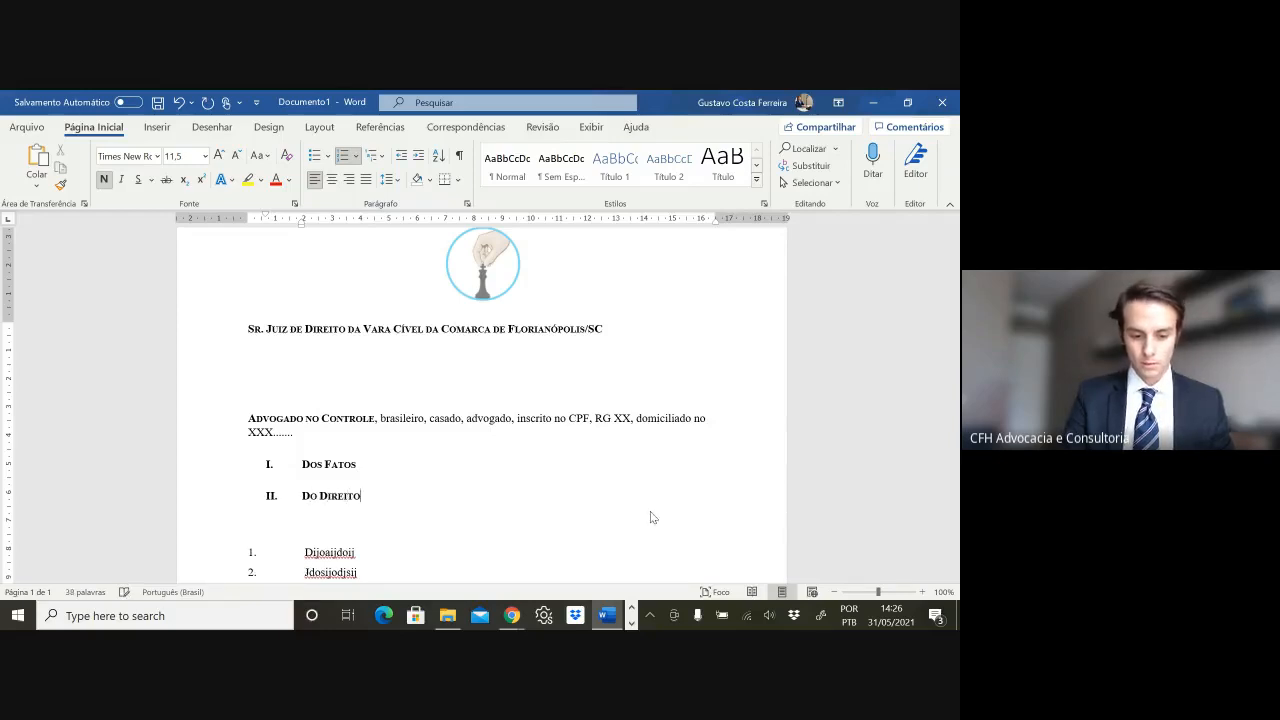
key(Return)
text(Do Pedido)
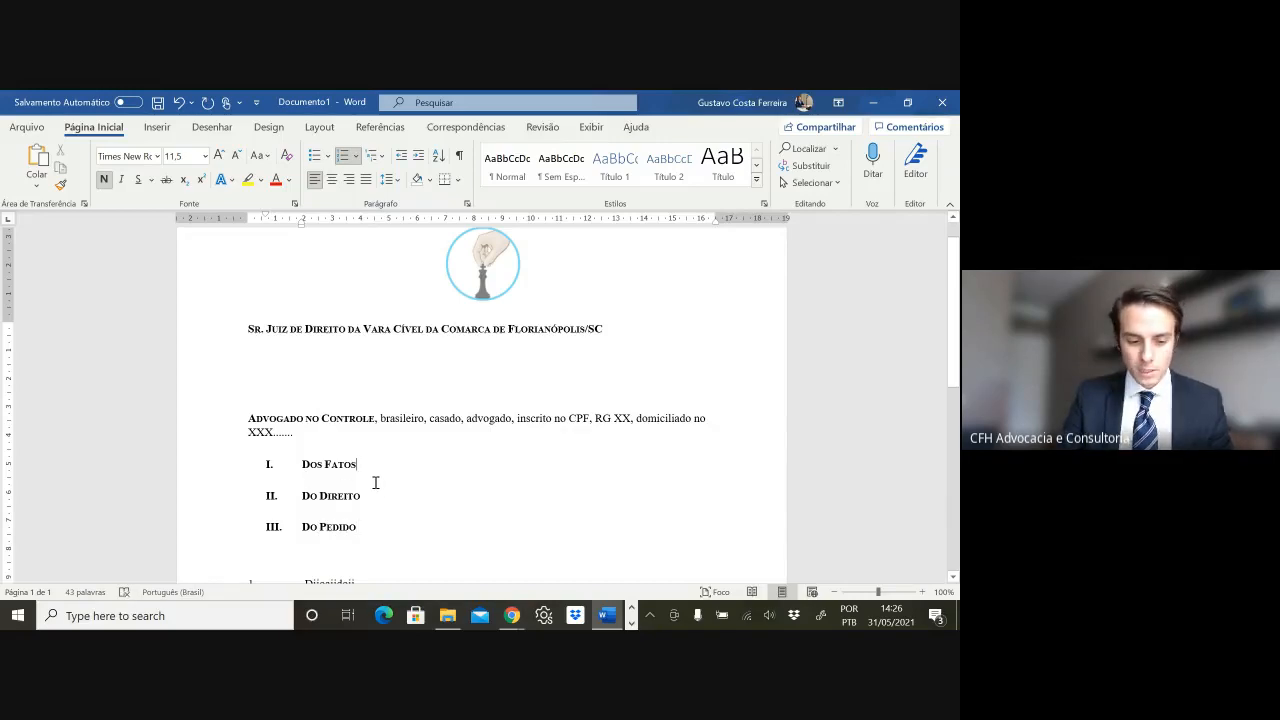
- Insert a new paragraph after Dos Fatos, then undo it
click(374, 486)
key(Return)
key(Return)
key(ctrl+z)
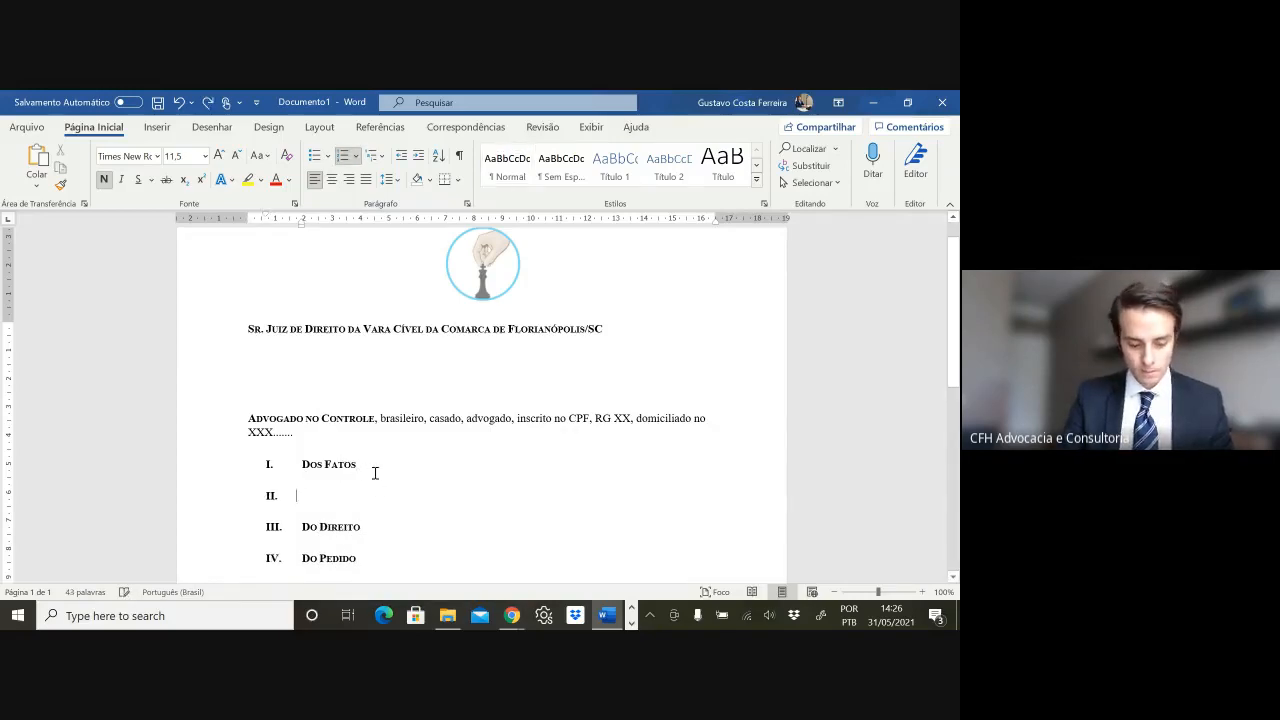
key(ctrl+z)
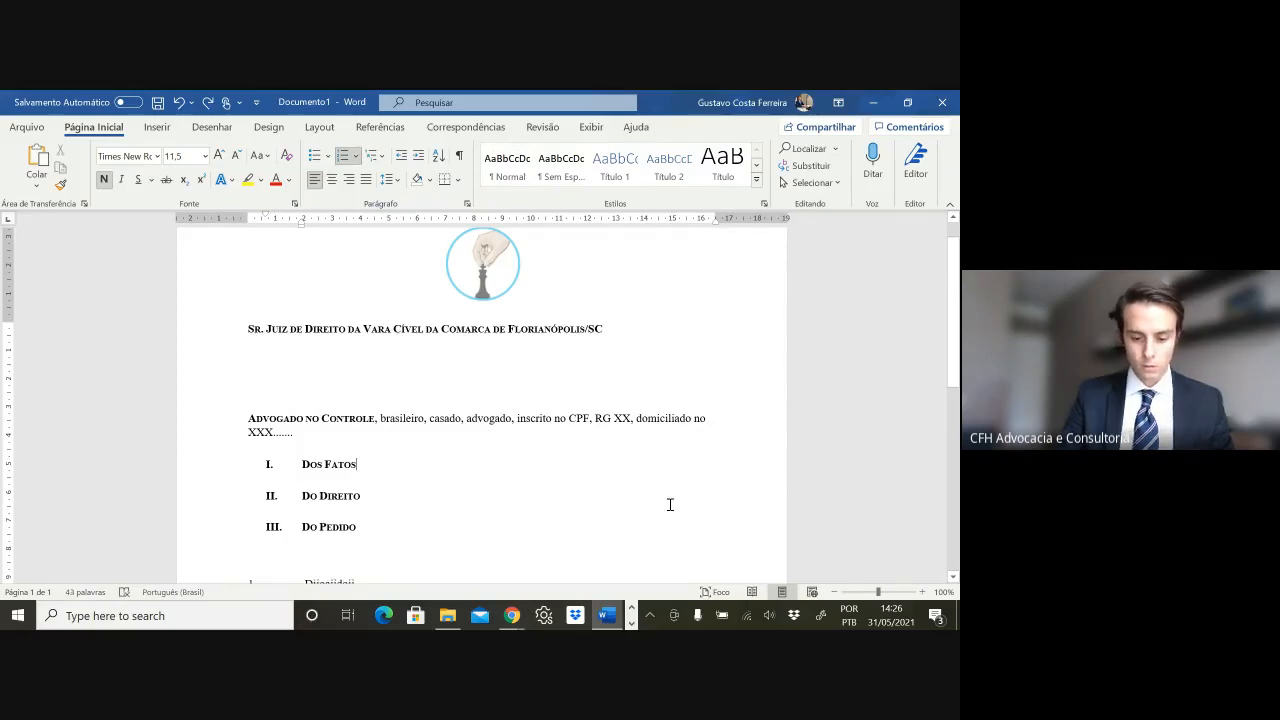
- Add an unnumbered line 'oi tudo bem?' directly below the Dos Fatos heading
key(Return)
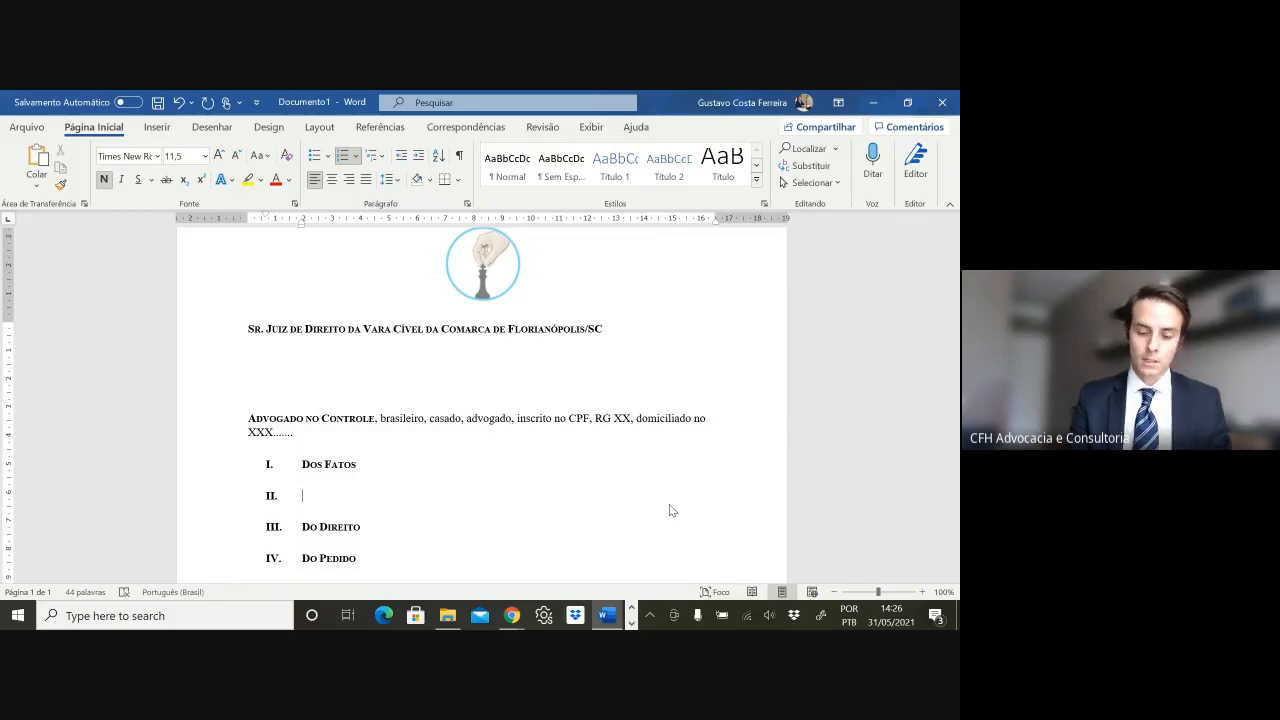
key(Return)
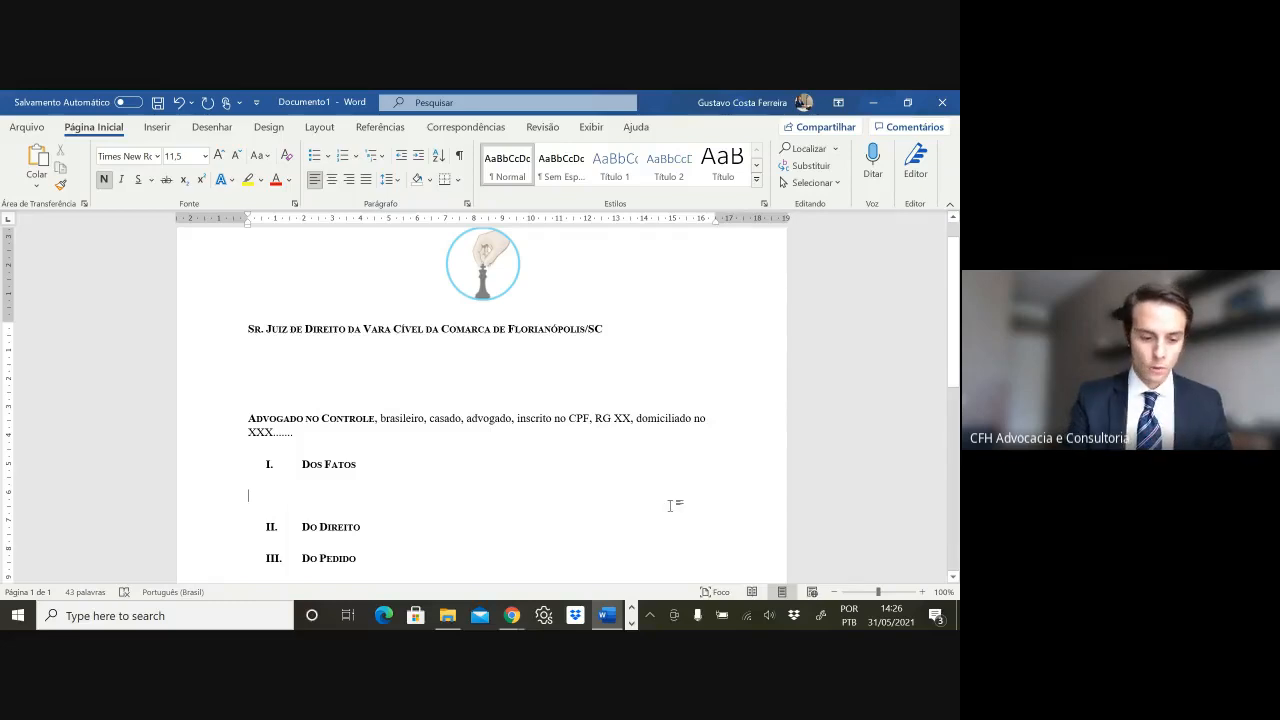
text(oi tudo b)
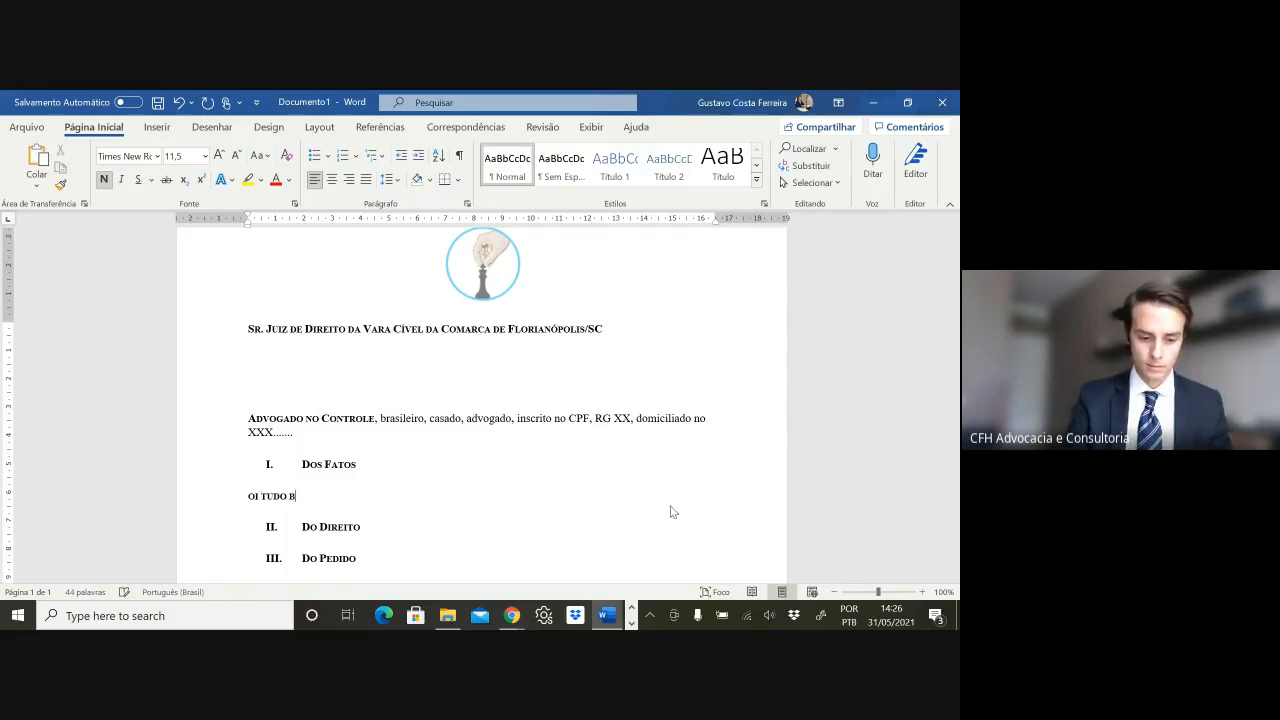
text(em?)
scroll(372, 515, down, 2)
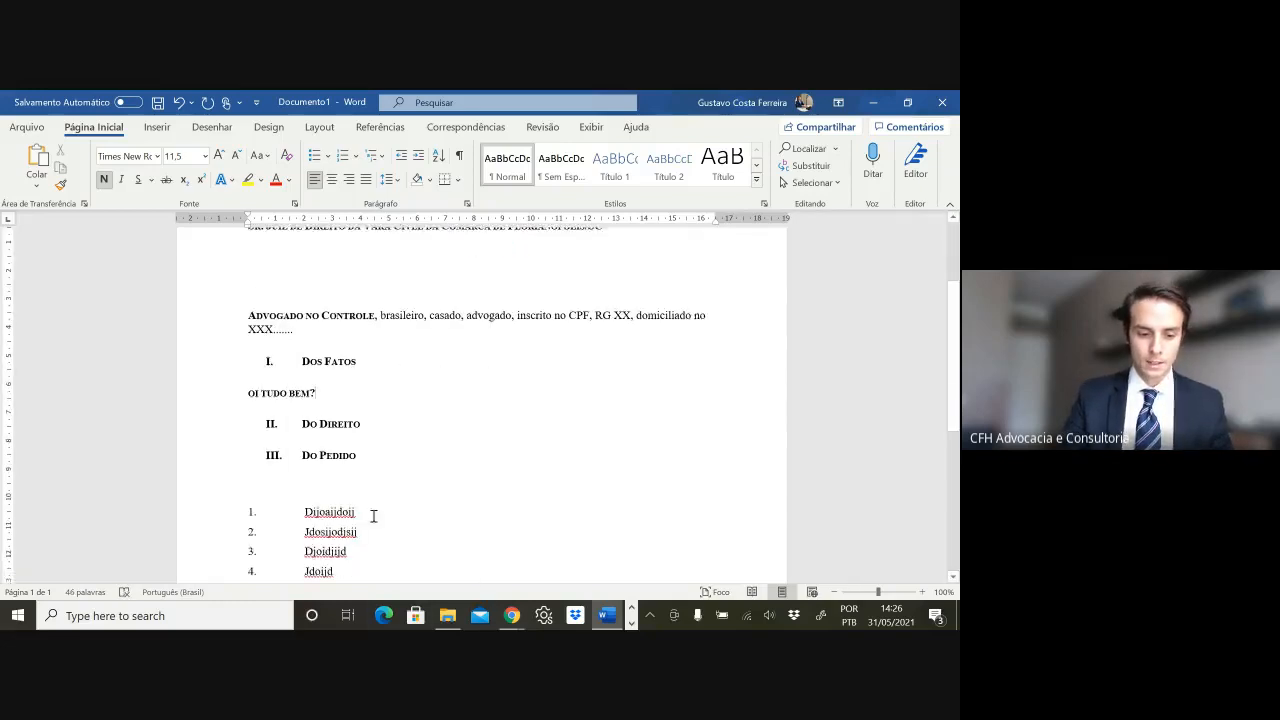
double_click(350, 511)
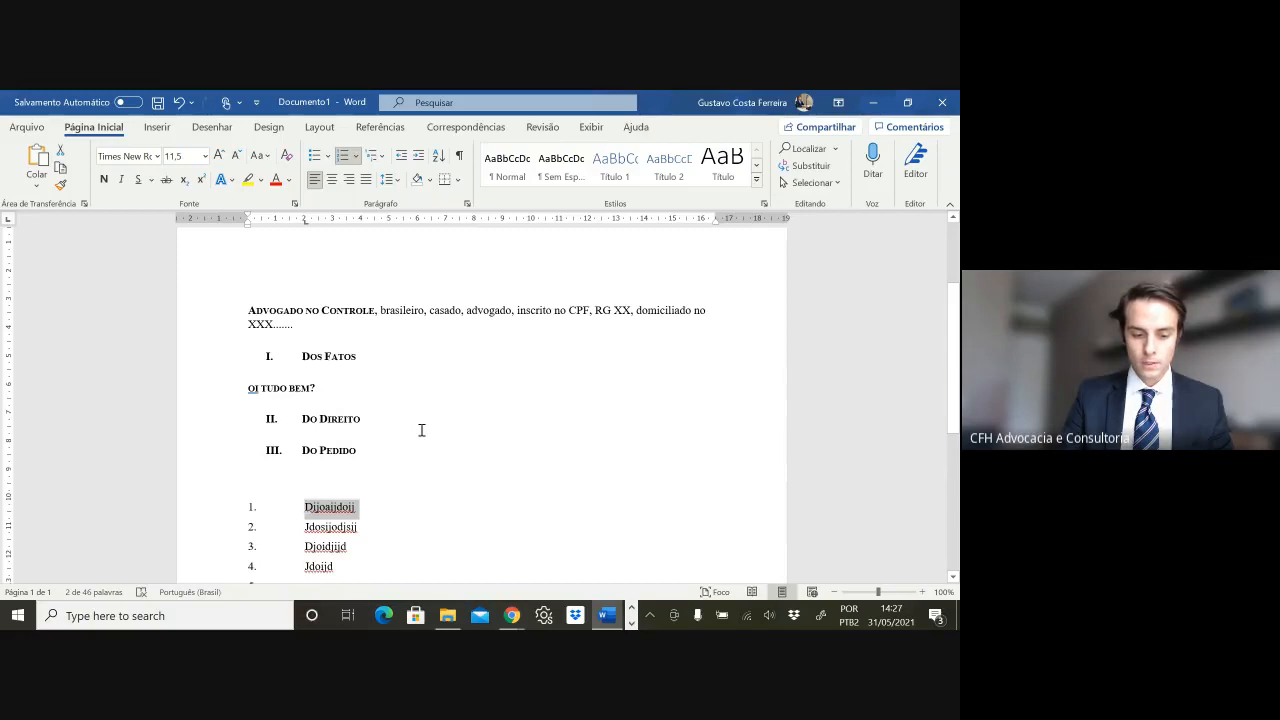
- Number the 'oi tudo bem?' line under Dos Fatos as item 1, continuing the lower list
triple_click(301, 390)
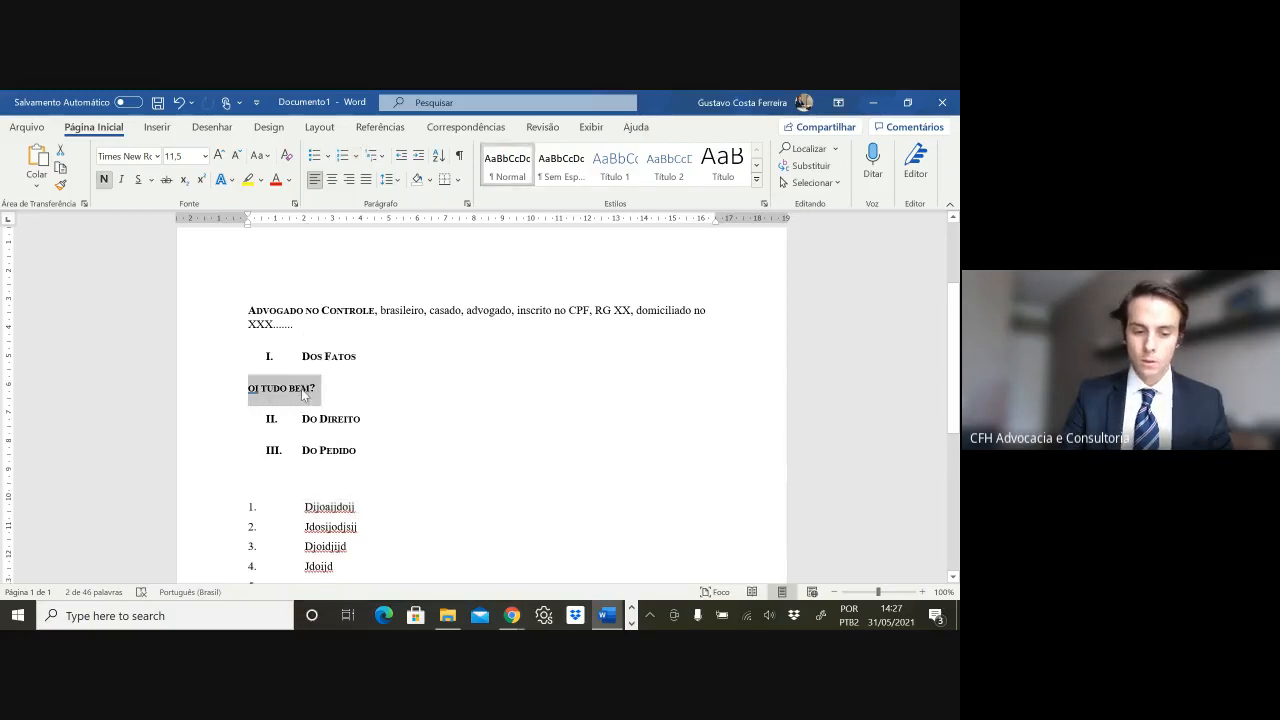
key(ctrl+z)
key(ctrl+z)
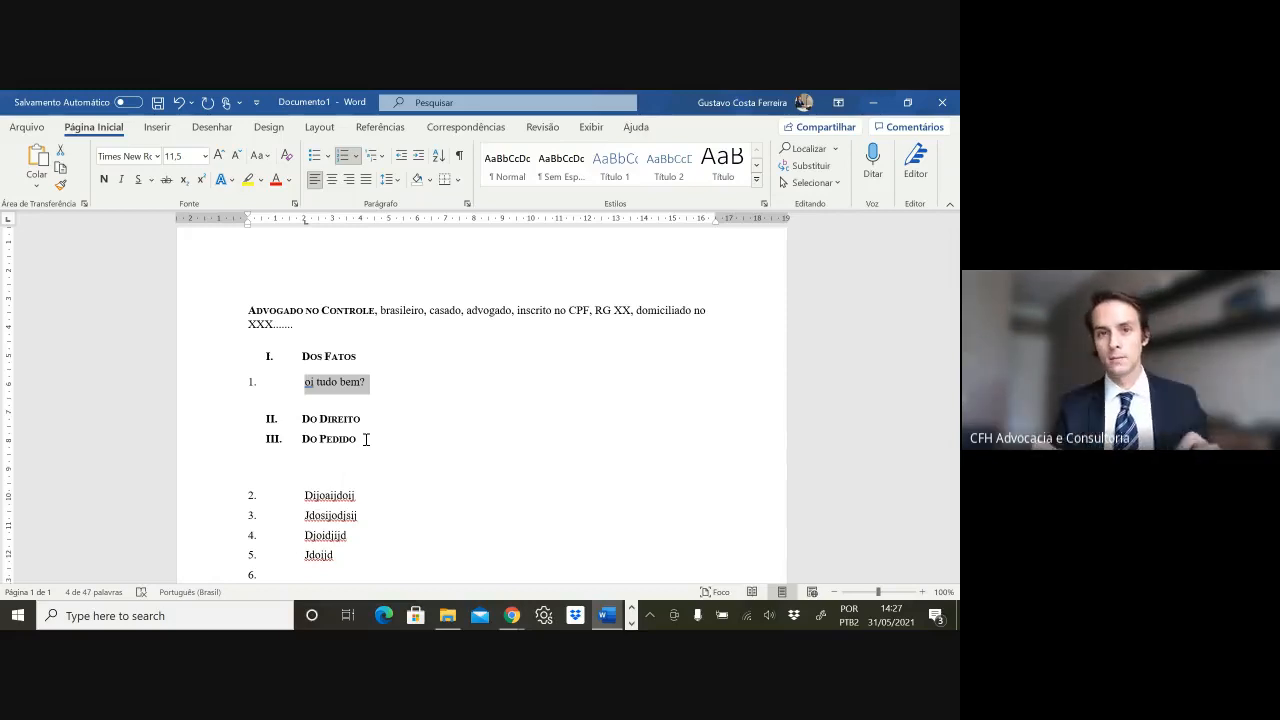
triple_click(316, 497)
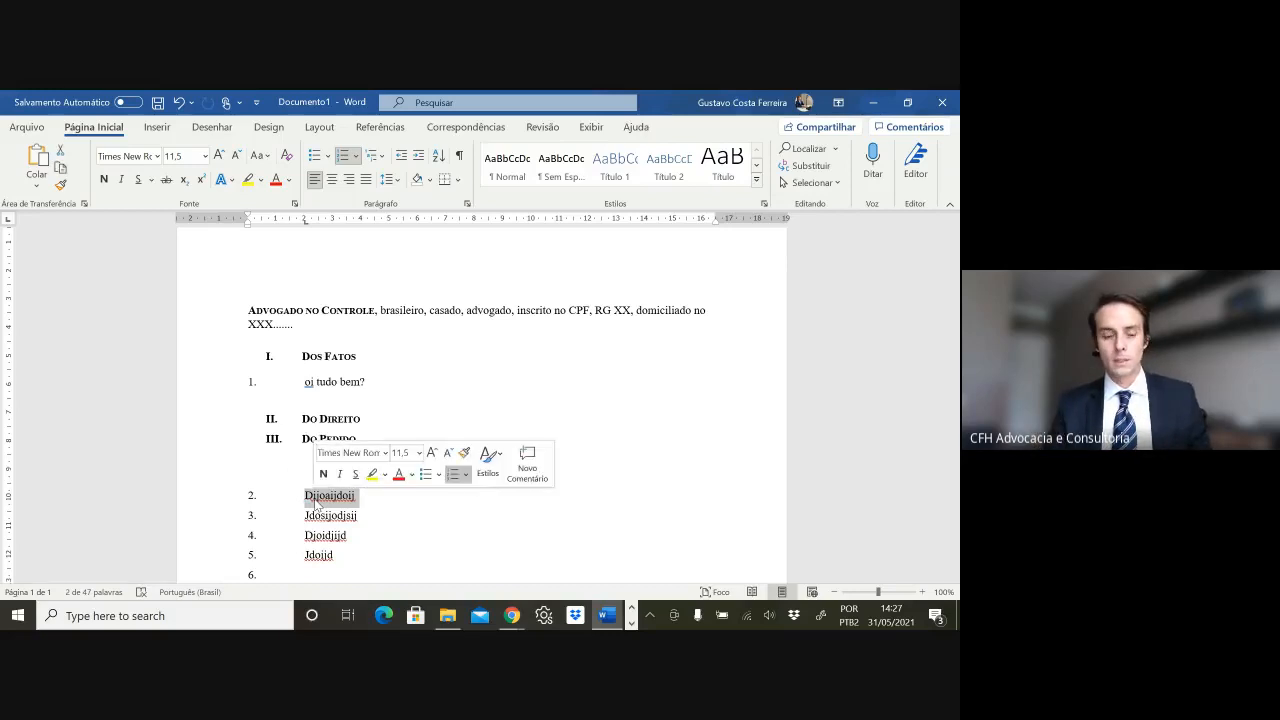
click(316, 500)
double_click(340, 496)
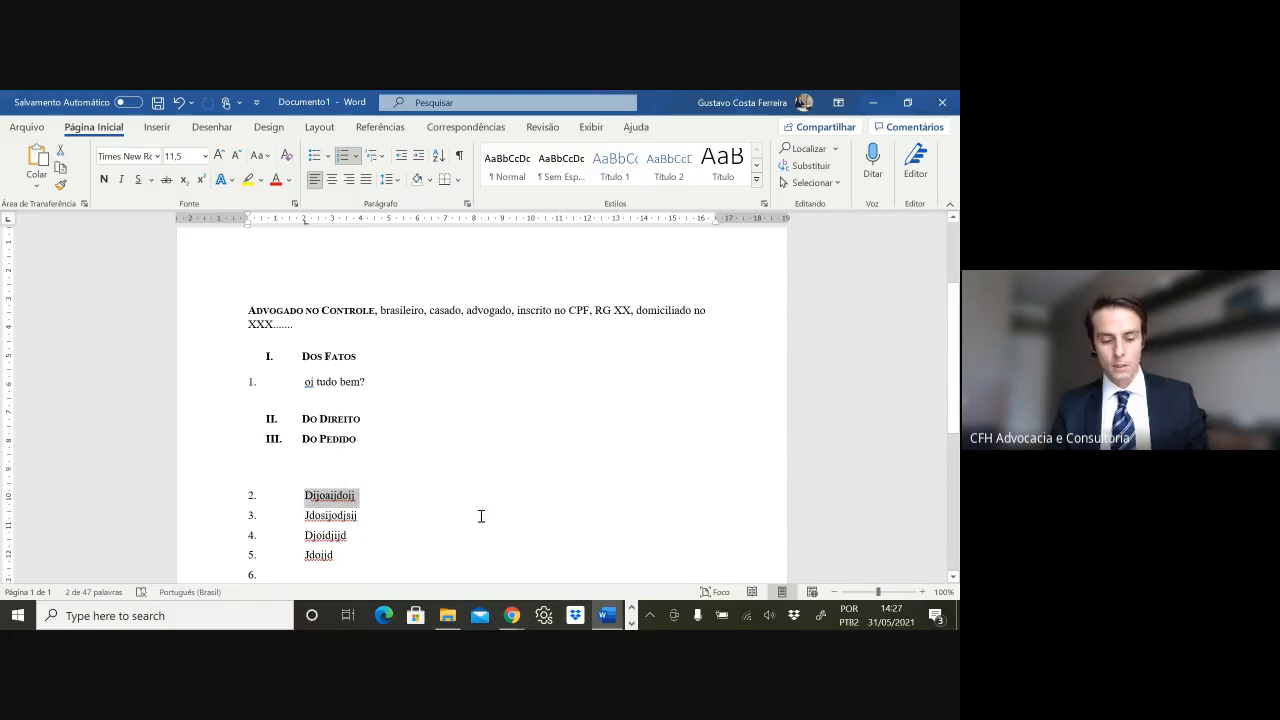
double_click(350, 384)
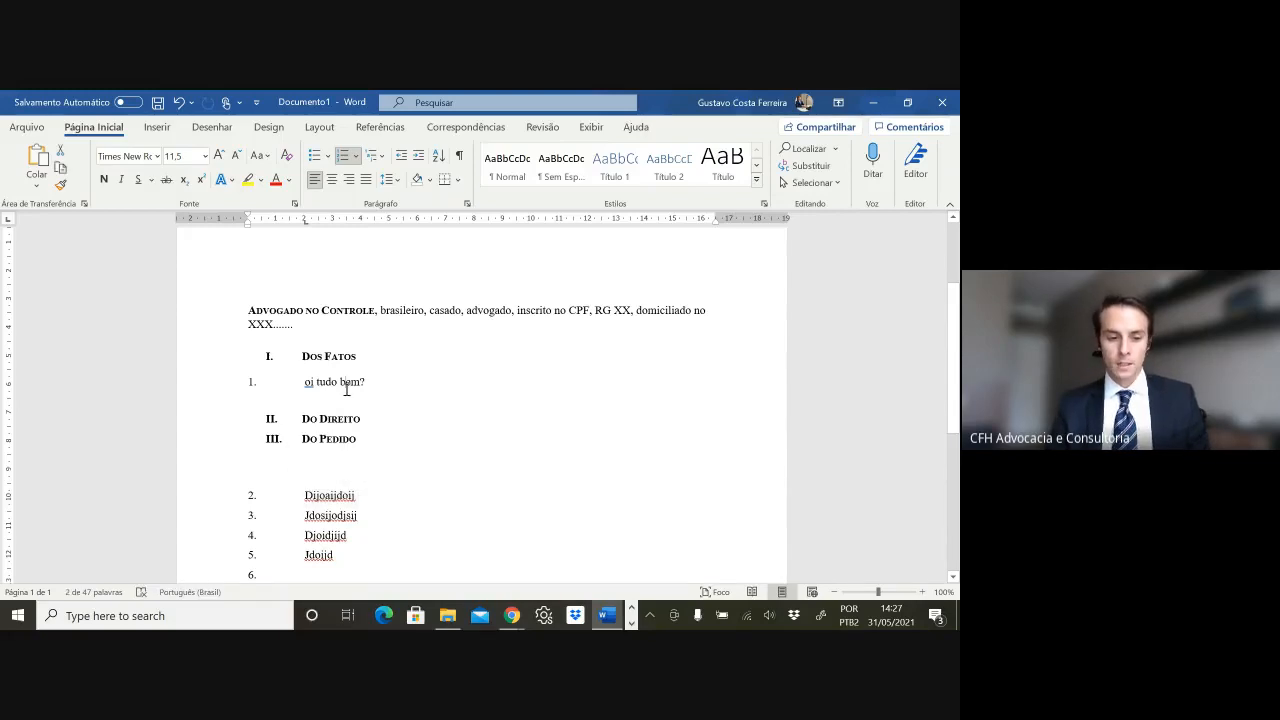
click(302, 382)
key(BackSpace)
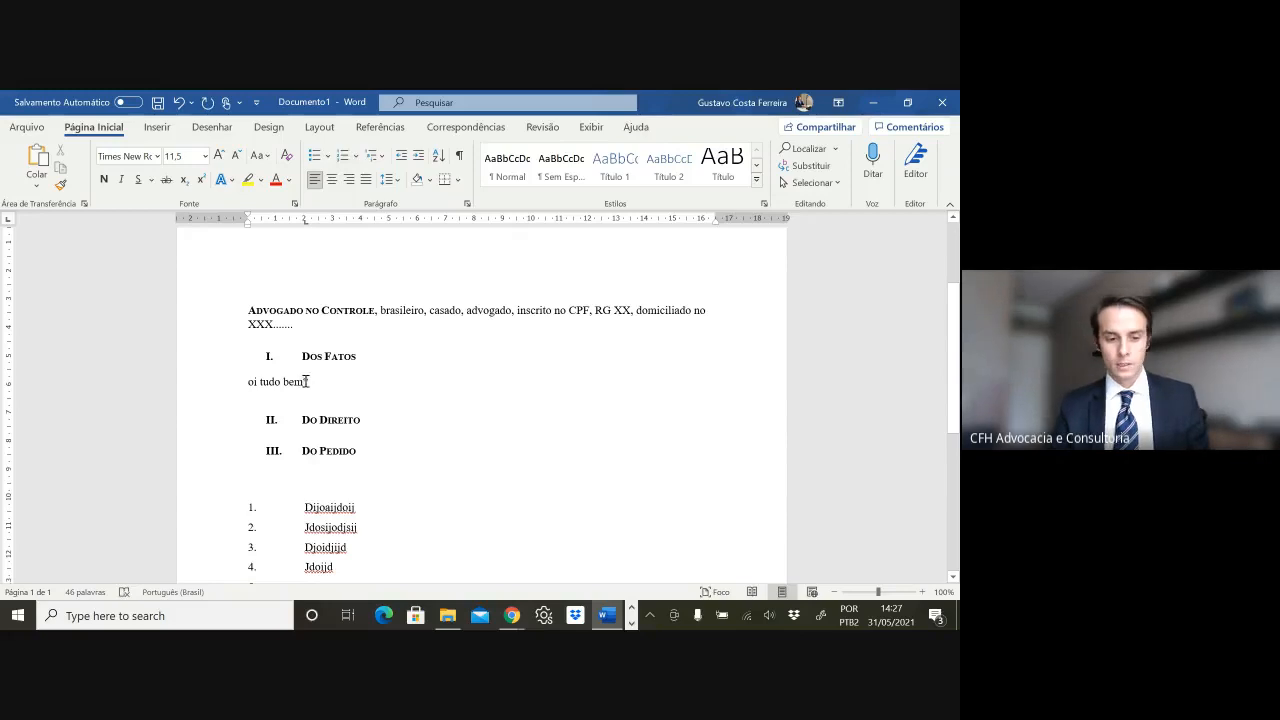
triple_click(306, 382)
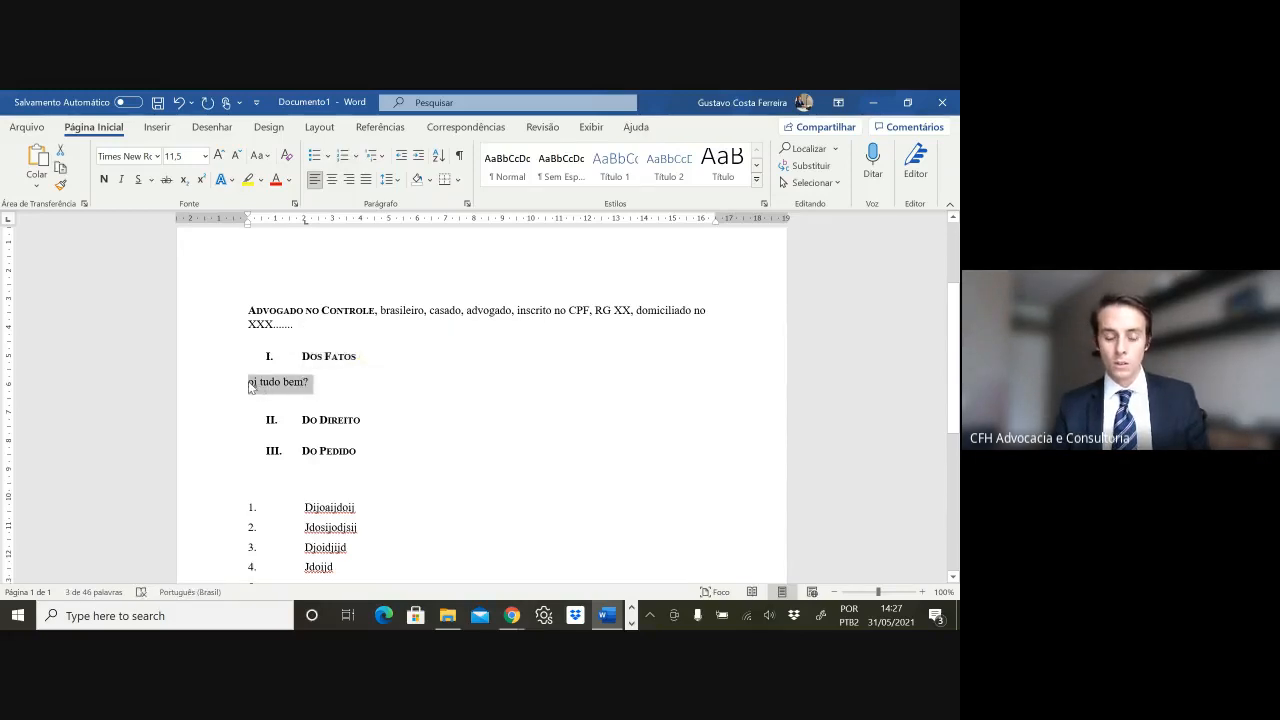
key(ctrl+shift+v)
click(380, 385)
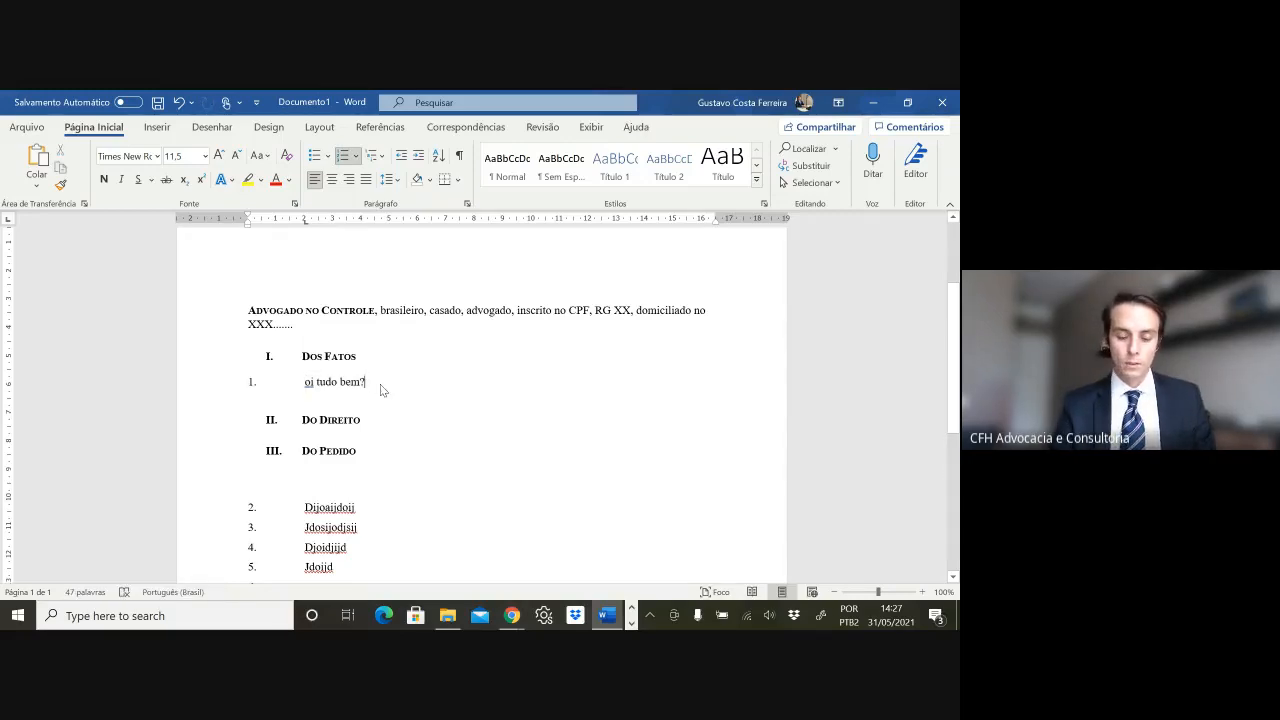
- Add 'ddd' below it as numbered item 2
key(Return)
key(BackSpace)
text(ddd)
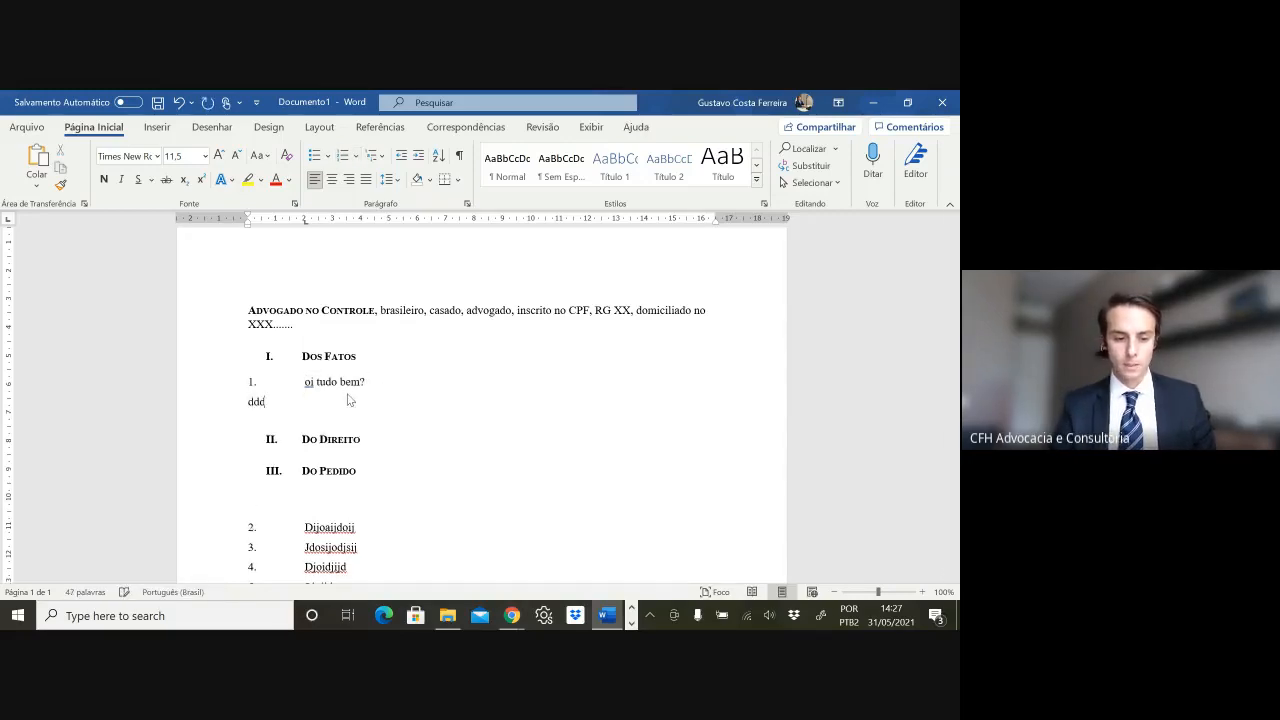
key(ctrl+shift+v)
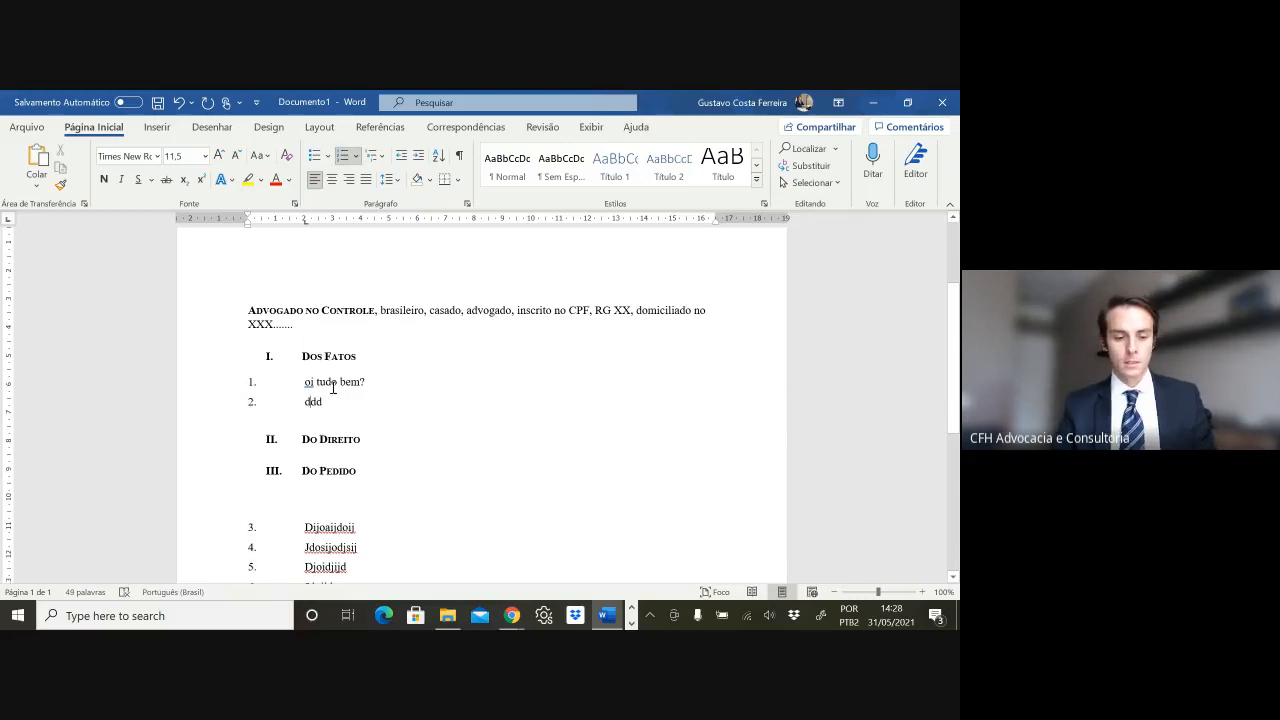
- Add 'dijdoij' below the Do Direito heading as numbered item 3
click(373, 440)
key(Return)
key(Return)
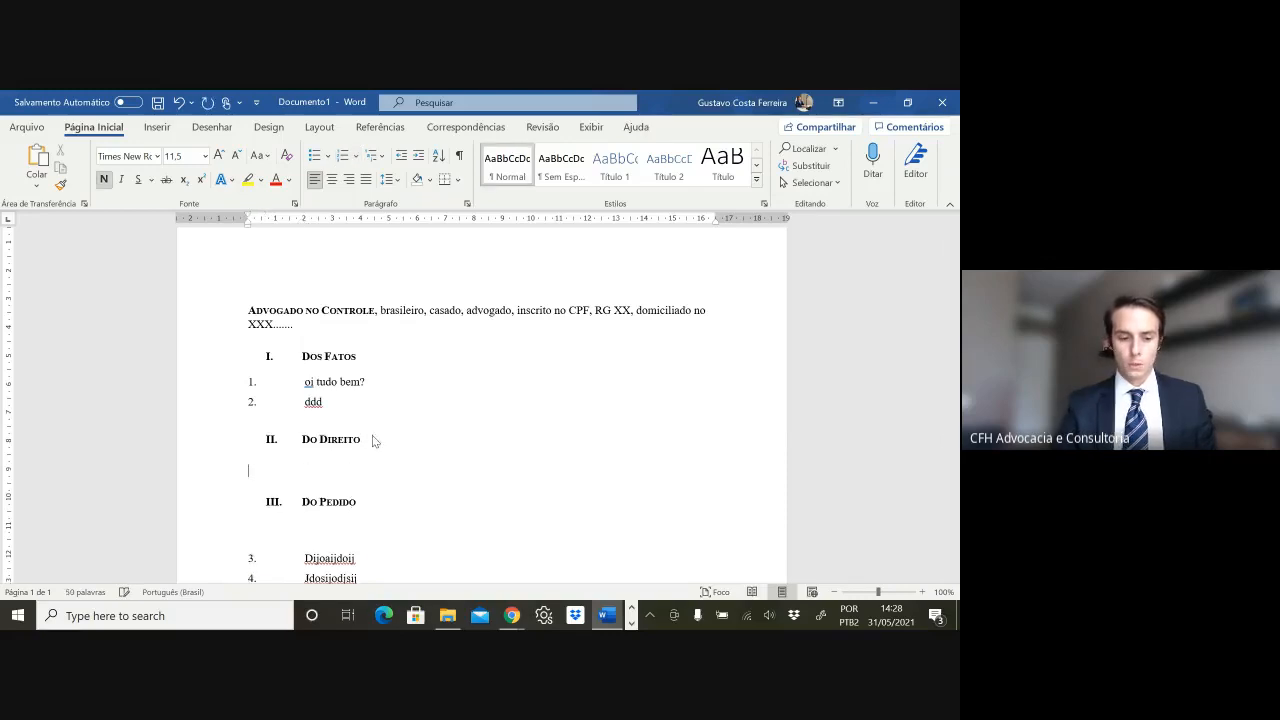
text(dijdoij)
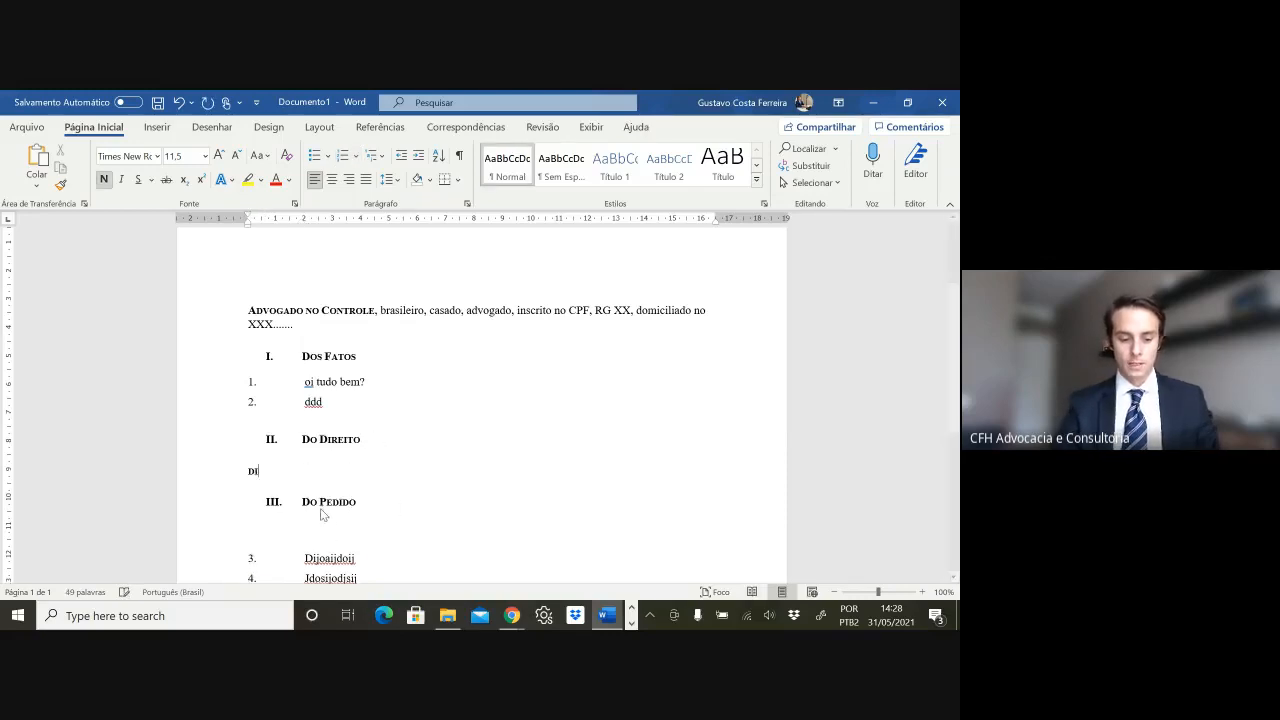
double_click(315, 558)
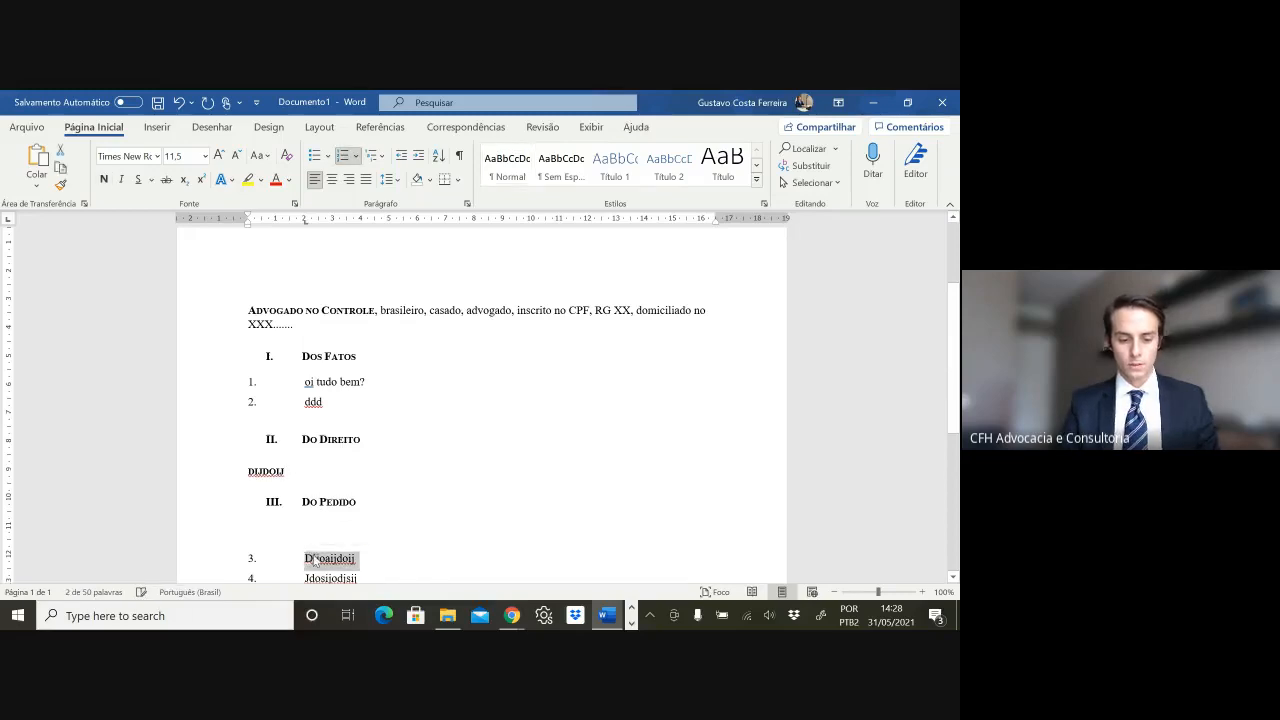
triple_click(297, 475)
key(ctrl+shift+v)
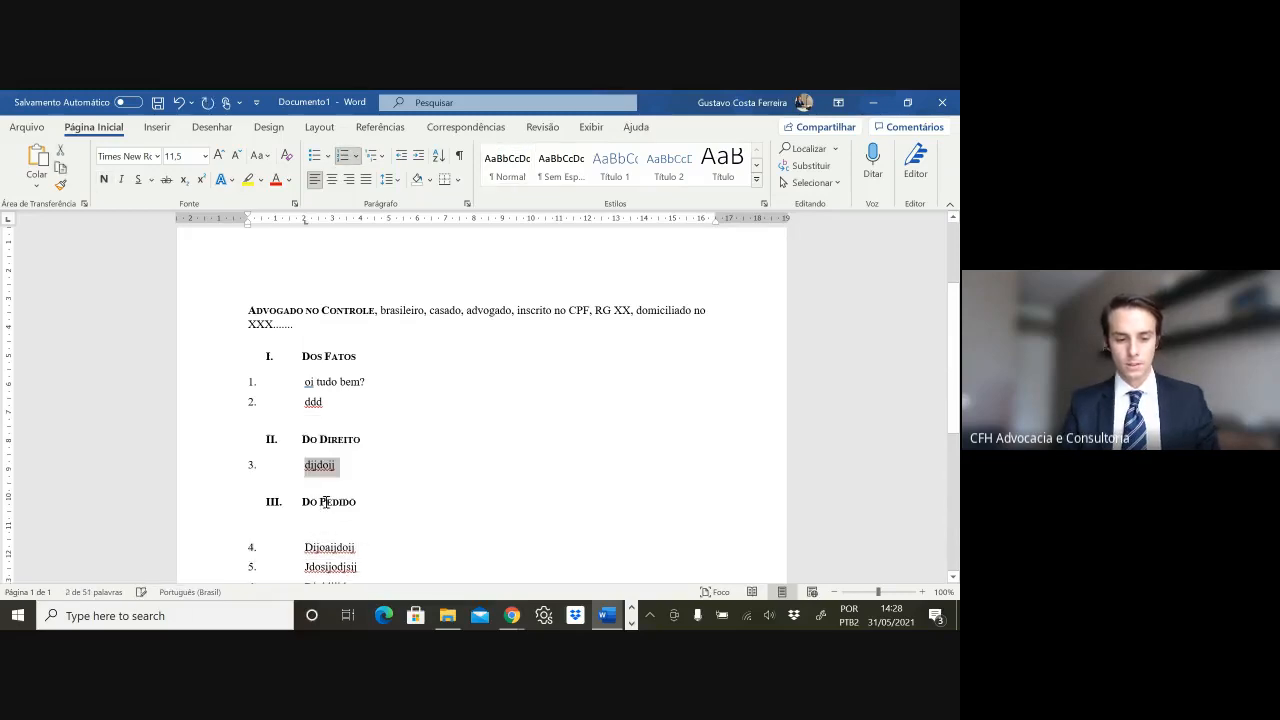
- Delete the blank line above item 4 under Do Pedido and bring up the save prompt
scroll(381, 431, down, 1)
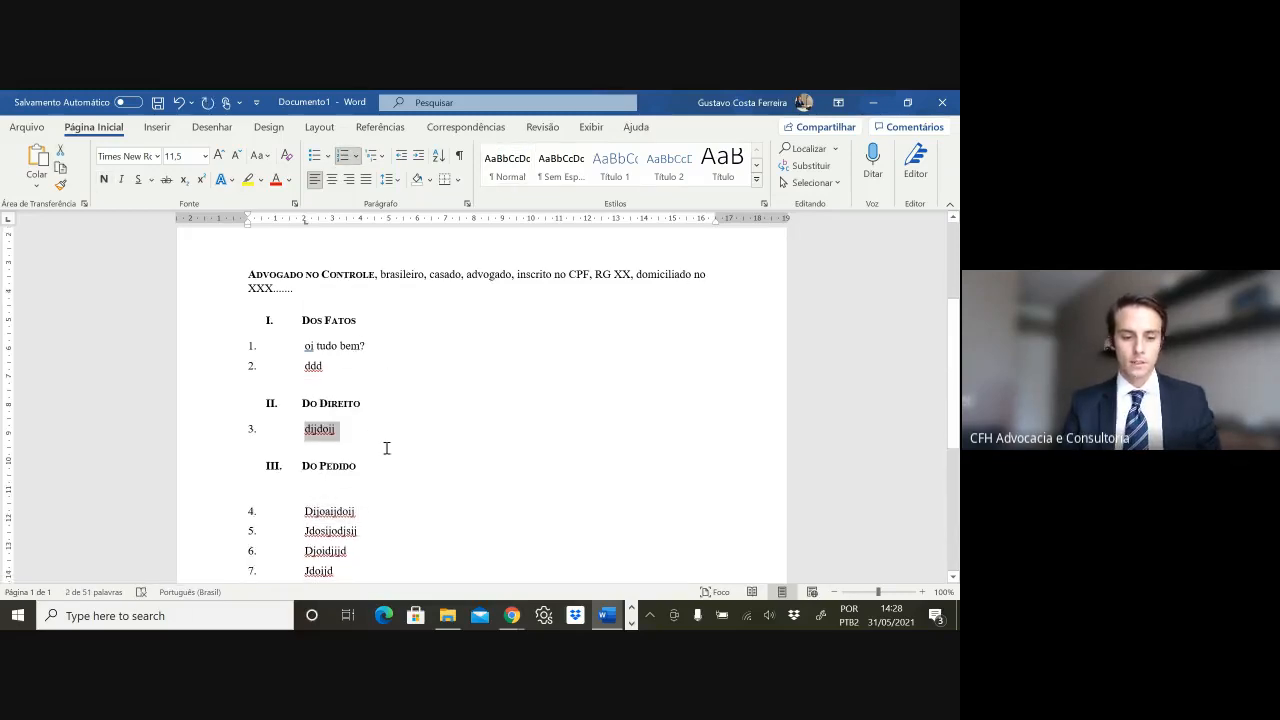
scroll(383, 446, down, 2)
click(340, 430)
key(Delete)
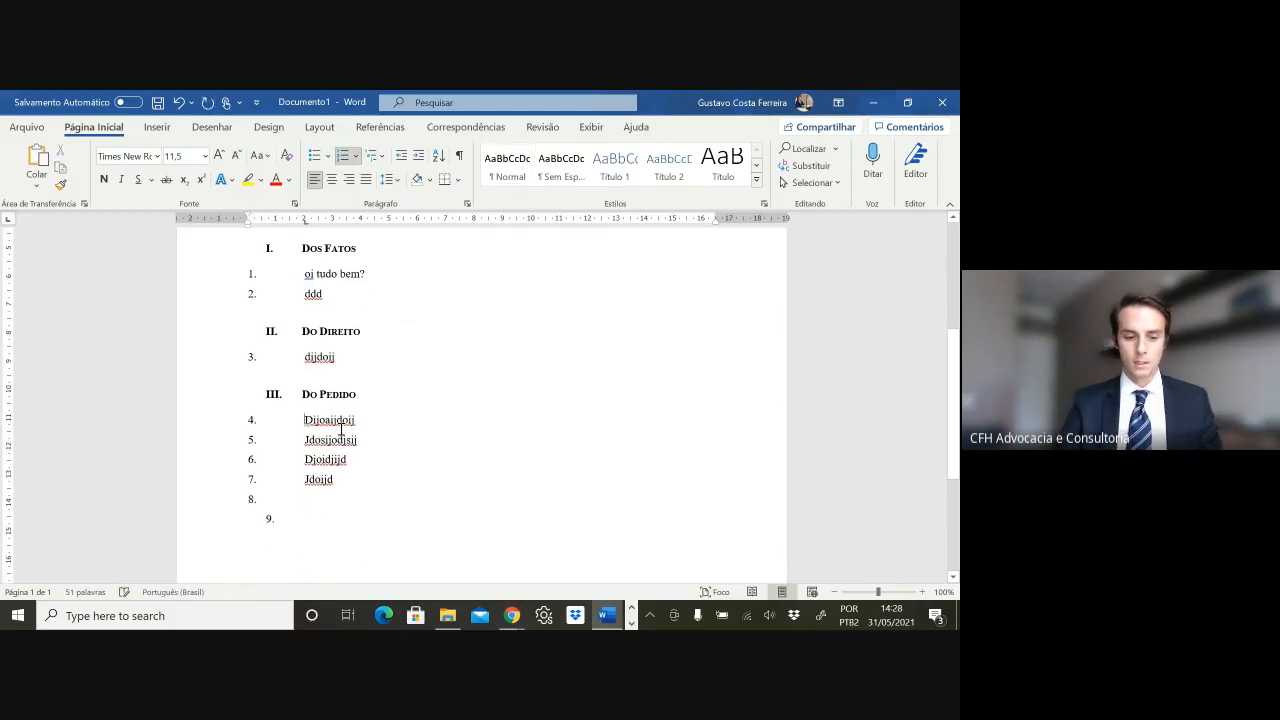
scroll(335, 445, down, 2)
scroll(331, 455, up, 6)
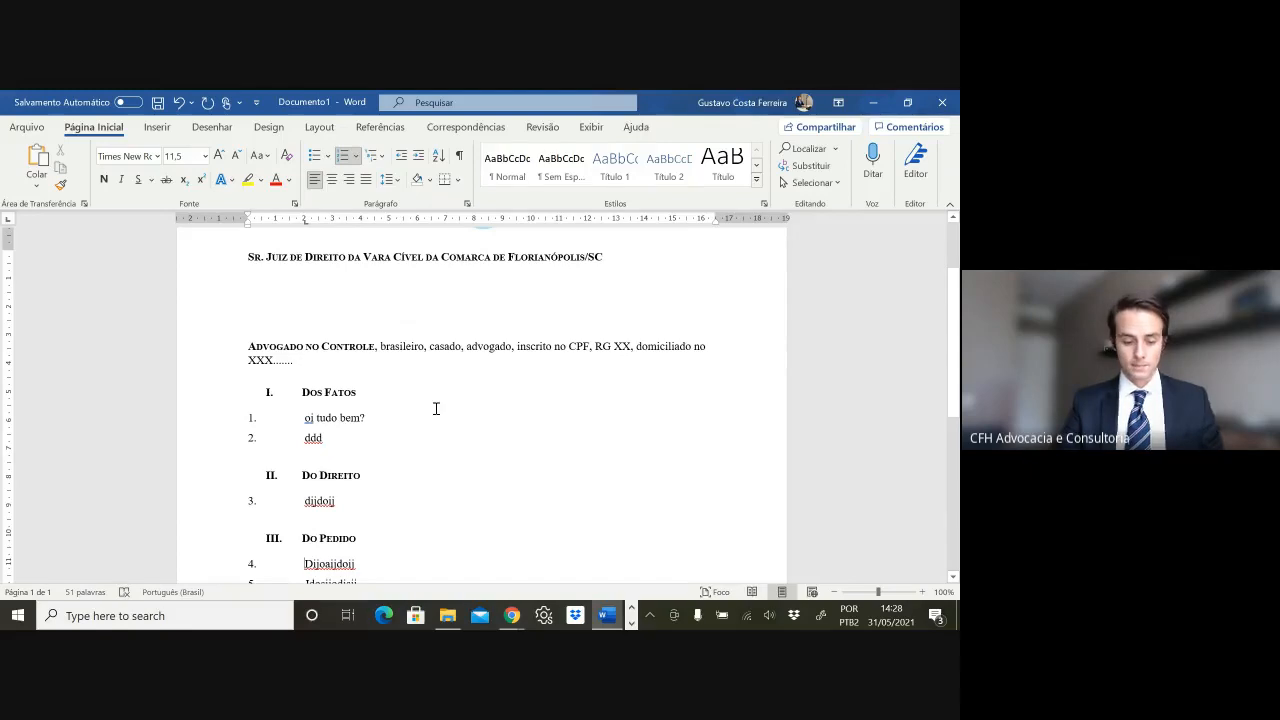
key(ctrl+s)
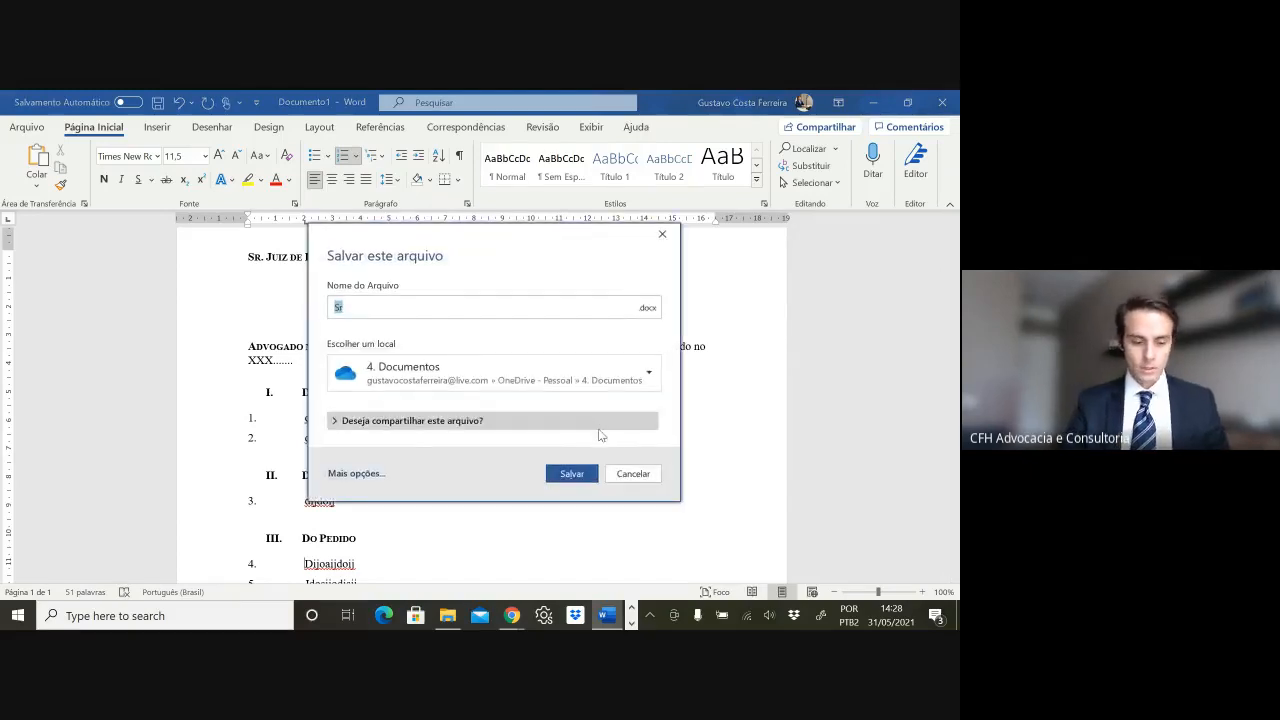
- Cancel the Salvar este arquivo prompt and switch to the Google Meet call window
key(Escape)
mouse_move(511, 615)
click(461, 554)
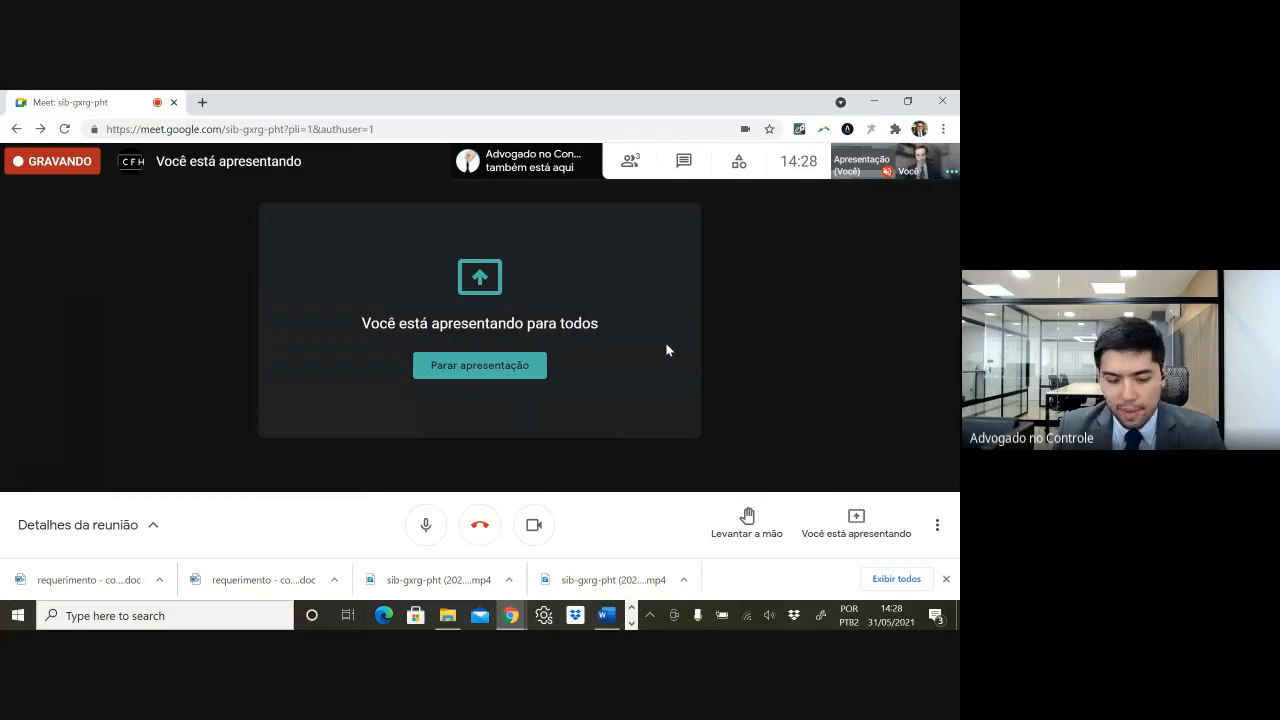
click(603, 615)
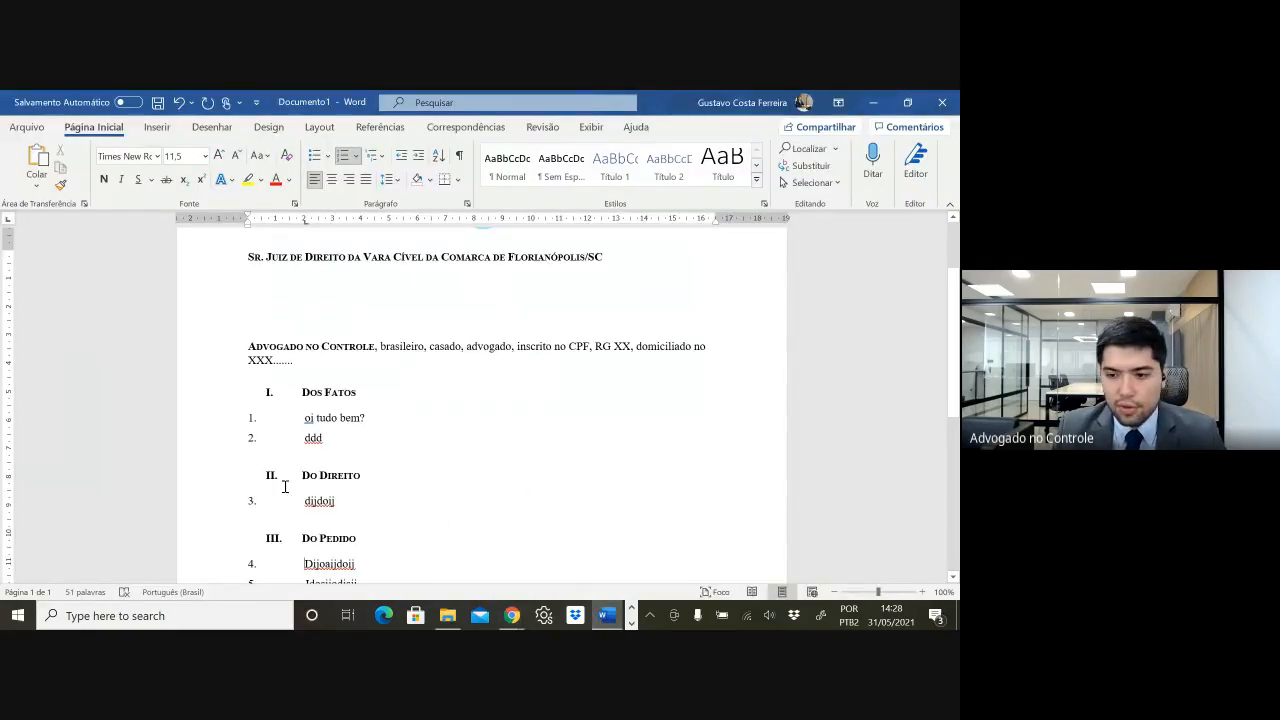
scroll(404, 435, up, 2)
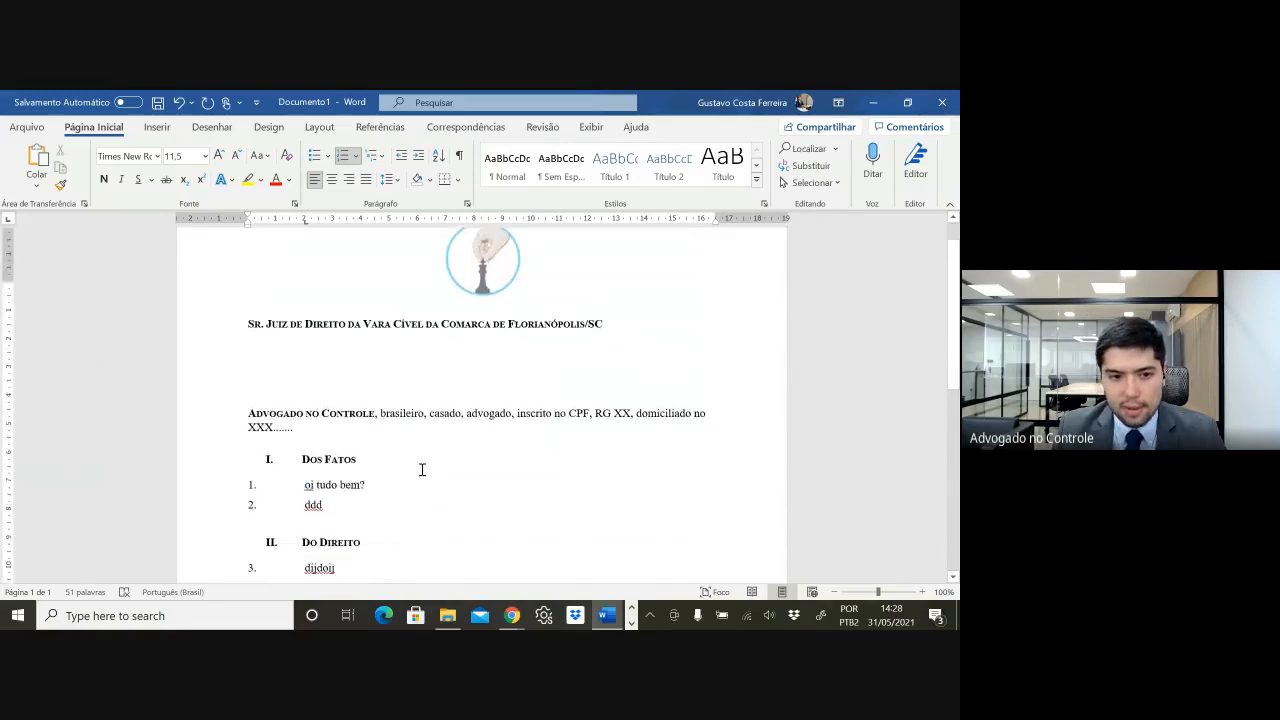
scroll(420, 468, down, 8)
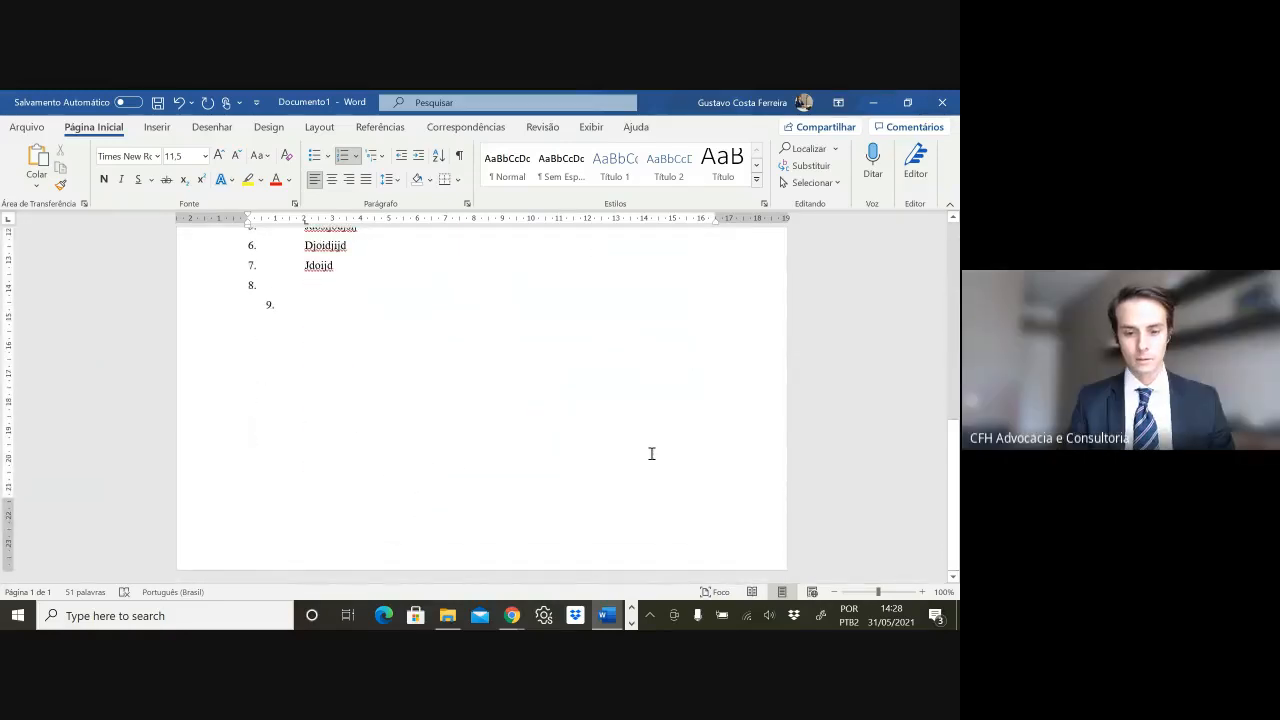
scroll(451, 411, up, 10)
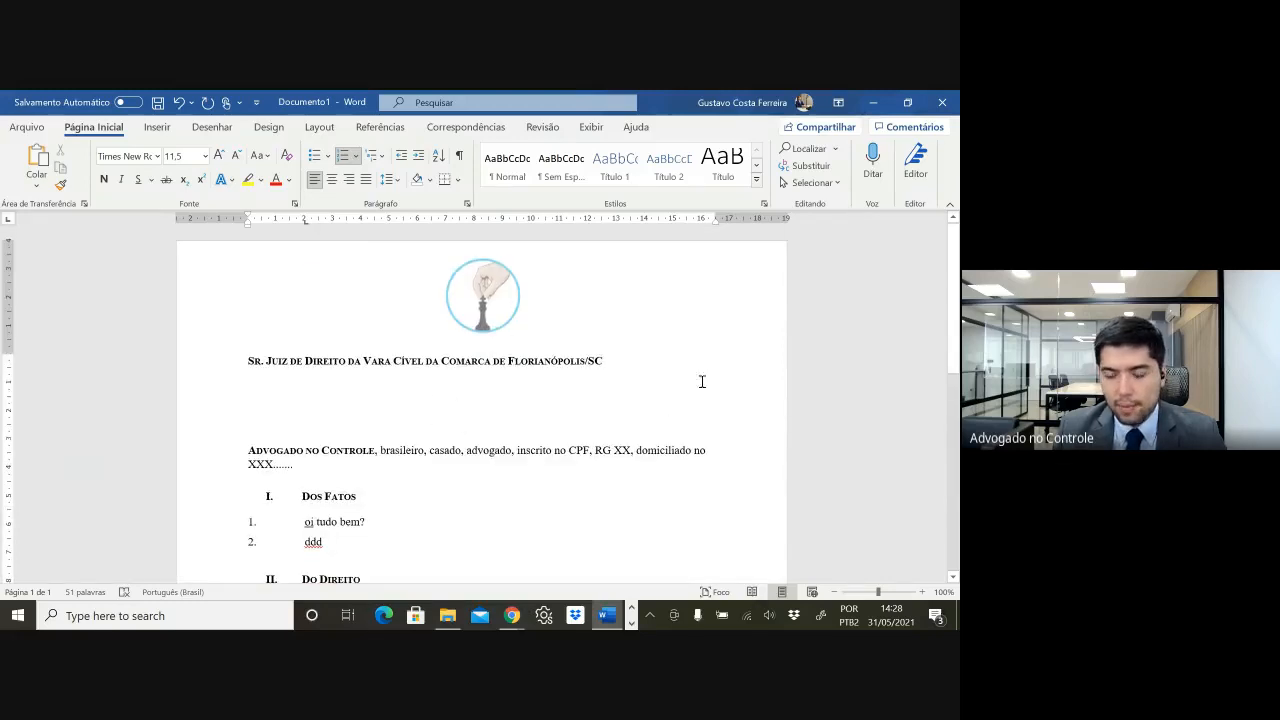
scroll(617, 400, down, 1)
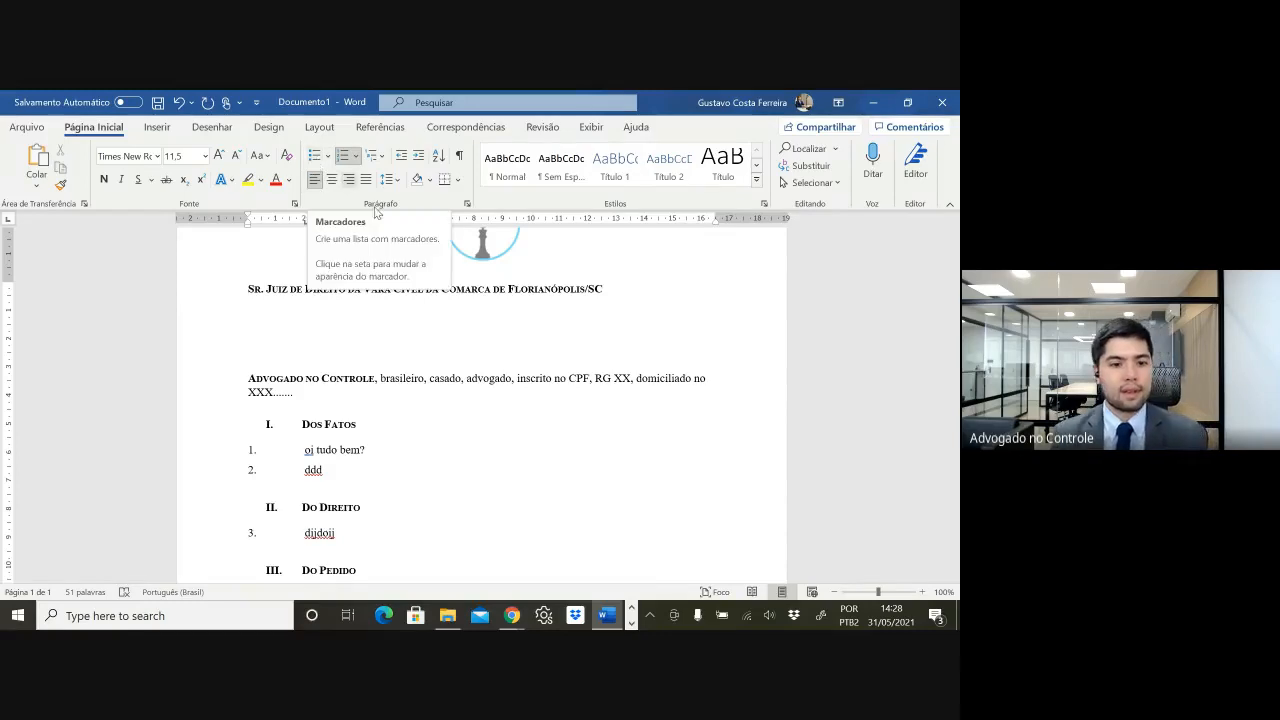
scroll(469, 460, up, 1)
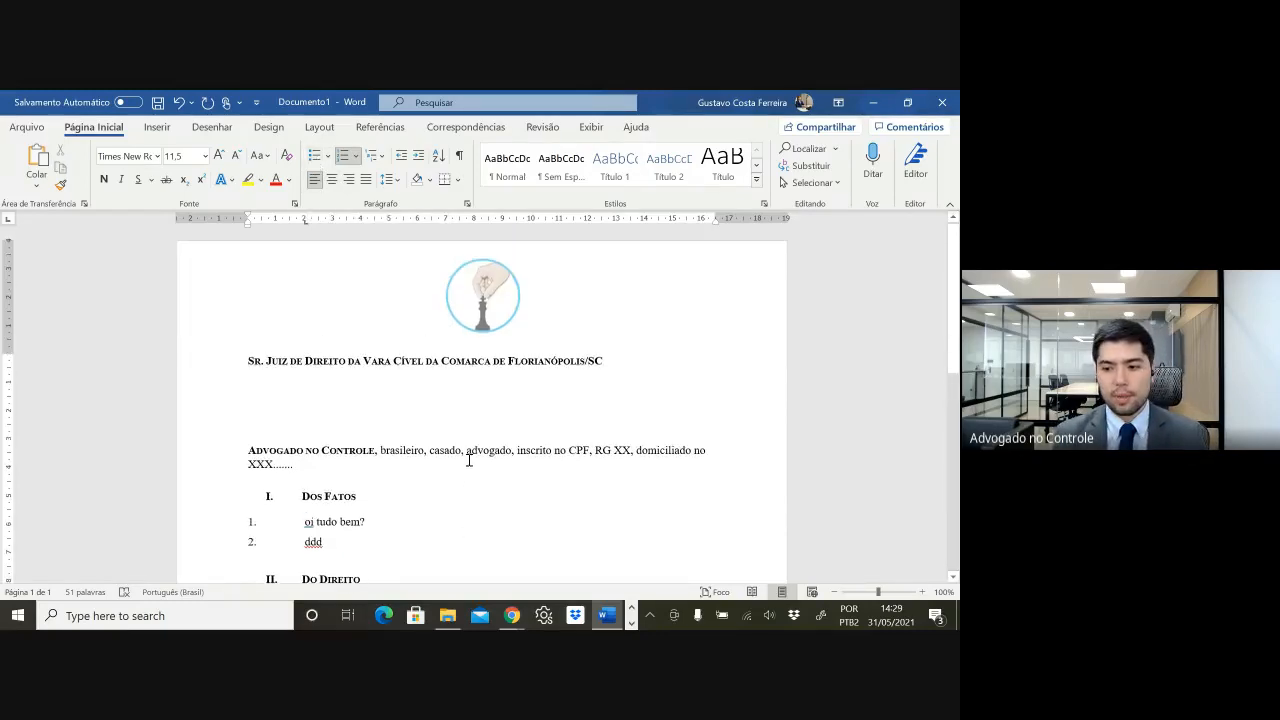
scroll(463, 463, down, 5)
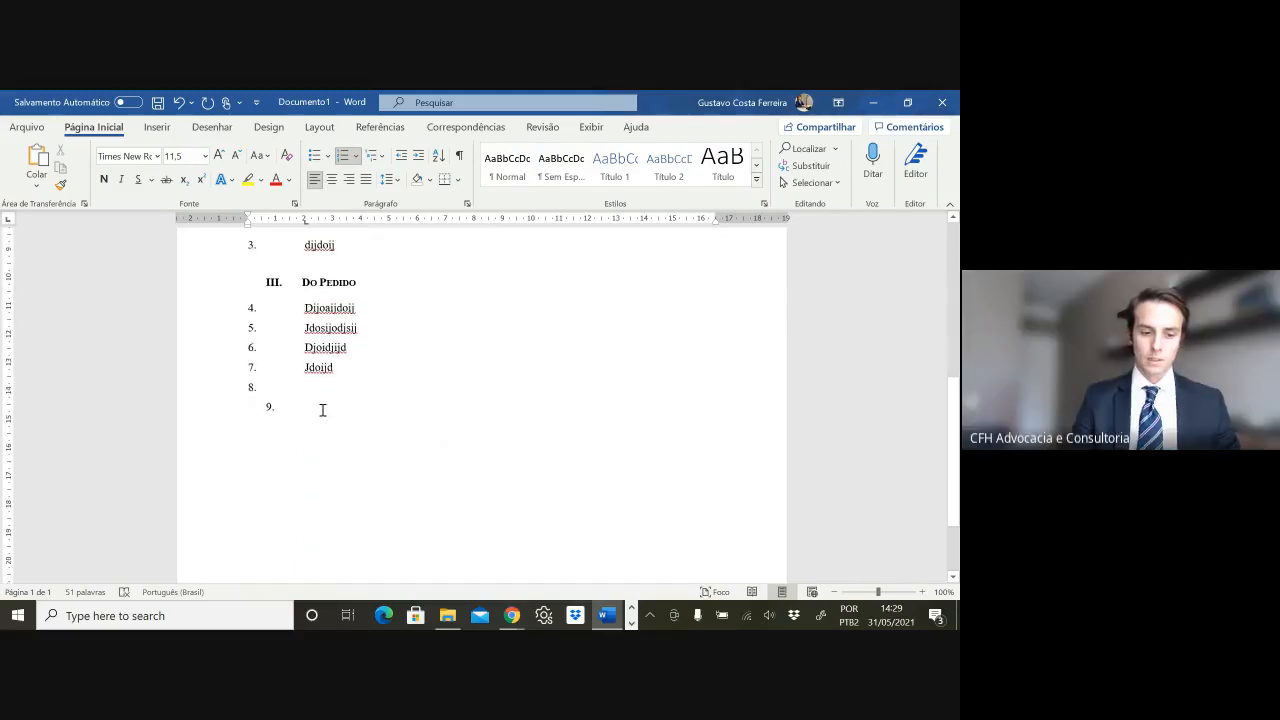
scroll(471, 406, down, 2)
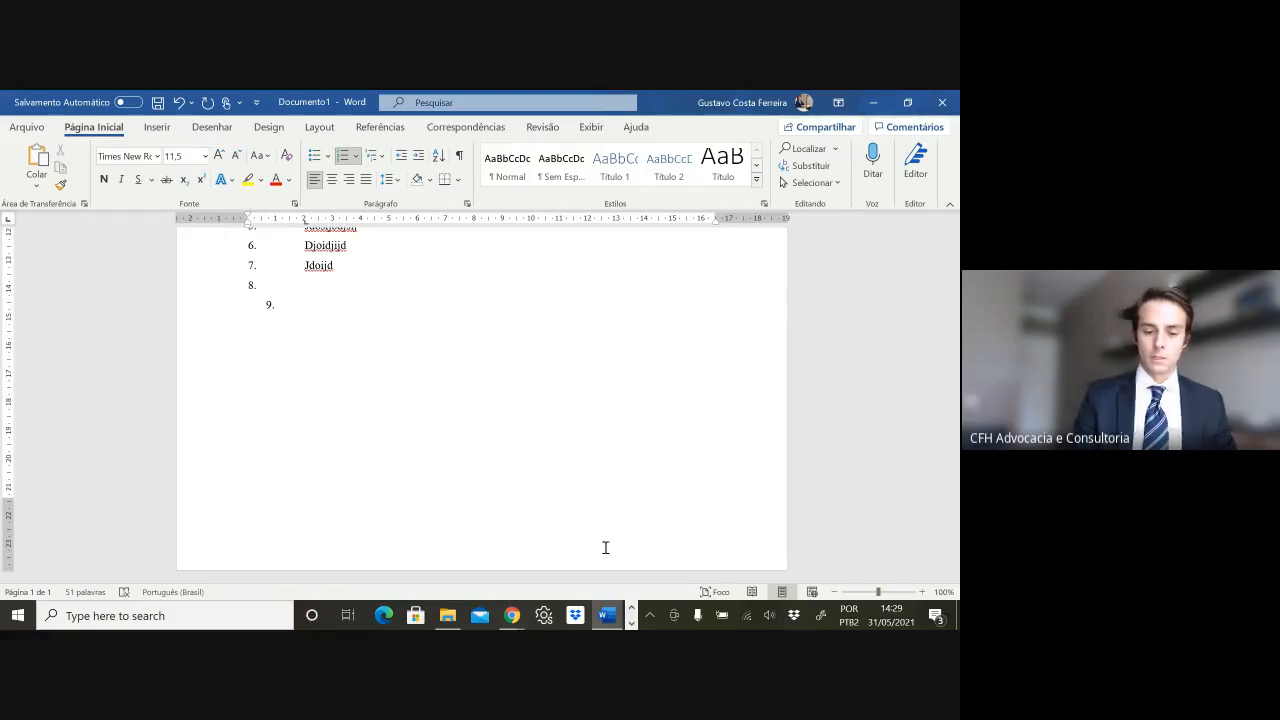
- Enter the empty page footer below the list ending at item 9 and place the cursor there
double_click(604, 547)
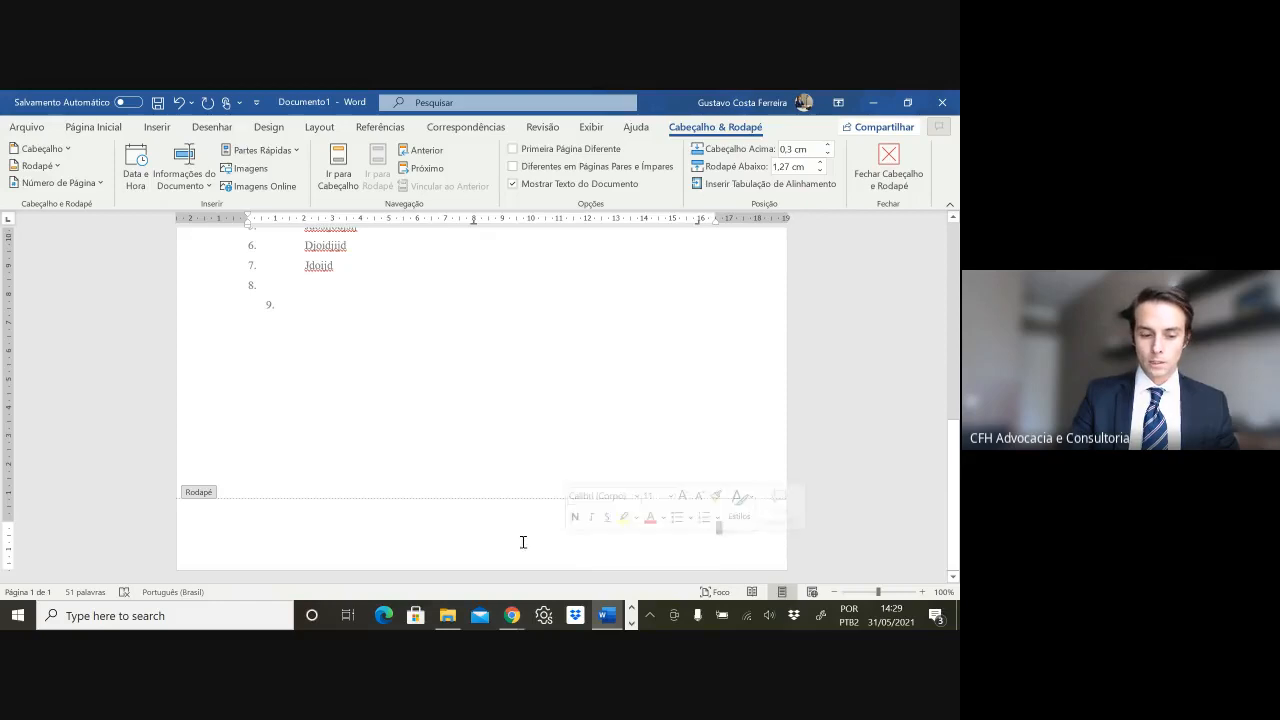
click(347, 520)
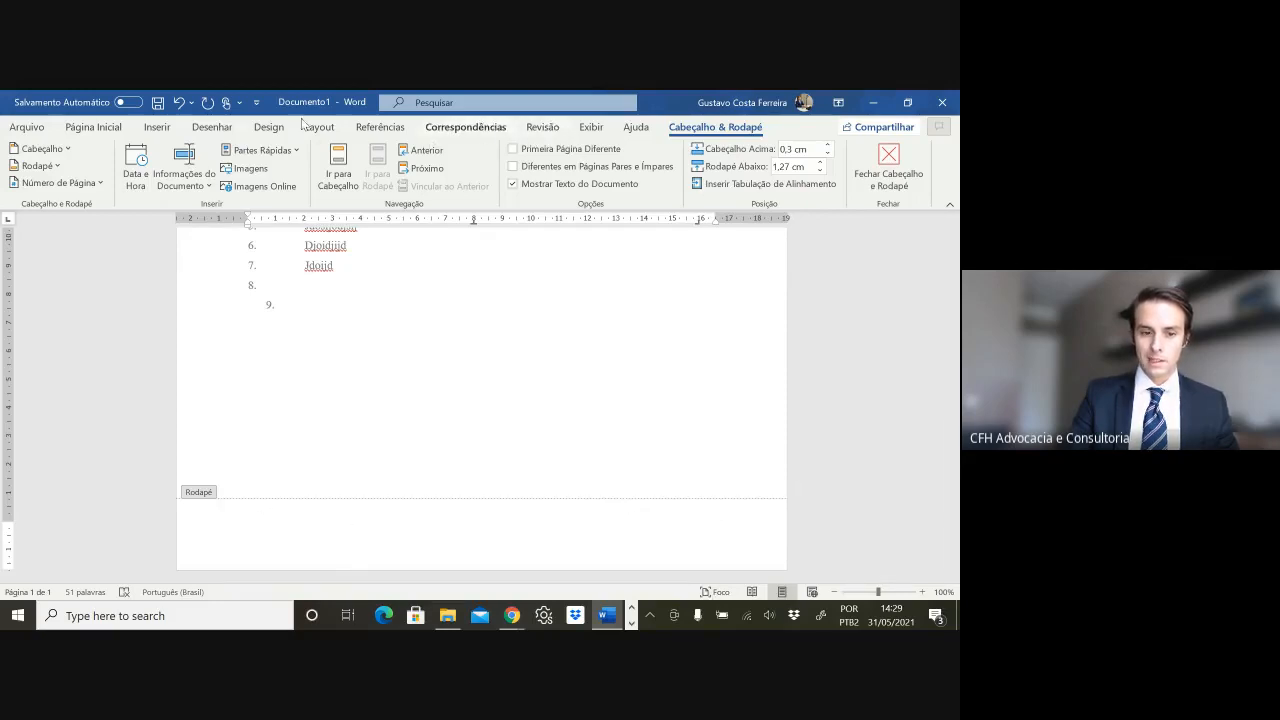
- Insert the Números em Negrito 3 'Página 1 de 1' page number at the page bottom, removing the empty footer line
click(156, 128)
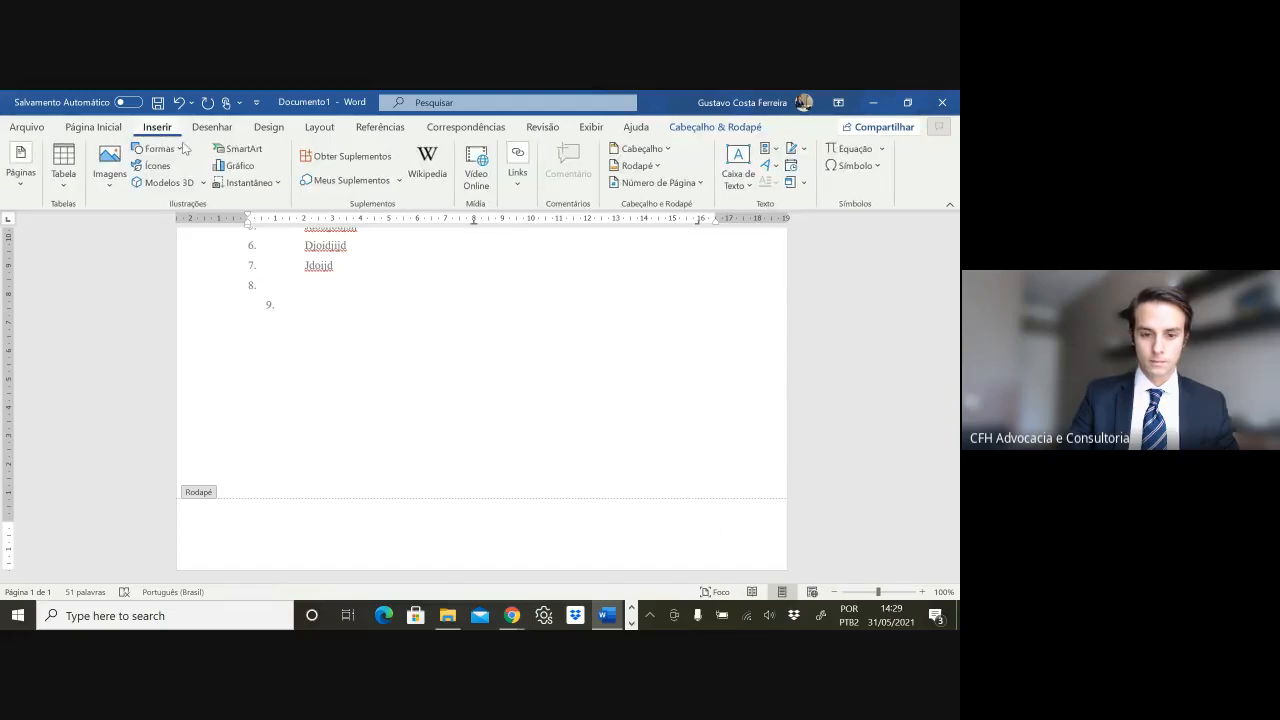
click(640, 184)
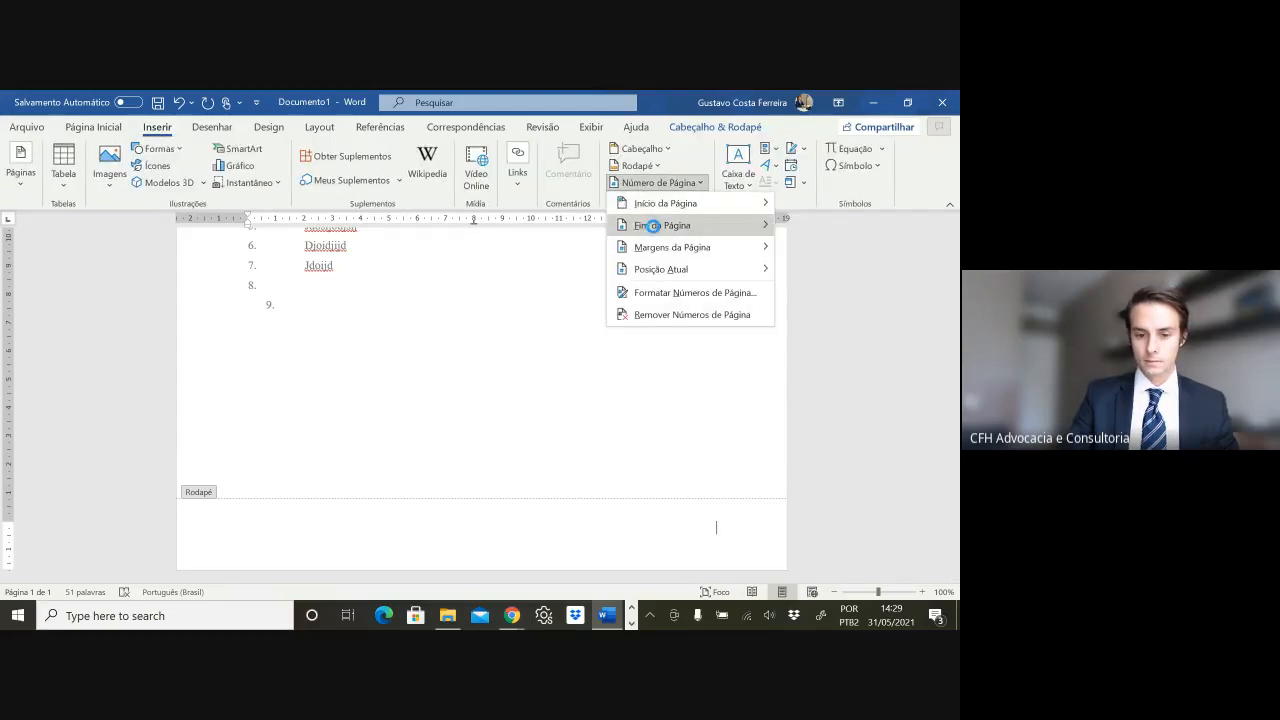
click(652, 225)
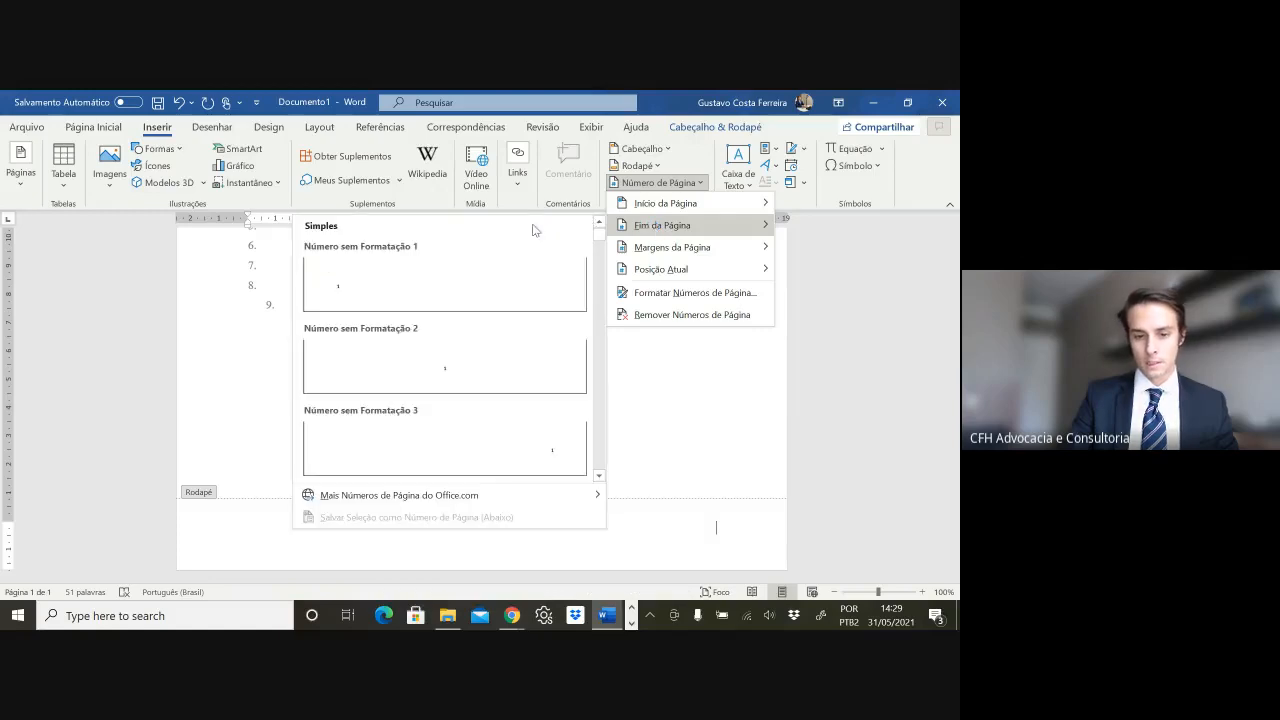
scroll(520, 274, down, 3)
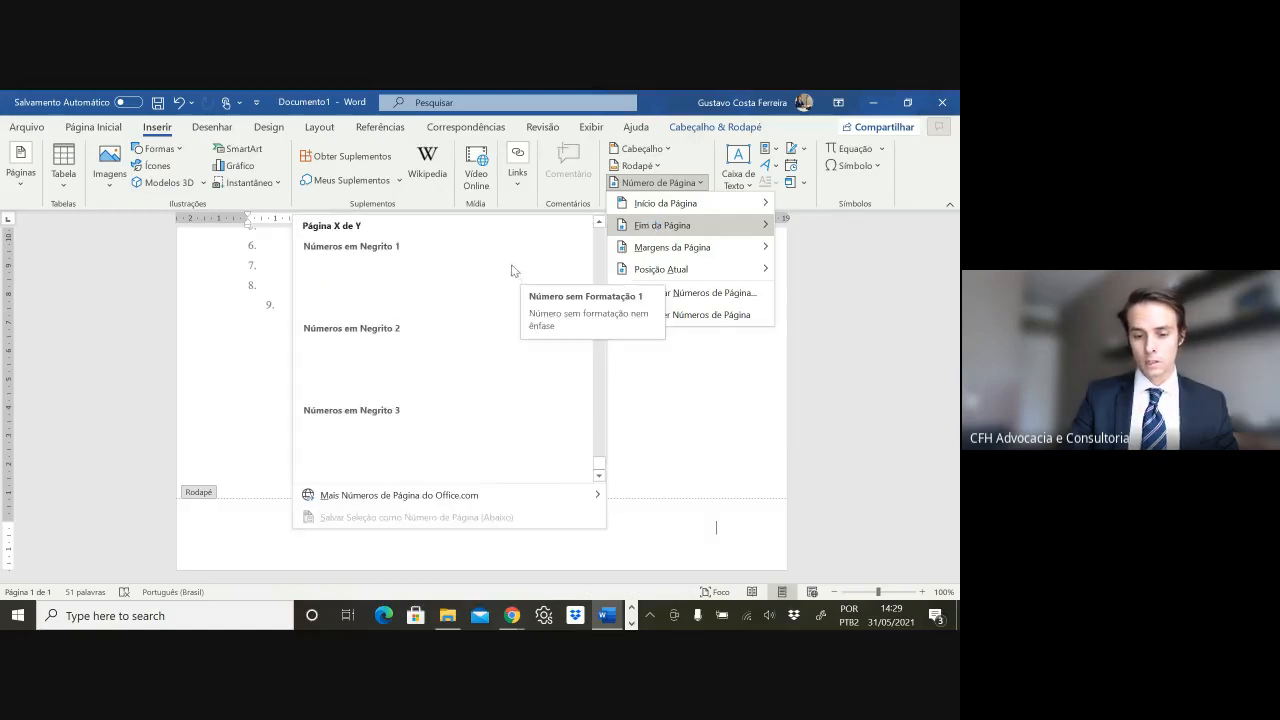
mouse_move(599, 462)
mouse_down()
mouse_move(591, 233)
mouse_move(604, 478)
mouse_up()
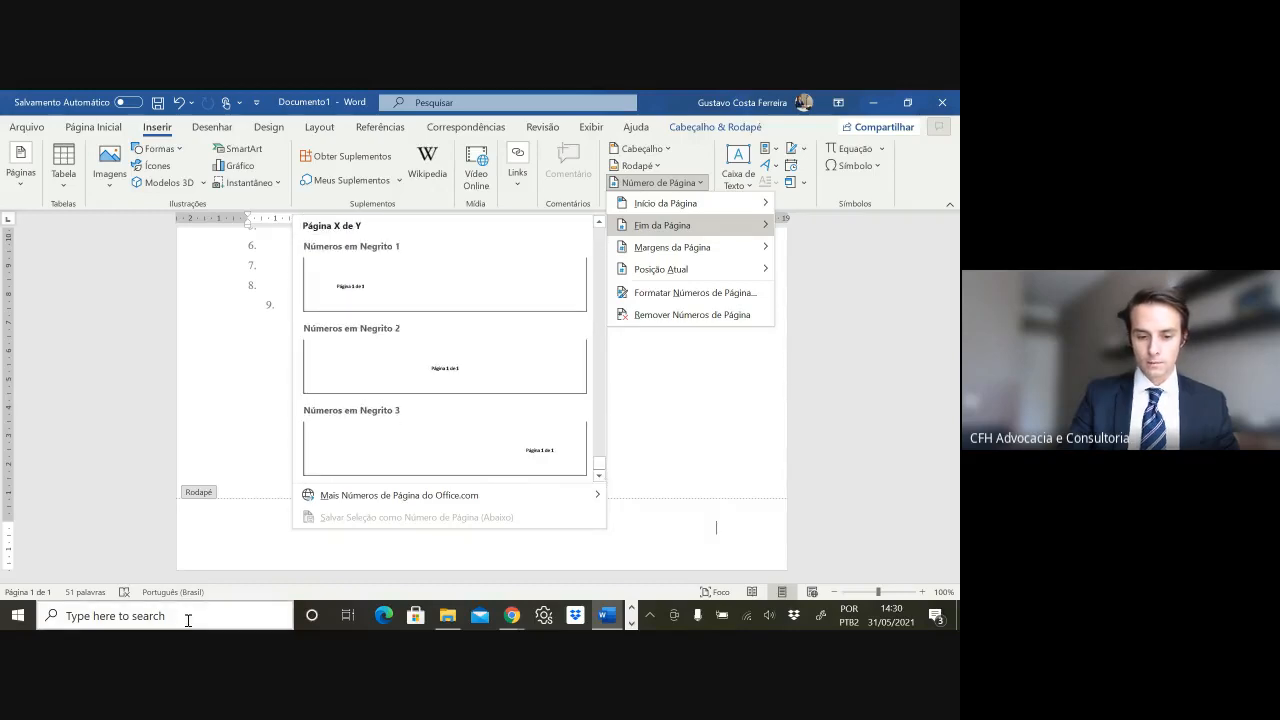
click(517, 463)
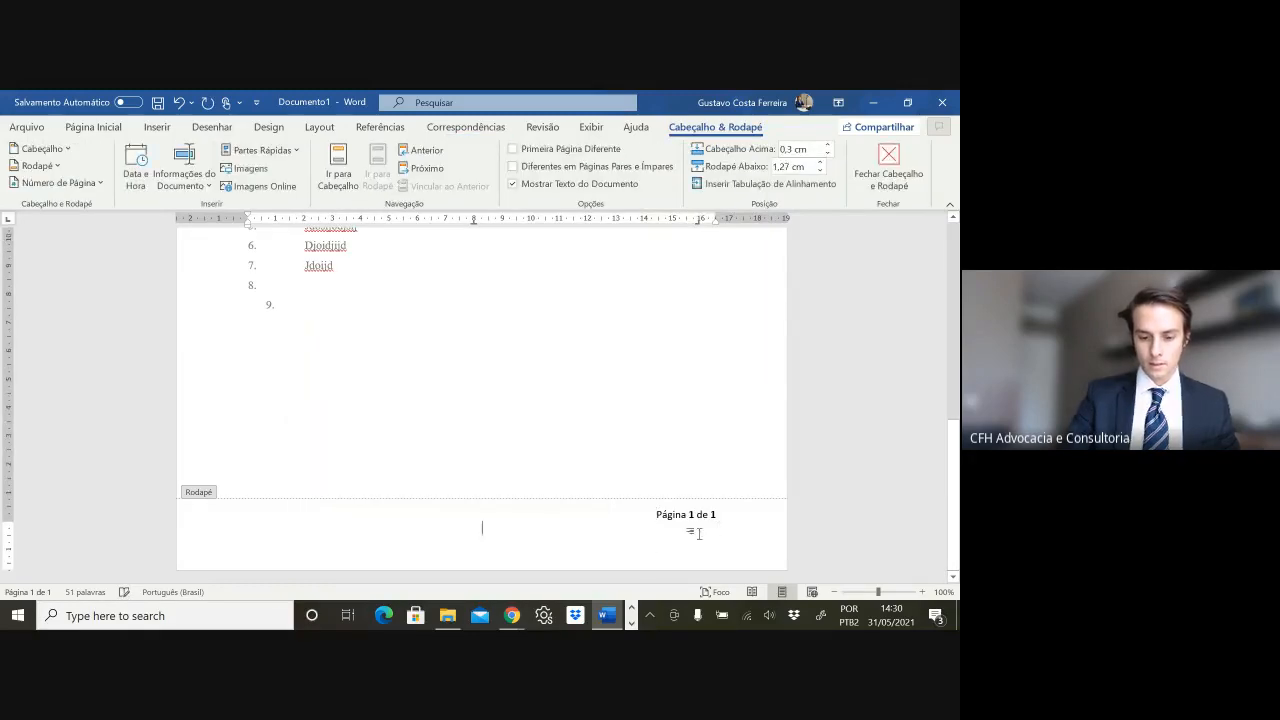
key(BackSpace)
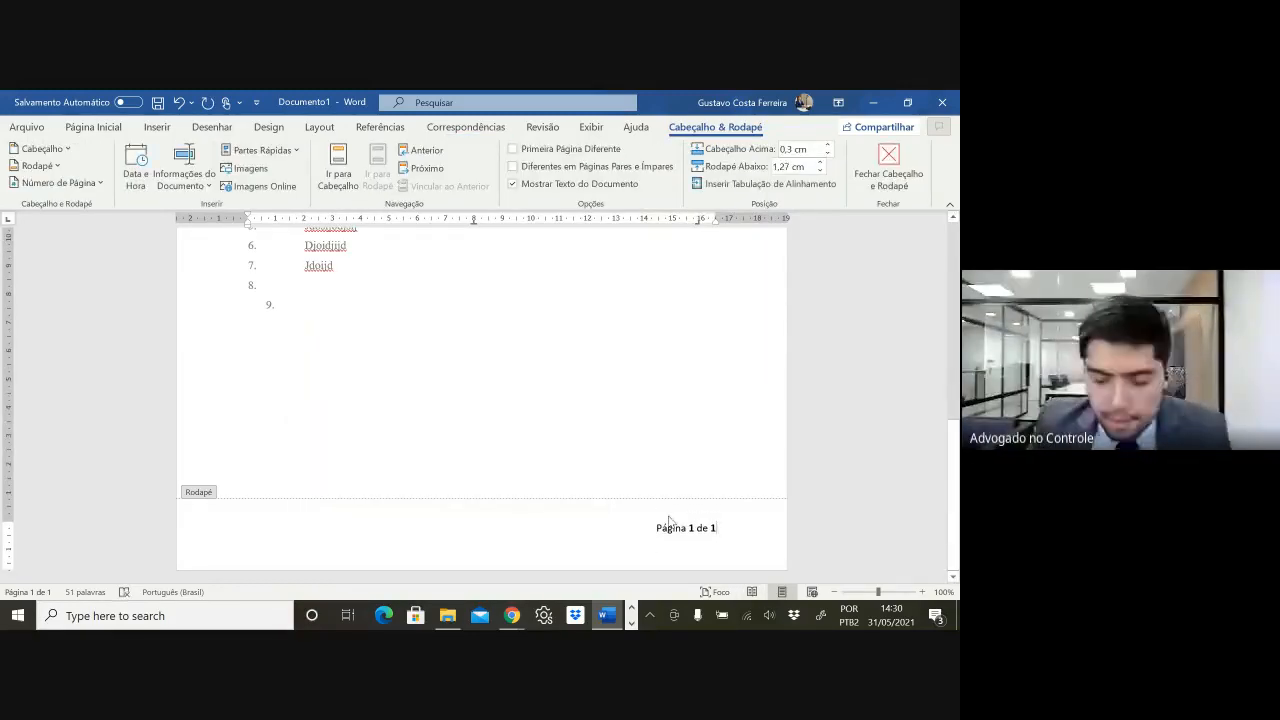
- Set the 'Página 1 de 1' footer line to Times New Roman, size 9, and exit the footer
triple_click(670, 527)
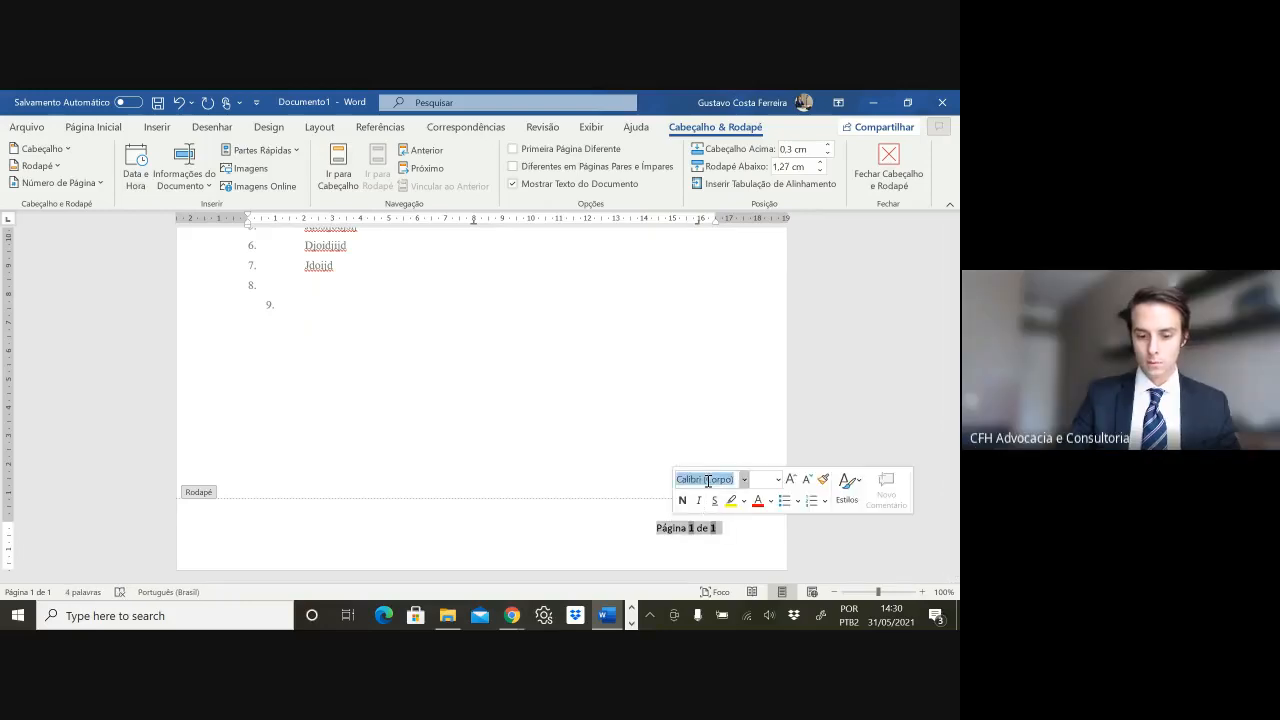
text(Times New Rom)
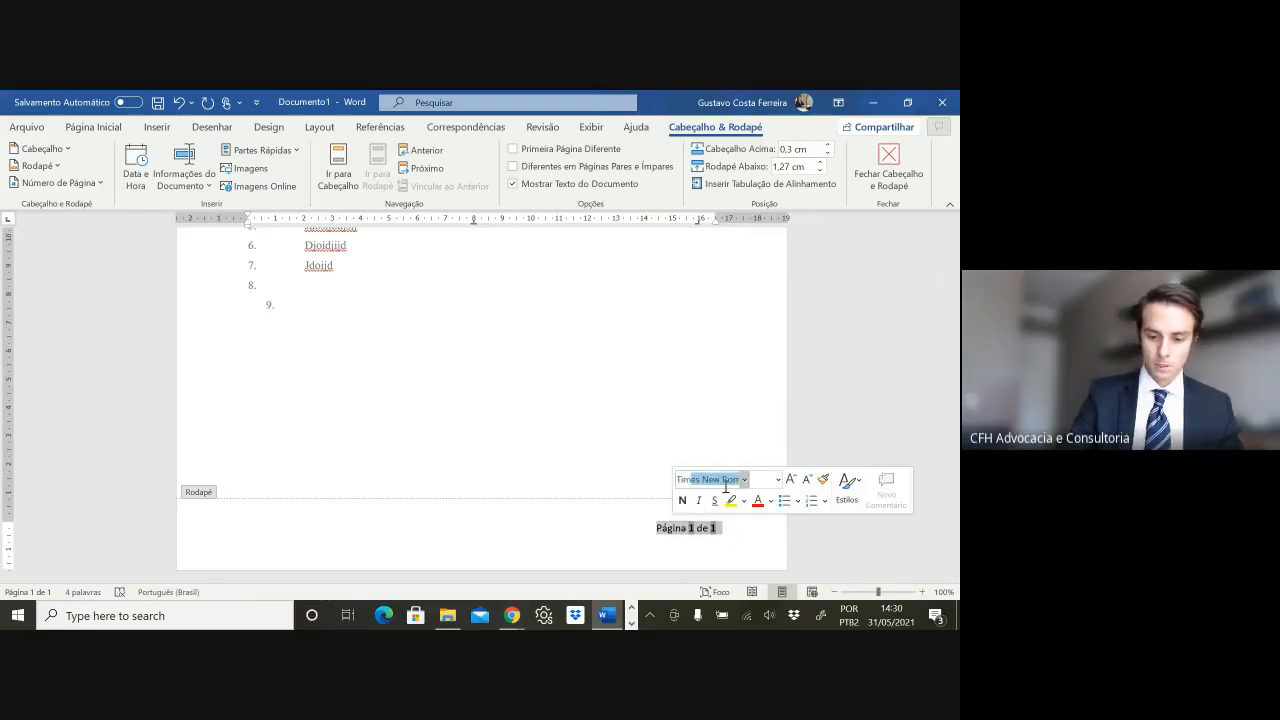
key(Return)
click(758, 482)
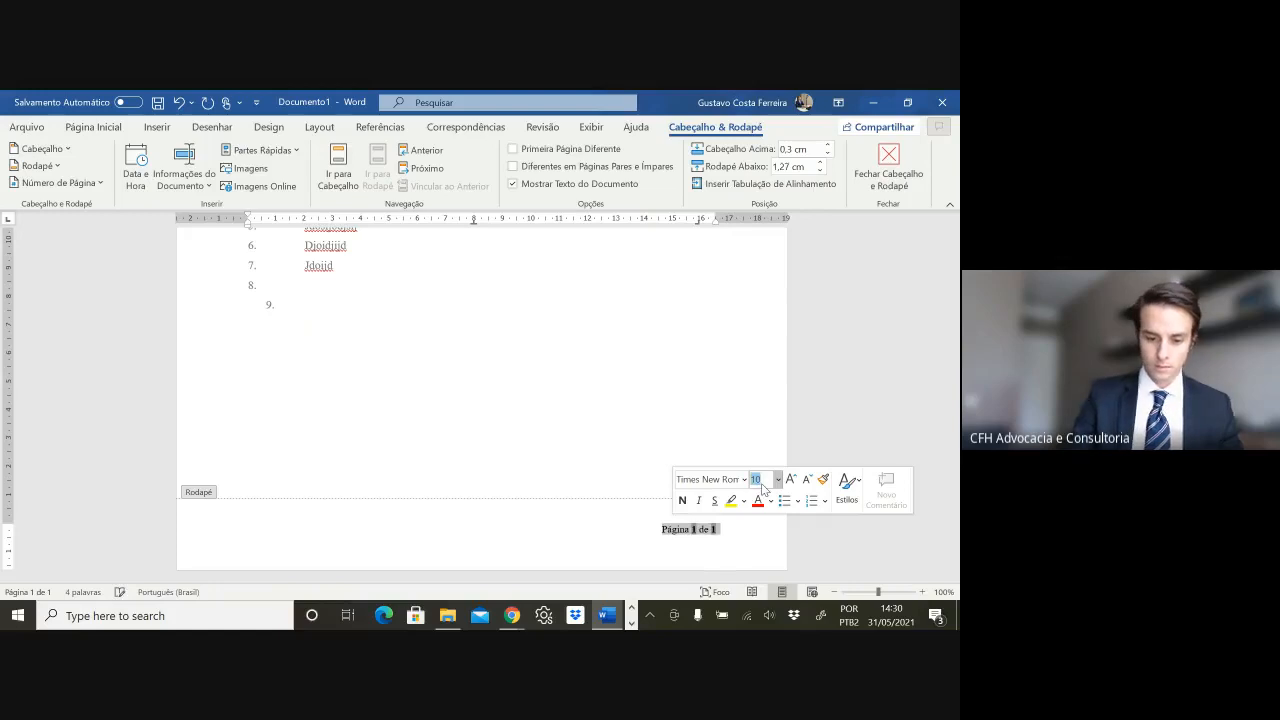
text(9)
key(Return)
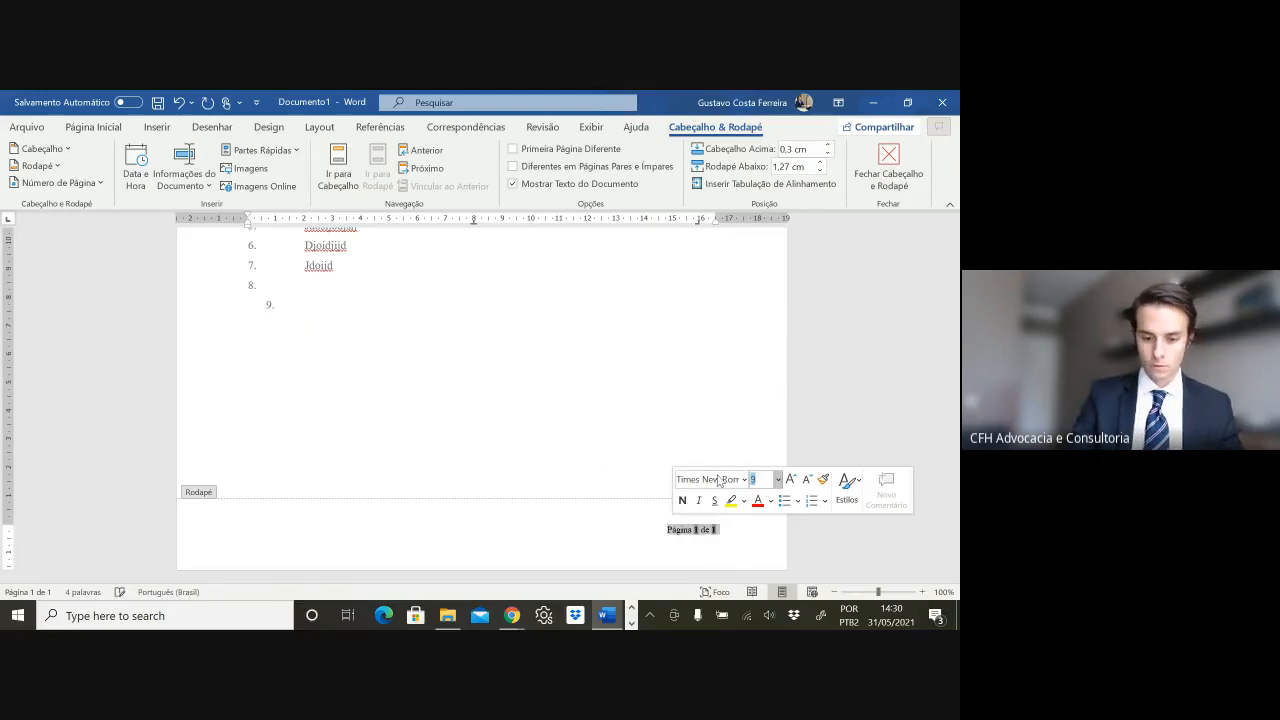
double_click(646, 409)
- Delete the empty item 8 after item 7 in the Do Pedido list
scroll(543, 409, up, 5)
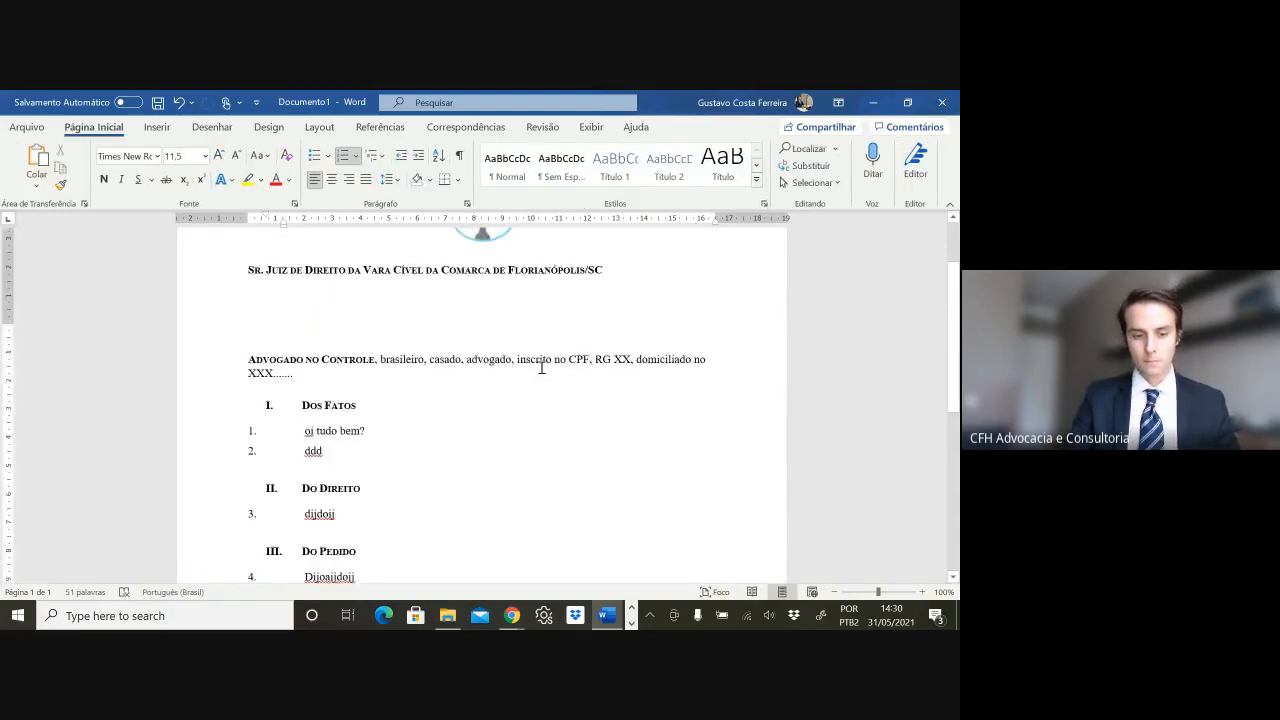
scroll(541, 367, down, 2)
scroll(528, 363, down, 4)
scroll(528, 363, up, 1)
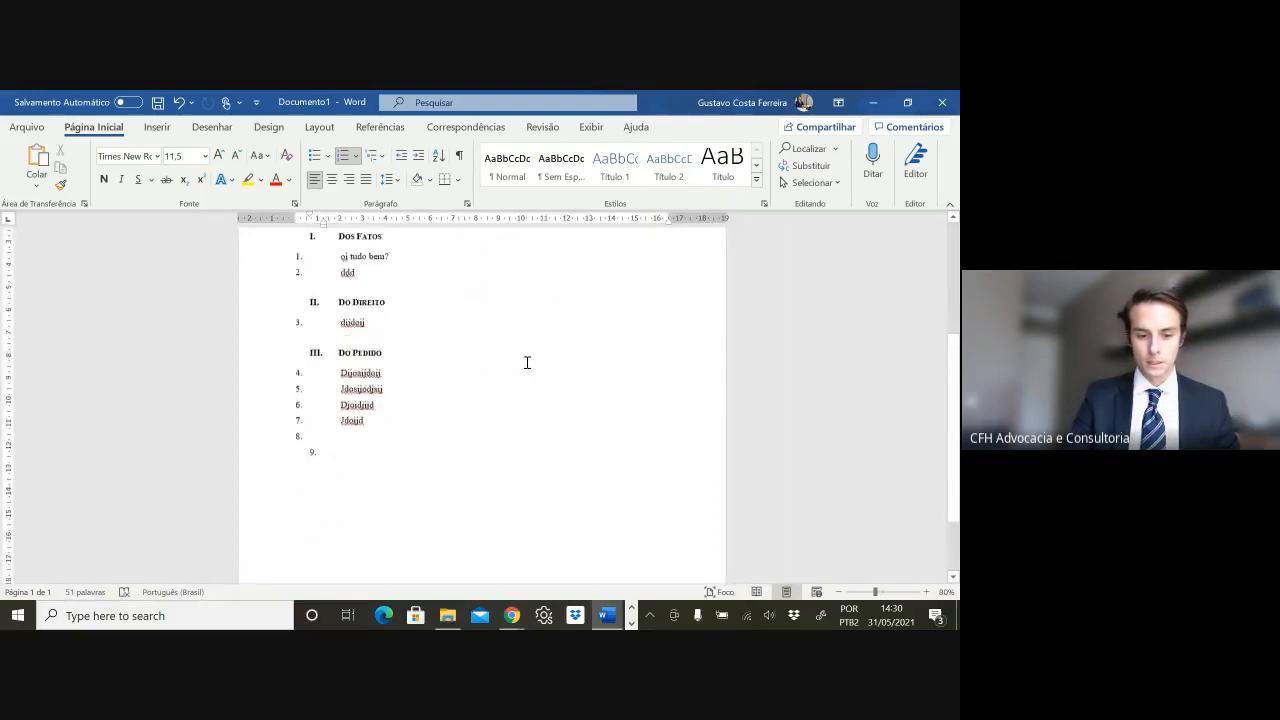
scroll(494, 360, up, 2)
scroll(520, 363, down, 3)
scroll(520, 363, up, 4)
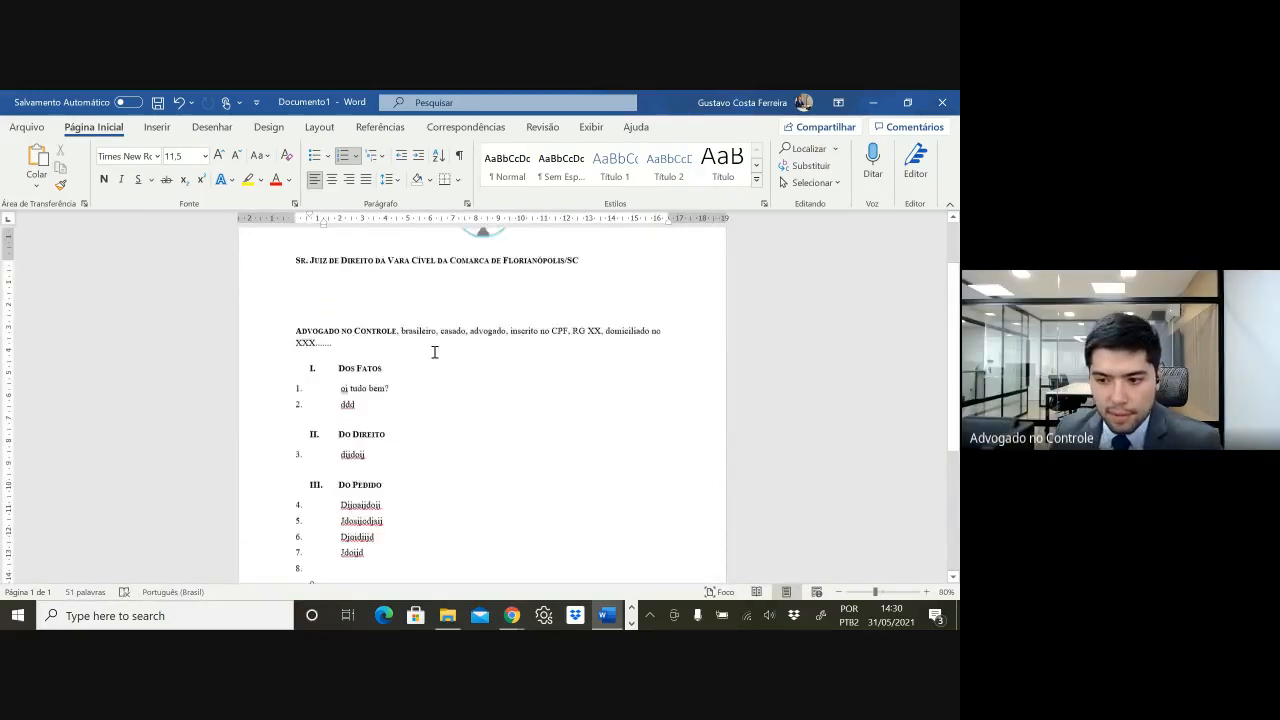
scroll(434, 352, up, 1)
scroll(410, 370, down, 4)
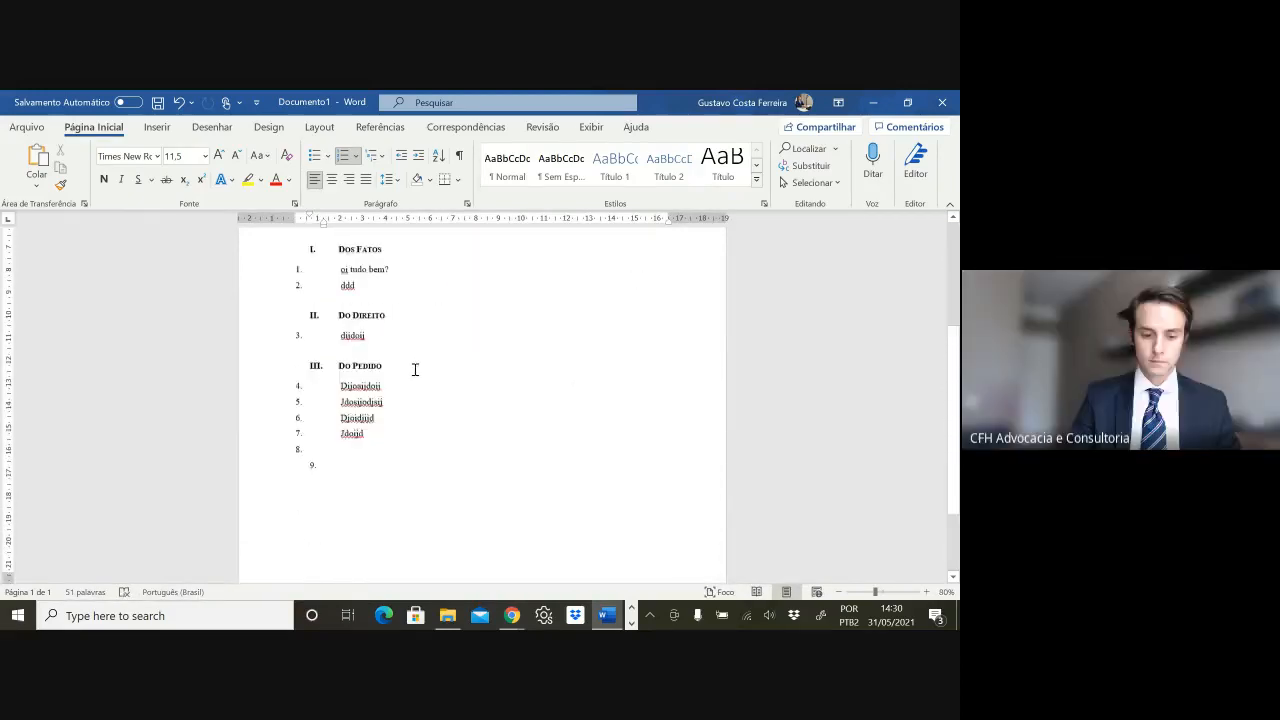
scroll(405, 410, down, 1)
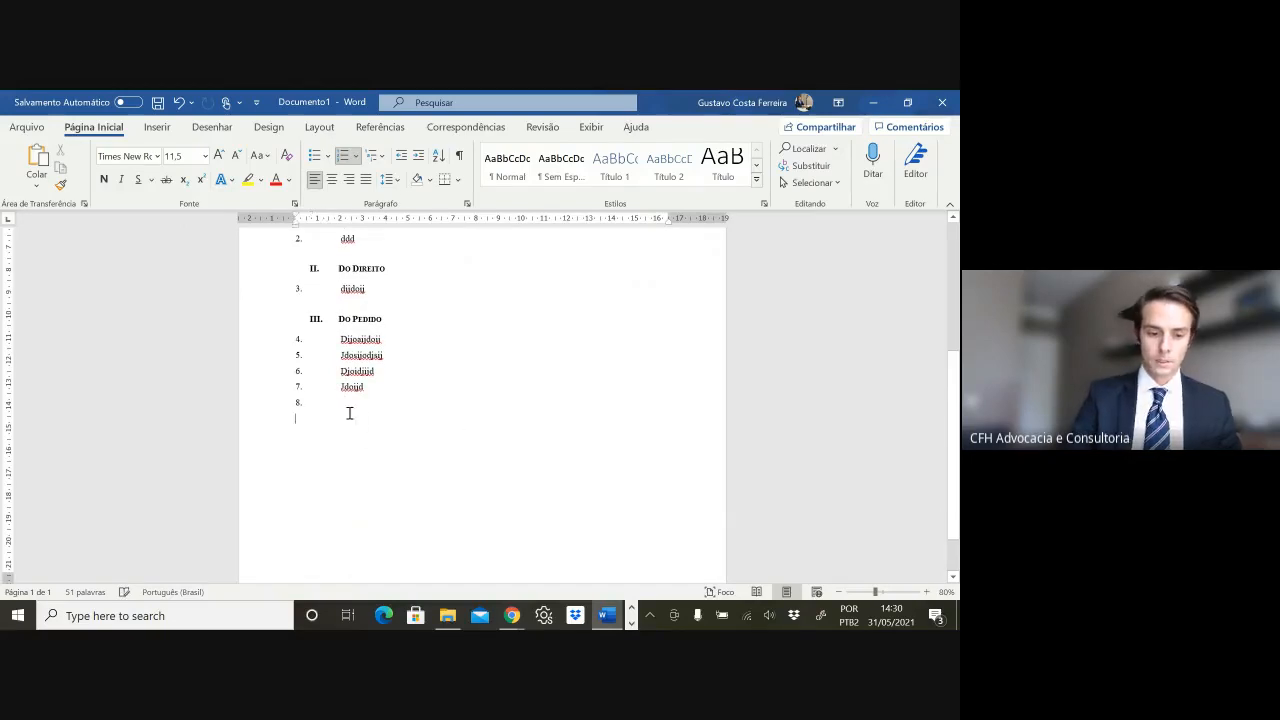
key(BackSpace)
key(BackSpace)
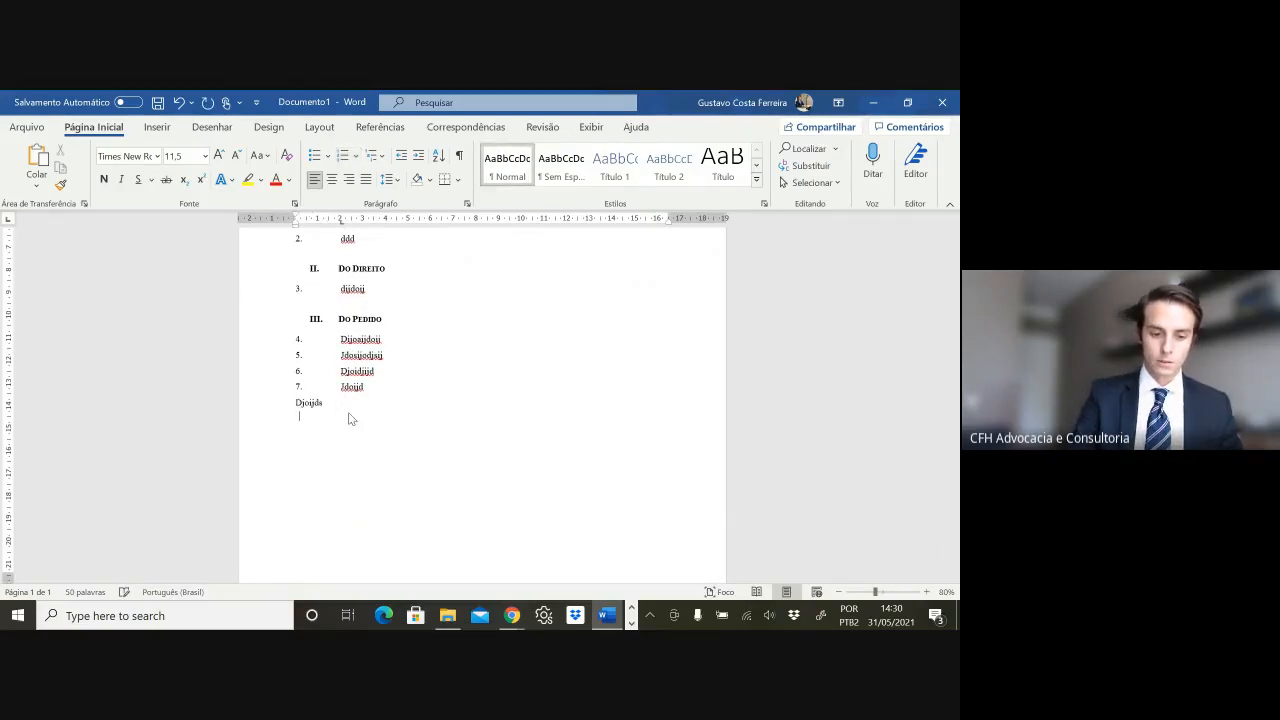
- Copy items 5–7 with the Djoijds line and paste the block at the end, extending the list to item 16
scroll(370, 414, down, 1)
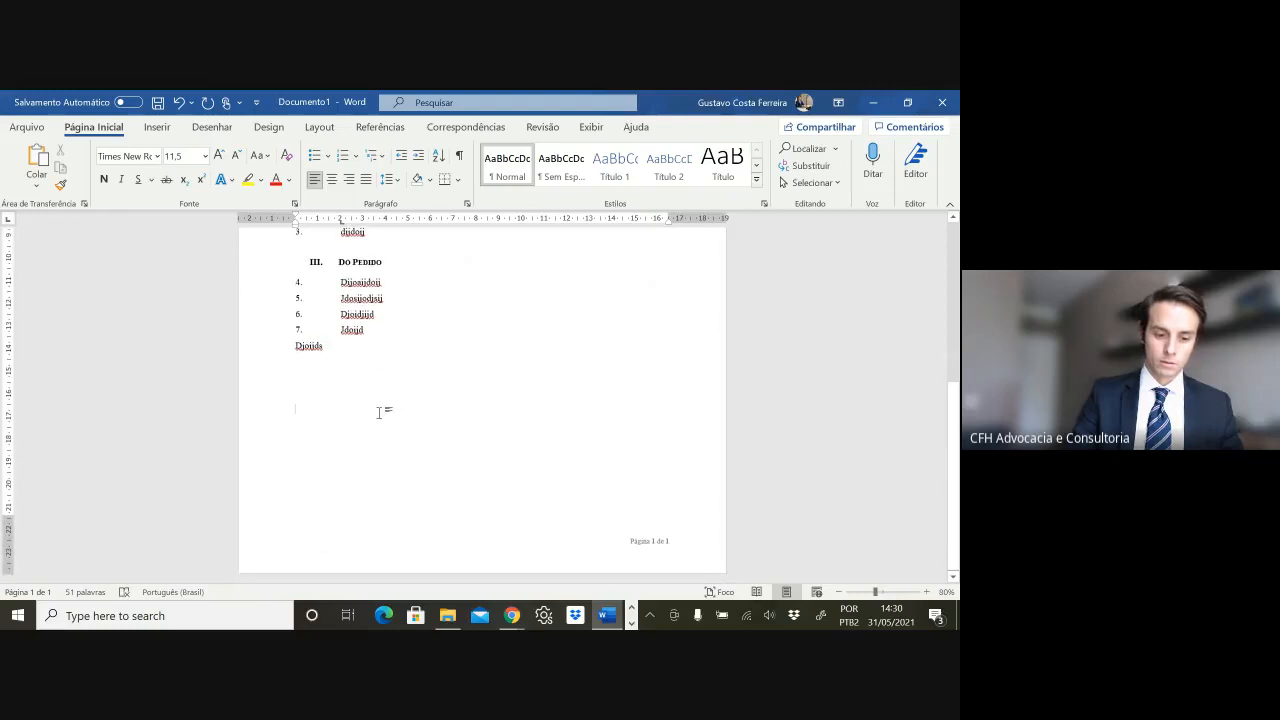
drag(373, 346, 340, 299)
key(ctrl+c)
key(ctrl+End)
key(ctrl+v)
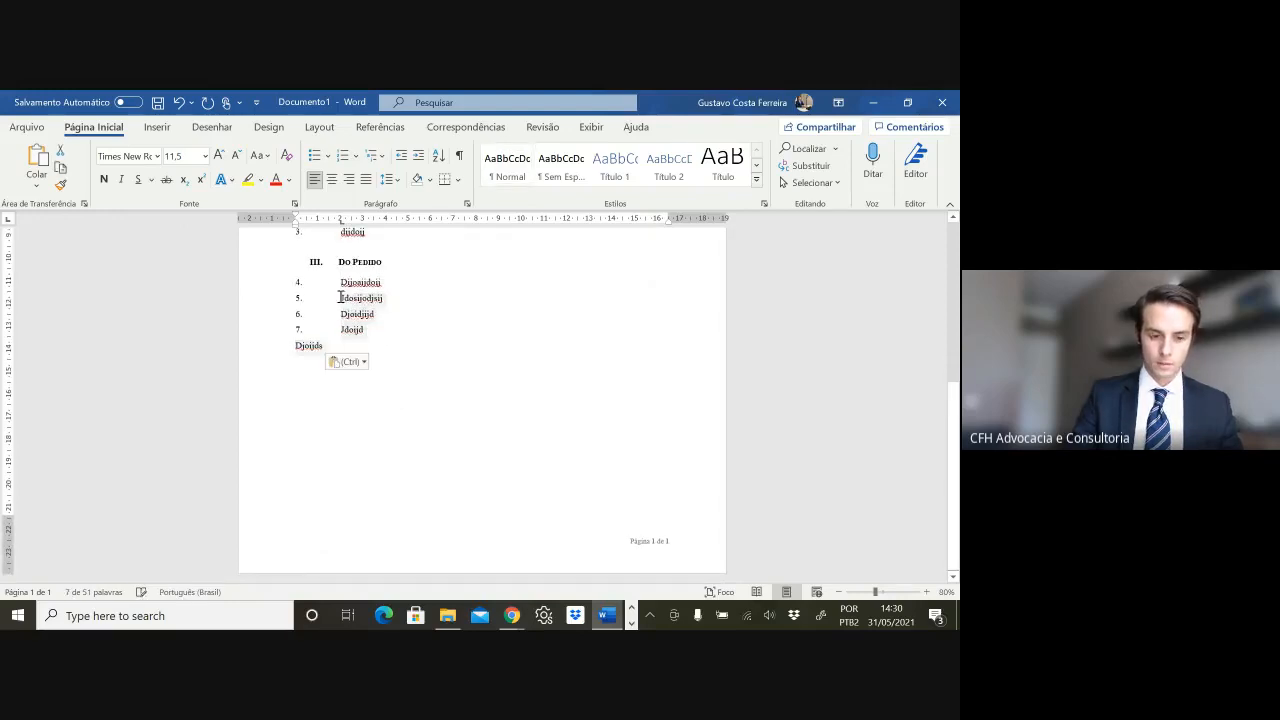
key(ctrl+v)
key(ctrl+v)
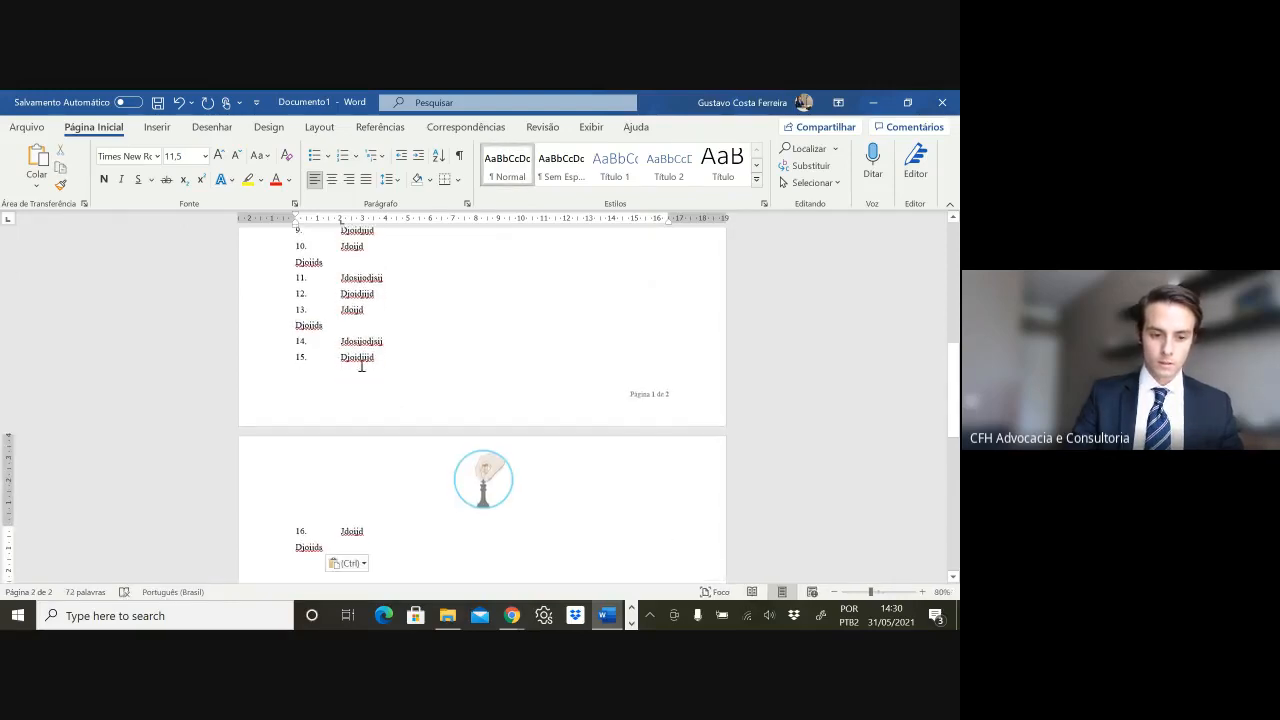
click(344, 350)
- Restyle item 14's line as a section heading reading 'Último Título' and type 'djiod' below it
double_click(347, 341)
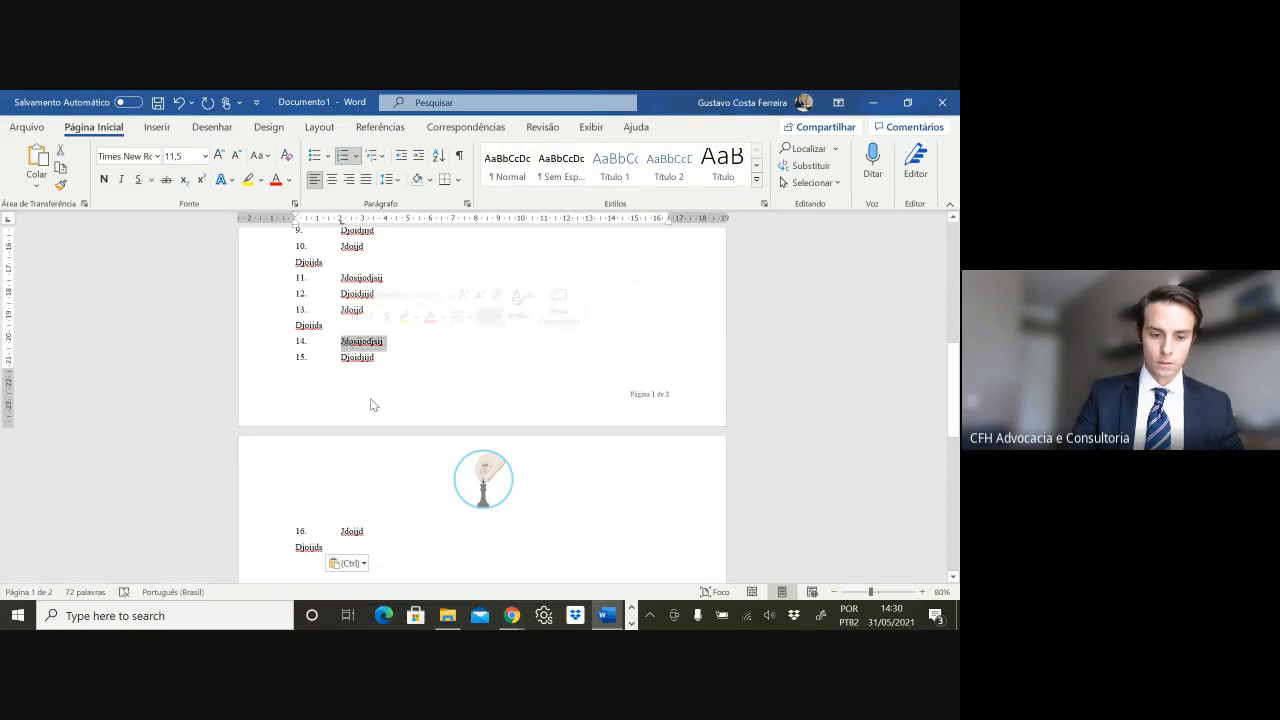
scroll(350, 308, up, 3)
click(354, 290)
triple_click(354, 291)
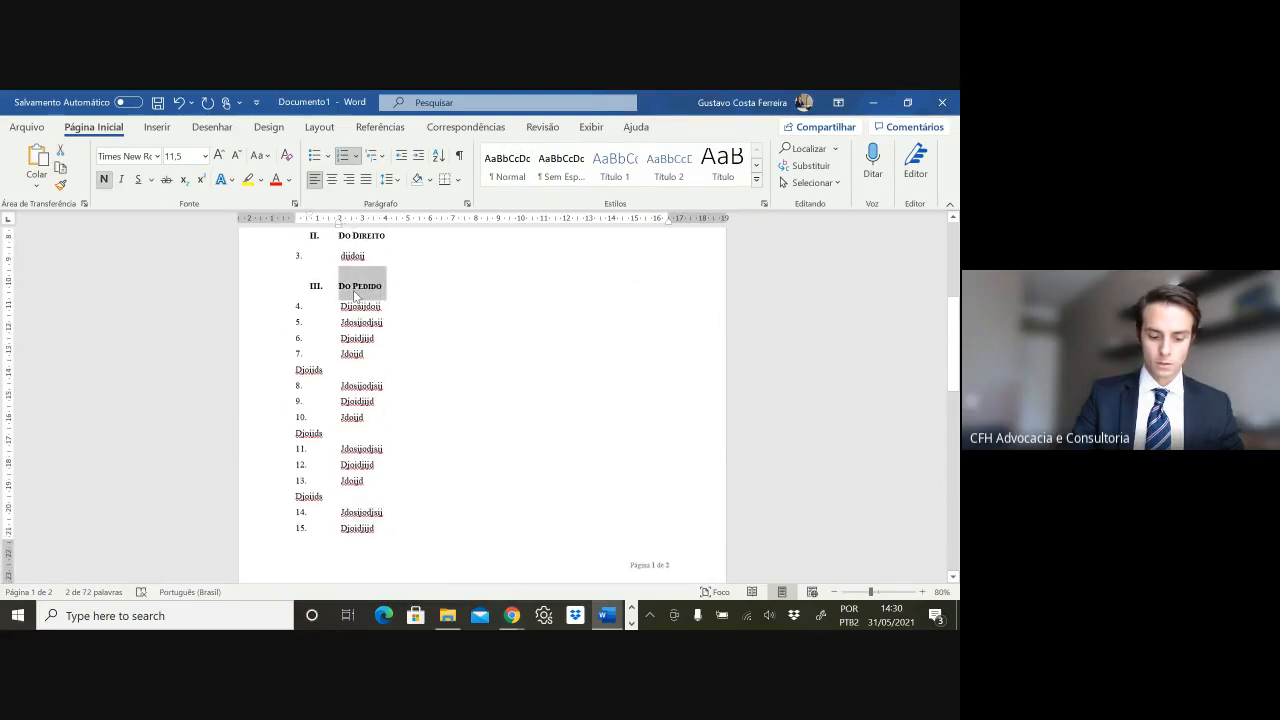
triple_click(361, 512)
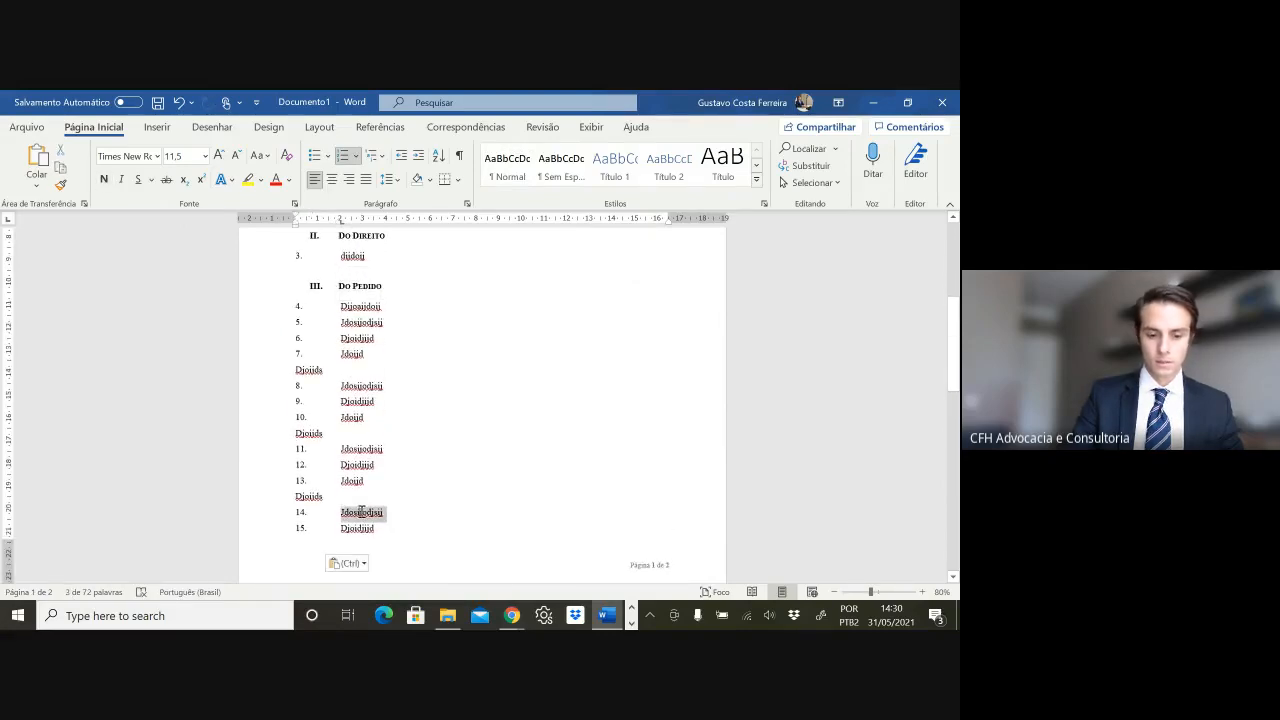
key(ctrl+shift+v)
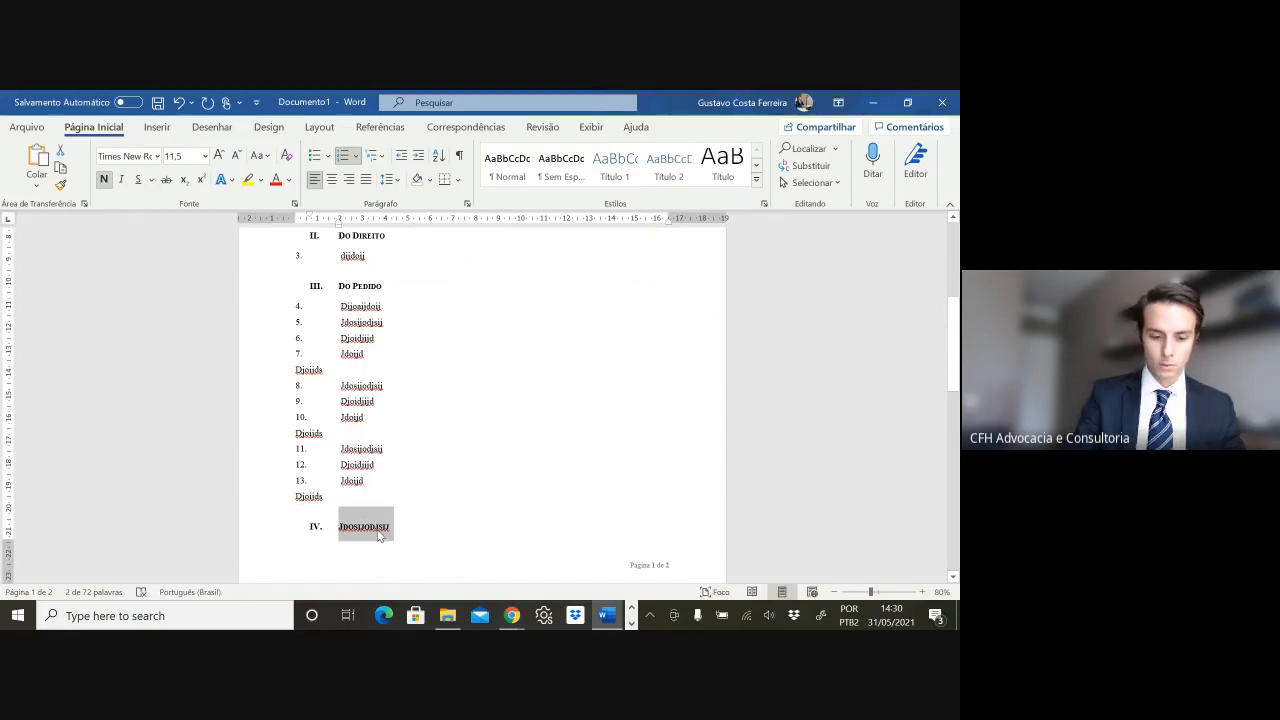
text(Último Título)
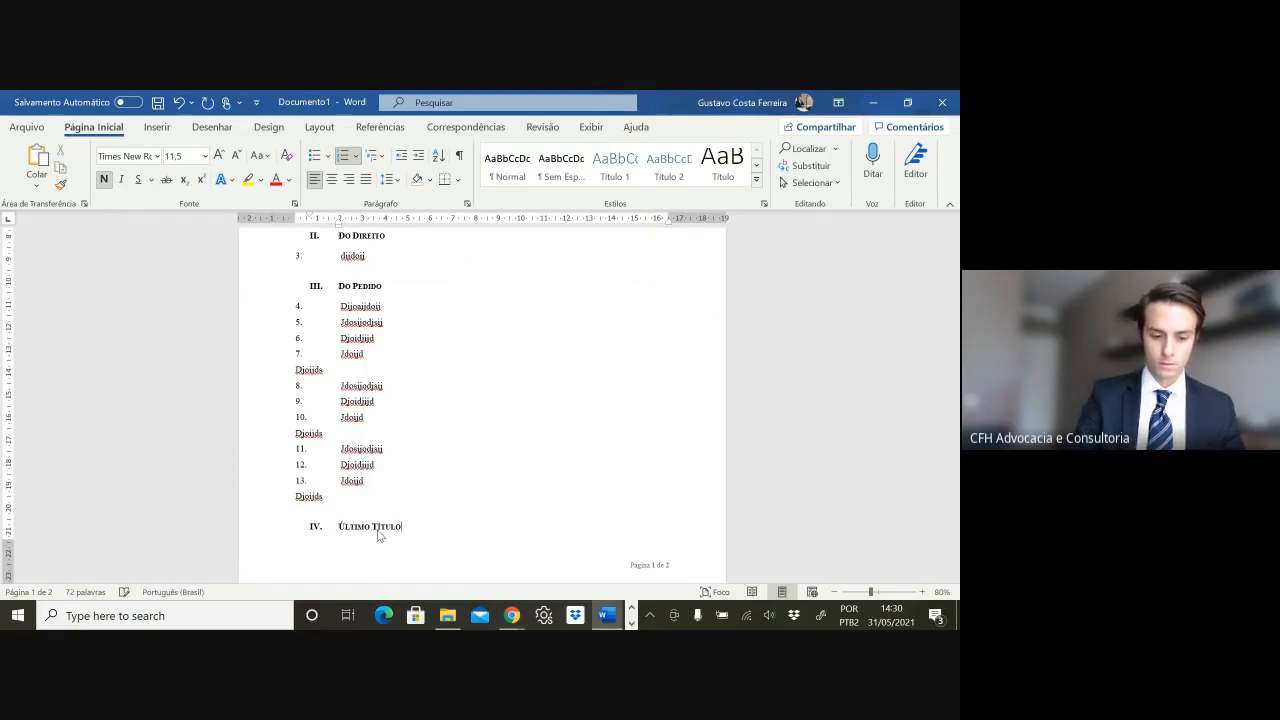
key(Return)
text(djiod)
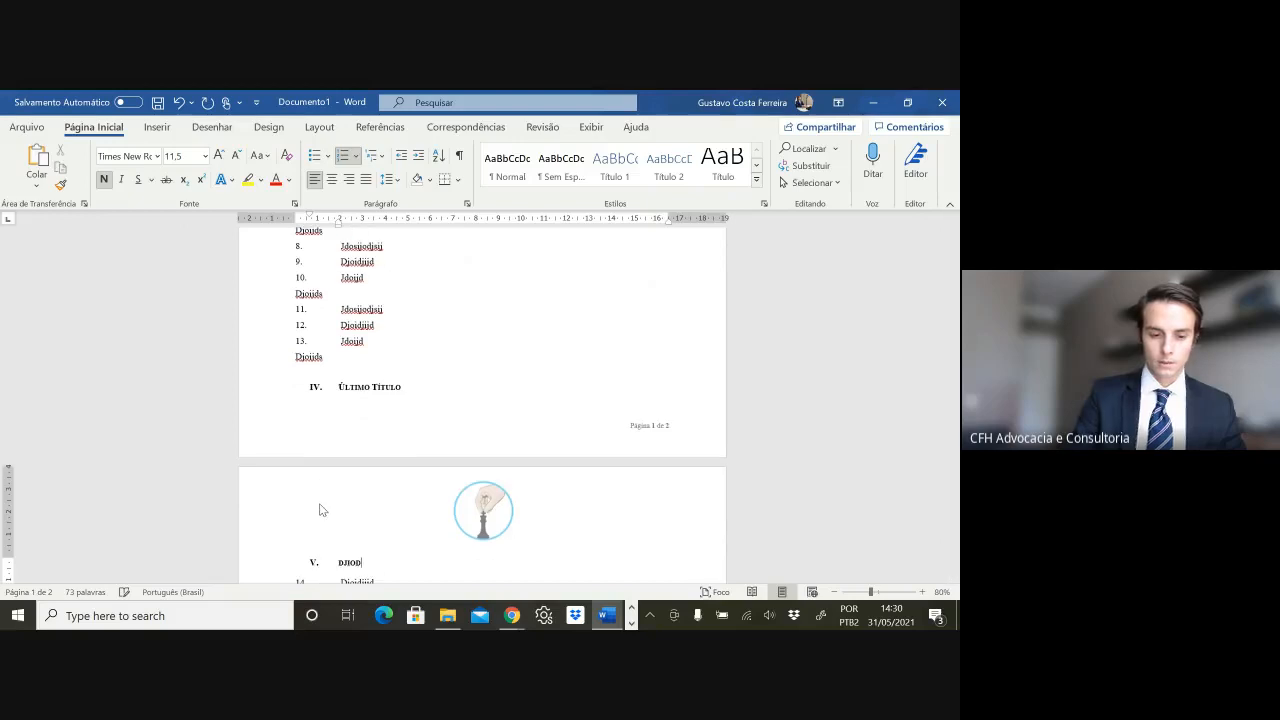
- Erase the stray line under item 13, merge heading V into Último Título, and push it to page 2
click(326, 365)
key(BackSpace)
key(BackSpace)
key(BackSpace)
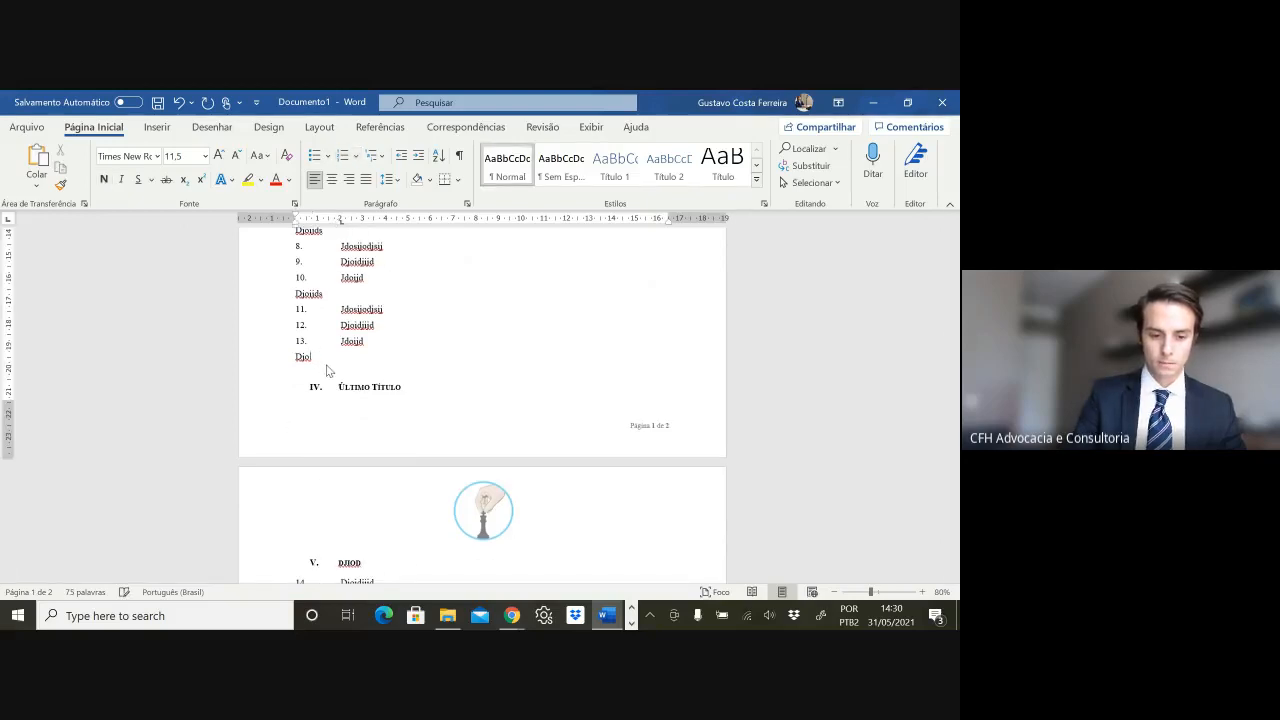
key(BackSpace)
key(Delete)
key(Down)
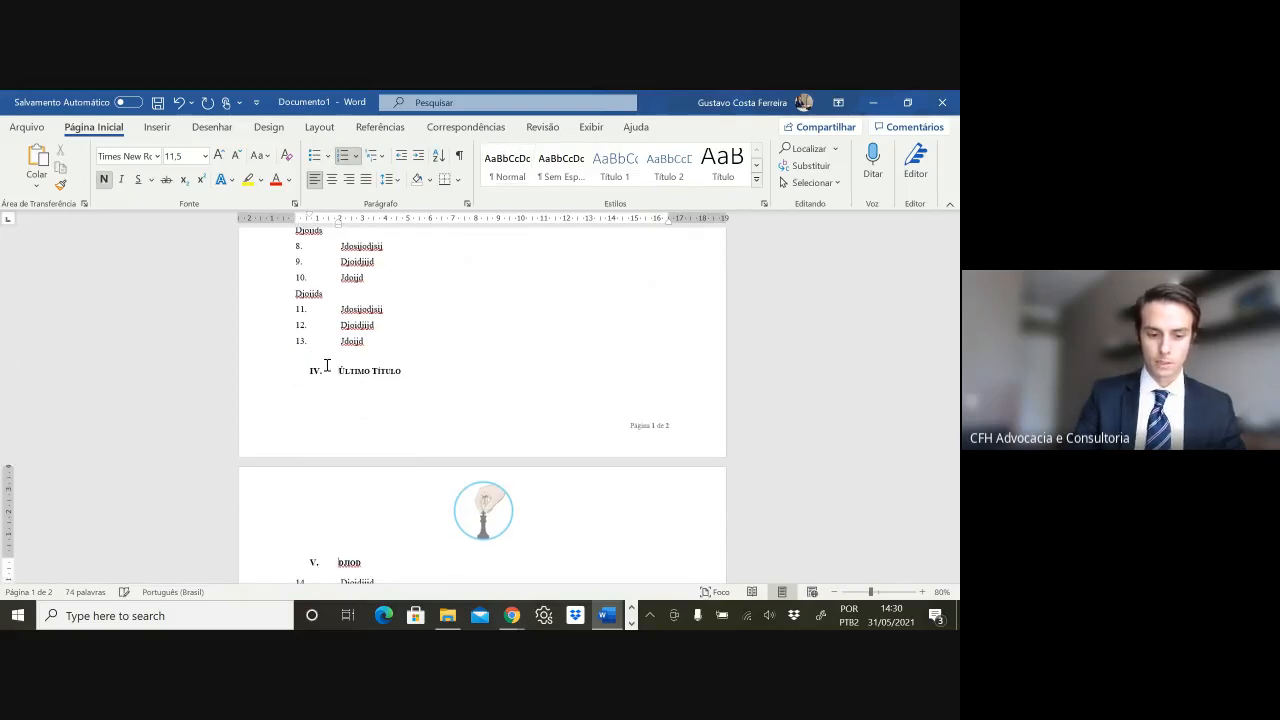
key(BackSpace)
key(BackSpace)
key(BackSpace)
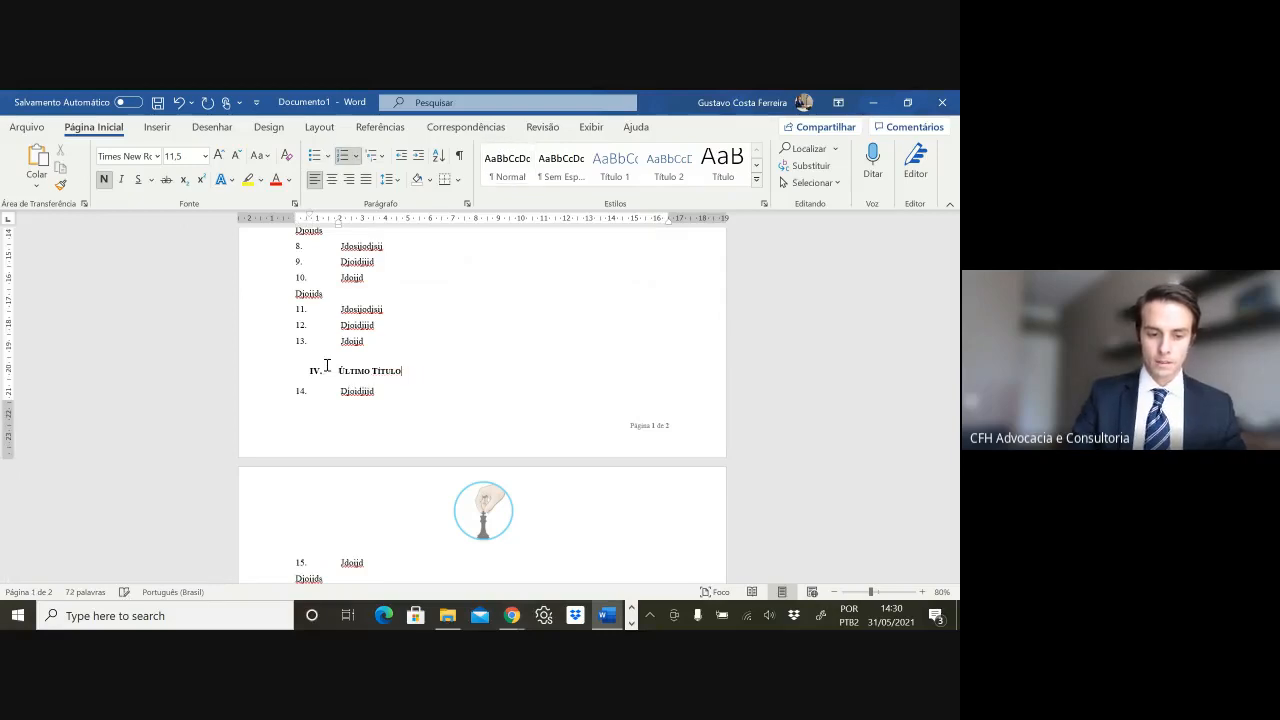
key(Return)
key(Return)
key(Return)
key(Return)
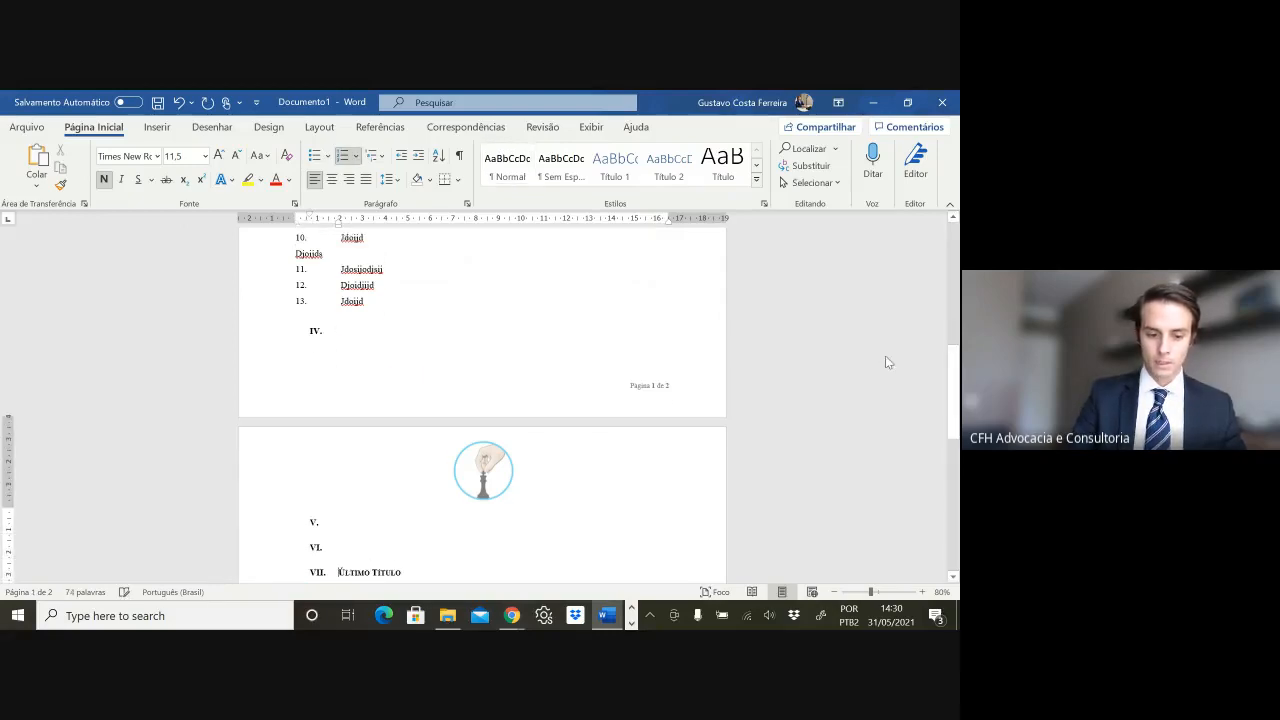
key(ctrl+z)
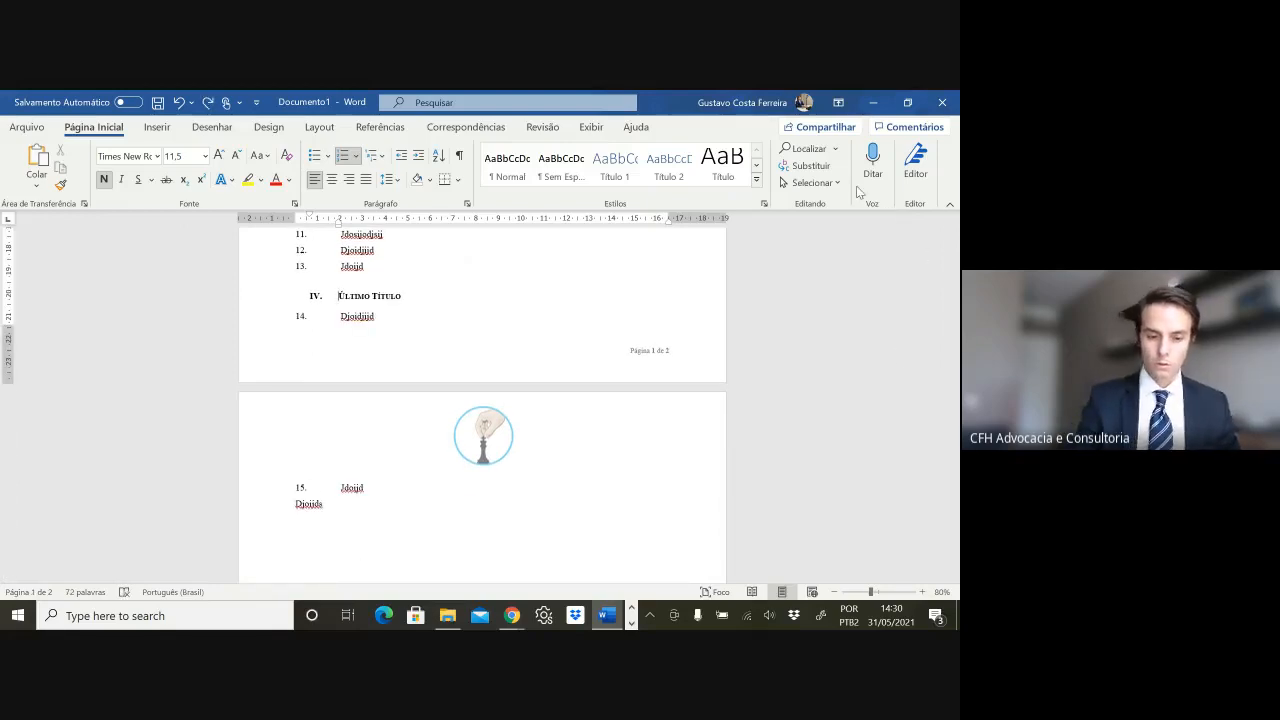
key(ctrl+Return)
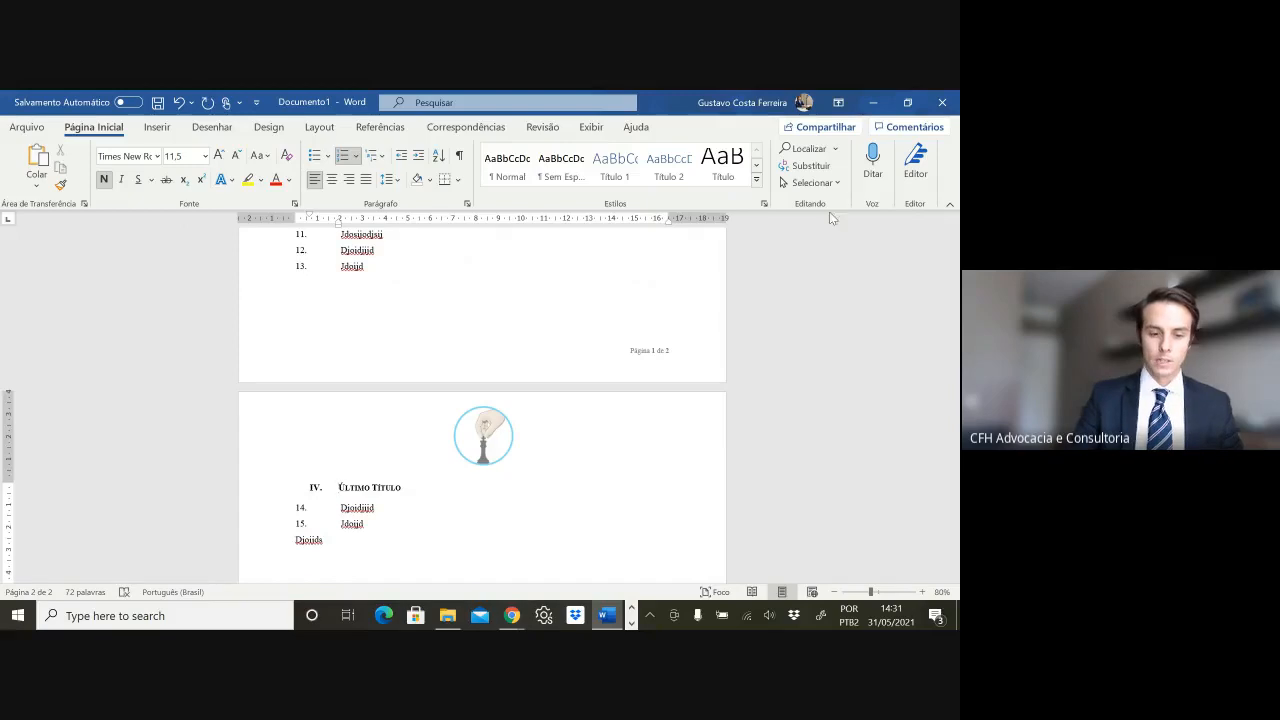
- Insert empty numbered headings before Último Título, then undo them
scroll(509, 349, down, 3)
click(355, 465)
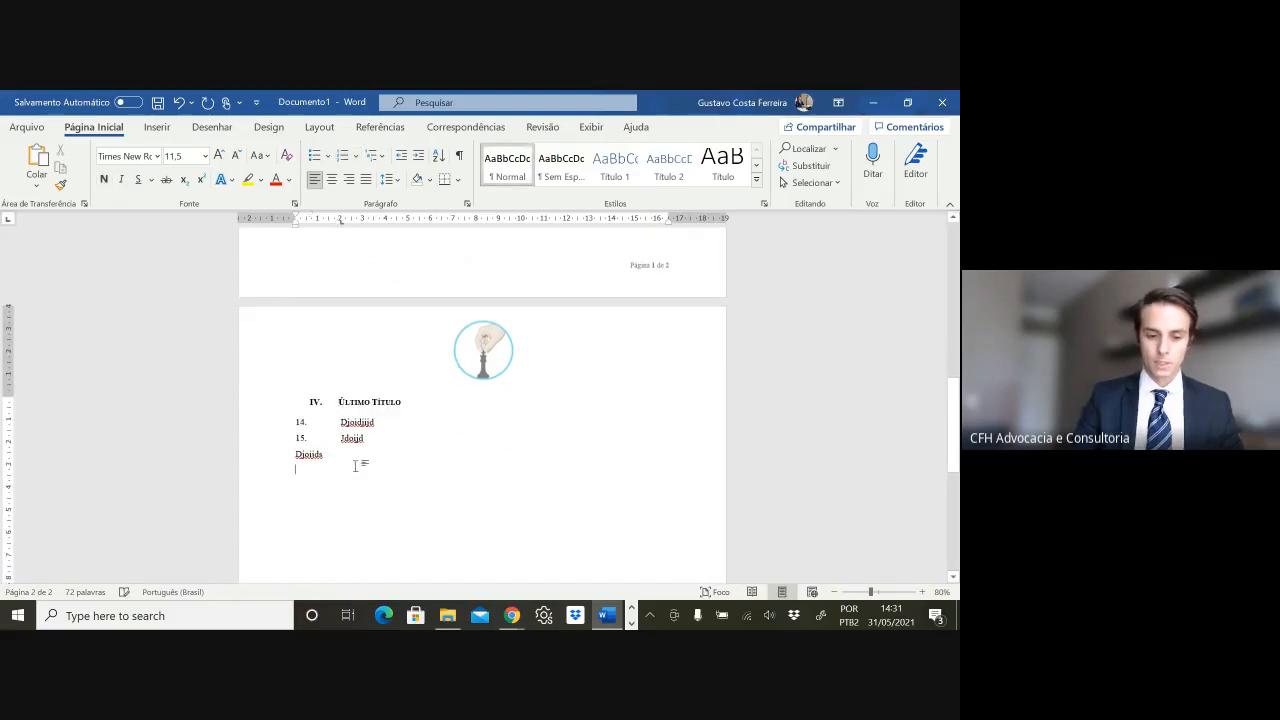
click(341, 402)
scroll(423, 409, down, 3)
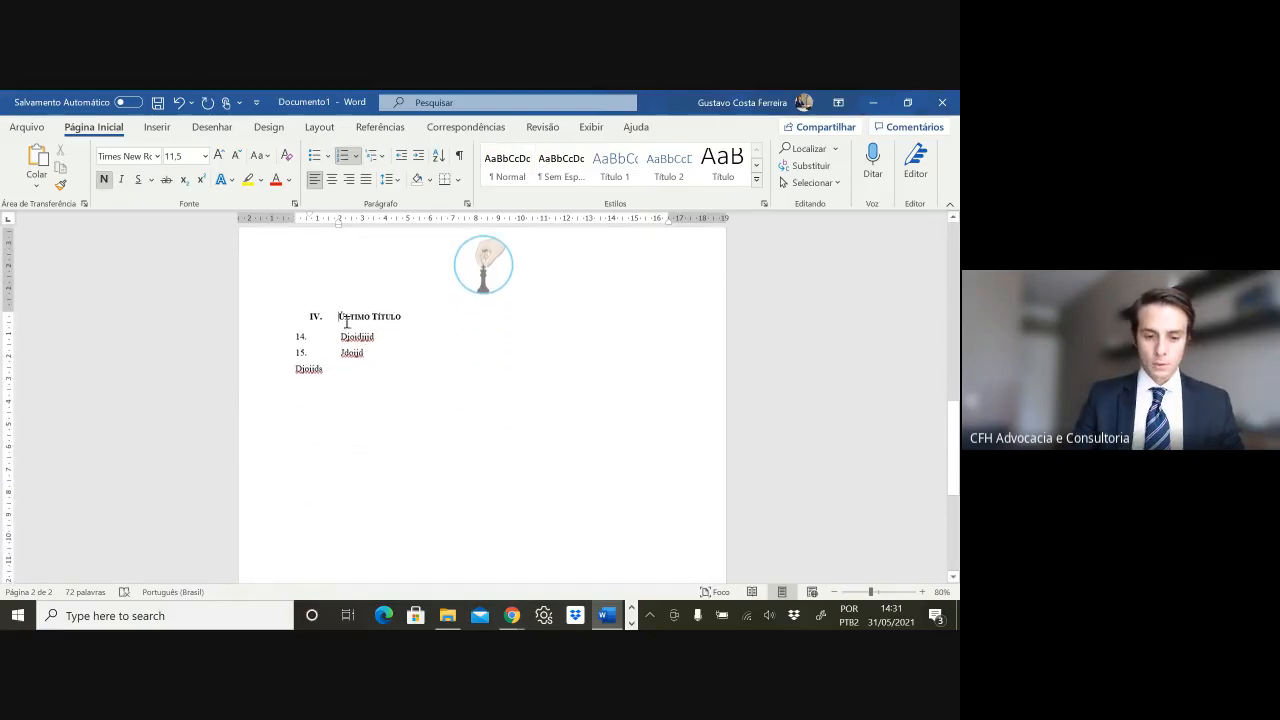
triple_click(346, 321)
scroll(349, 323, down, 12)
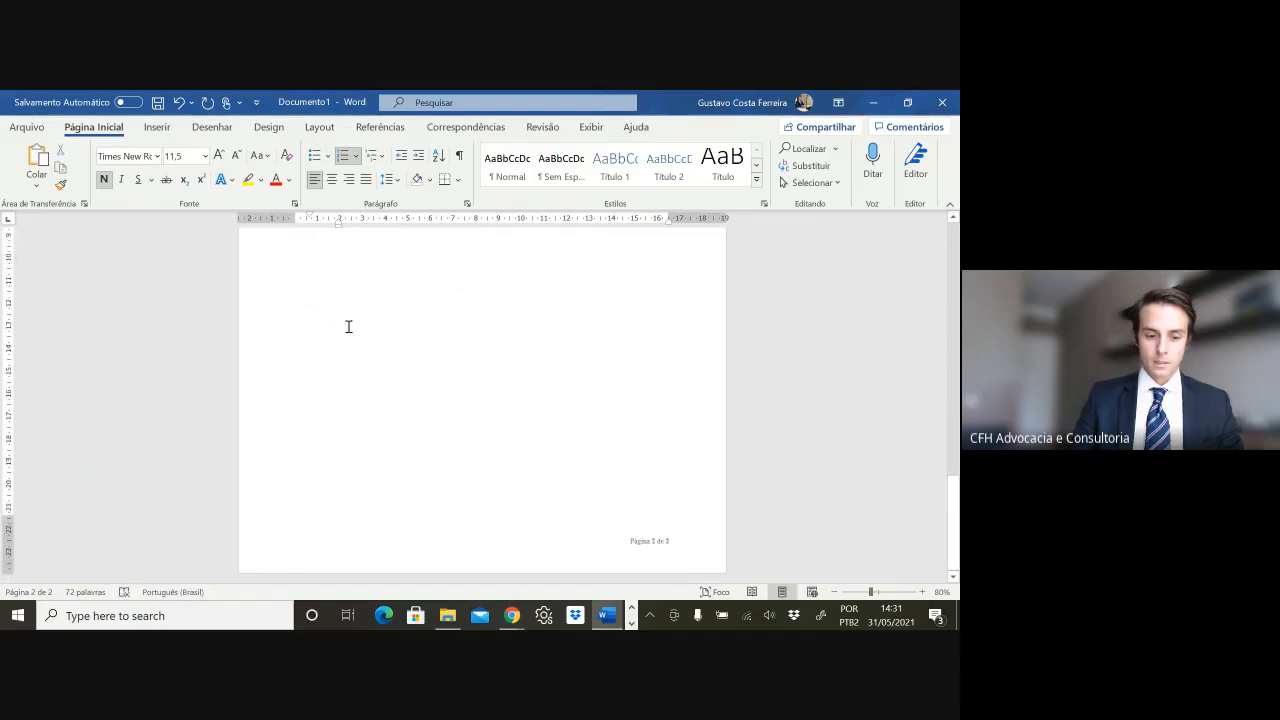
scroll(474, 454, up, 12)
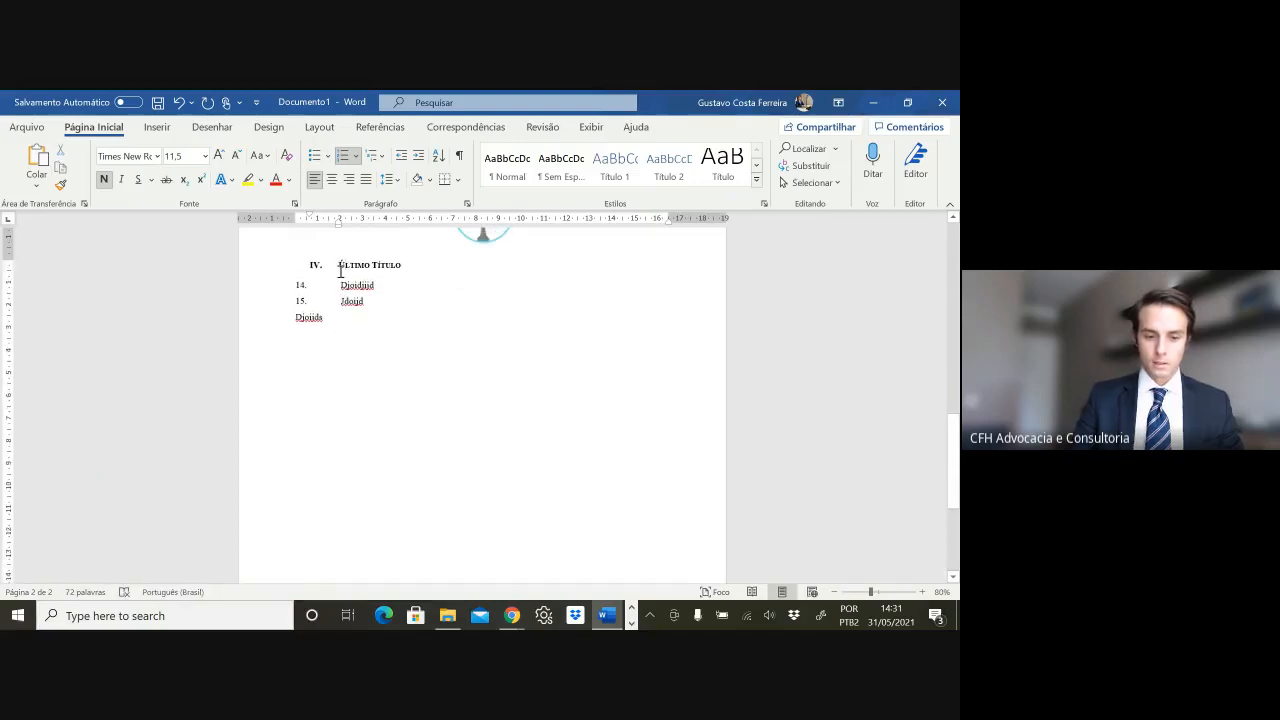
key(Return)
key(Return)
key(Return)
key(Return)
key(Return)
key(Return)
key(Return)
key(Return)
key(Return)
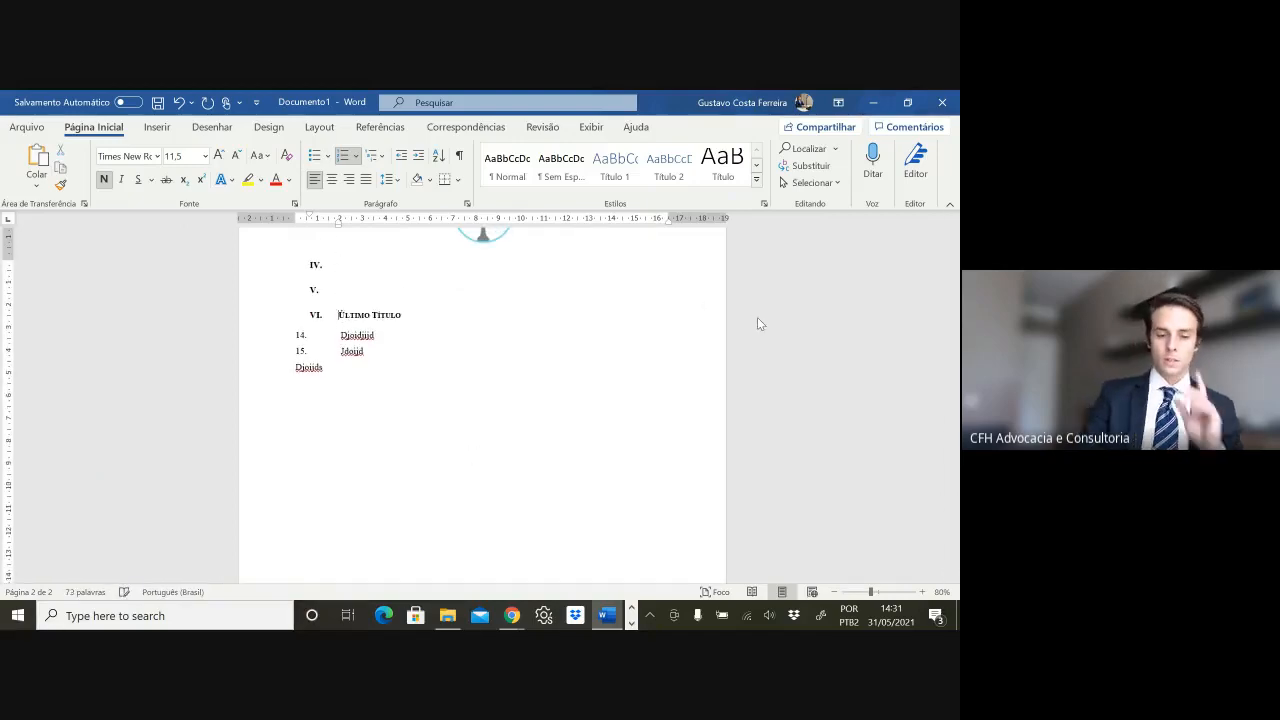
key(Return)
key(Return)
key(Return)
key(Return)
key(Return)
key(Return)
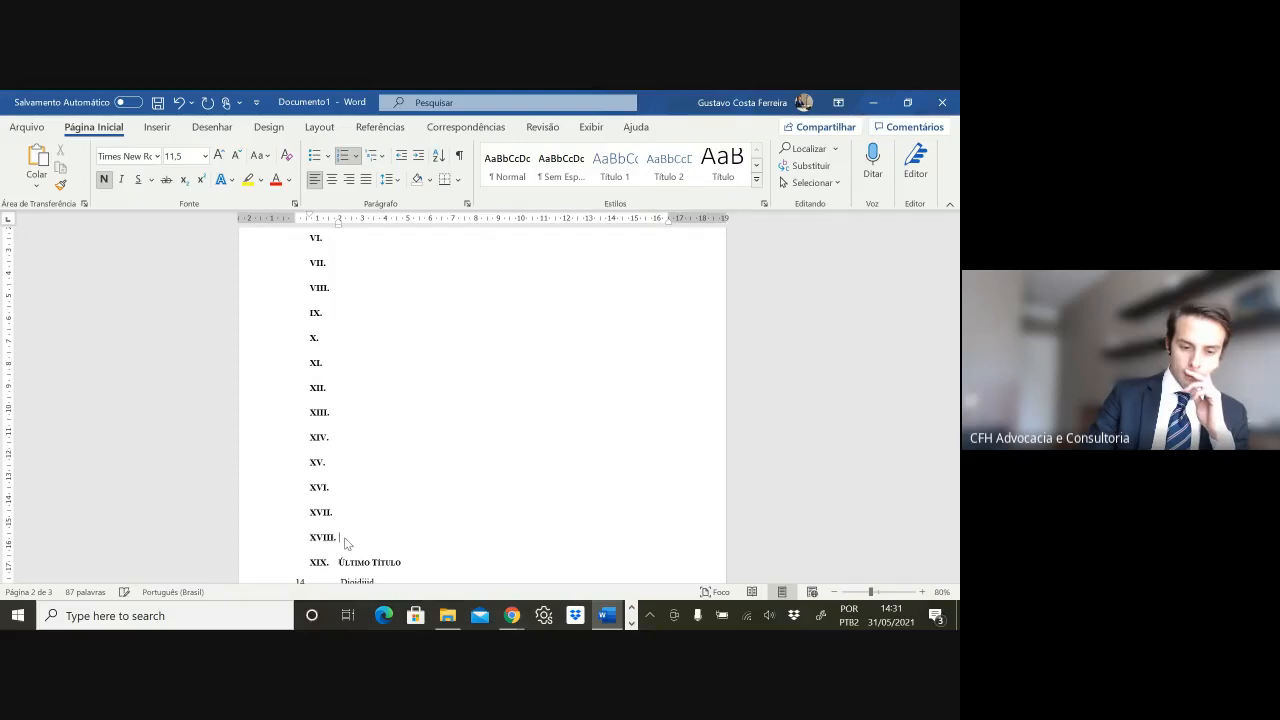
key(BackSpace)
key(BackSpace)
key(Up)
key(BackSpace)
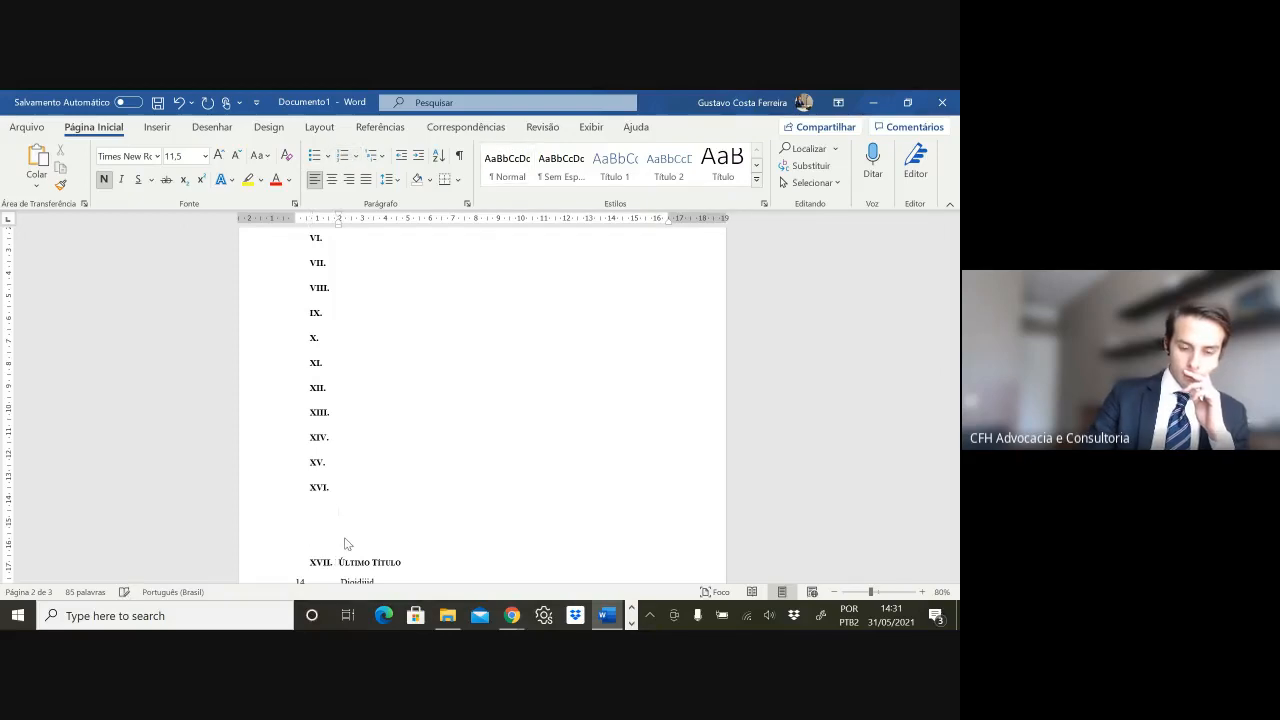
key(ctrl+z)
key(ctrl+z)
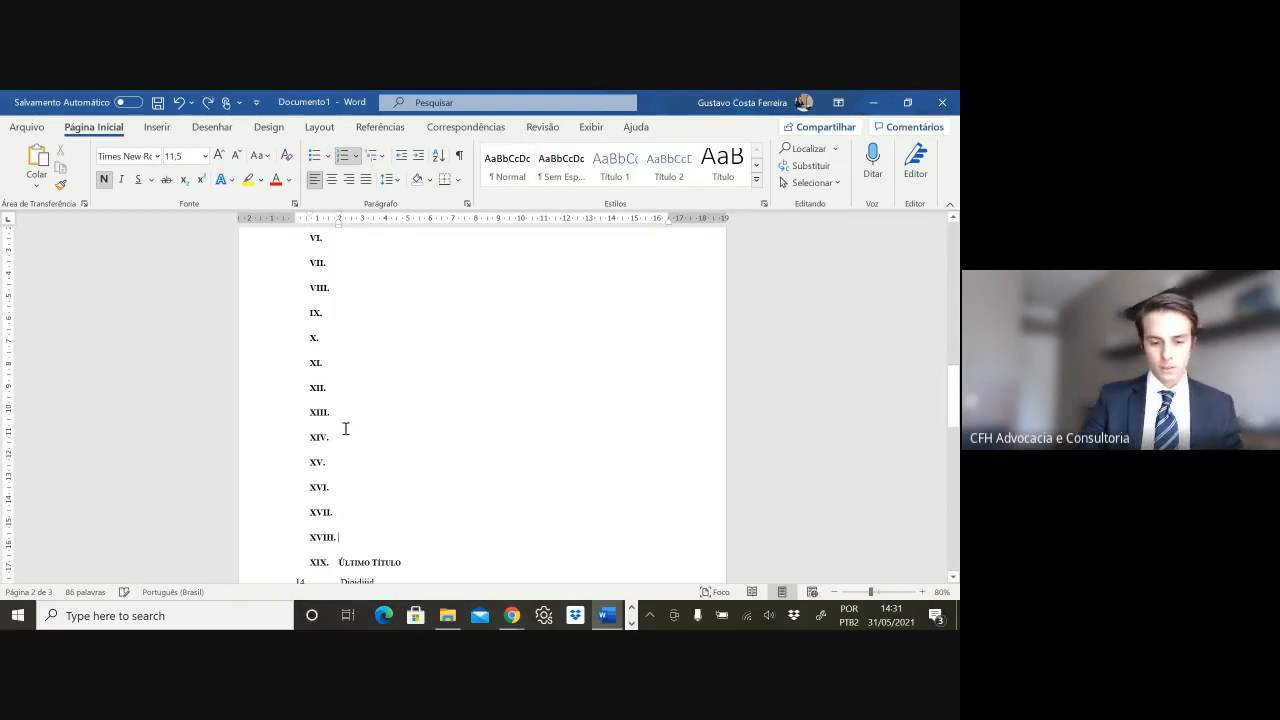
key(ctrl+z)
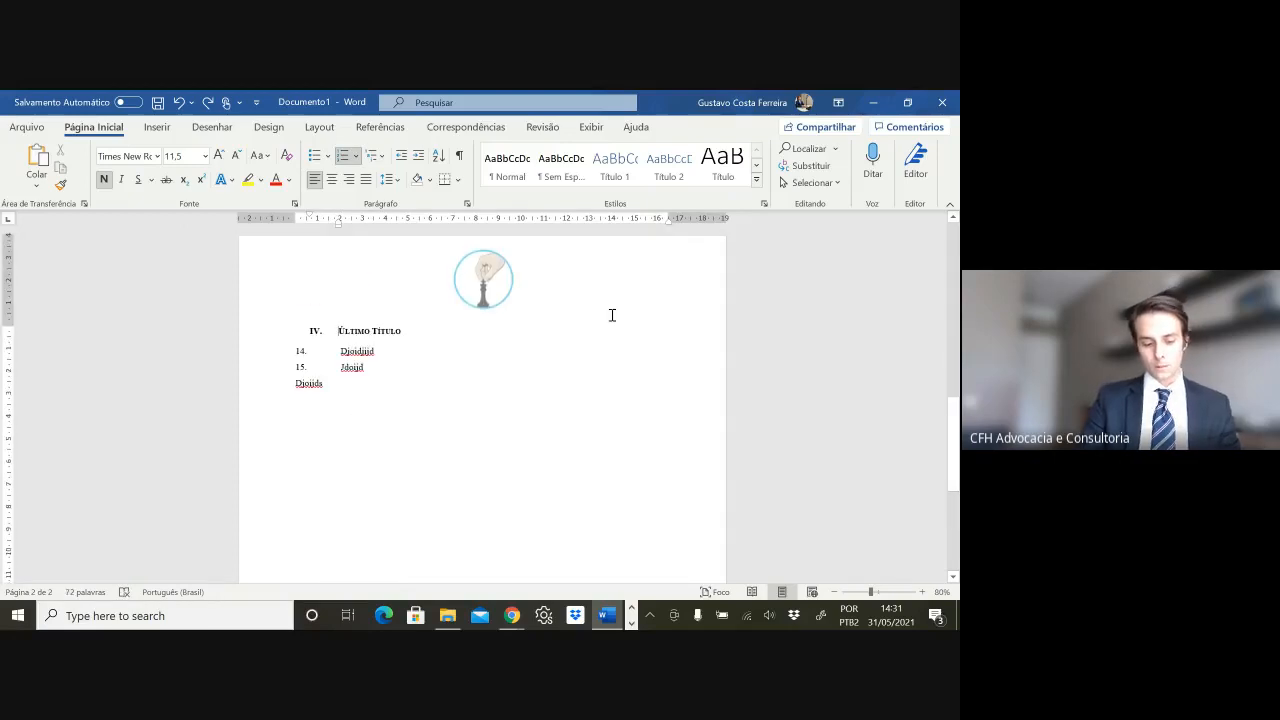
- Insert a page break so Último Título starts page 3, leaving page 2 blank
key(ctrl+Return)
scroll(546, 337, down, 2)
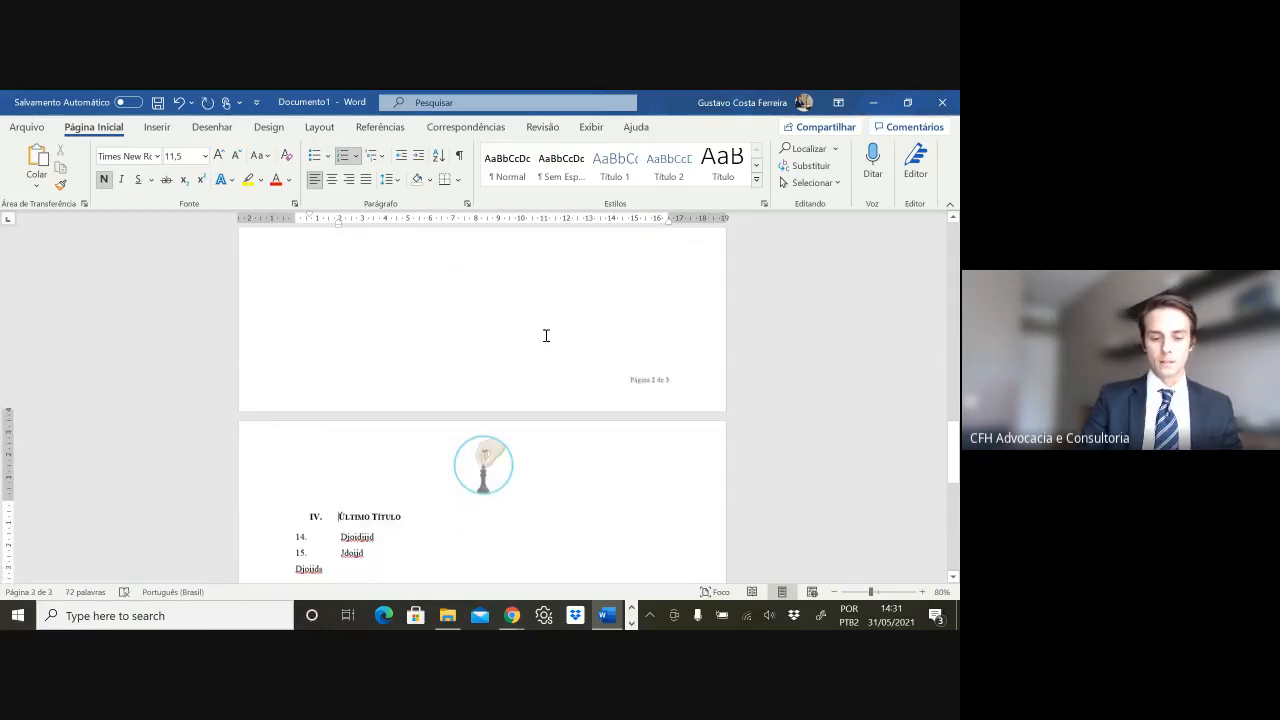
scroll(539, 344, down, 3)
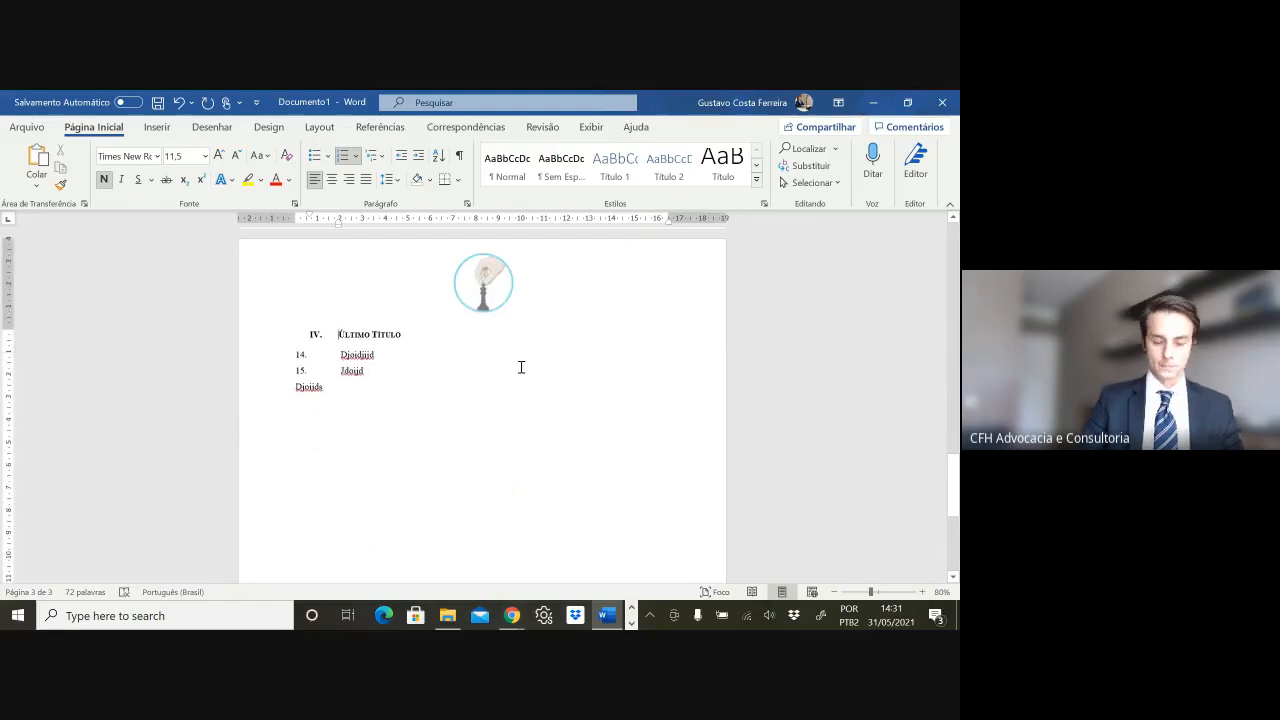
scroll(457, 429, up, 3)
- Delete the blank page so Último Título with items 14, 15 and Djoijds opens page 2
scroll(457, 429, down, 2)
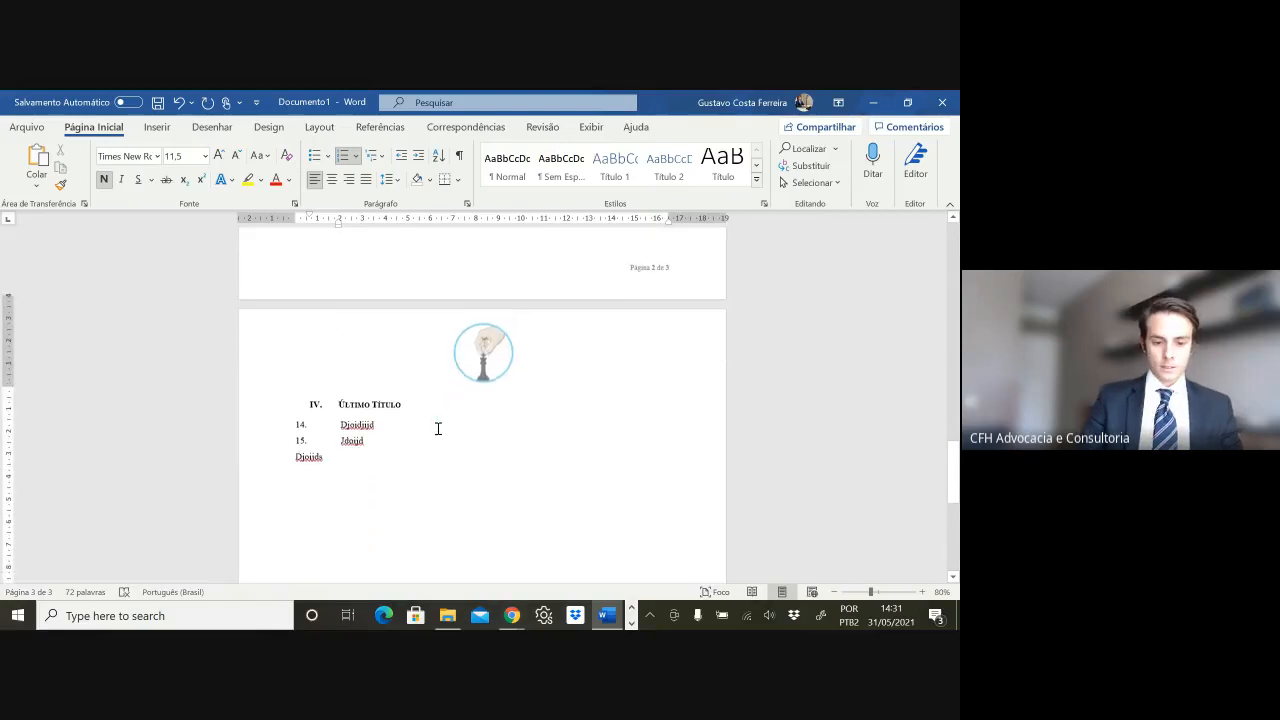
click(394, 450)
scroll(394, 446, up, 15)
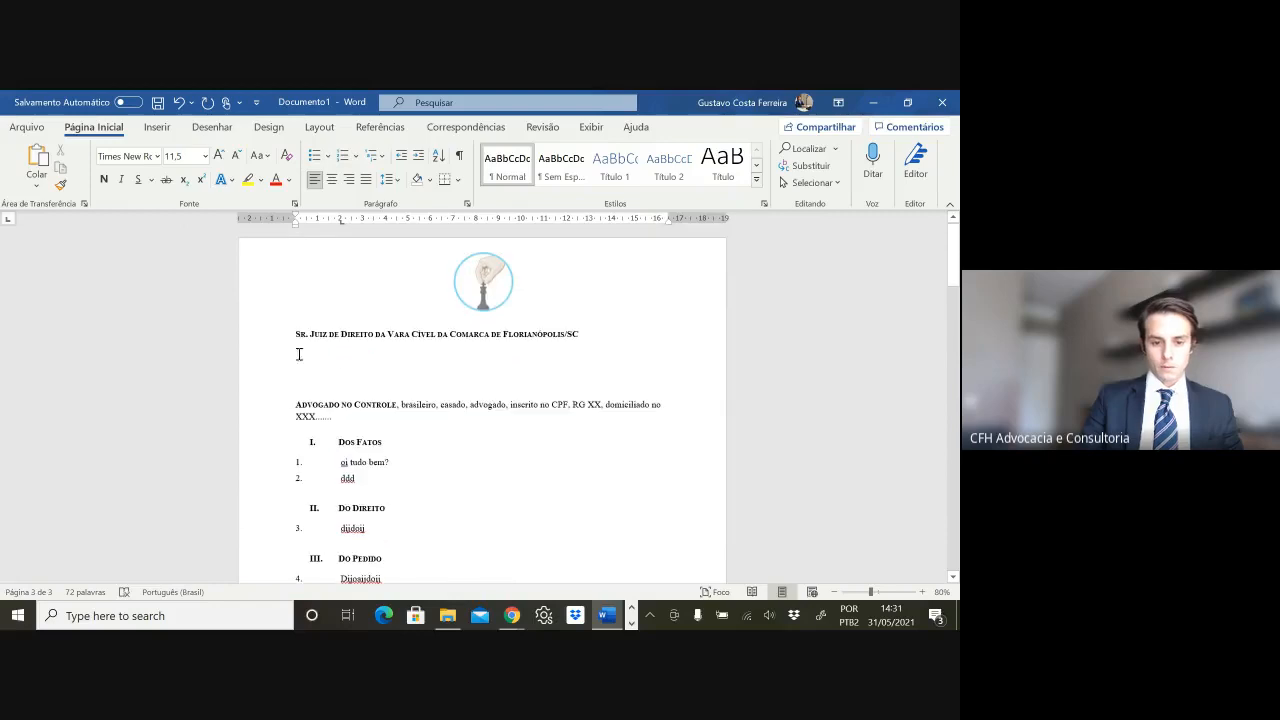
scroll(384, 491, down, 3)
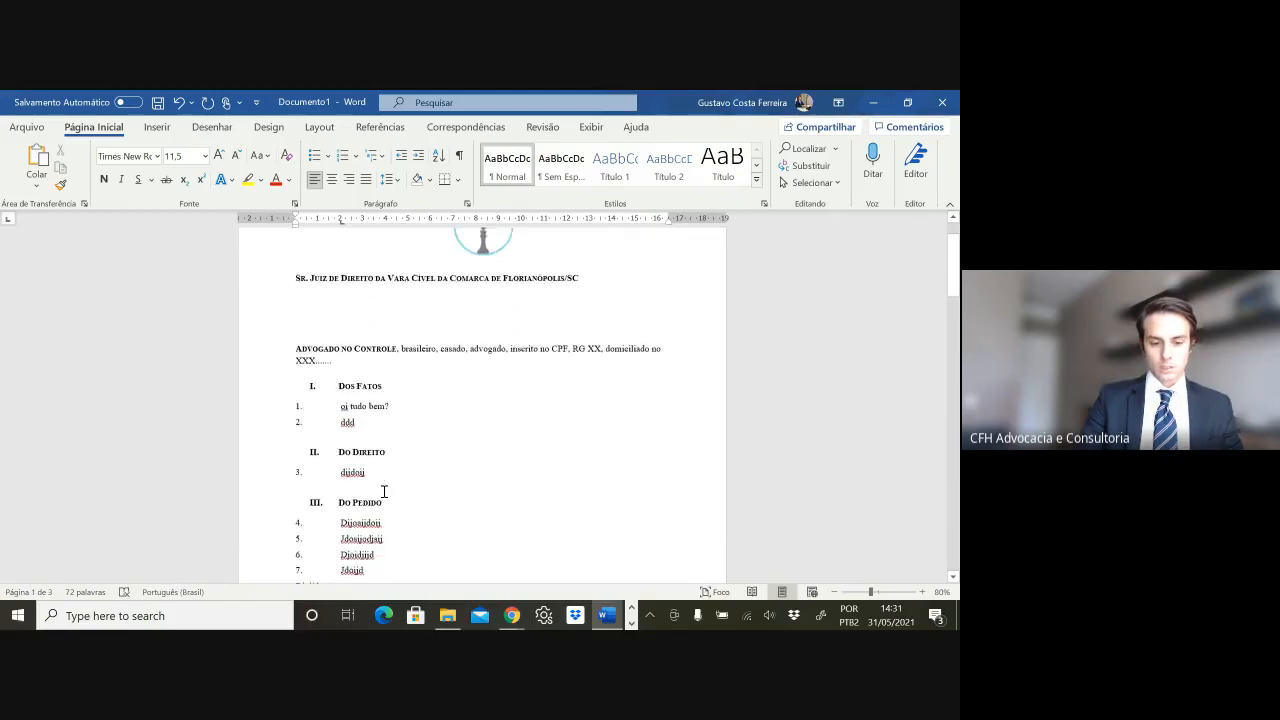
shift+click(339, 476)
scroll(430, 470, down, 5)
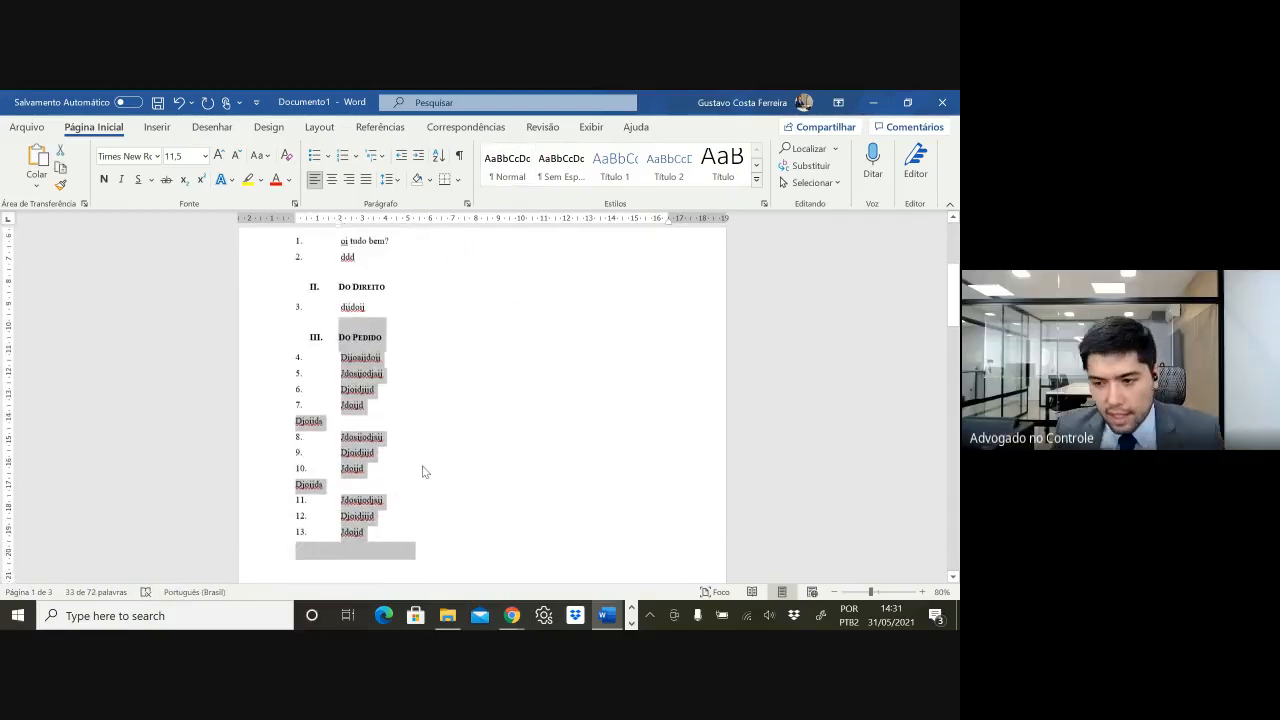
click(401, 489)
scroll(401, 489, down, 4)
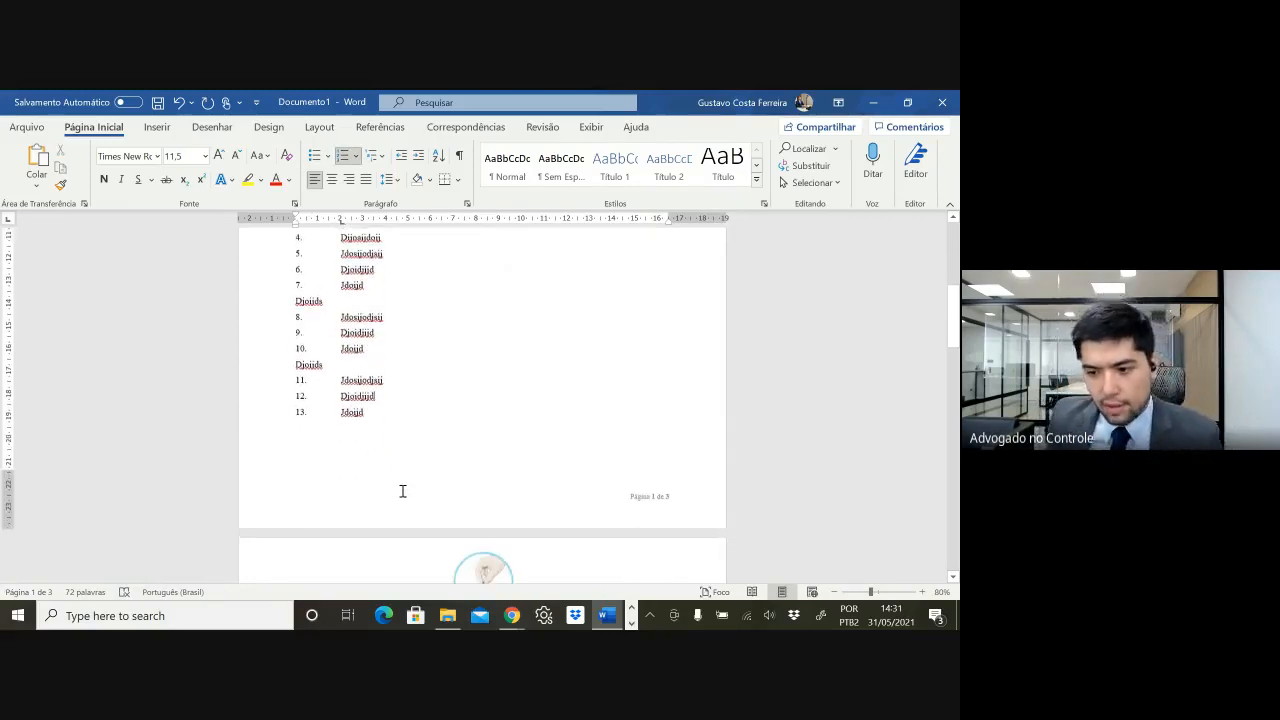
scroll(403, 491, up, 4)
scroll(405, 485, down, 5)
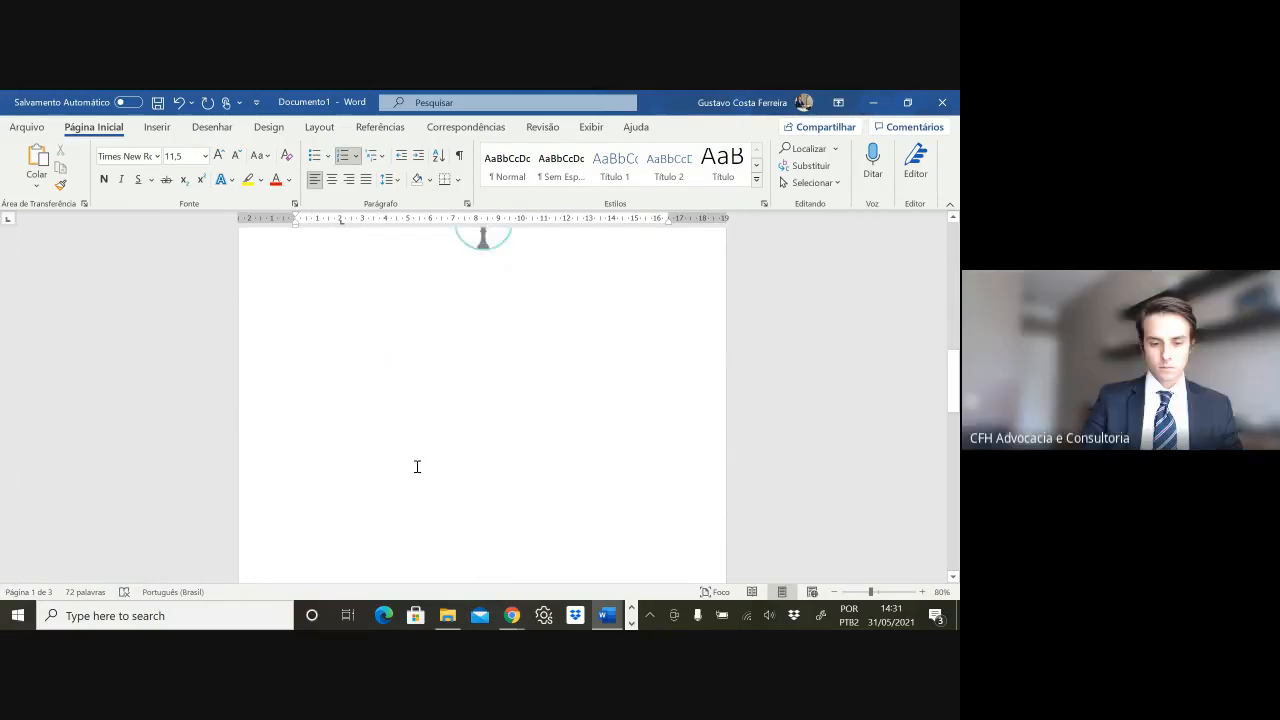
scroll(420, 471, up, 1)
click(412, 493)
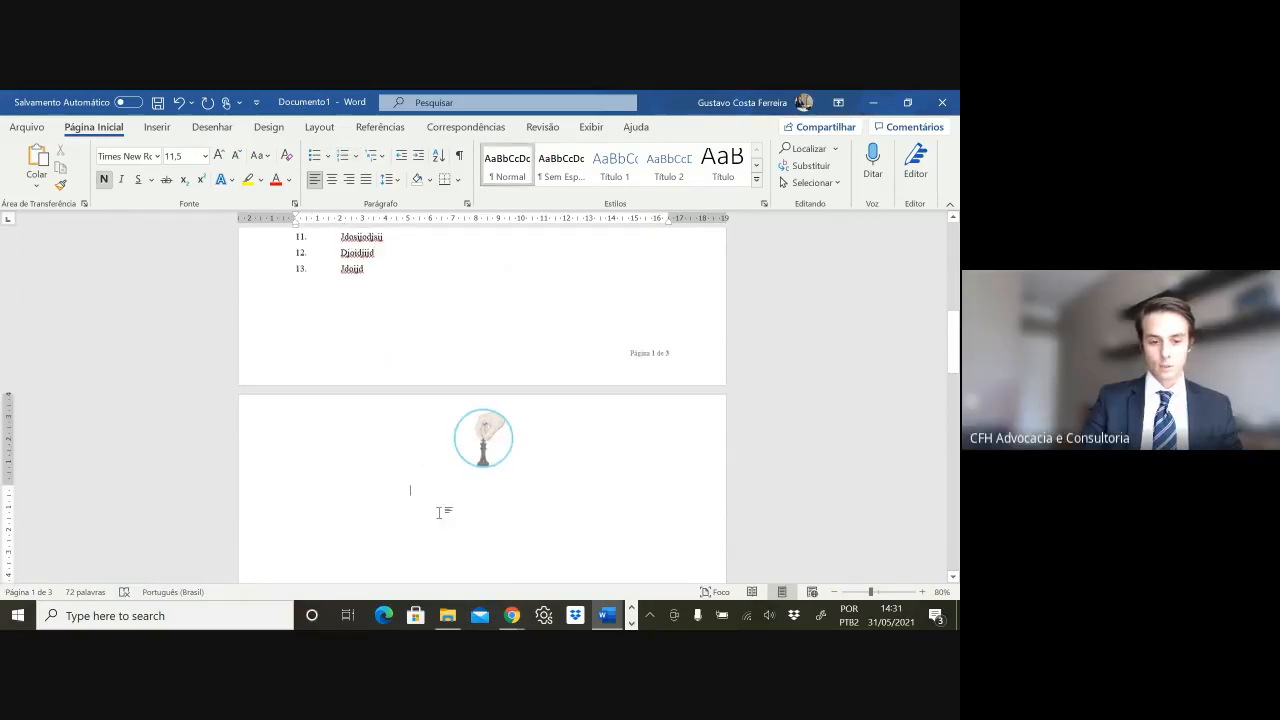
key(Delete)
- Add blank lines below the last line to make room for the signature block
scroll(440, 513, down, 4)
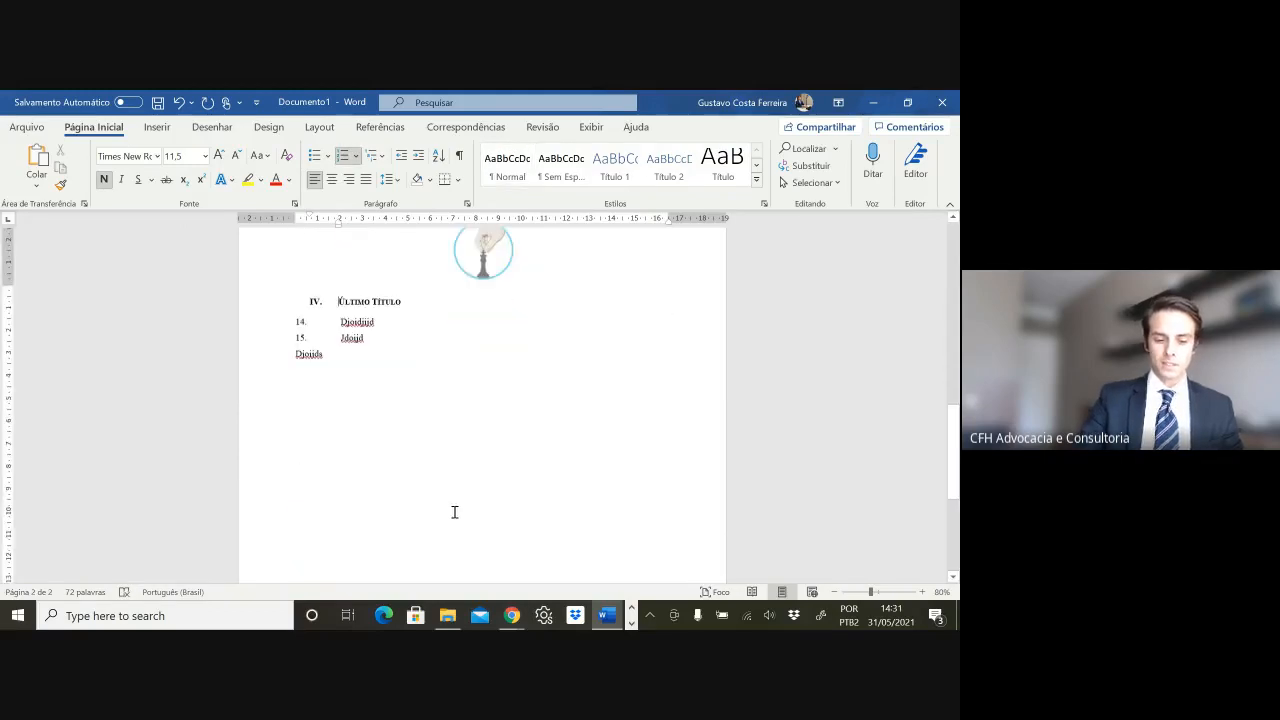
click(381, 360)
key(Return)
key(Return)
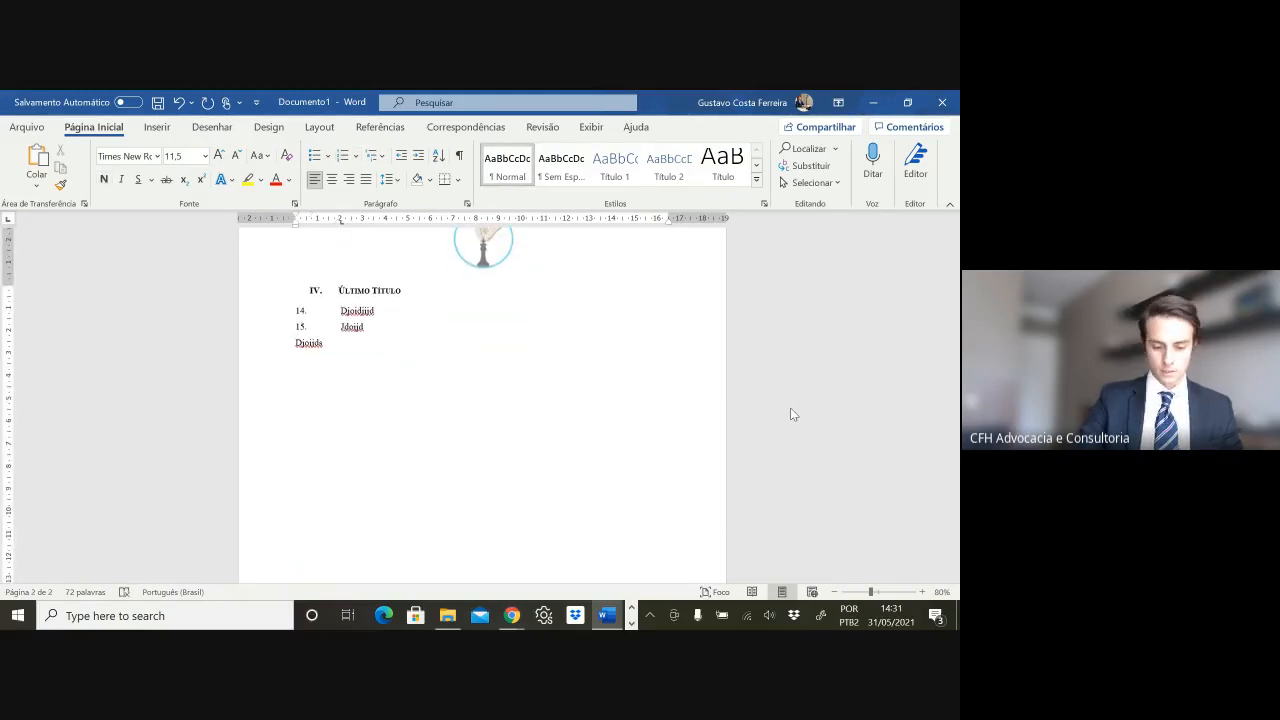
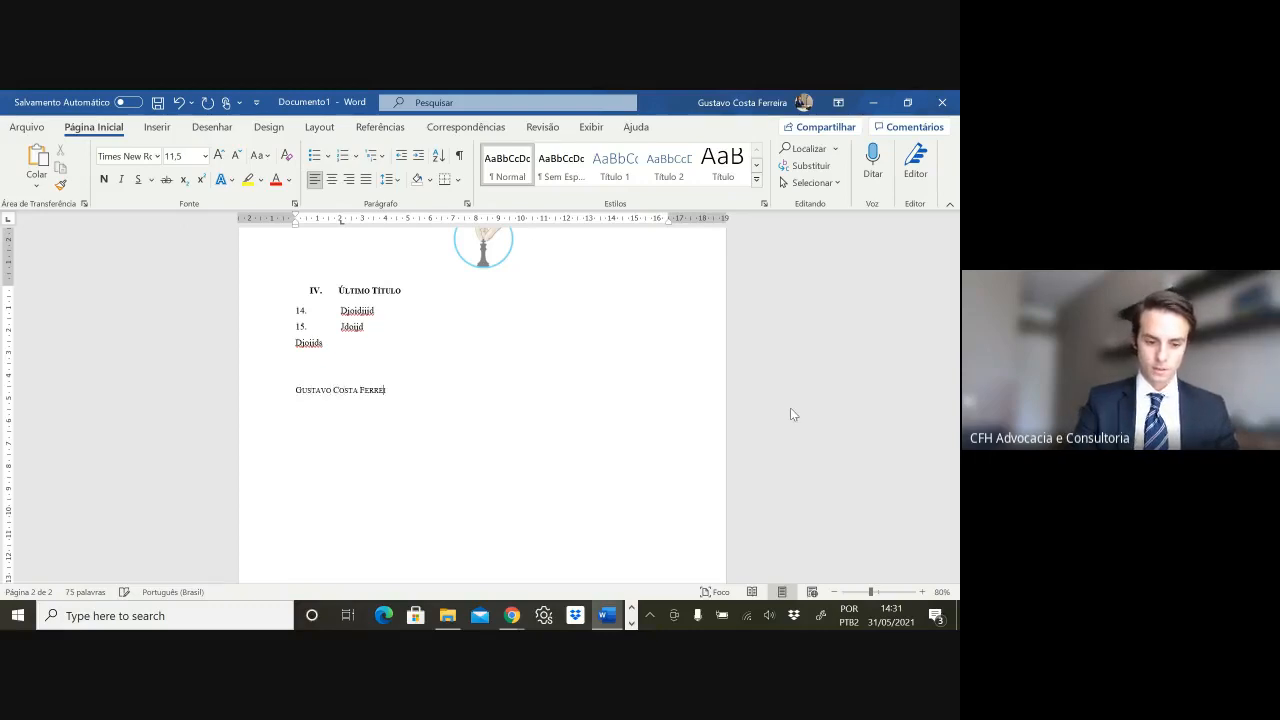
- Type the lawyer's full name as the signature line, make it bold, and start a new line
triple_click(386, 391)
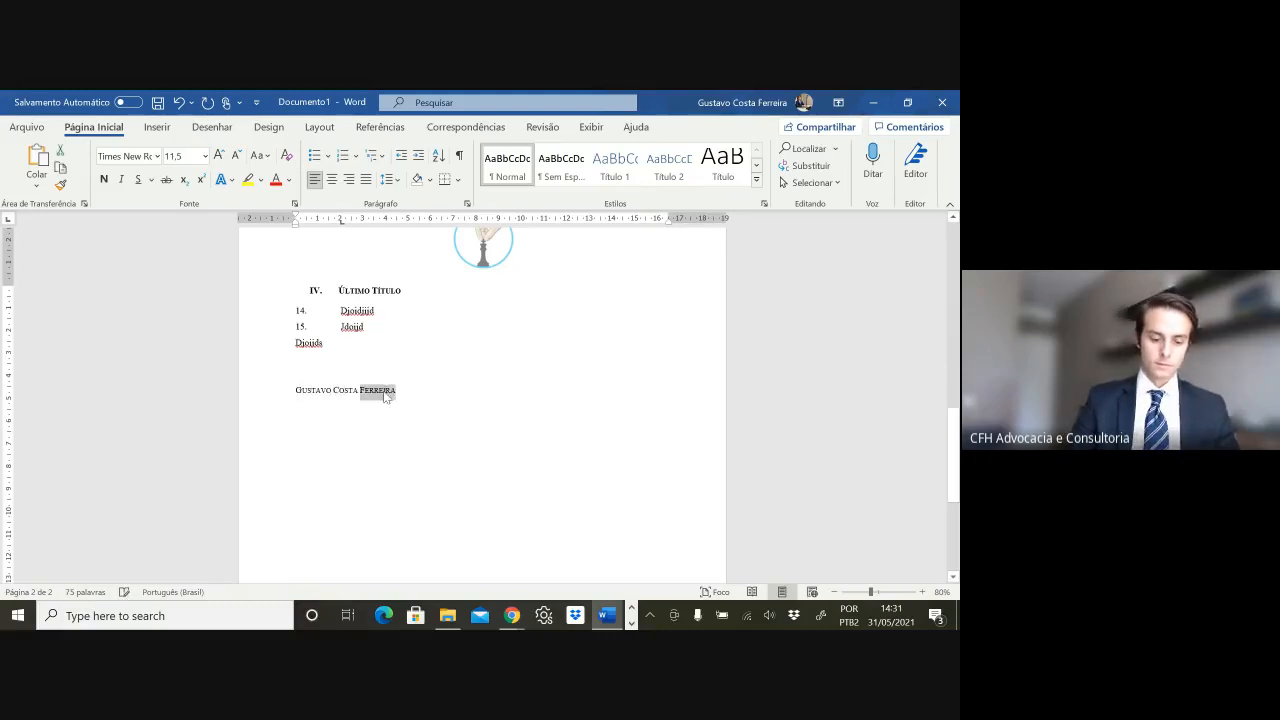
key(ctrl+n)
click(443, 390)
key(Return)
- Type the 'Advogado OAB/' registration line beneath the lawyer's name
text(A)
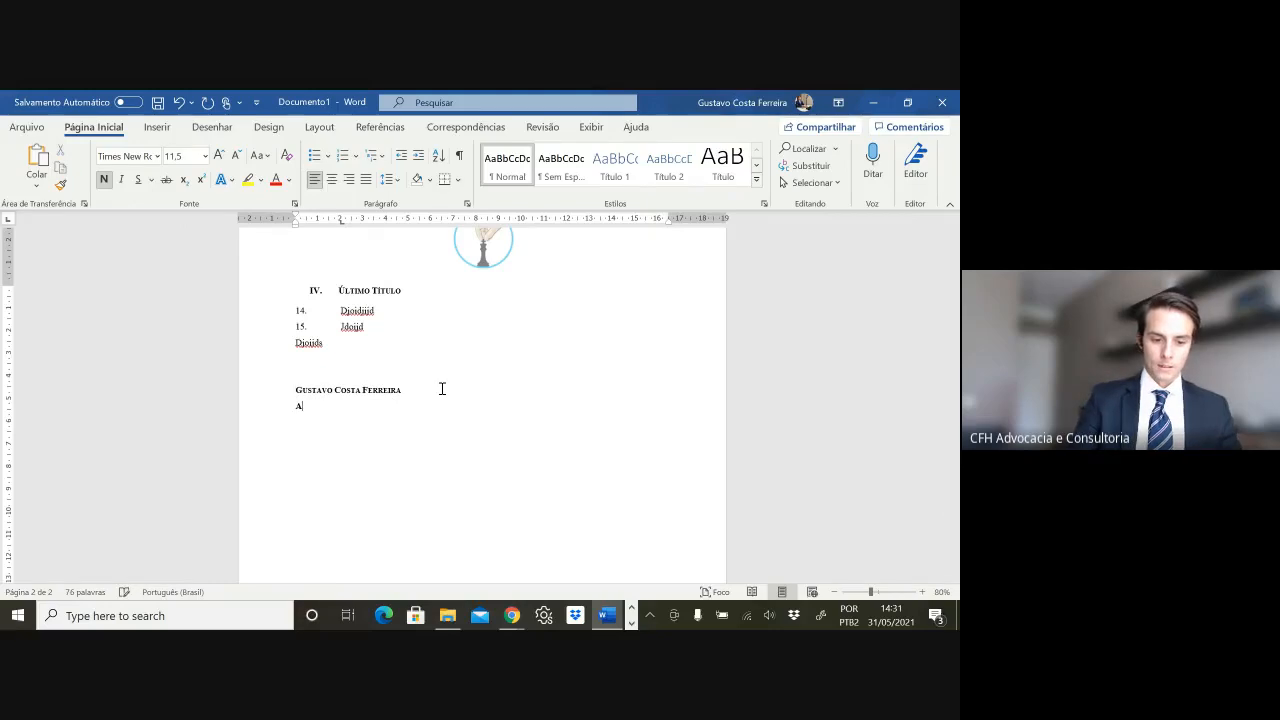
key(Caps_Lock)
text(DVOGADO)
key(BackSpace)
key(BackSpace)
key(BackSpace)
key(BackSpace)
key(BackSpace)
key(BackSpace)
key(BackSpace)
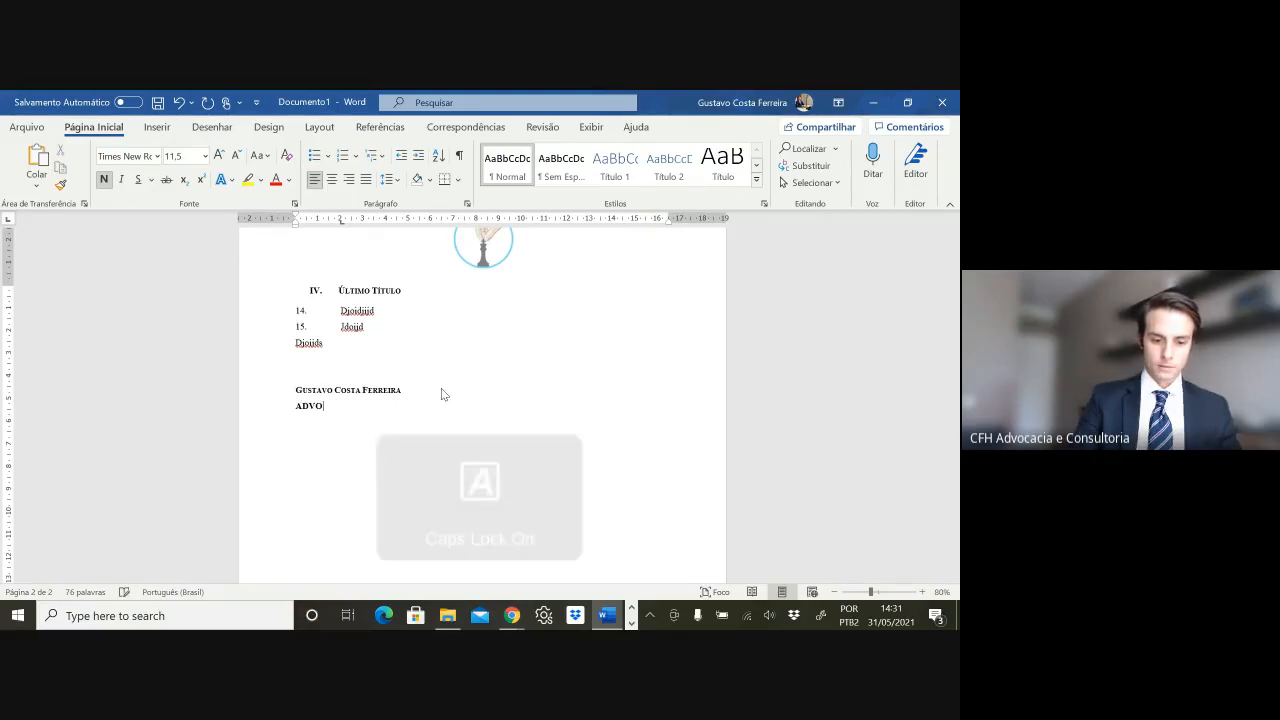
key(Caps_Lock)
text(dvogado)
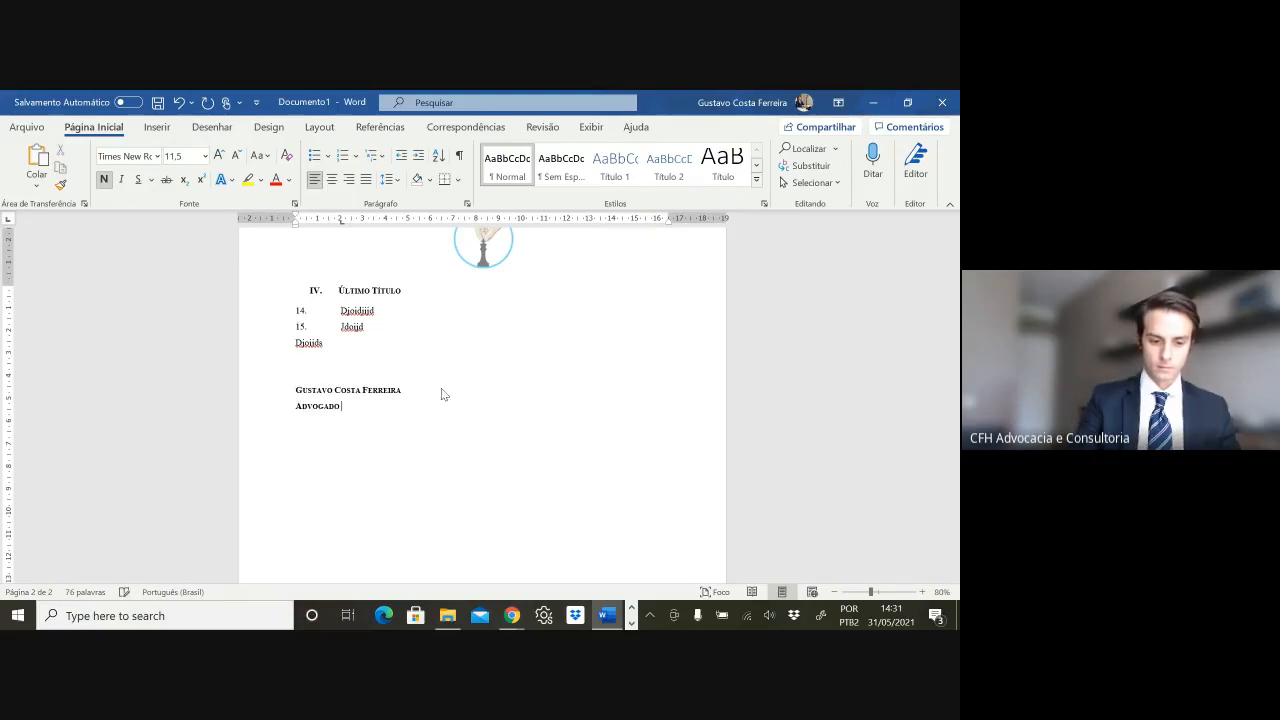
key(Caps_Lock)
text(OAB/)
key(ctrl+alt+s)
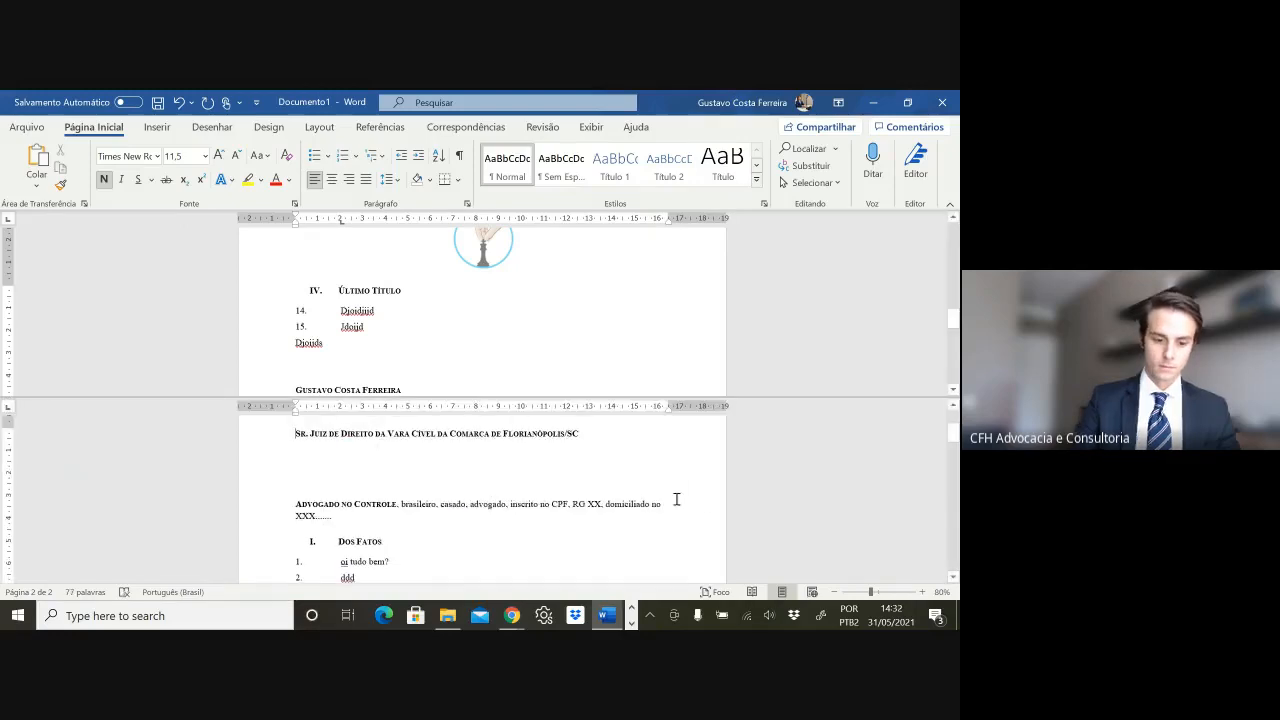
double_click(606, 396)
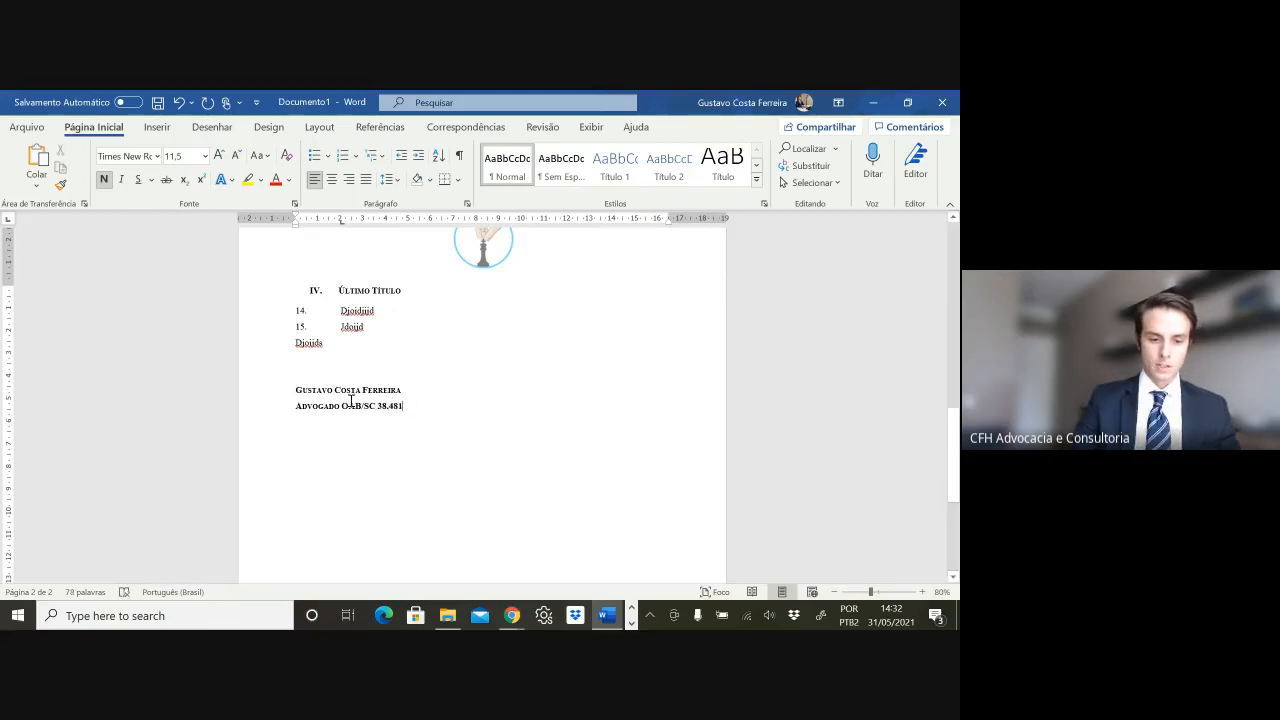
- Set both signature lines to single line spacing in the Parágrafo dialog
triple_click(350, 401)
right_click(340, 406)
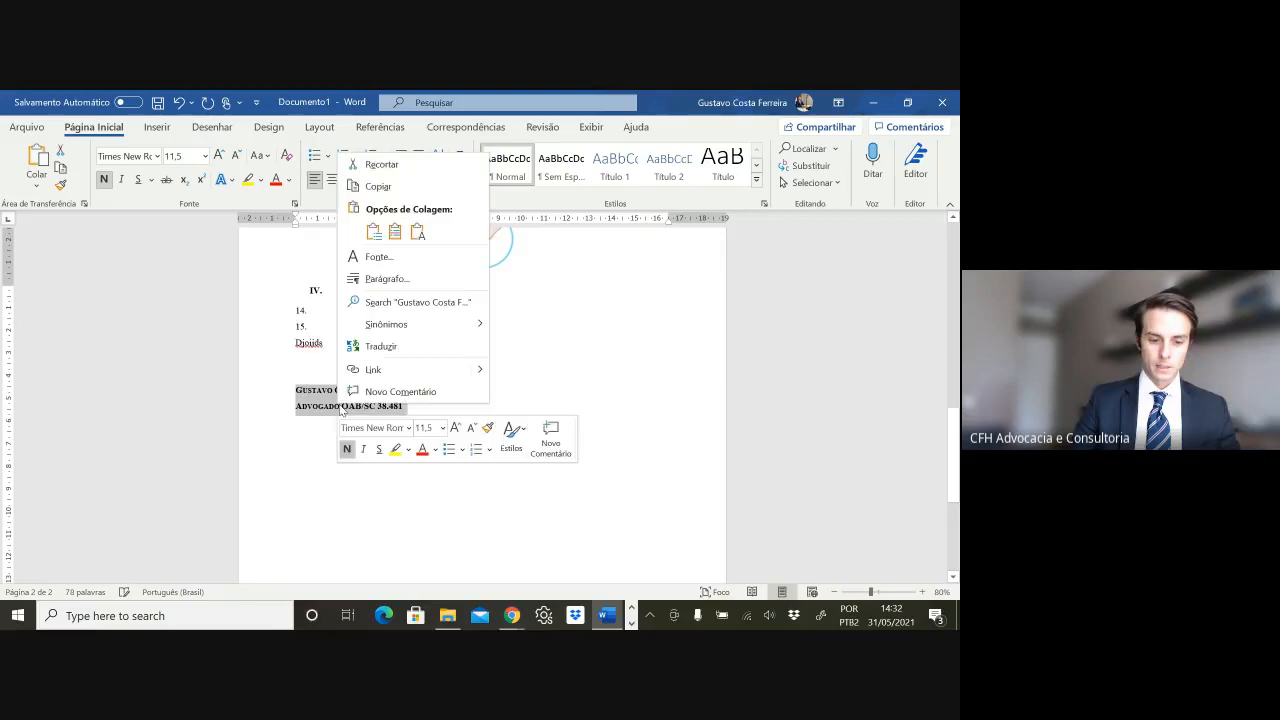
click(403, 280)
click(530, 376)
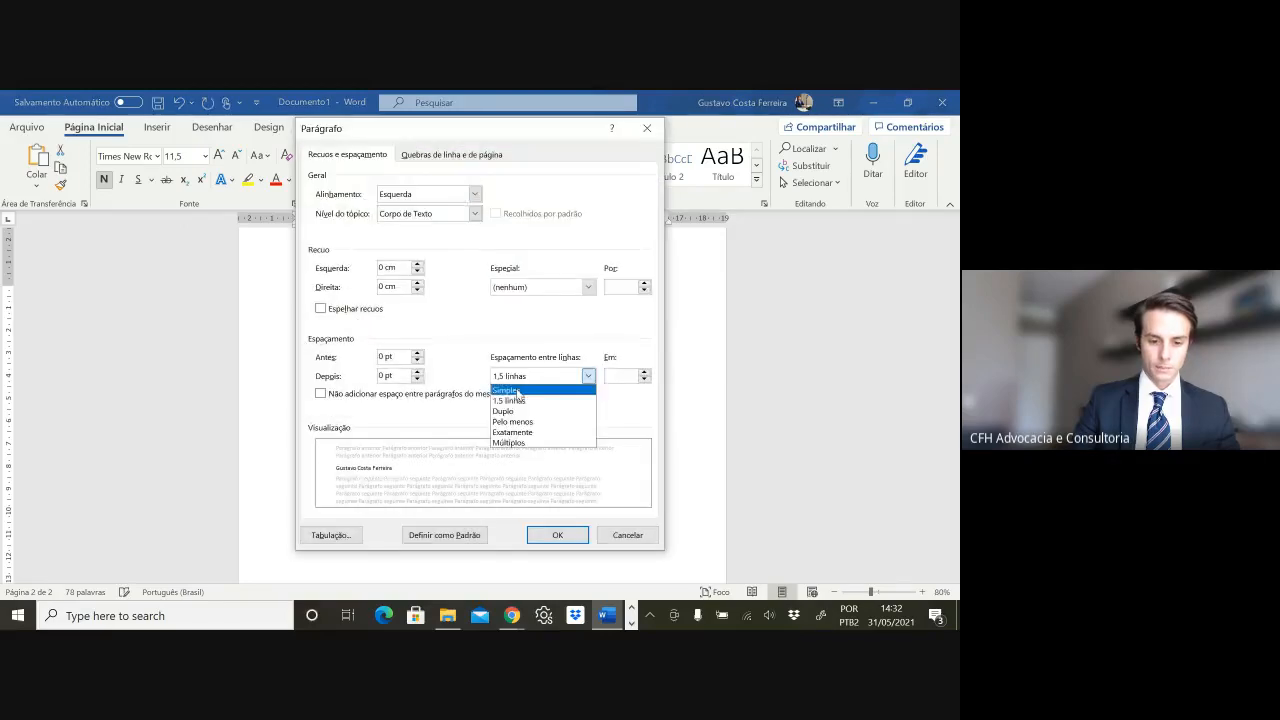
click(517, 391)
key(Return)
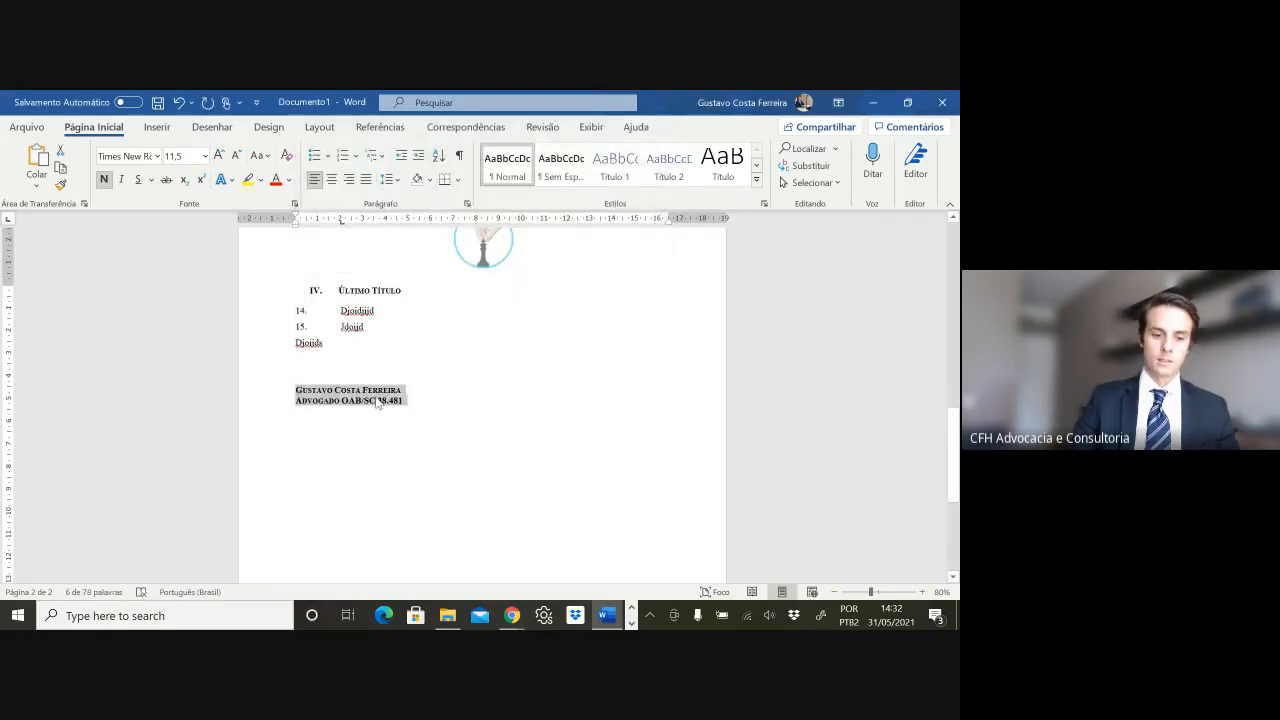
- Remove bold from the Advogado OAB line and select the signature block
triple_click(377, 402)
key(ctrl+n)
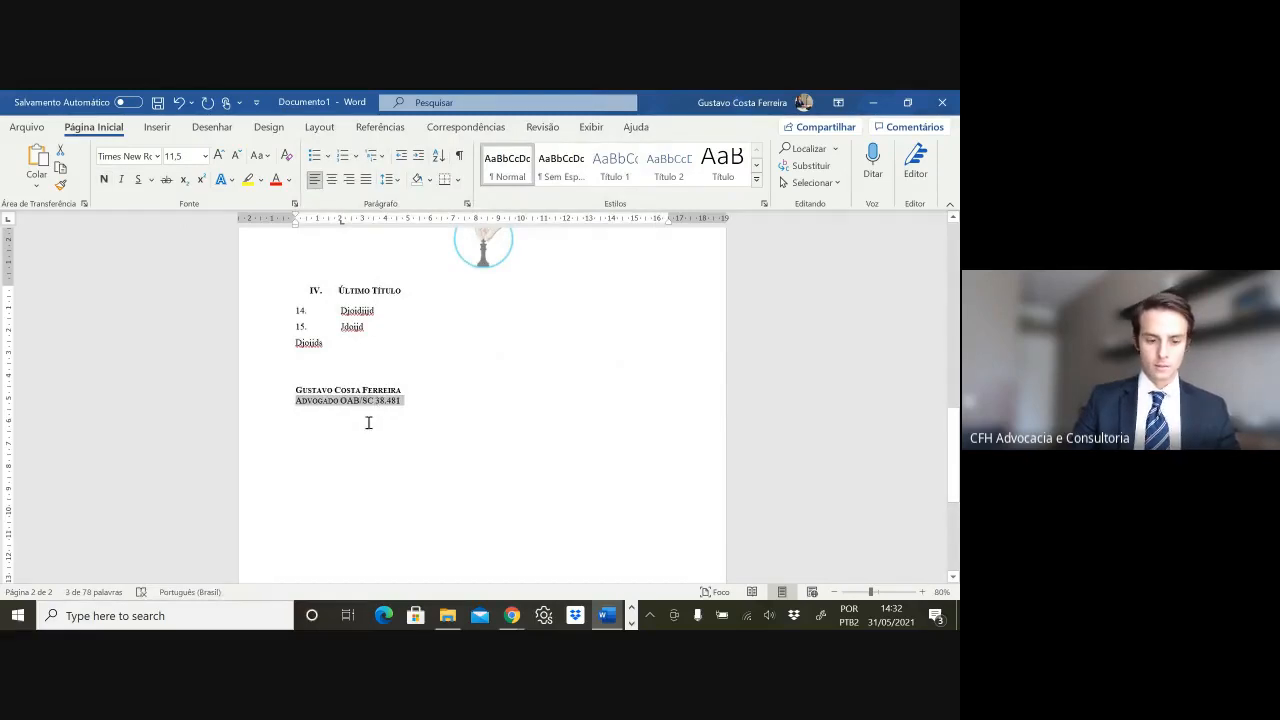
click(368, 422)
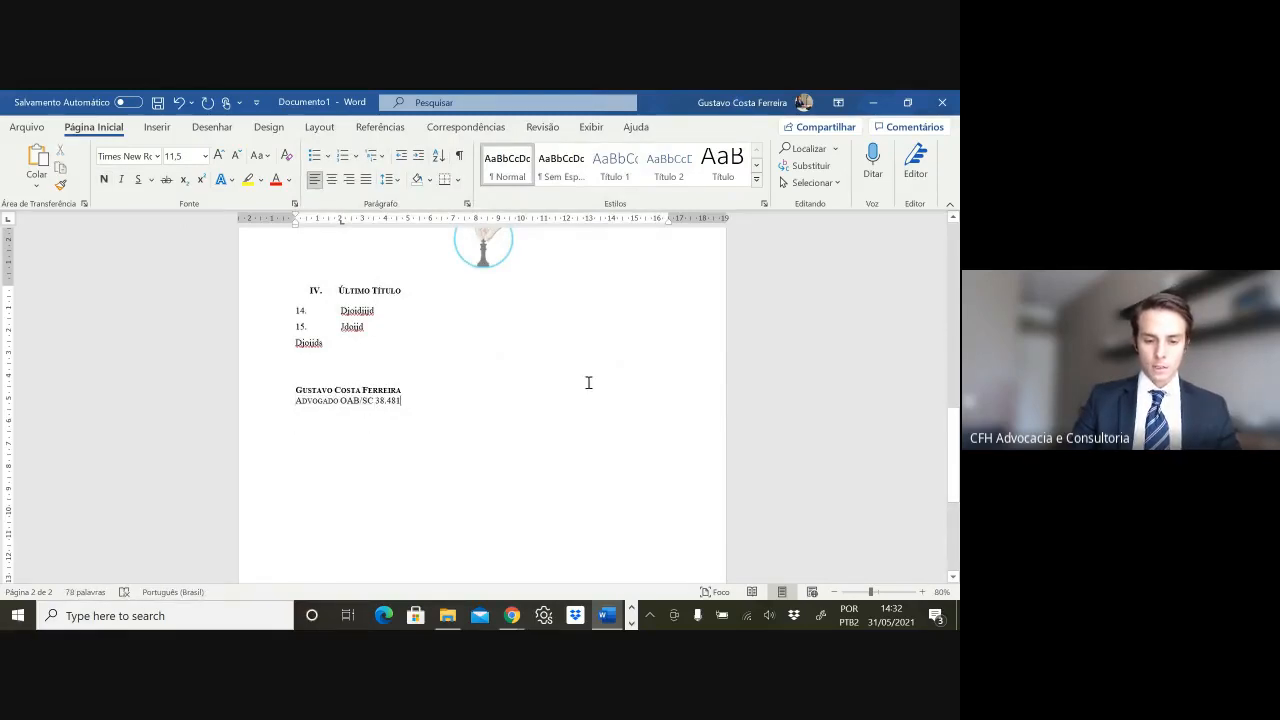
drag(588, 383, 623, 371)
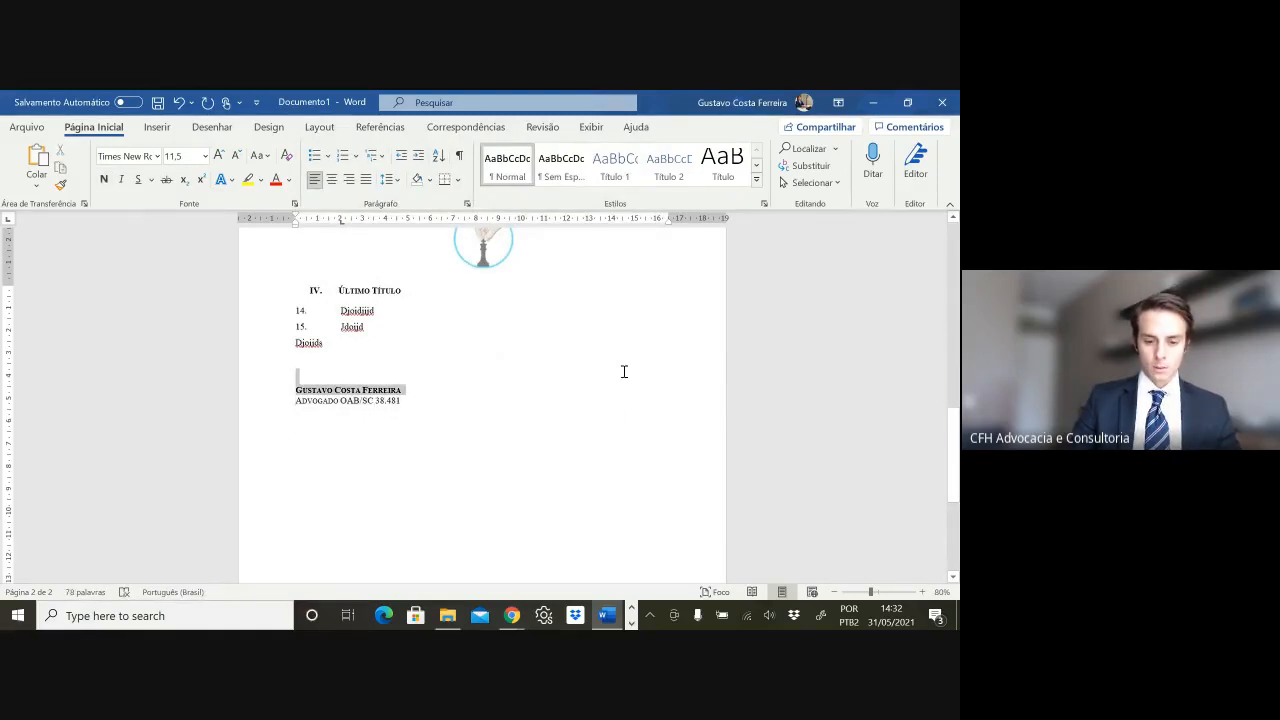
- Copy the two-line signature block and paste a duplicate on a new line below it
click(451, 404)
drag(409, 403, 289, 391)
click(455, 406)
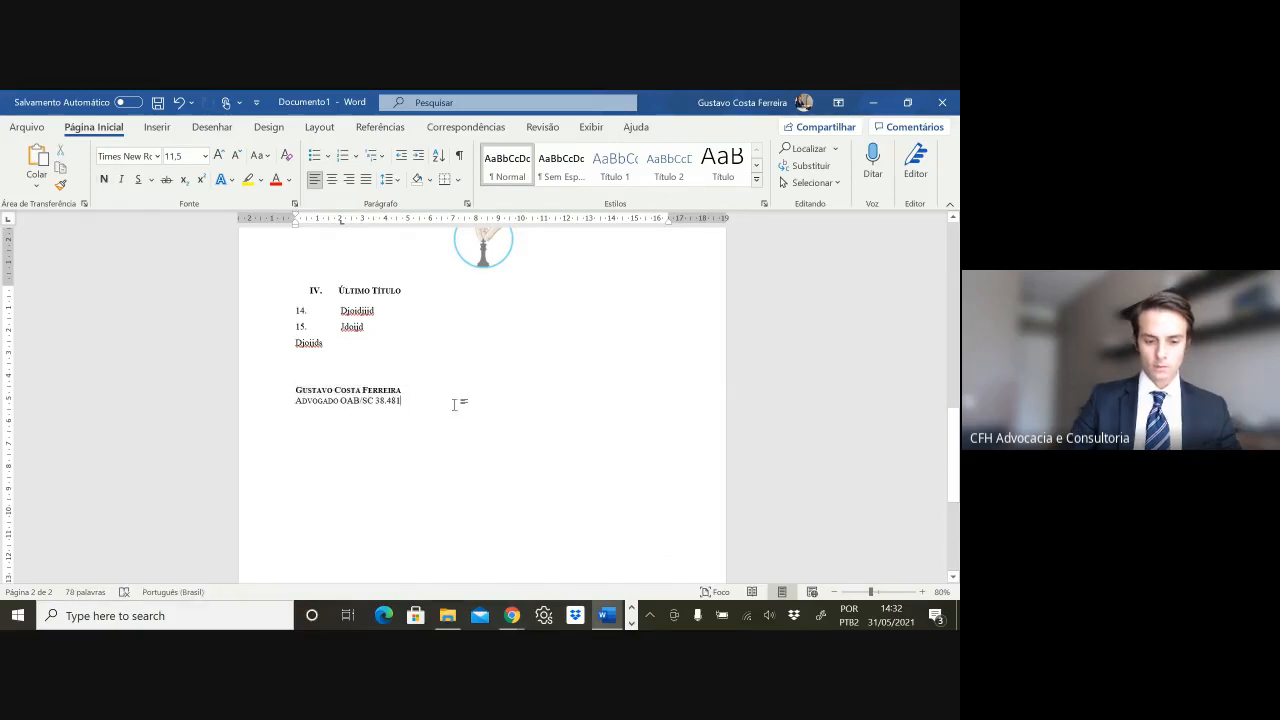
key(Return)
key(ctrl+v)
- Replace the pasted name line with the second lawyer's full name in title case
triple_click(389, 424)
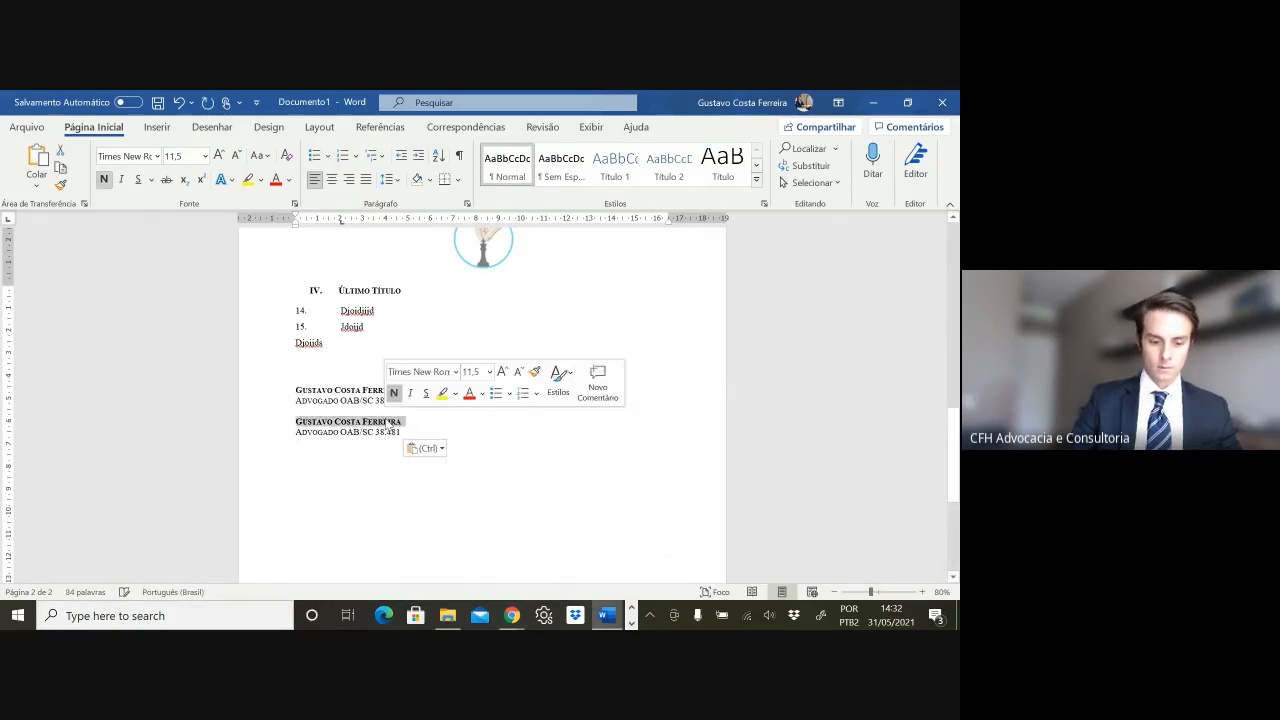
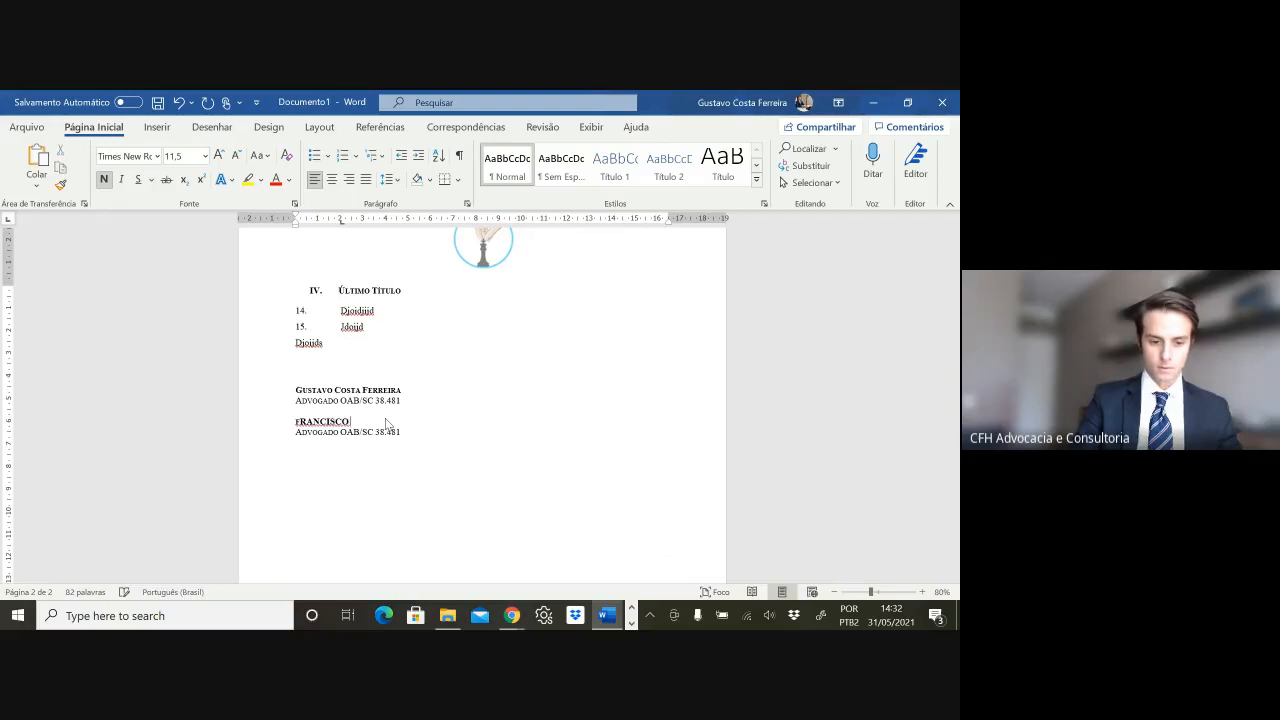
key(shift+F3)
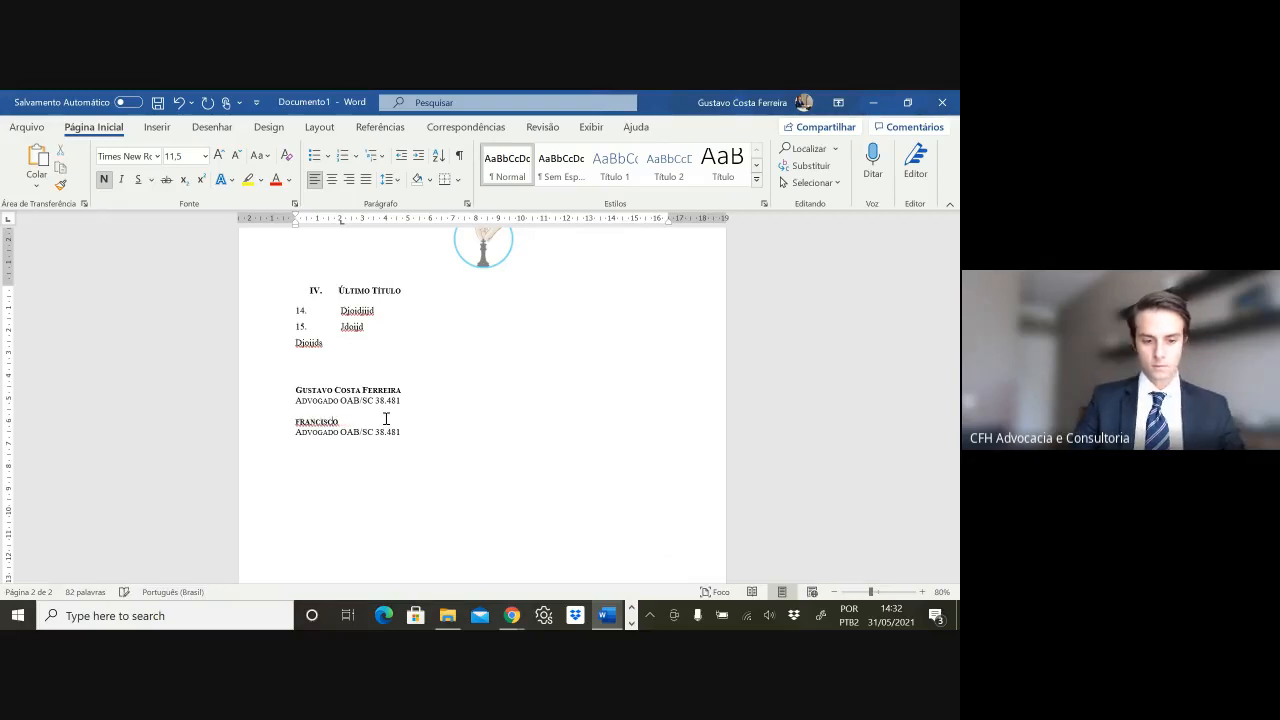
key(shift+F3)
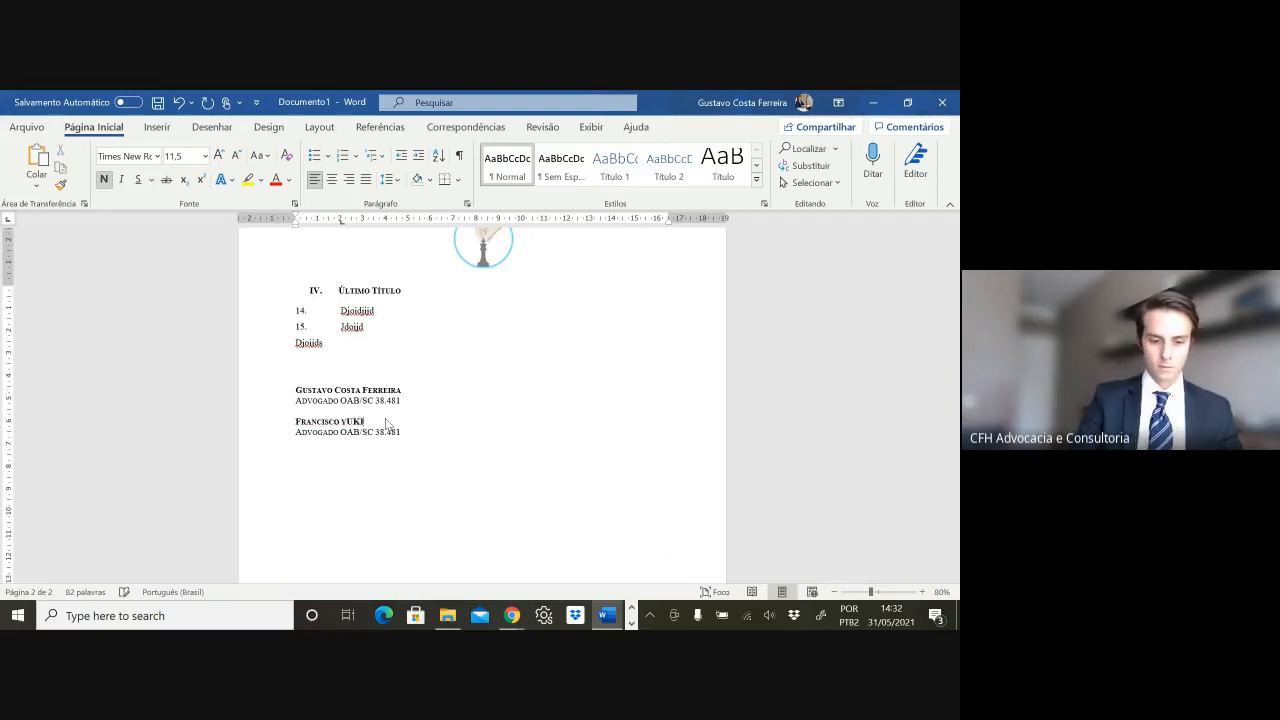
key(Caps_Lock)
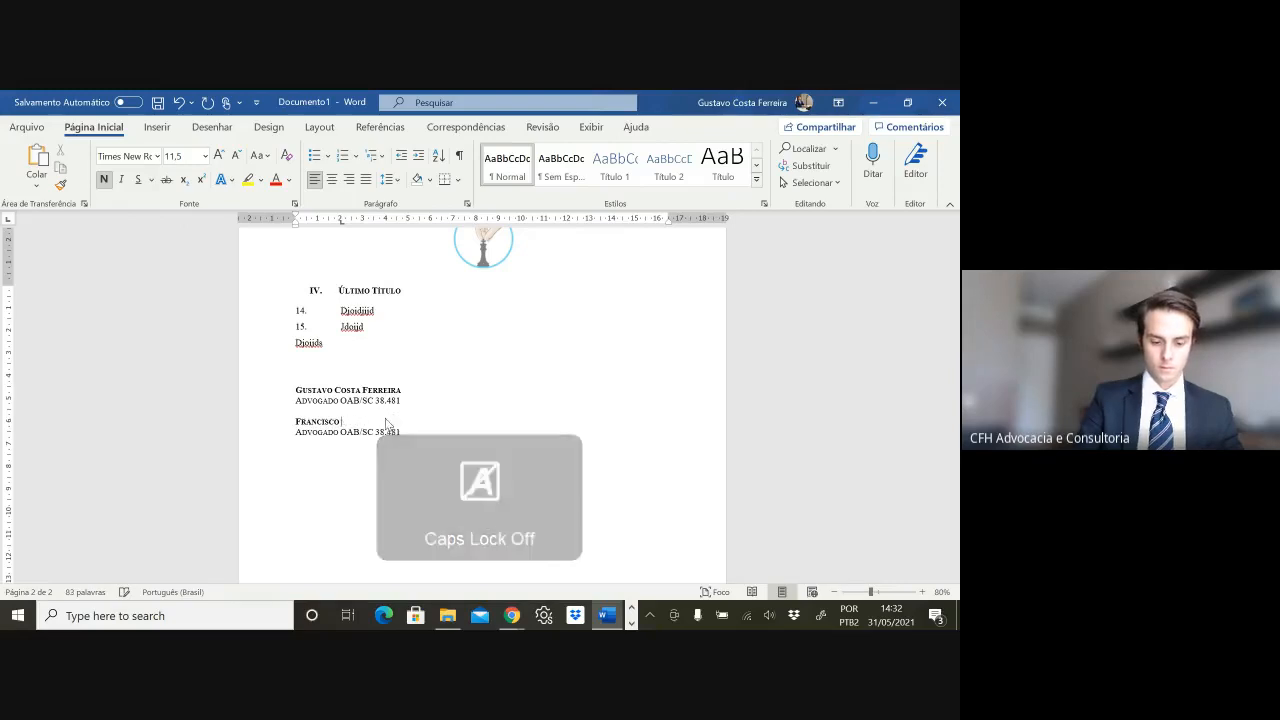
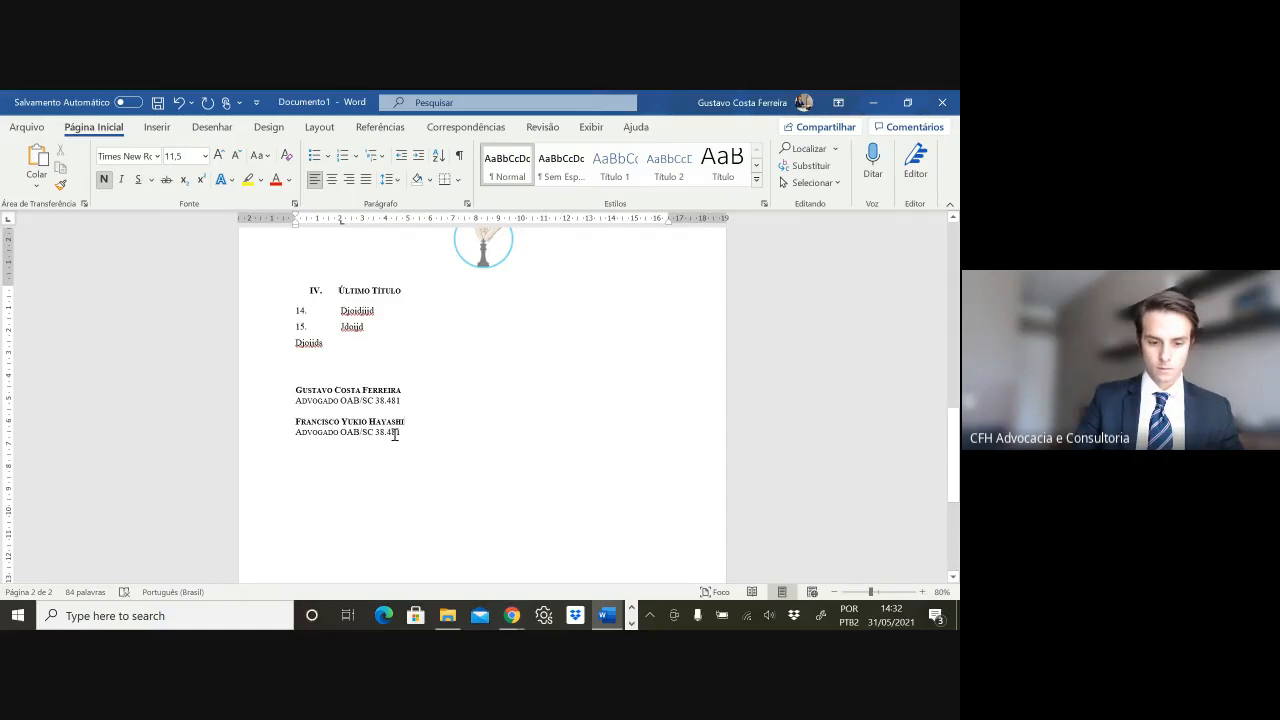
- Change the copied OAB registration number to the second lawyer's own number
click(400, 432)
key(BackSpace)
key(BackSpace)
key(BackSpace)
text(522)
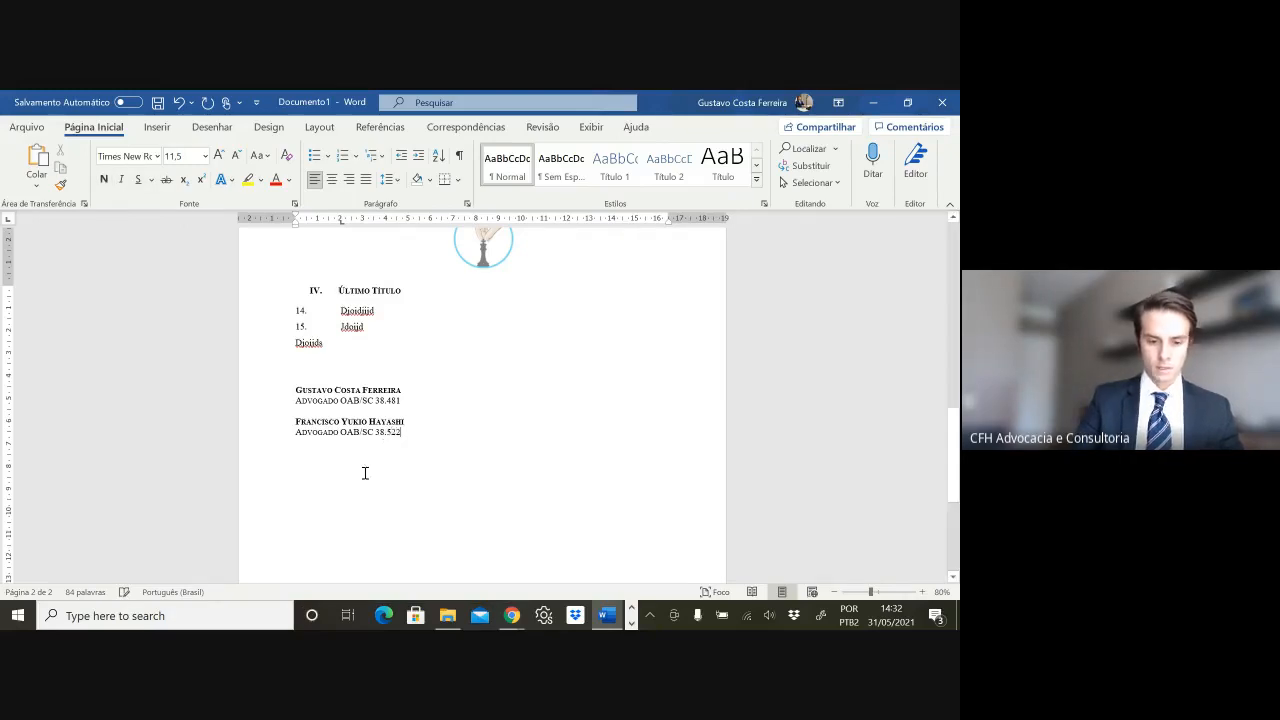
- Add an empty paragraph below the second signature block
drag(414, 434, 284, 405)
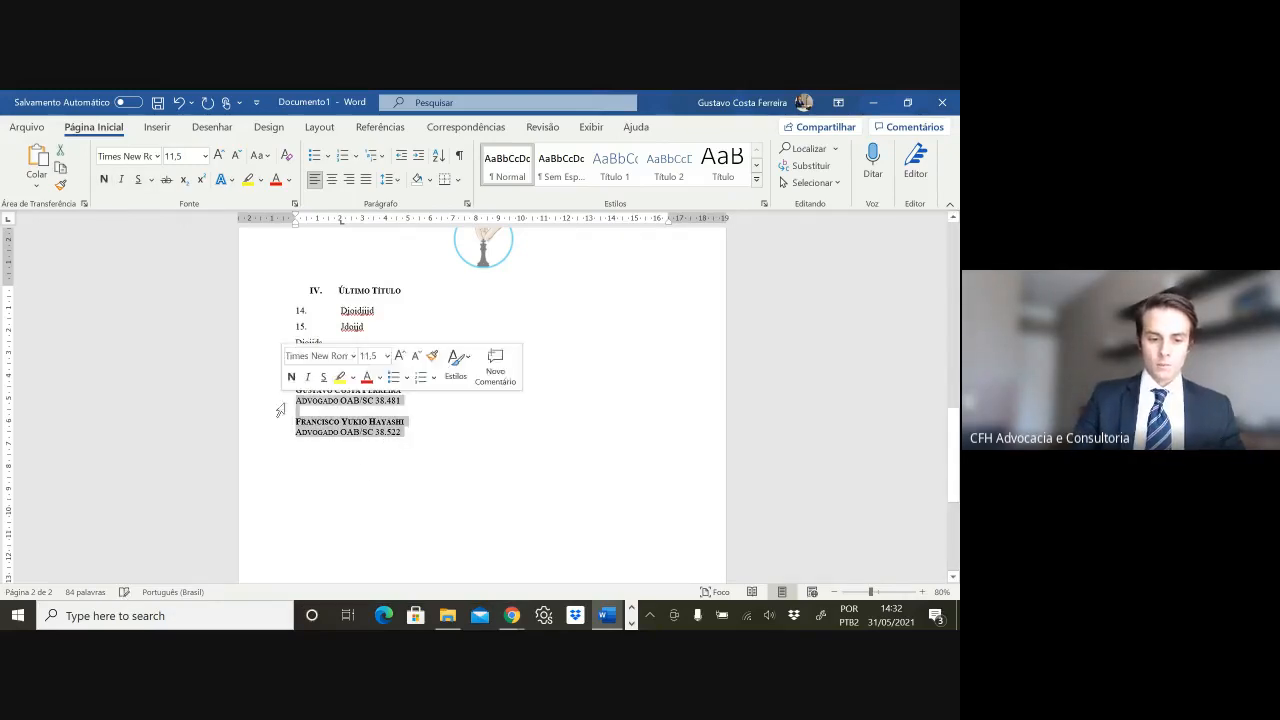
click(378, 422)
click(421, 433)
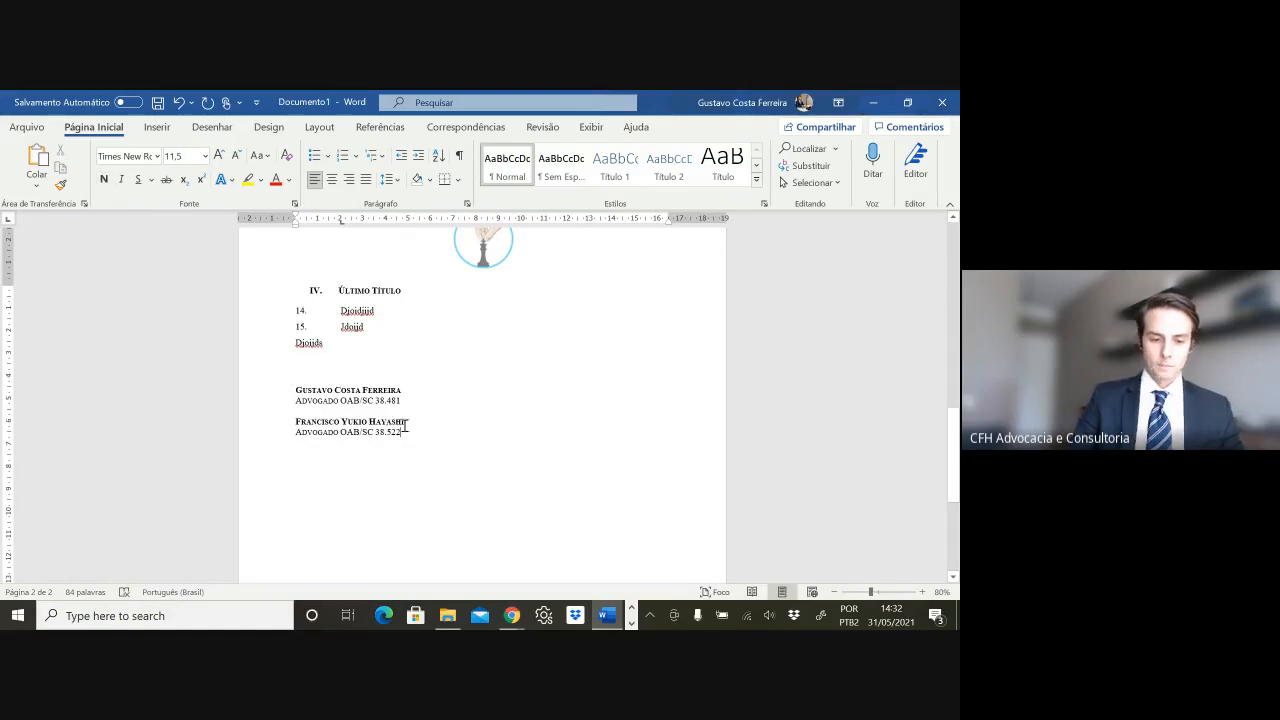
key(Return)
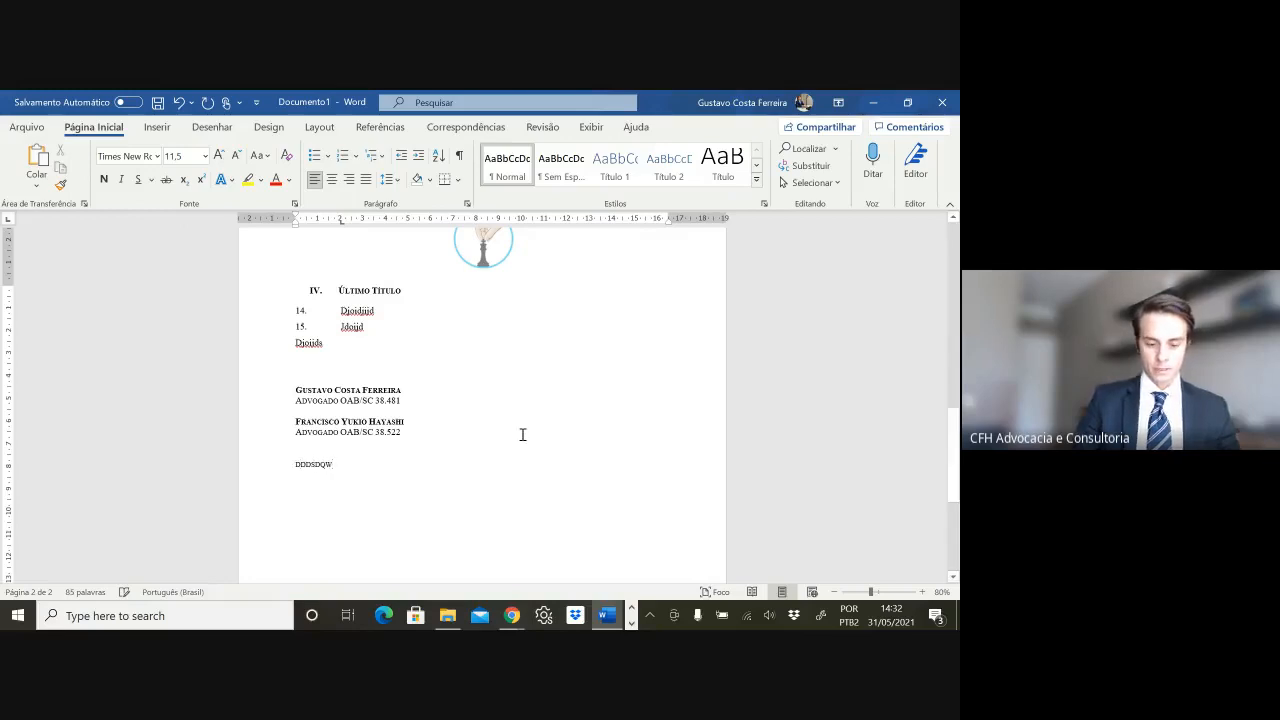
key(BackSpace)
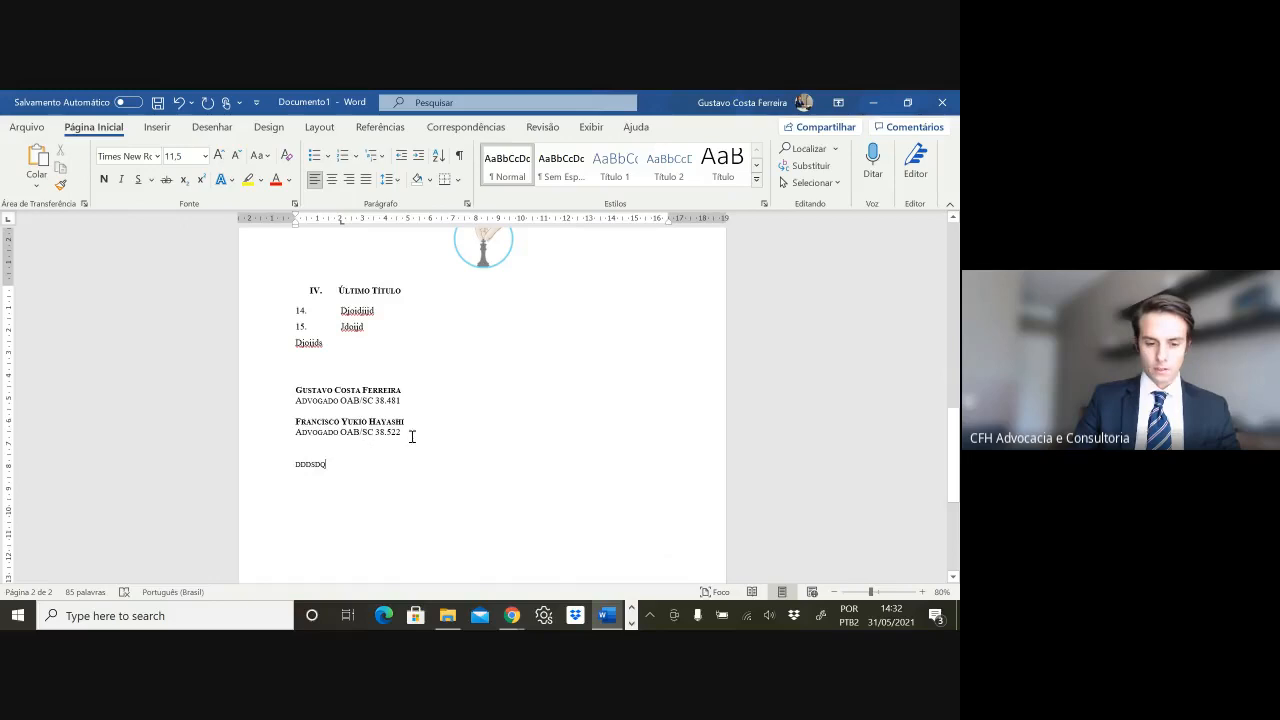
- Select both signature blocks and apply Layout > Colunas > Duas
drag(411, 436, 292, 390)
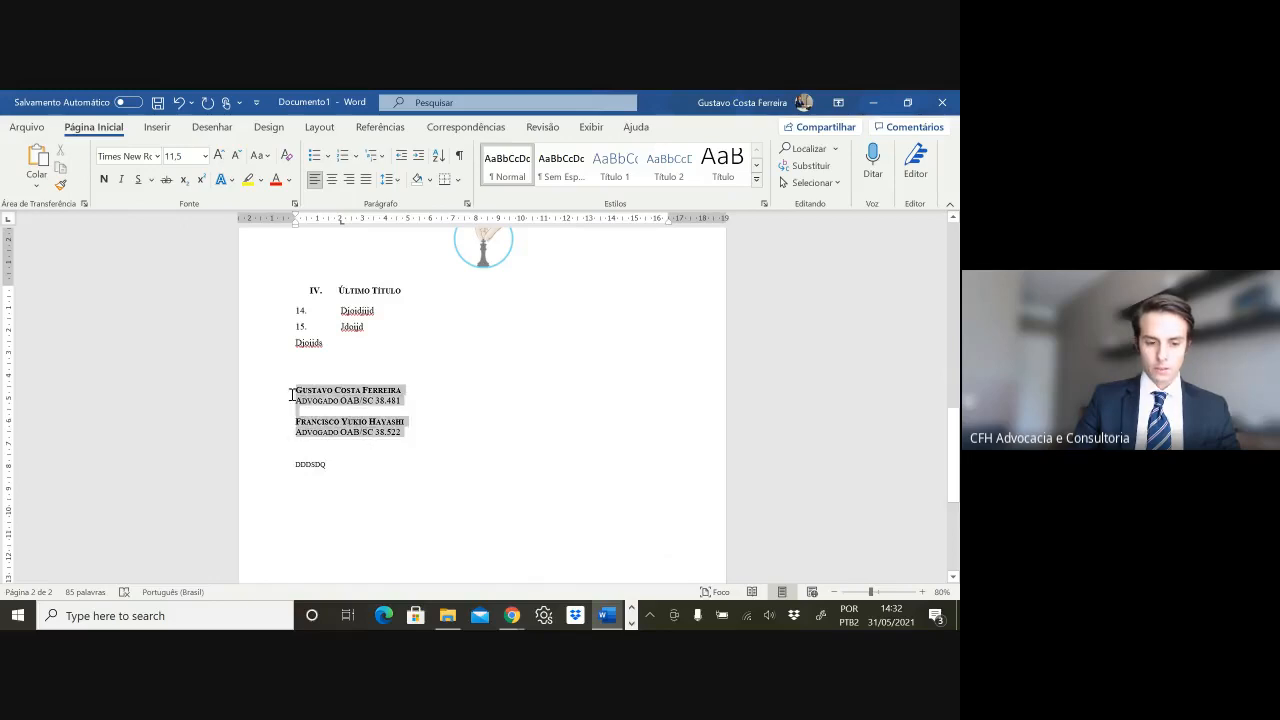
click(319, 127)
click(147, 180)
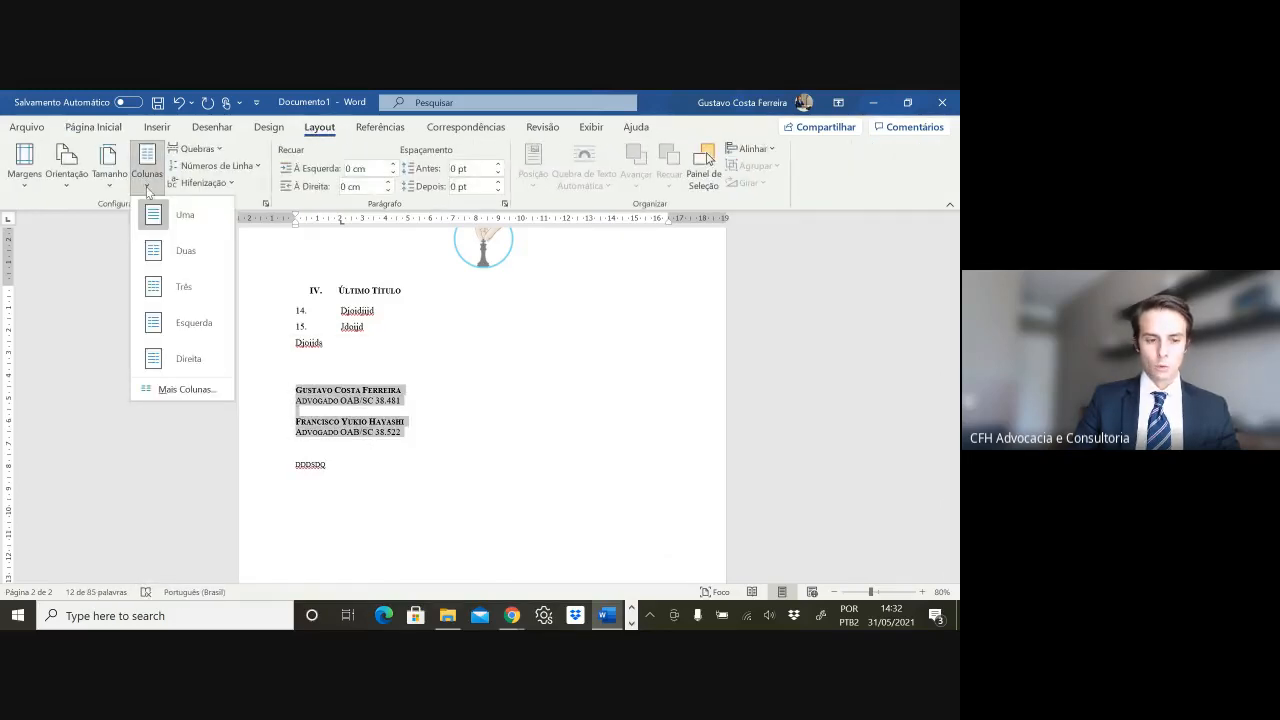
click(194, 250)
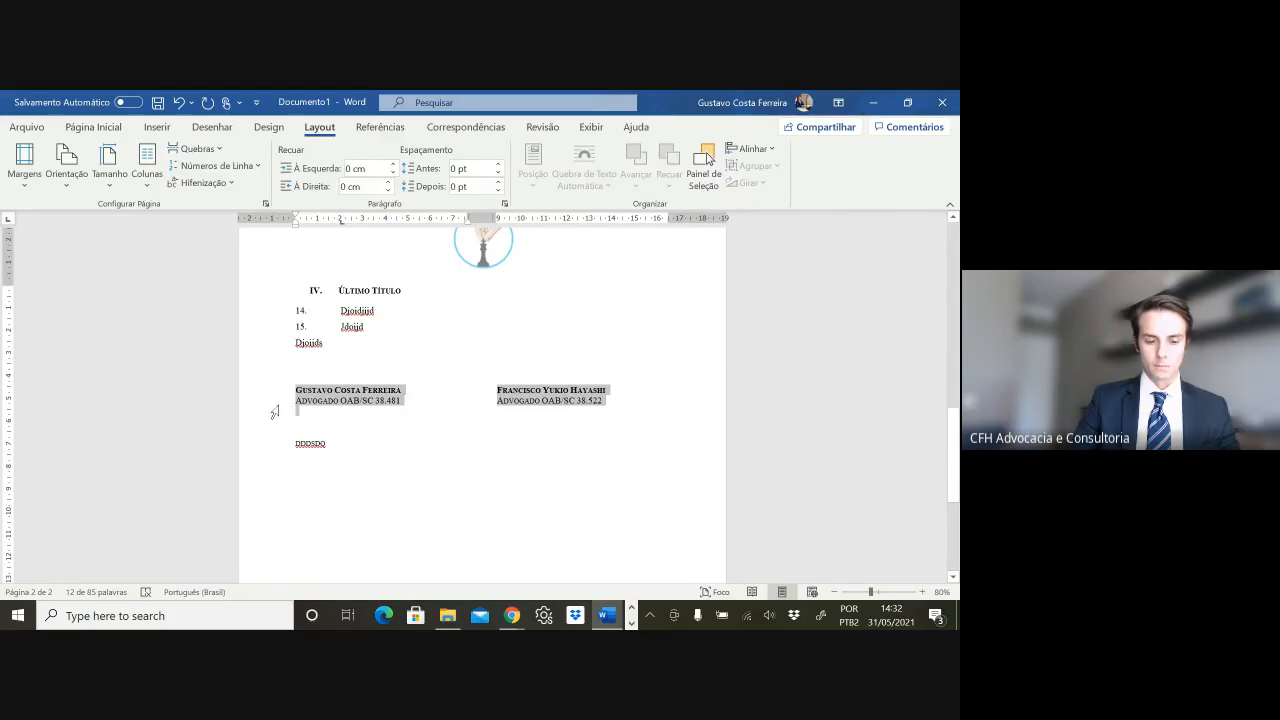
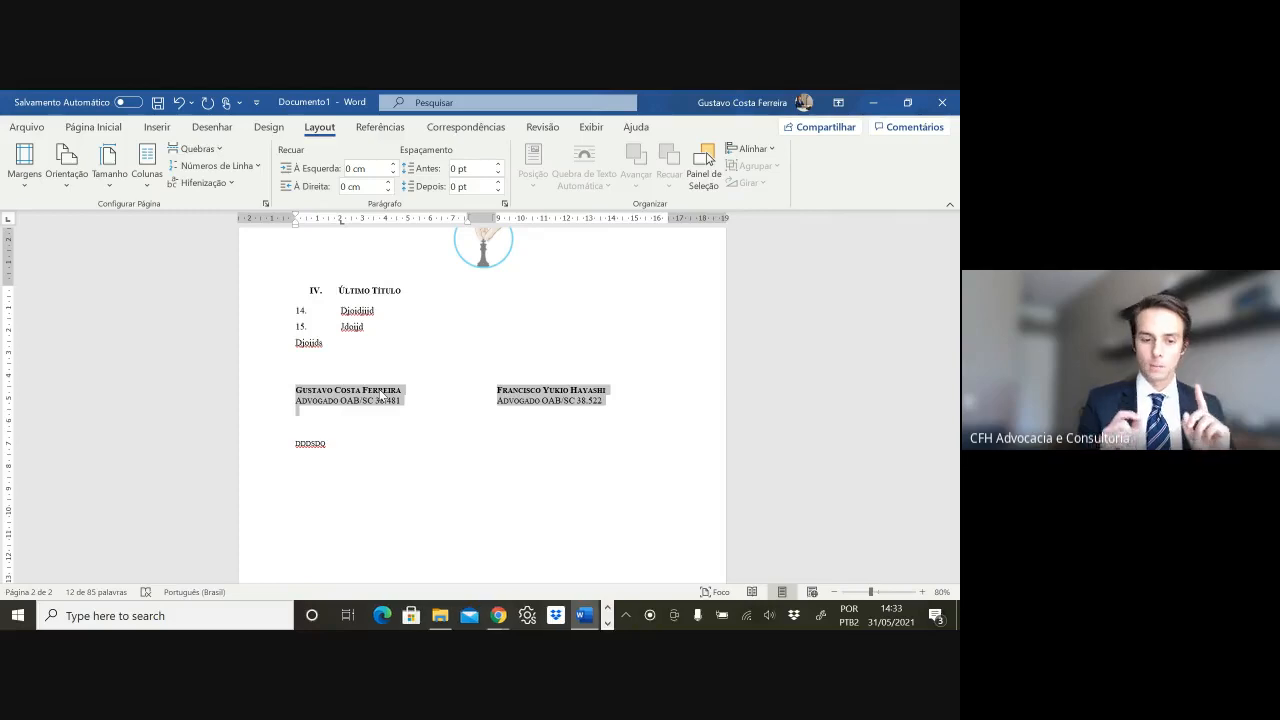
- Centre both signature blocks in their columns and select the placeholder word DDDSDQ
key(ctrl+e)
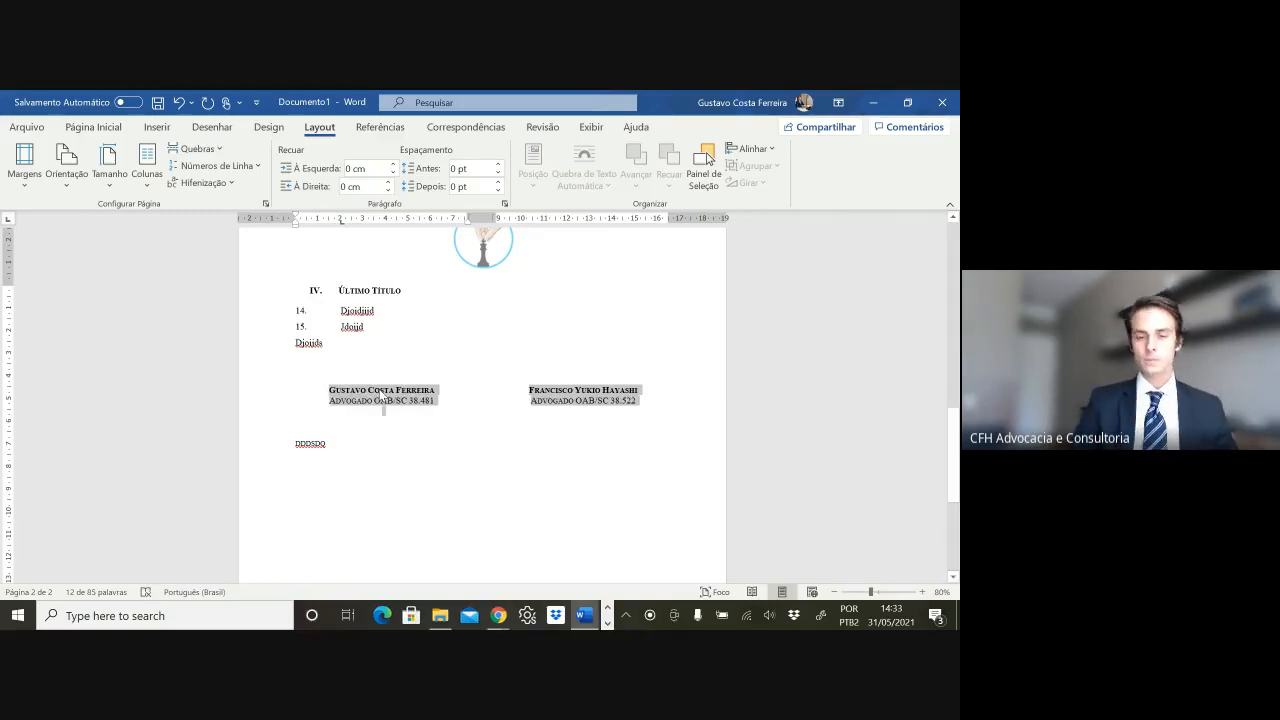
double_click(310, 443)
- Replace the placeholder with the heading 'Rol. de Documentos Anexos:' and a numbered item 1 at the left margin
text(R)
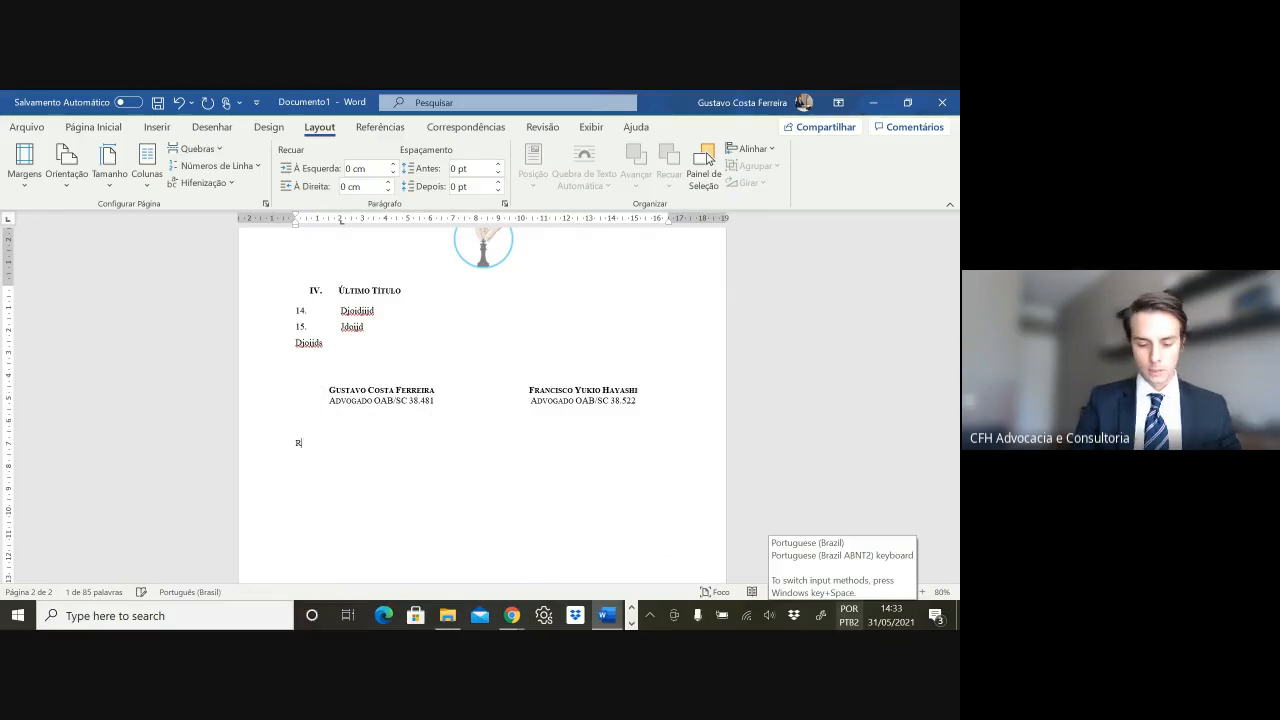
text(ol.)
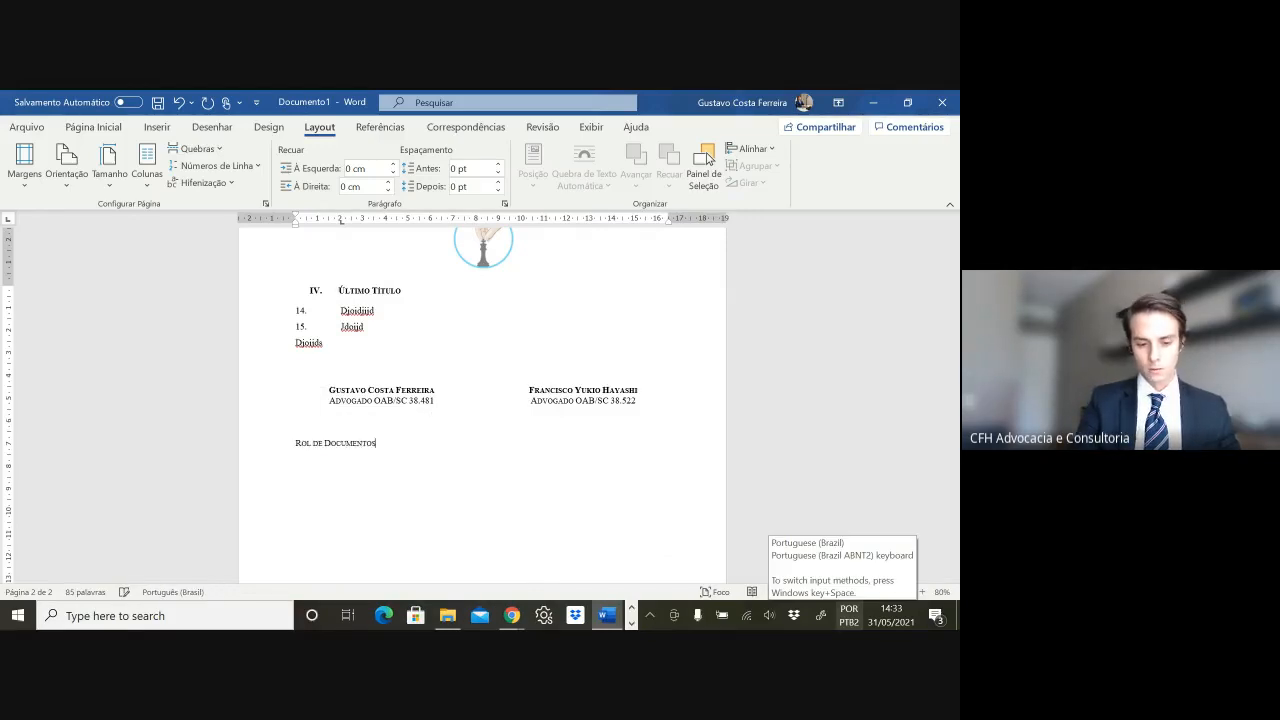
text( de Documentos Anexos)
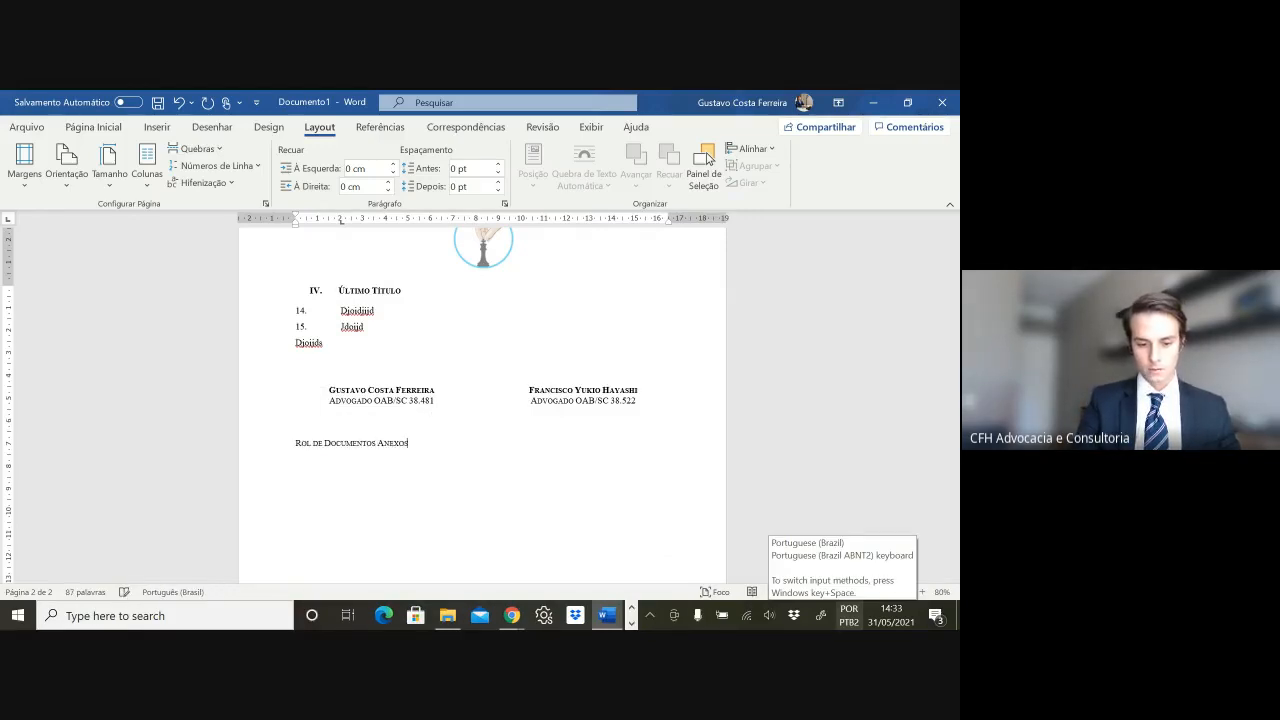
text(:)
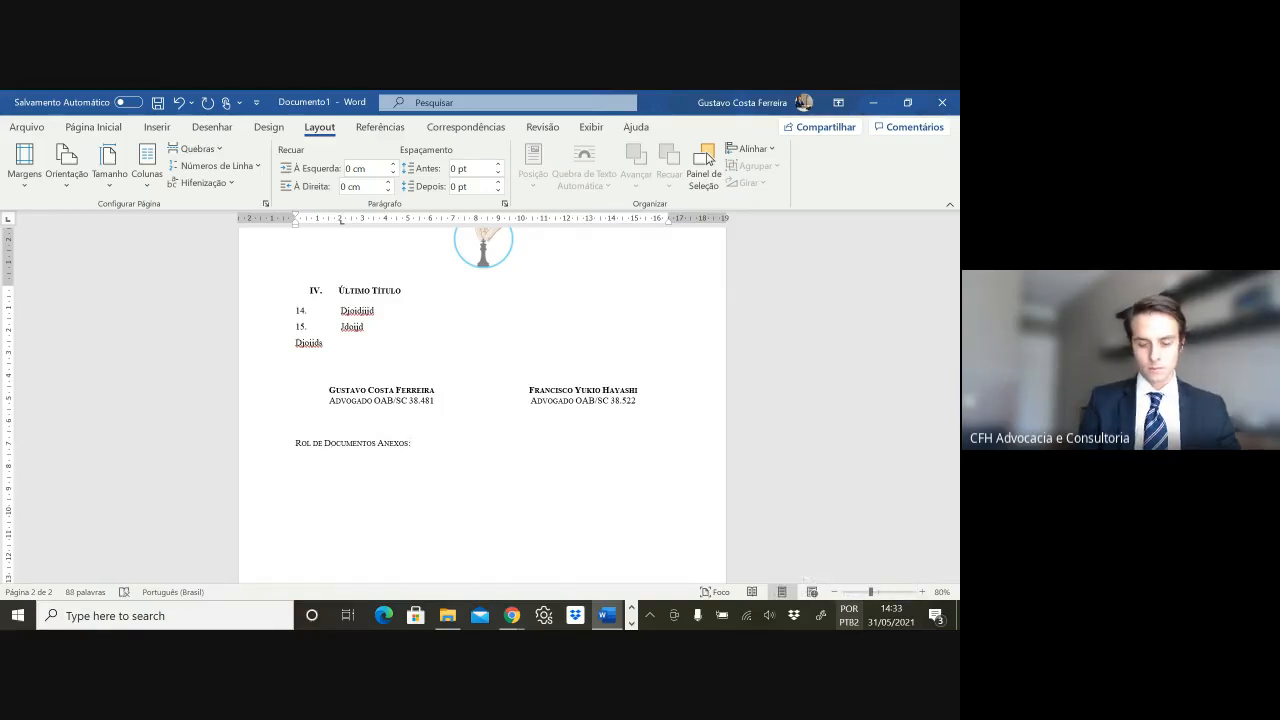
key(space)
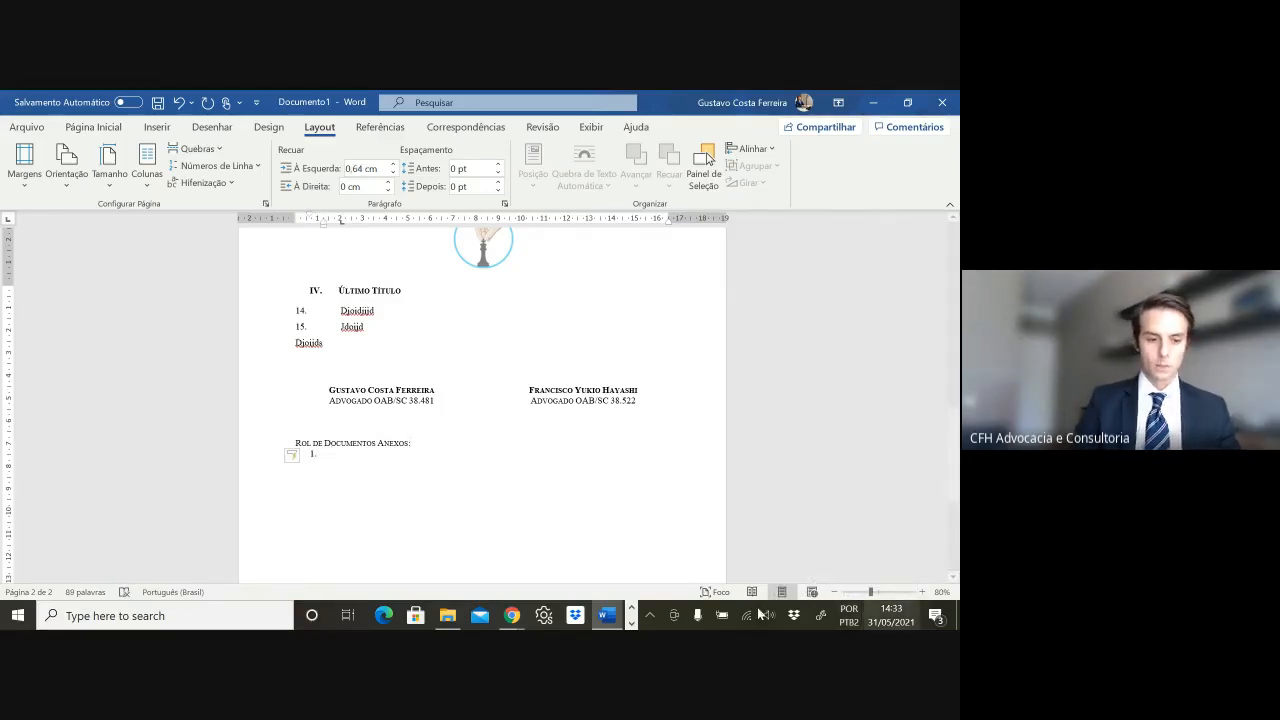
drag(301, 227, 290, 226)
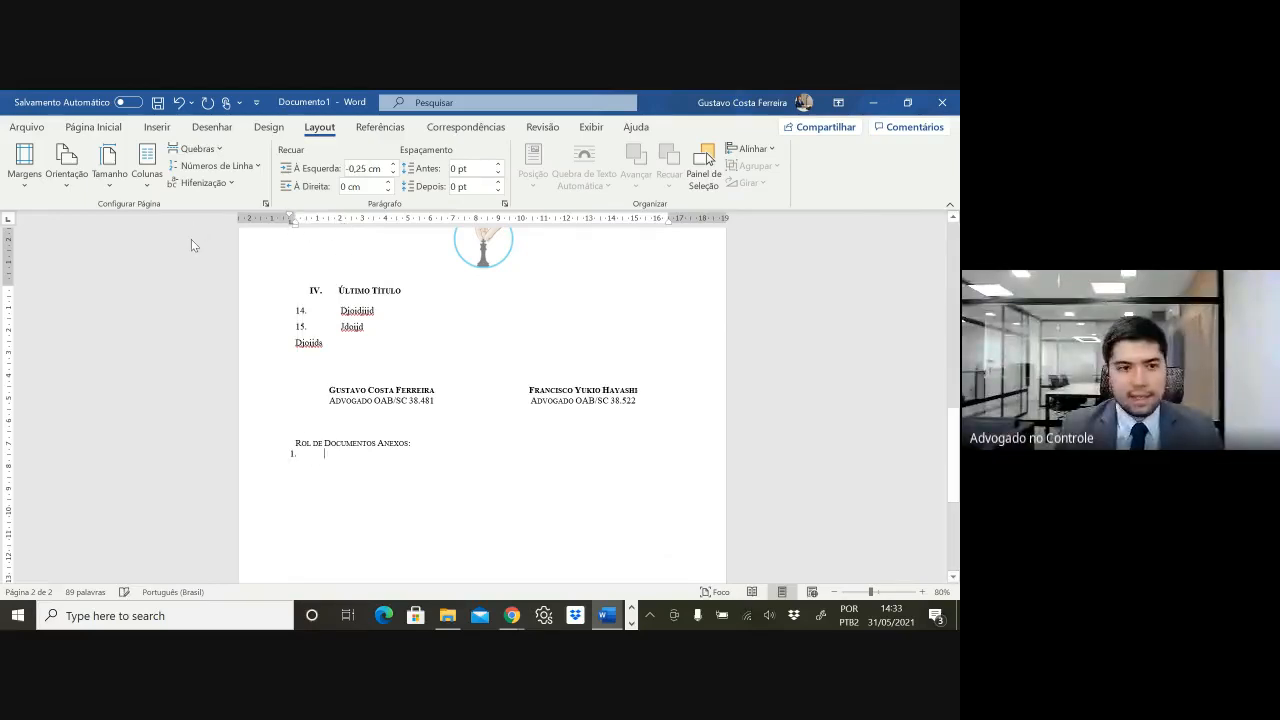
- Delete the stray line of text and add blank lines above the signature blocks
click(443, 366)
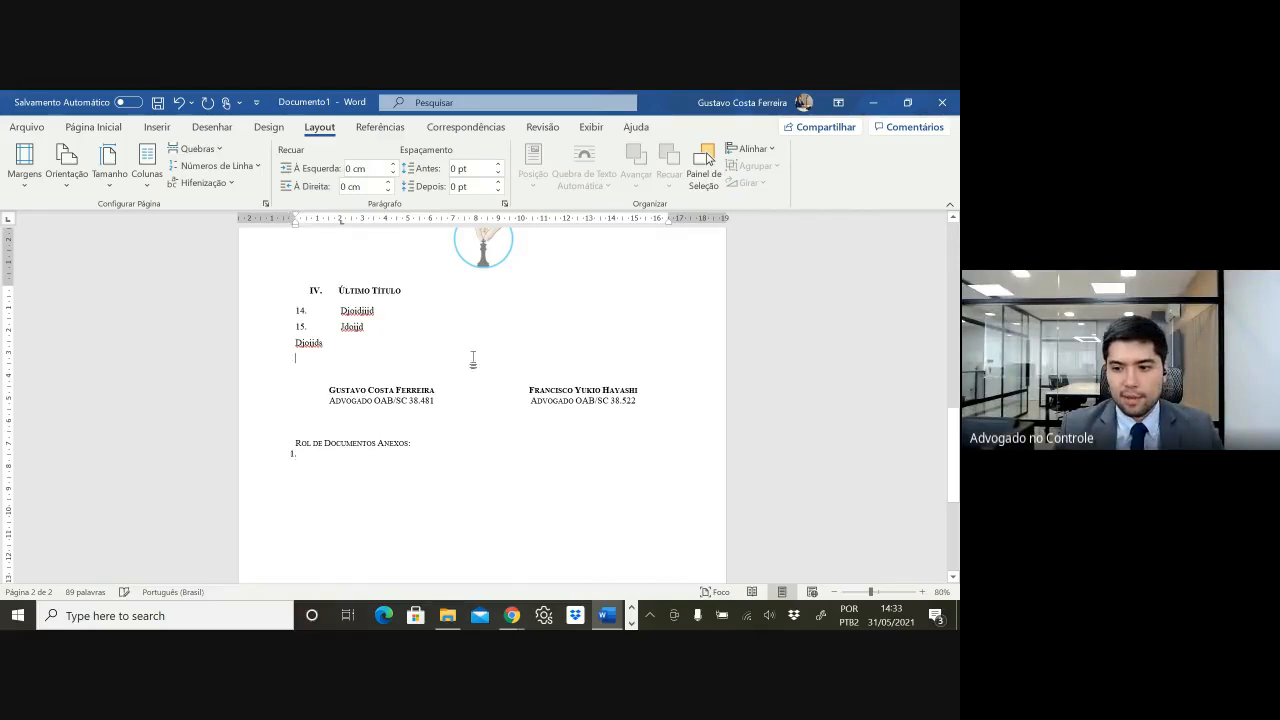
key(Return)
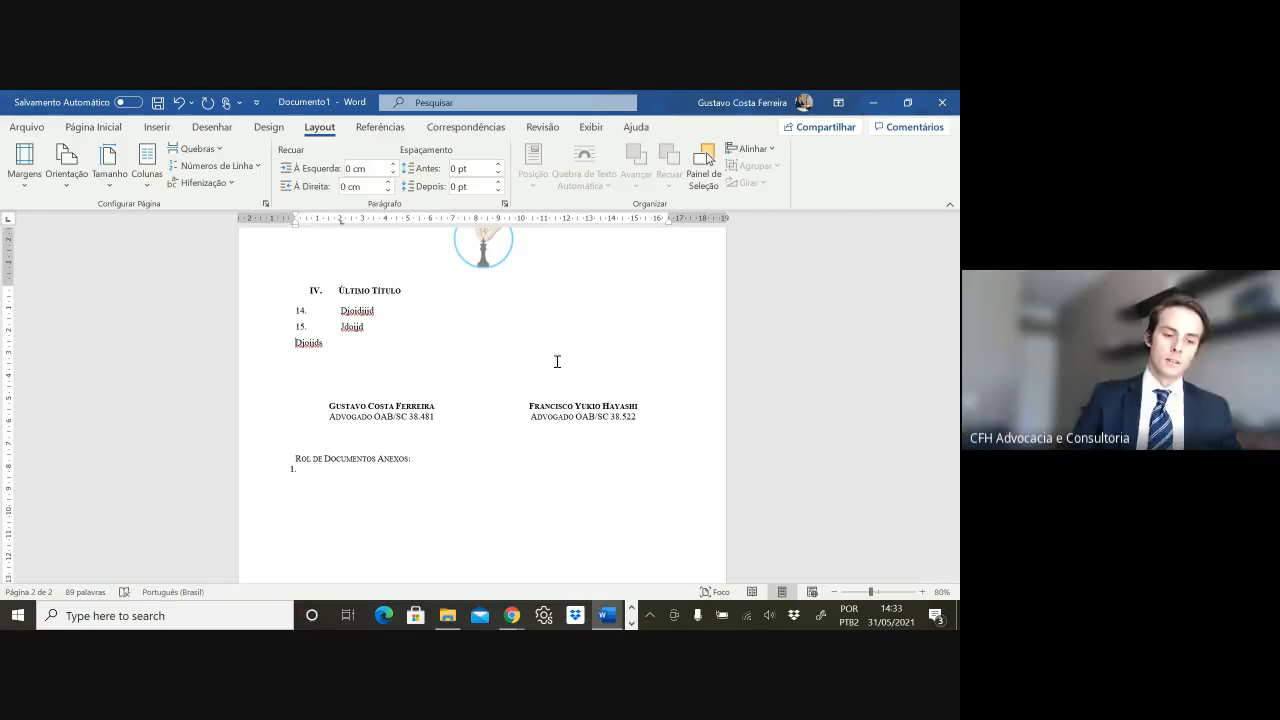
key(shift+Down)
key(Delete)
key(Return)
key(Return)
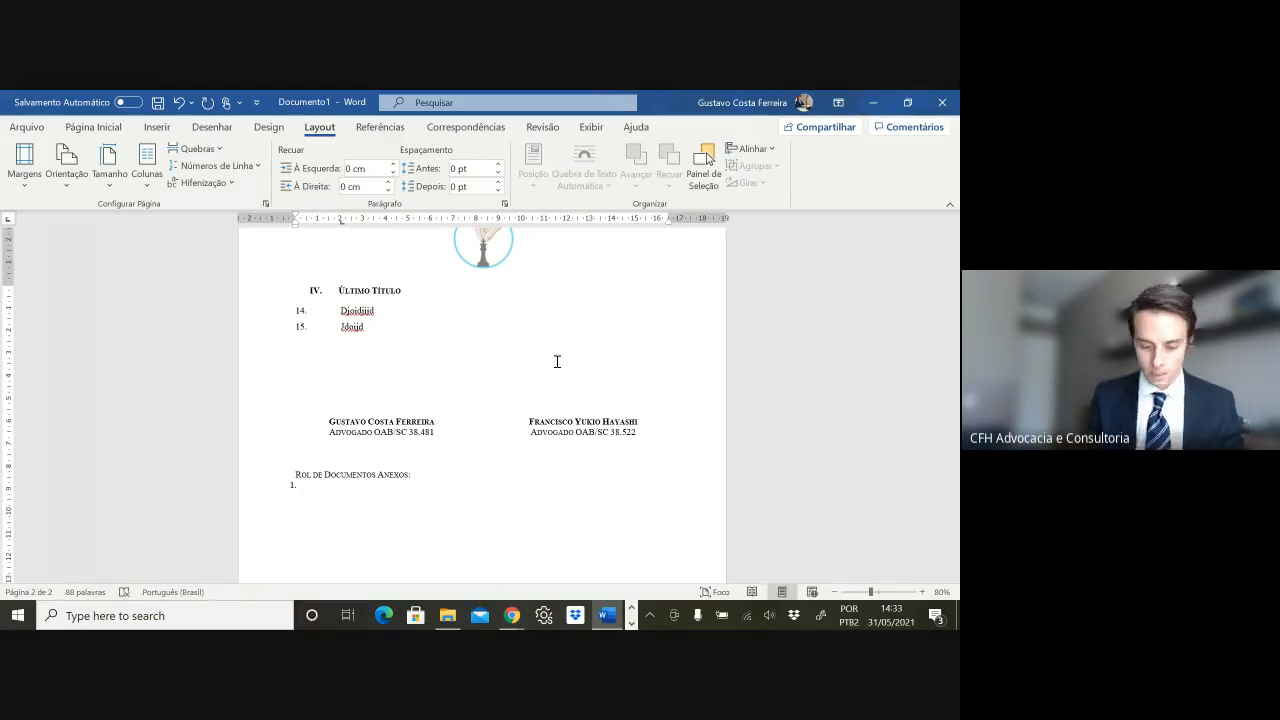
- Type the centred place line 'Florianólis/SC', then erase the partly typed date after it
text(Florianóli)
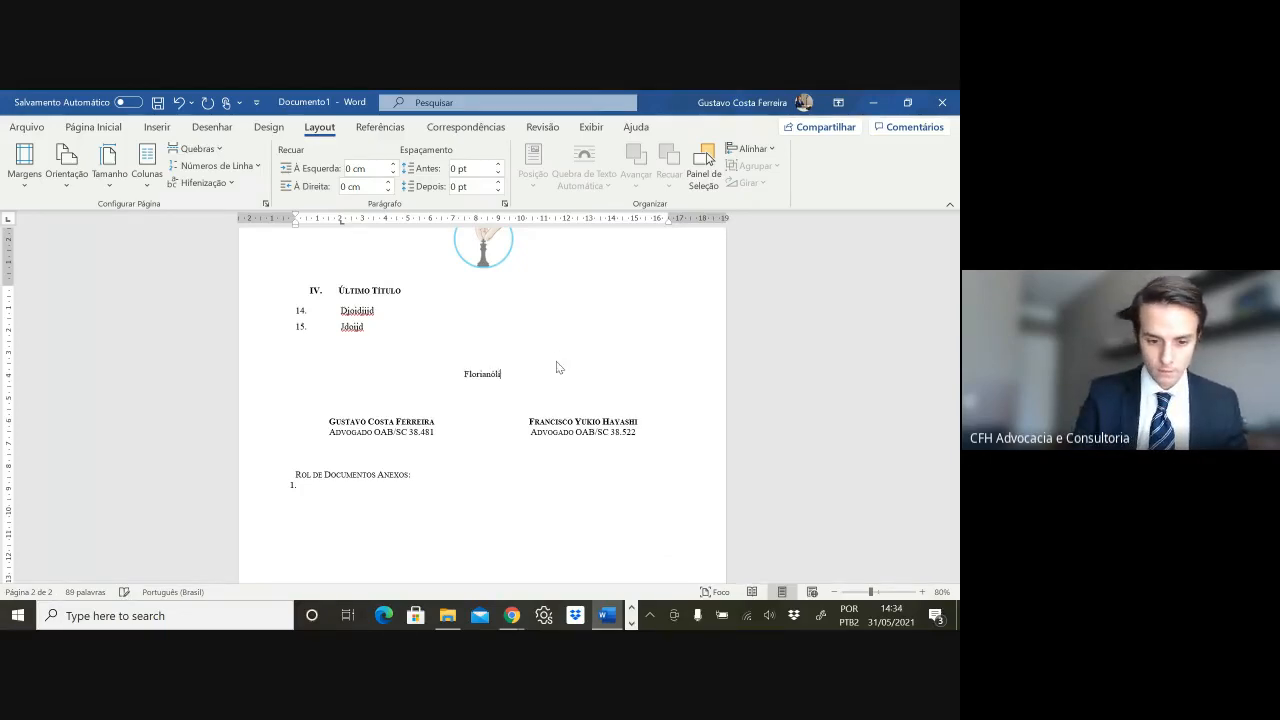
text(s)
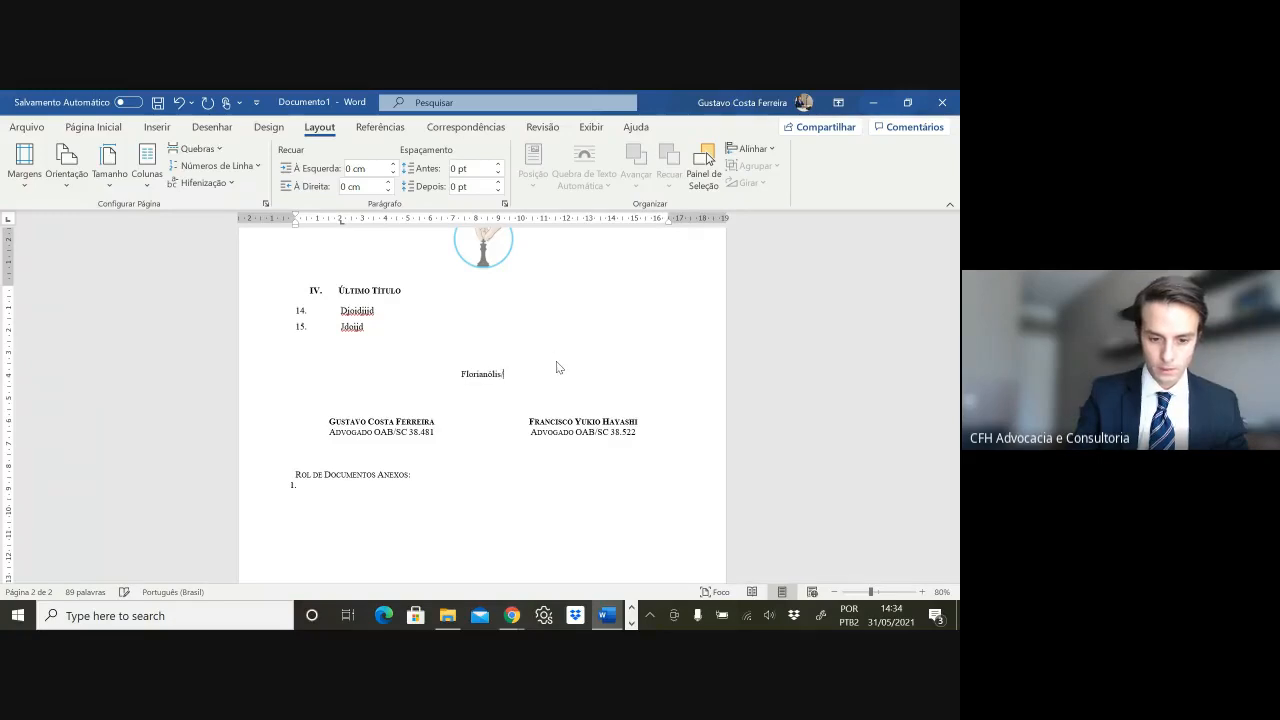
text(/SC)
key(ctrl+e)
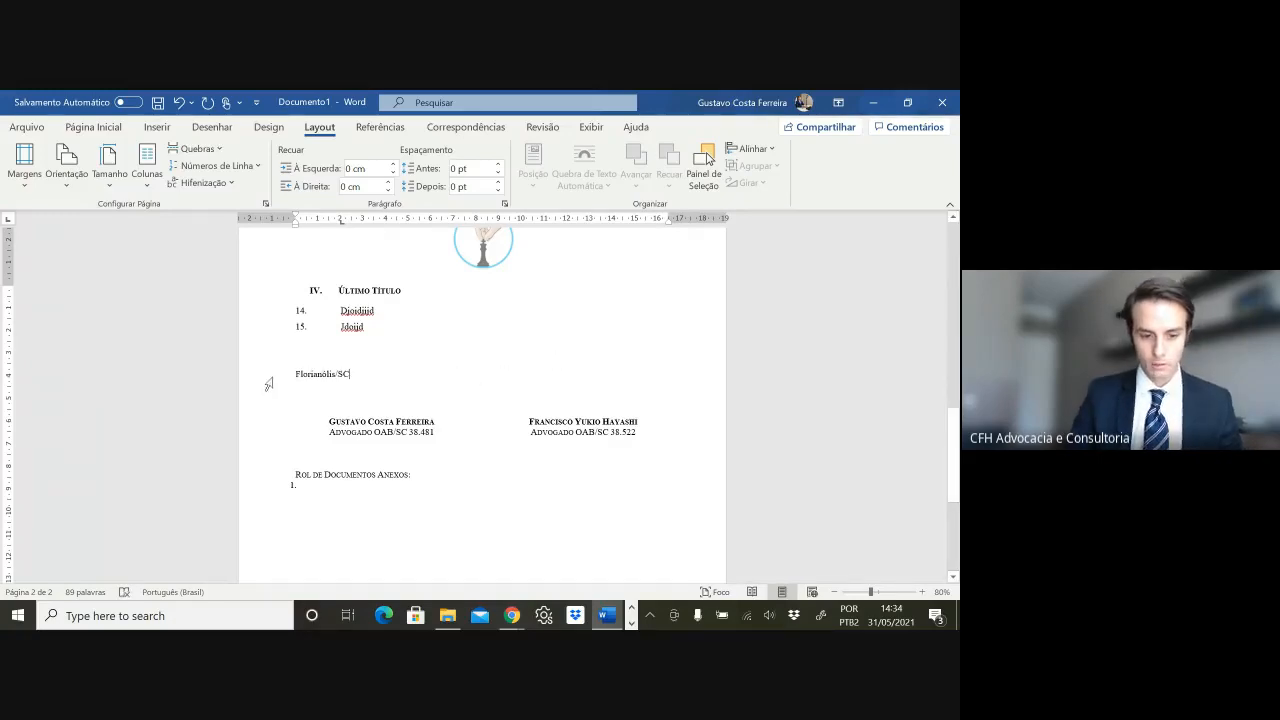
key(ctrl+e)
text(, )
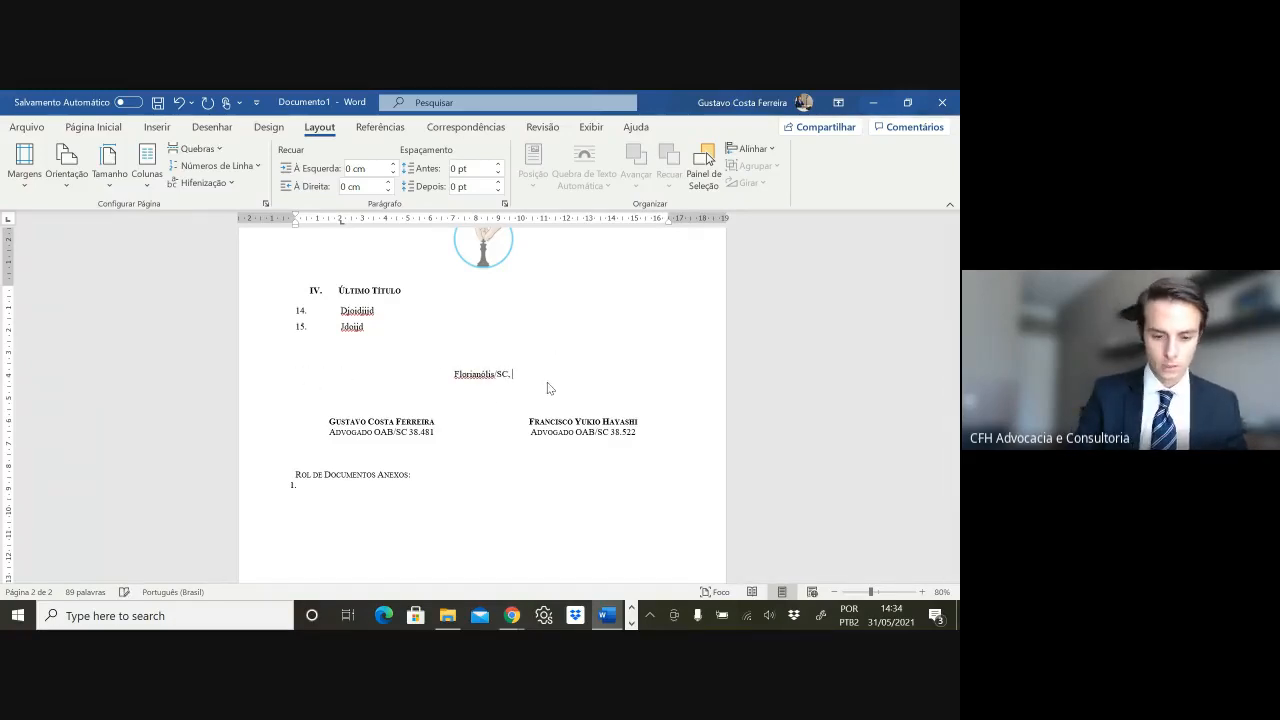
text(30 d)
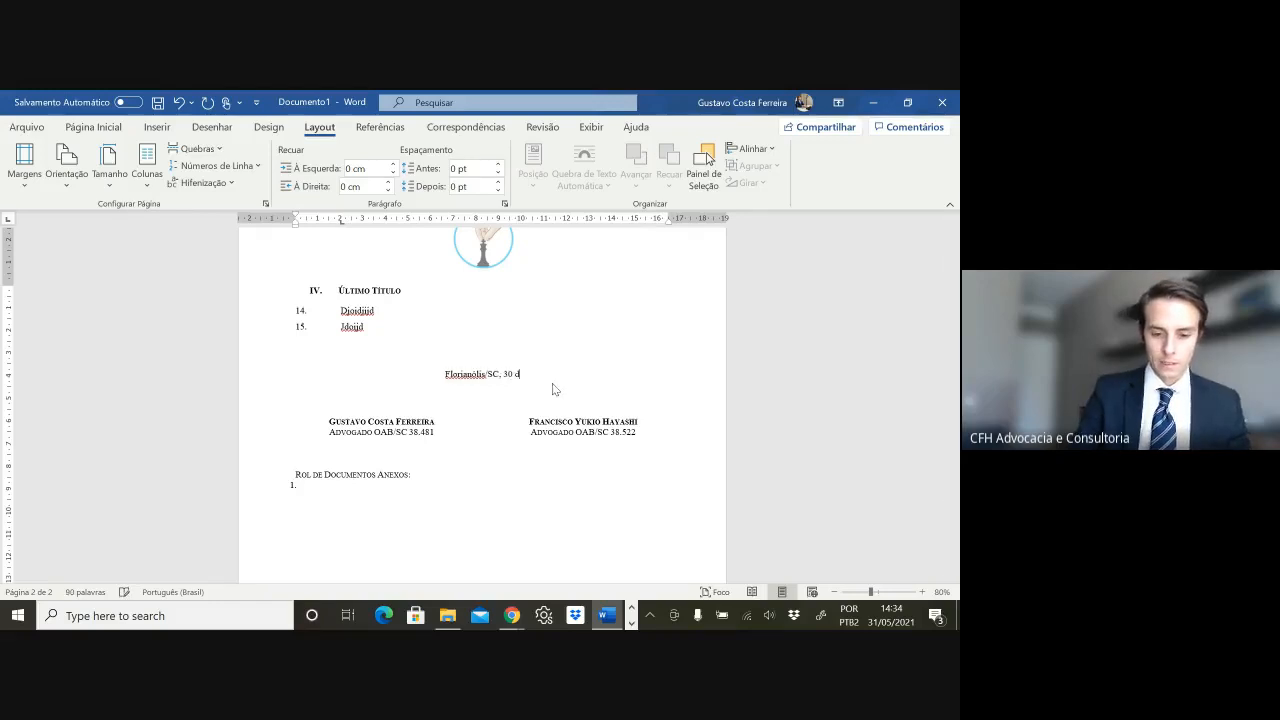
text(e maio de)
key(BackSpace)
key(BackSpace)
key(BackSpace)
key(BackSpace)
key(BackSpace)
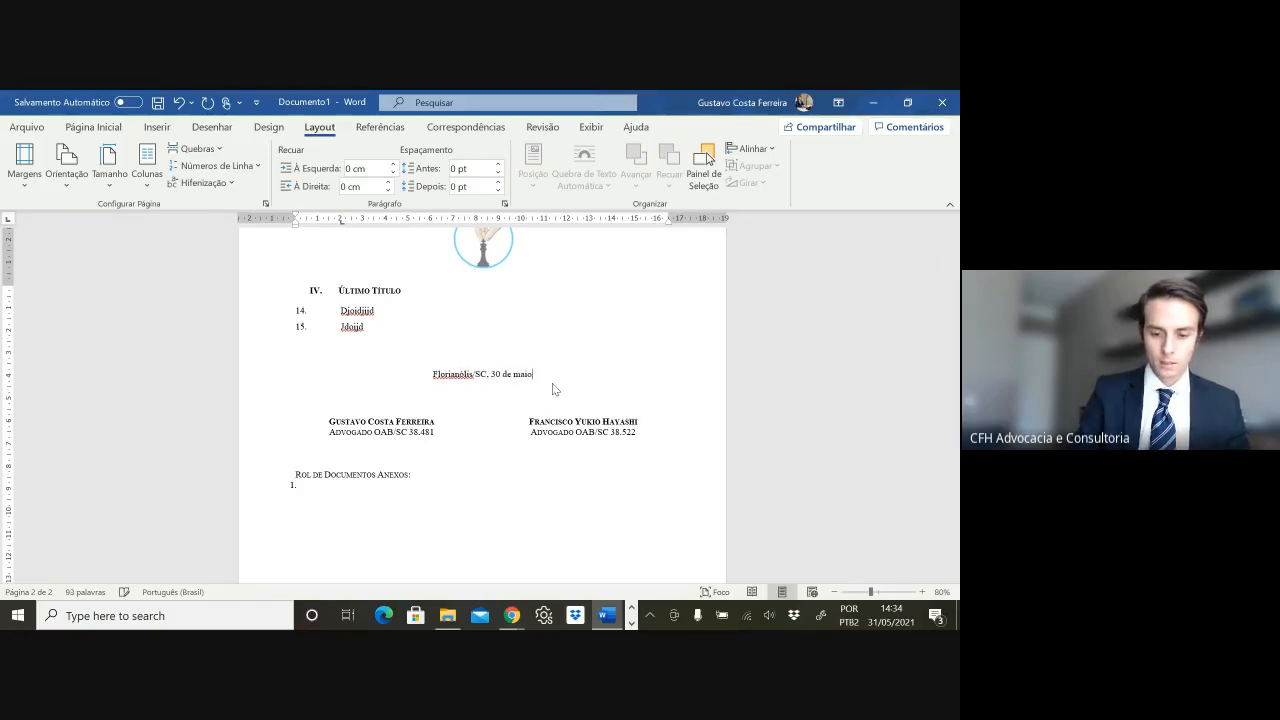
text(de)
key(BackSpace)
key(BackSpace)
key(BackSpace)
key(BackSpace)
key(BackSpace)
key(BackSpace)
key(BackSpace)
key(BackSpace)
key(BackSpace)
key(BackSpace)
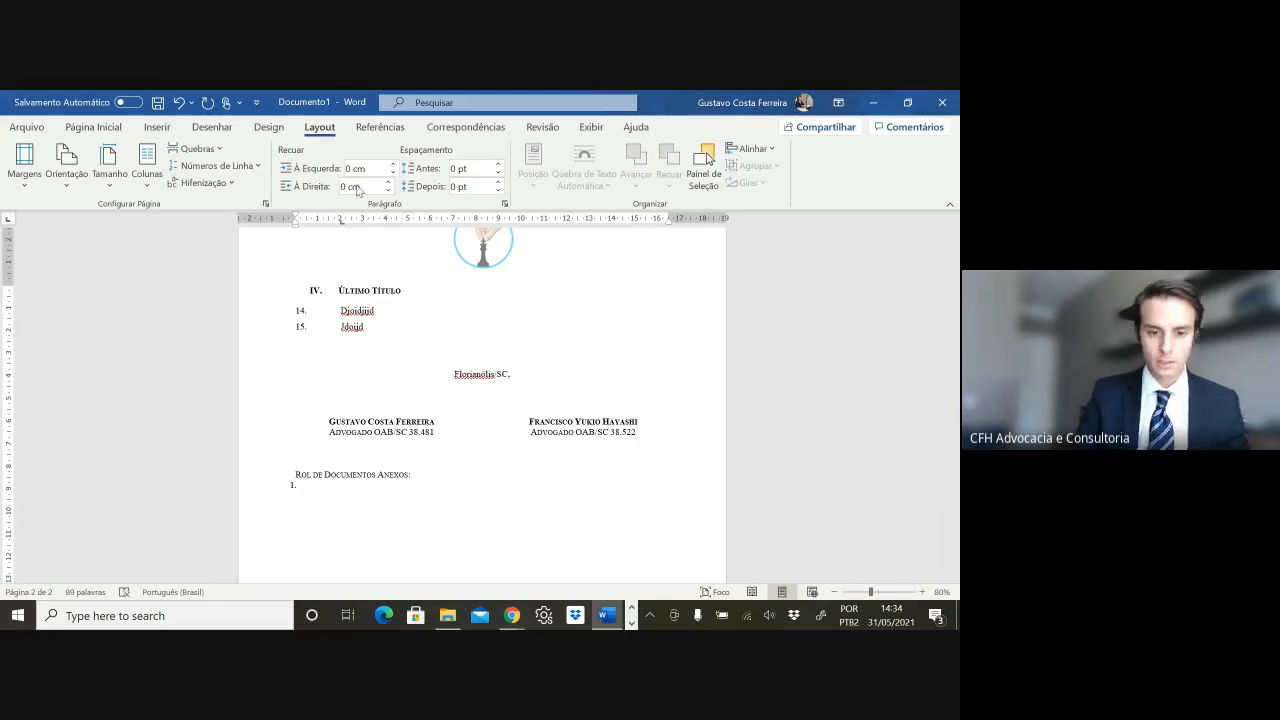
click(152, 128)
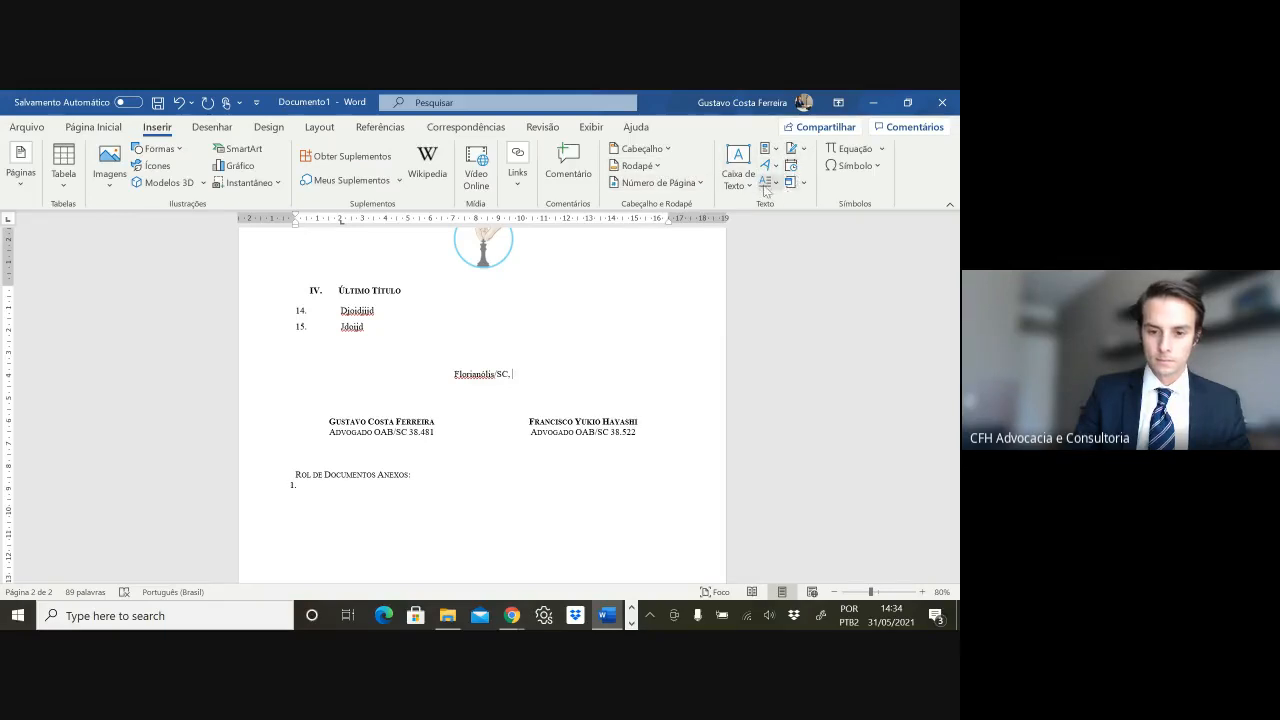
- Insert the date '31 de maio de 2021' after the city, end it with a period, and fix the city spelling
click(791, 166)
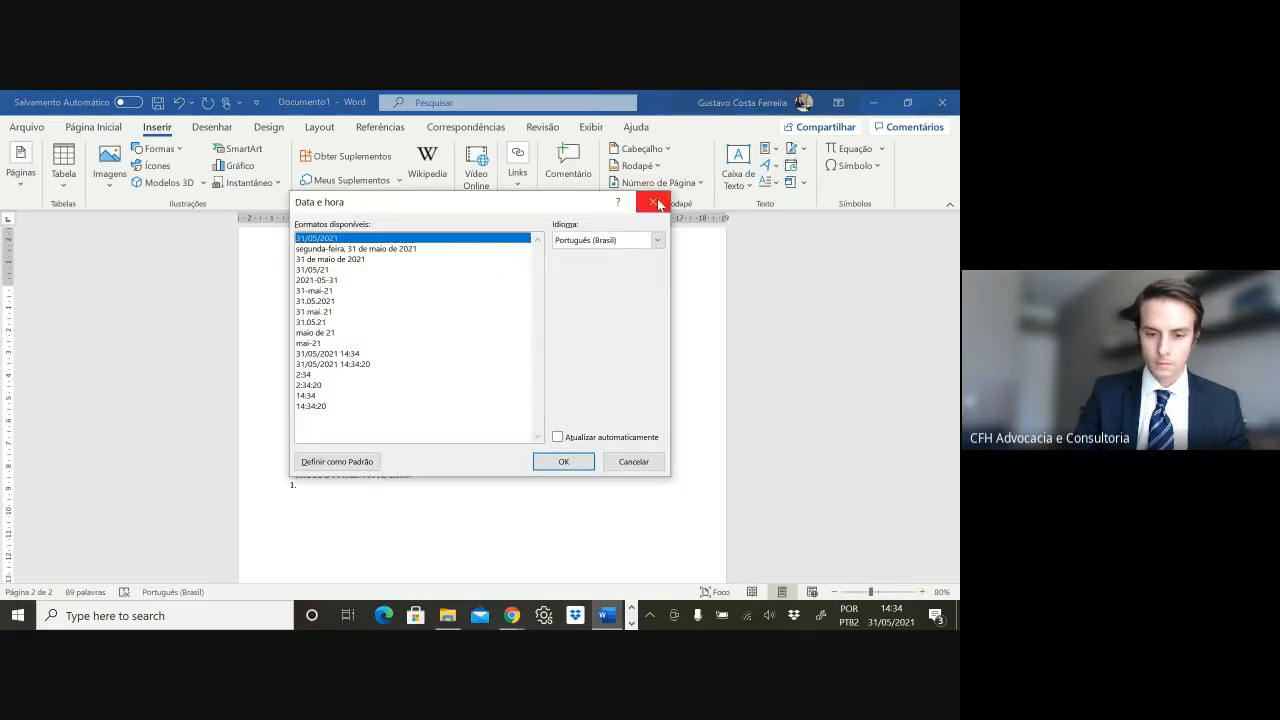
click(652, 201)
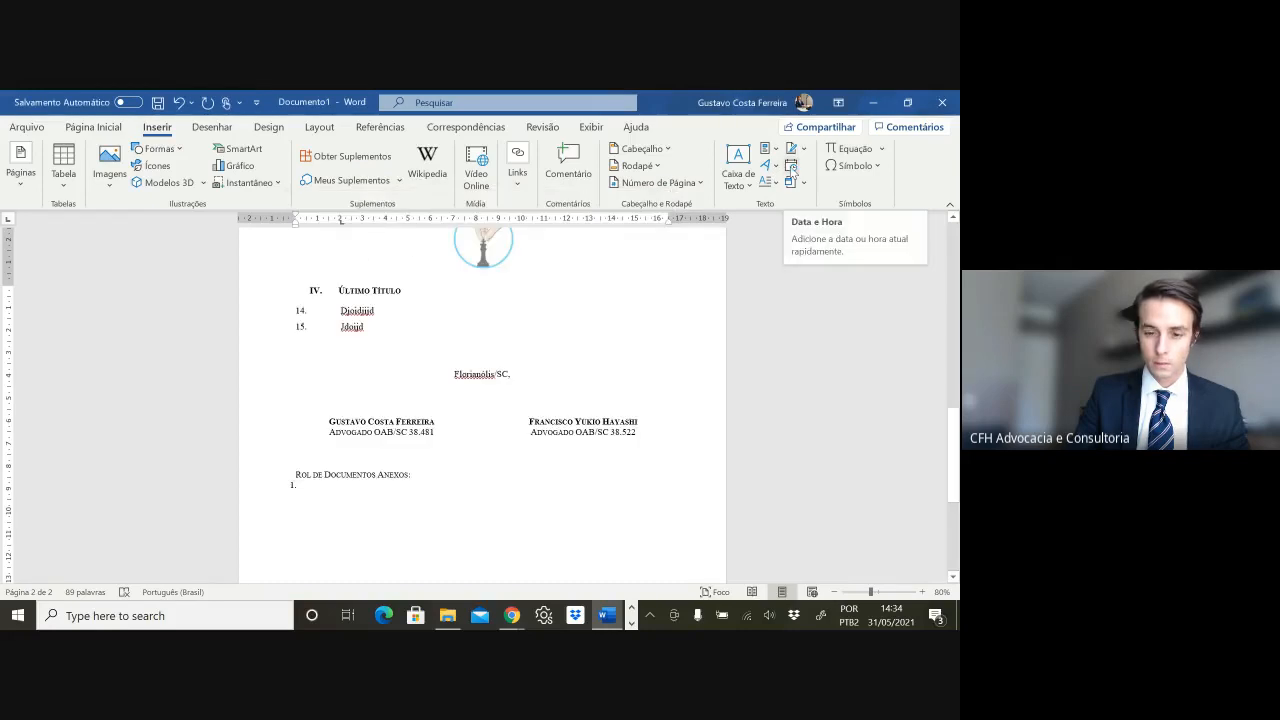
click(791, 167)
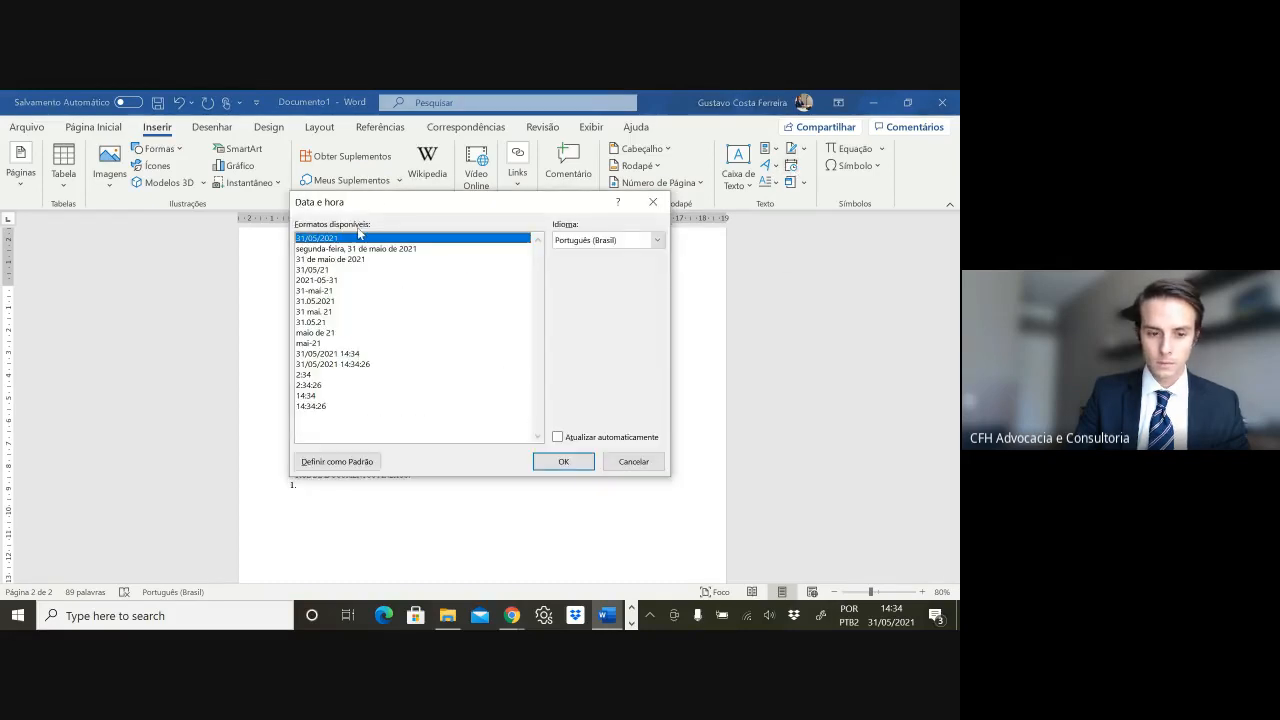
click(357, 260)
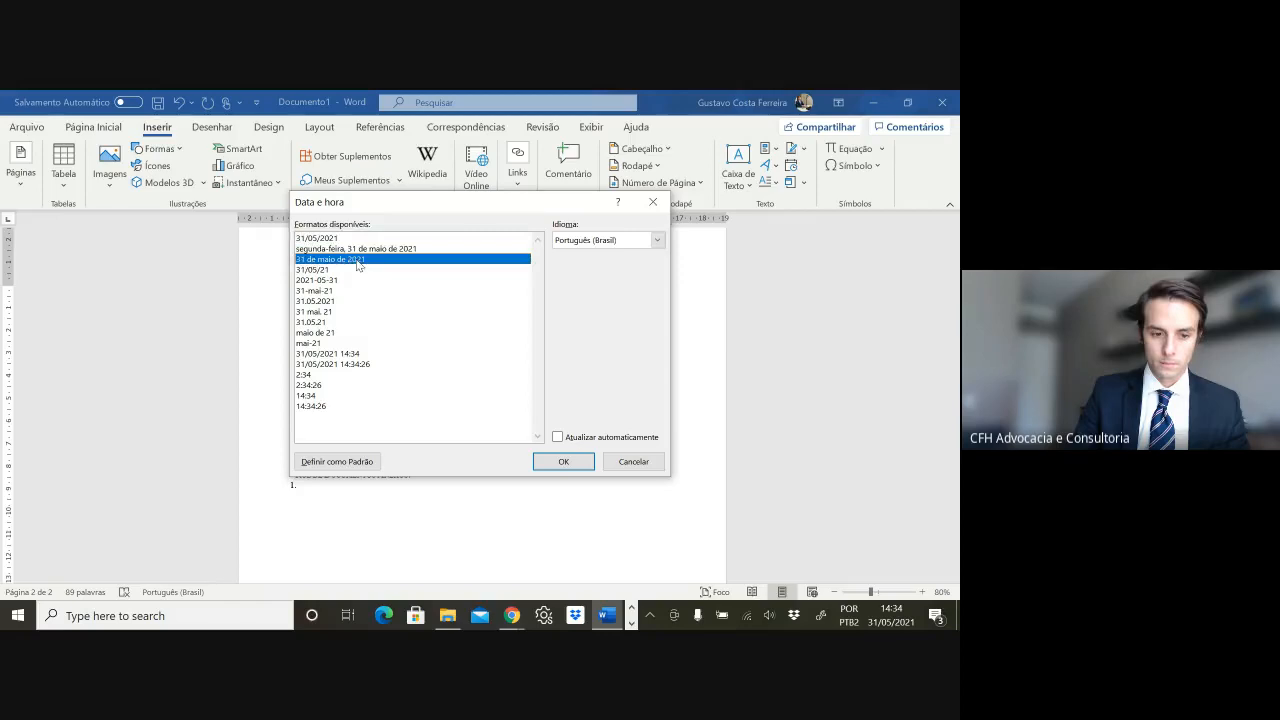
click(563, 460)
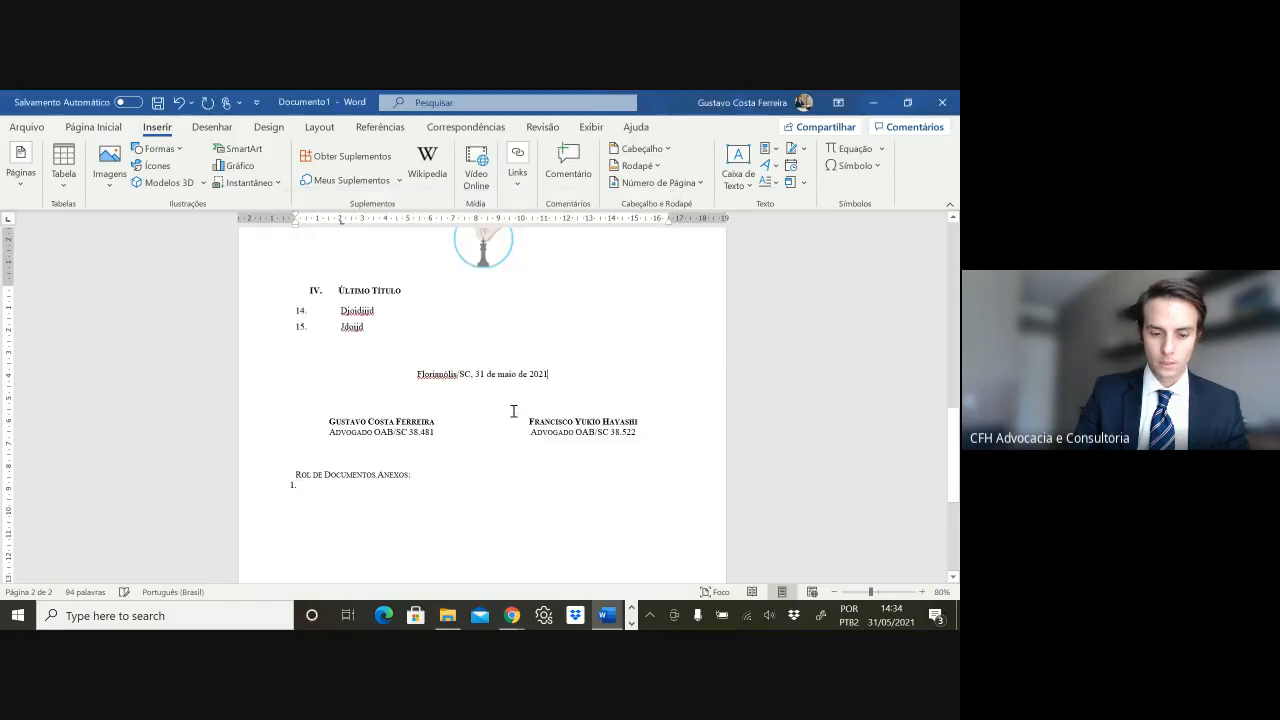
text(.)
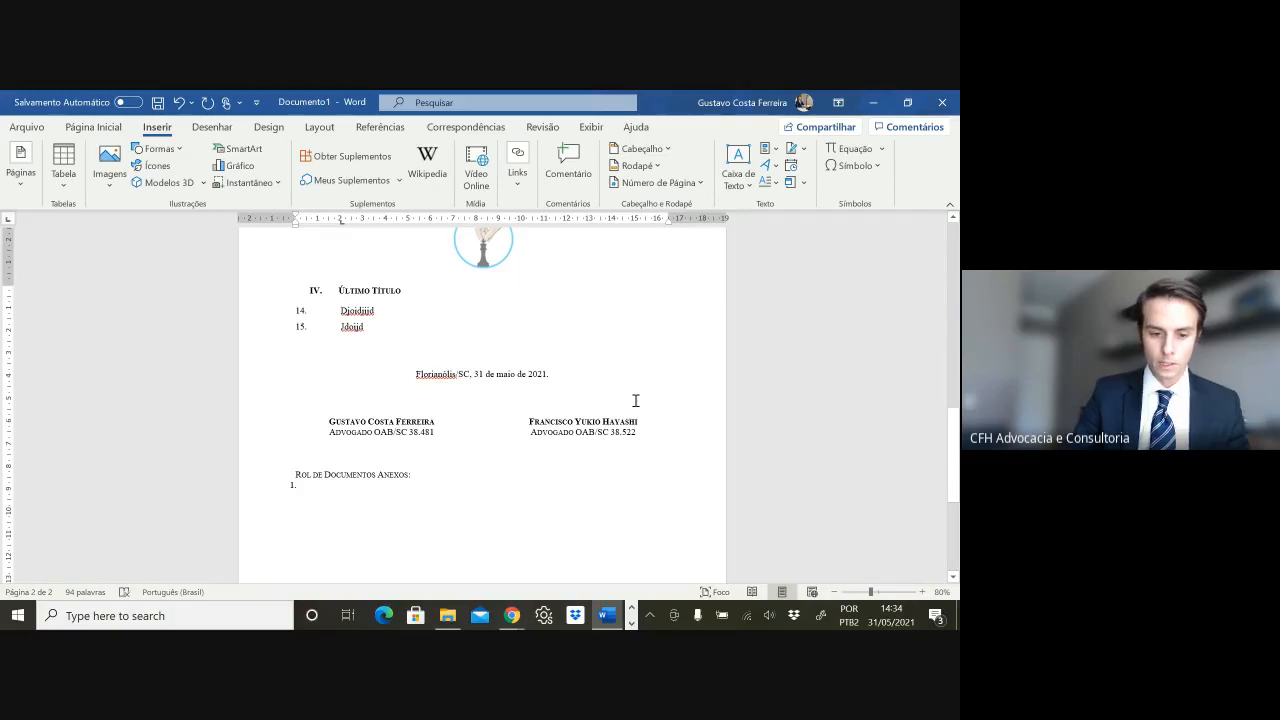
text(po)
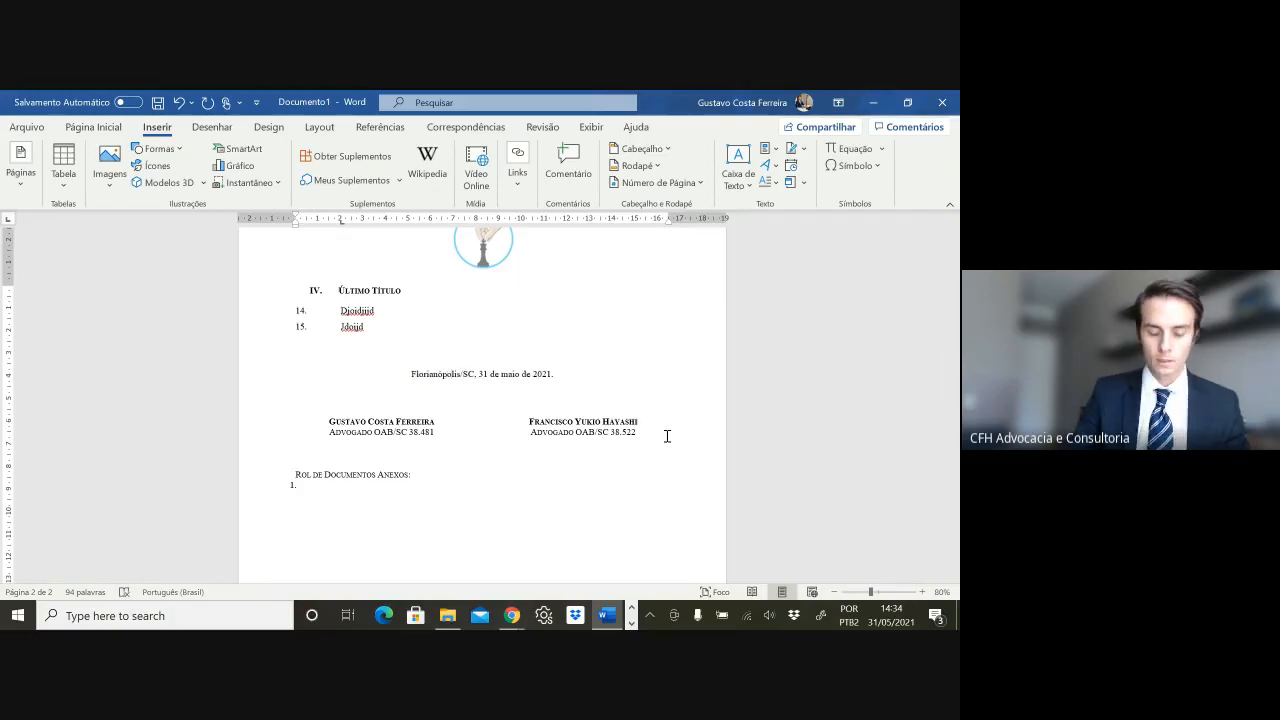
click(606, 374)
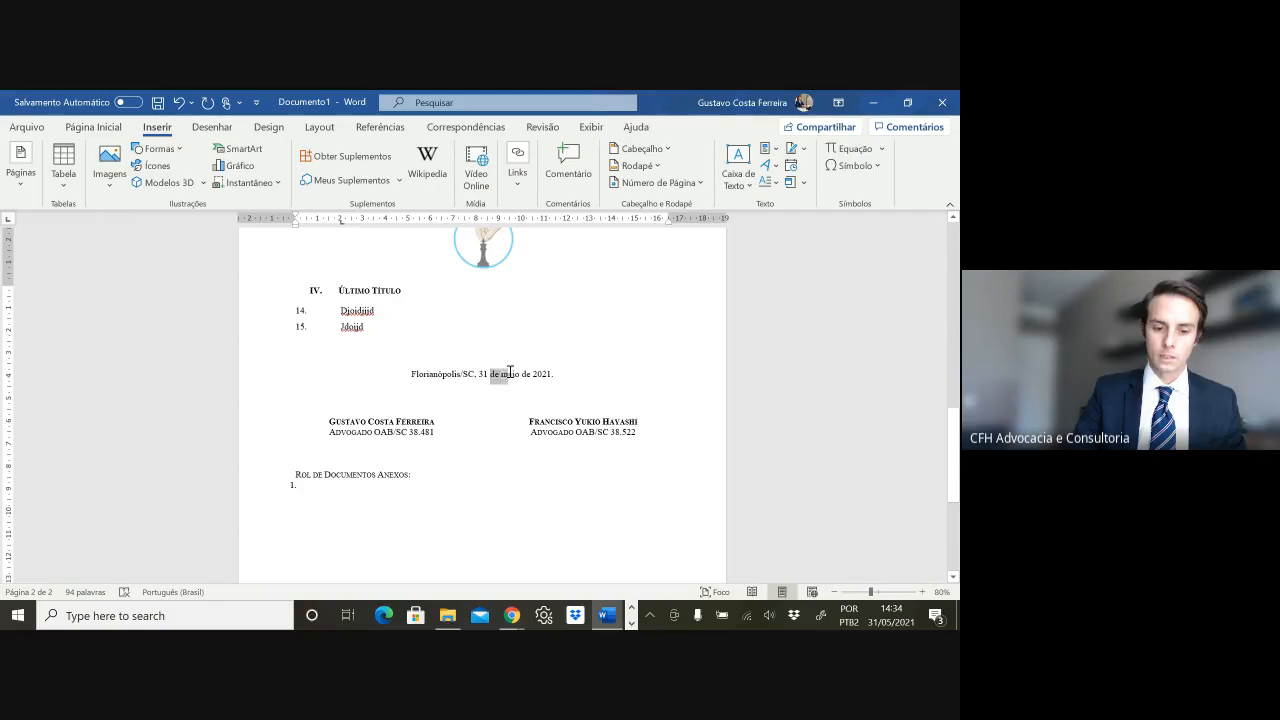
- Dismiss the save prompt without saving and minimize Word to return to the Google Meet call
scroll(470, 370, down, 2)
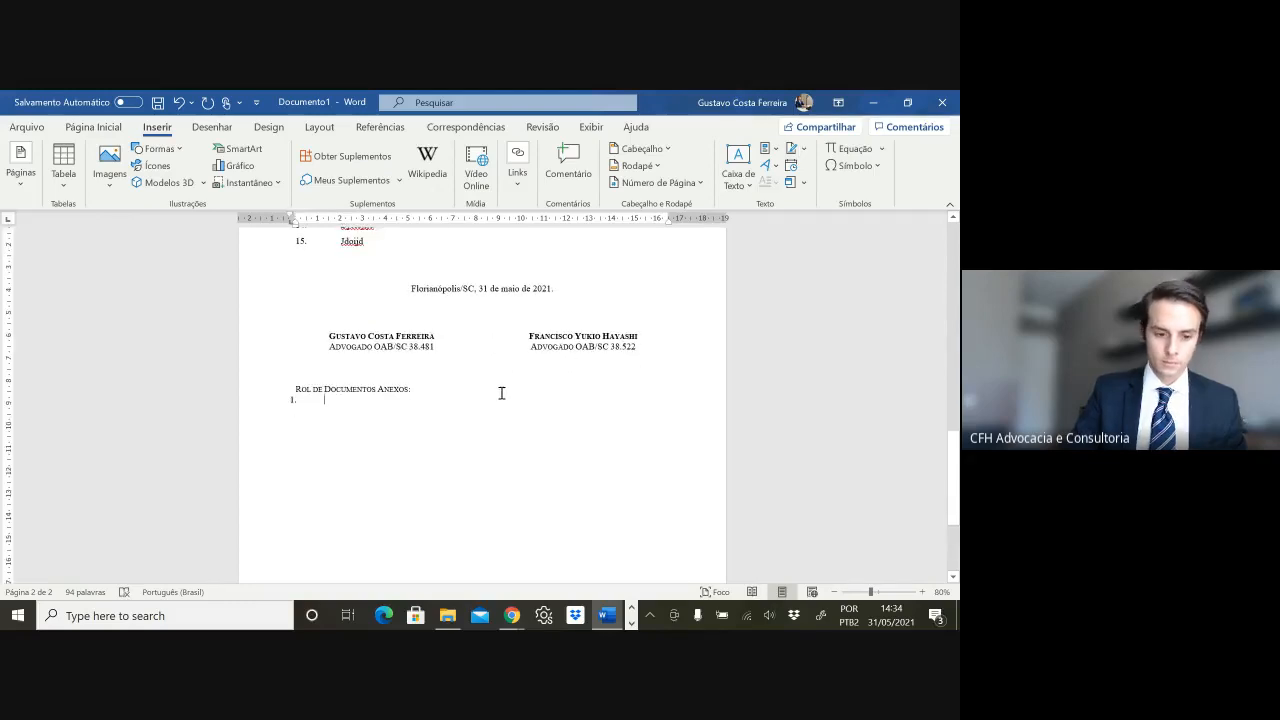
scroll(500, 394, up, 3)
key(ctrl+s)
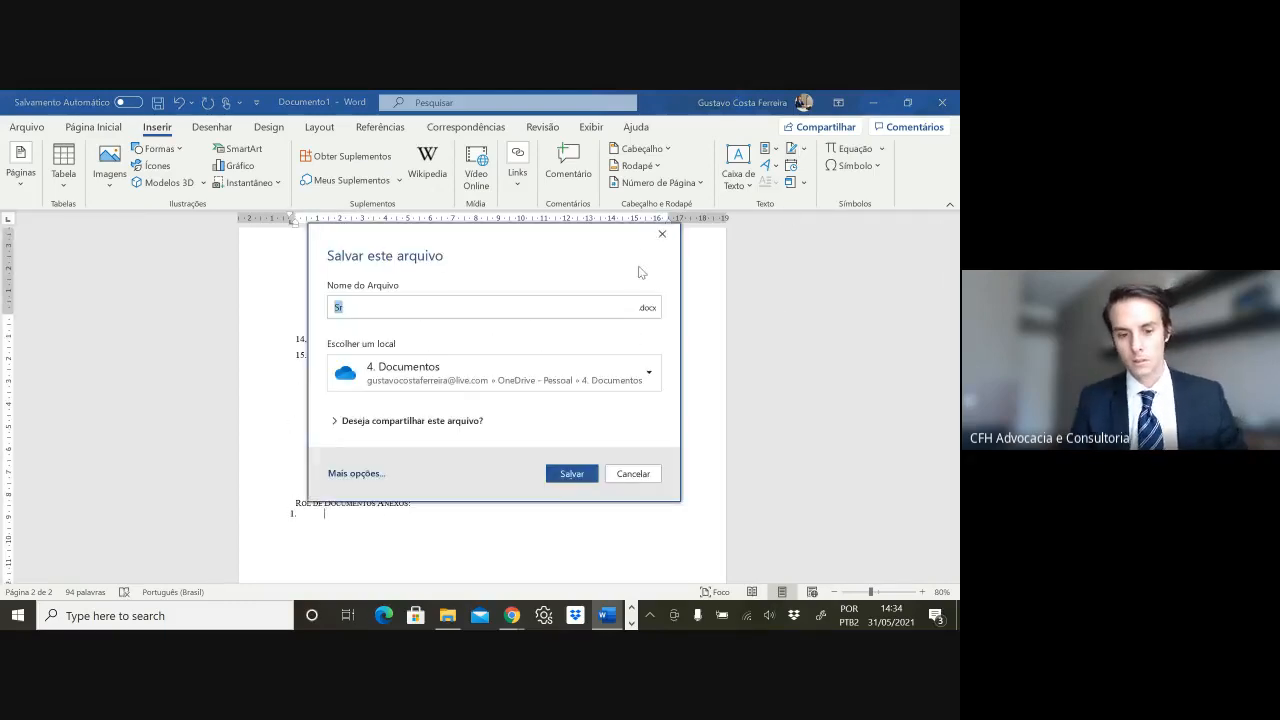
click(662, 235)
scroll(574, 403, up, 12)
click(873, 102)
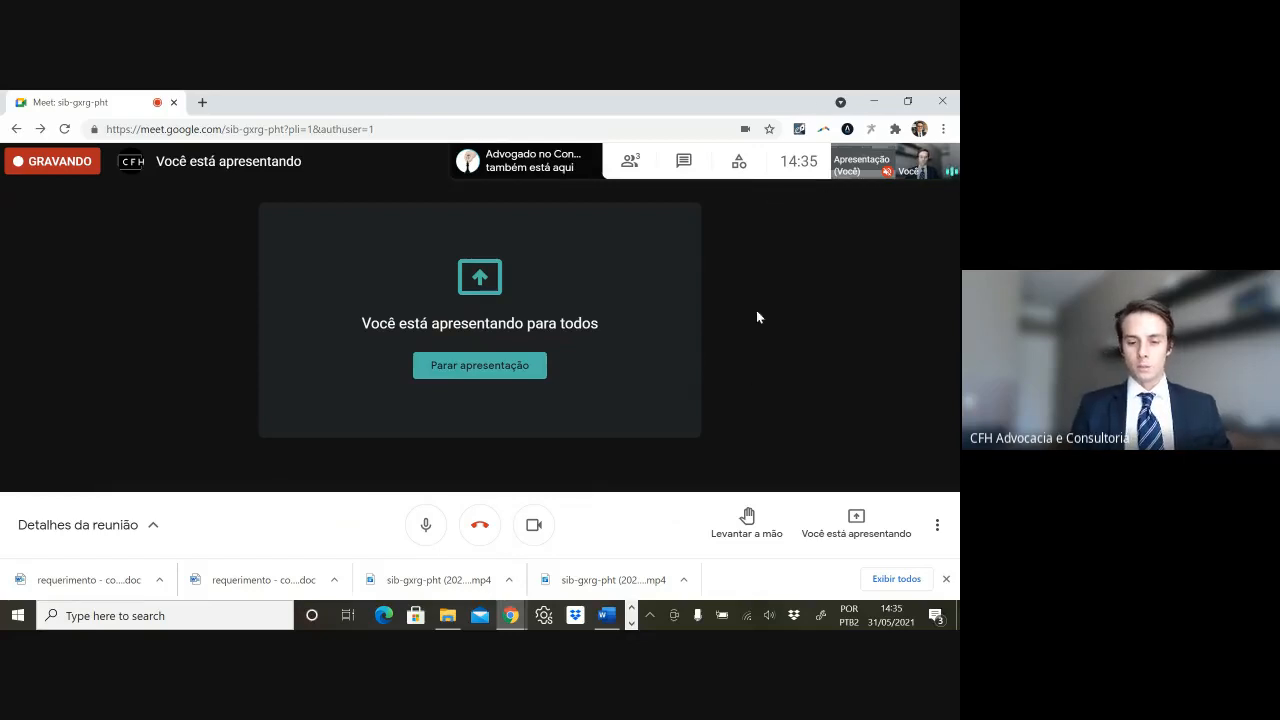
- Choose Interromper gravação from the meeting options and request it again in the Gravação panel
click(937, 525)
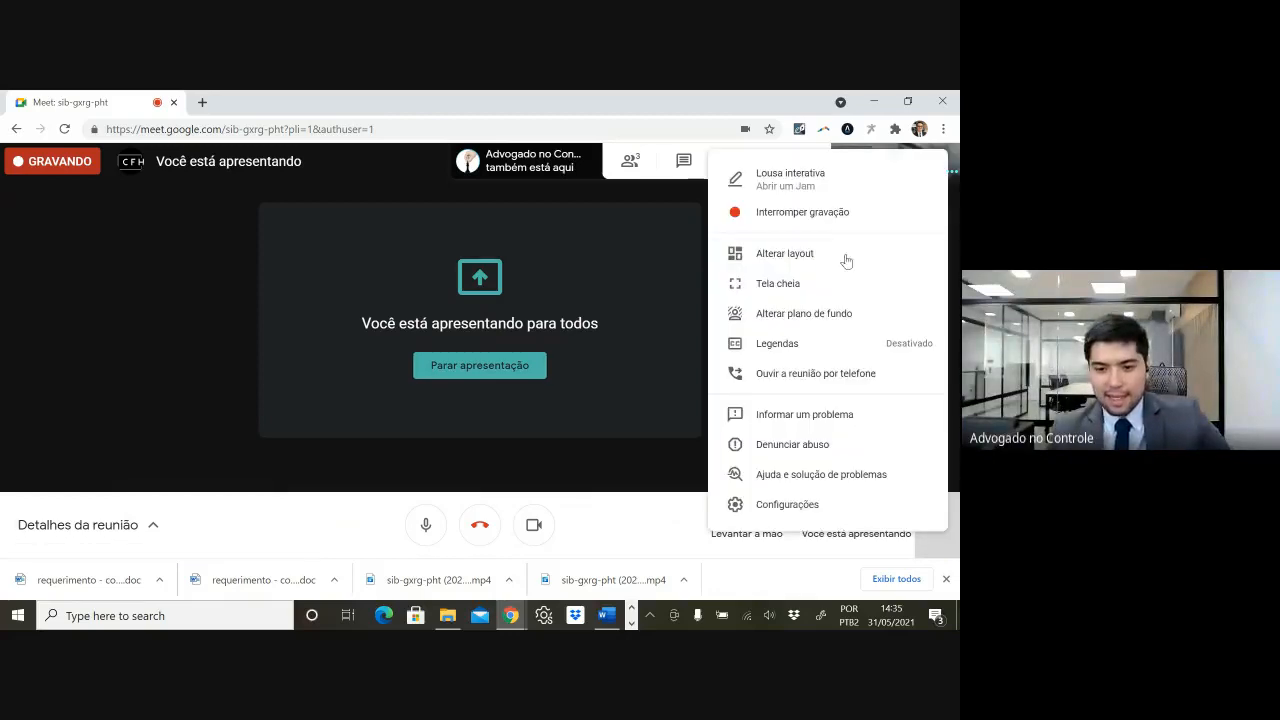
click(783, 213)
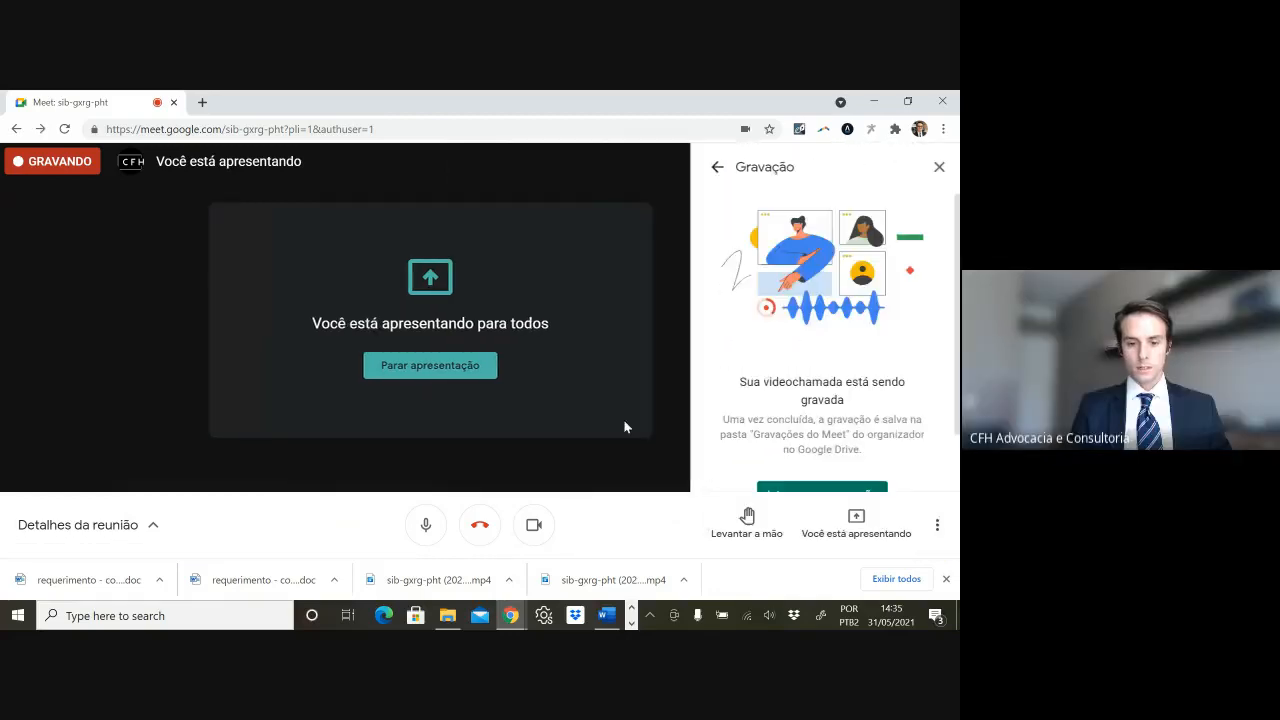
scroll(823, 495, down, 1)
click(825, 480)
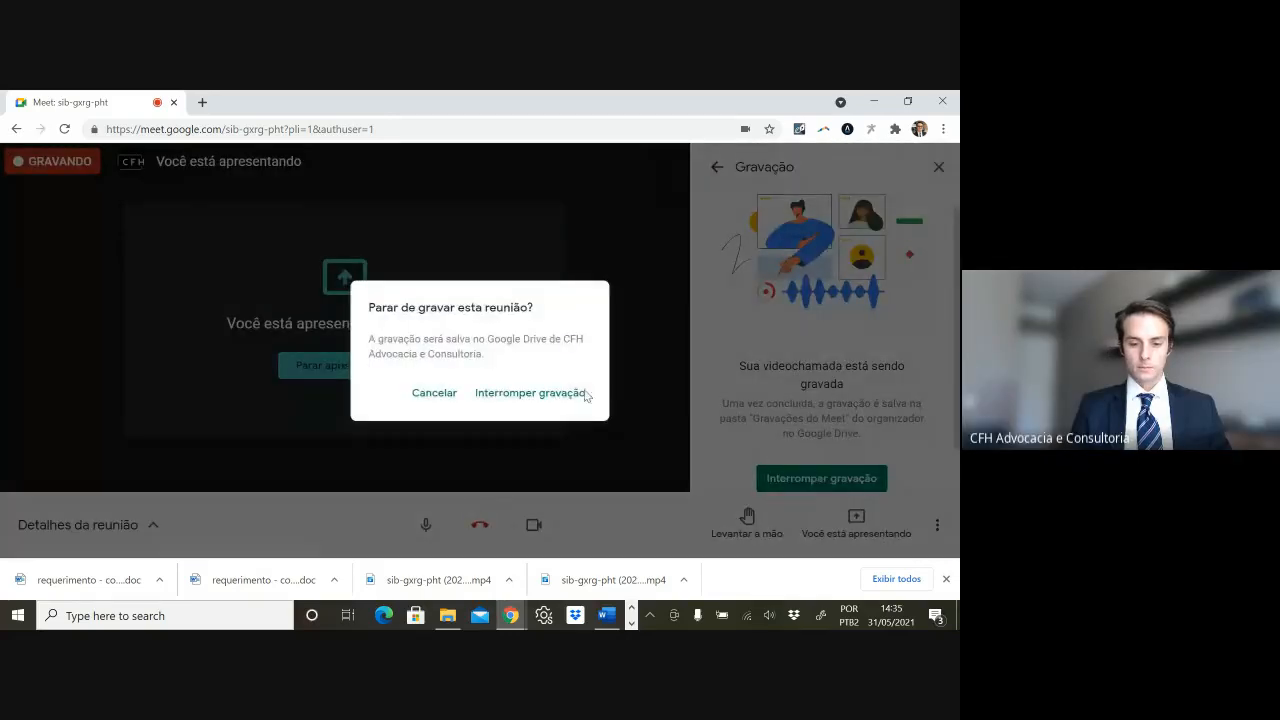